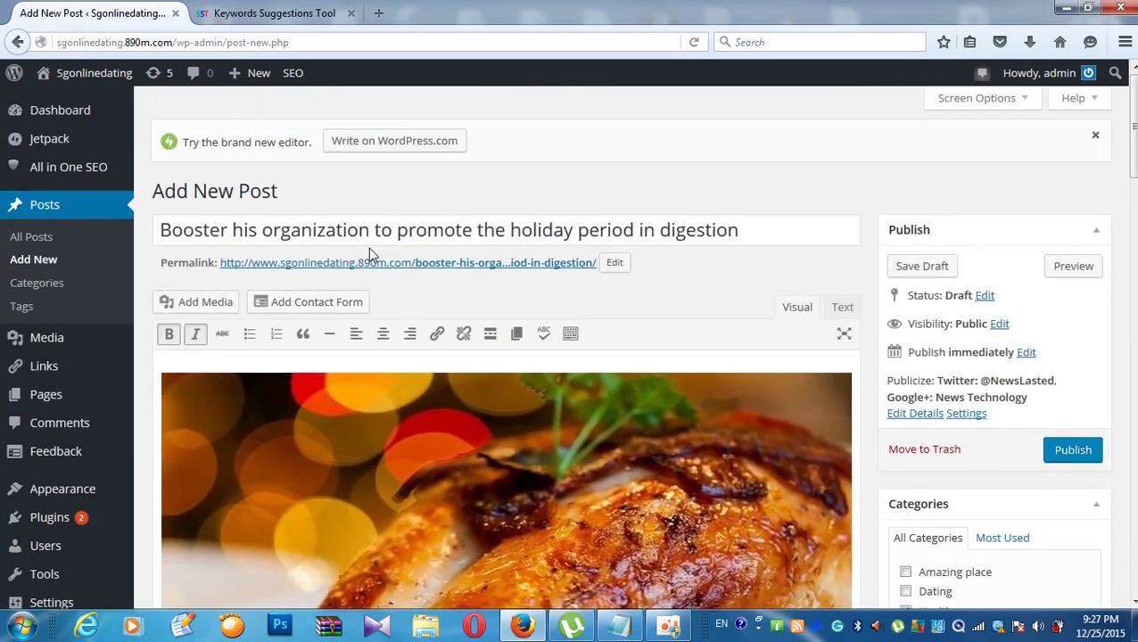
Step: Review the draft post about holiday digestion, checking its title, image, body text, category and tags down to the SEO section
scroll(368, 247, "down", 6)
scroll(368, 249, "up", 5)
scroll(370, 255, "down", 7)
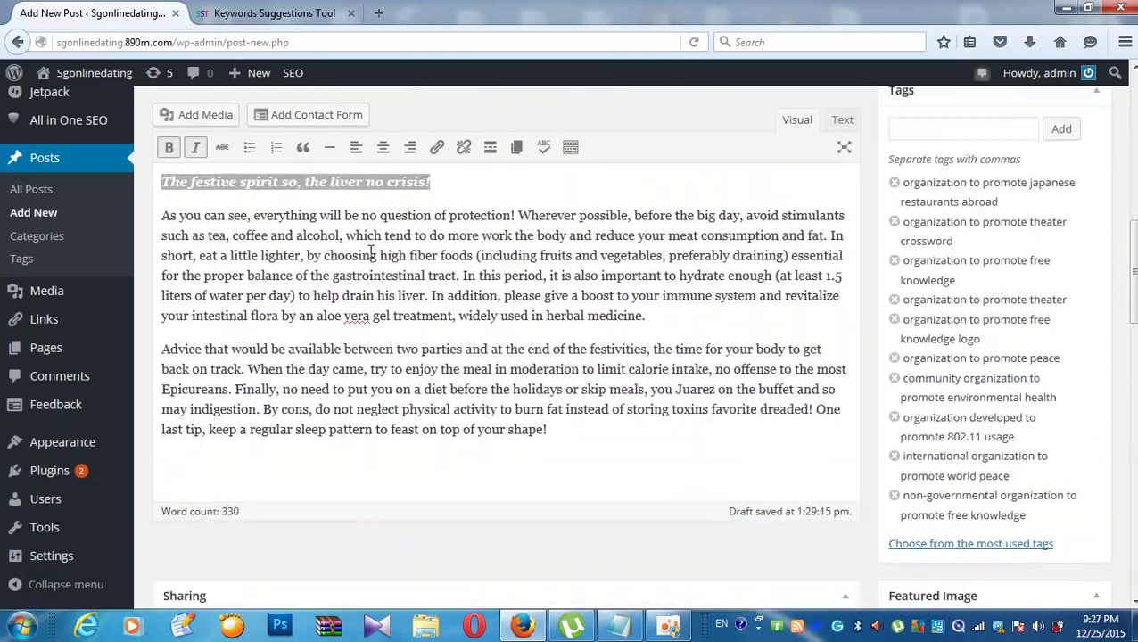
scroll(378, 258, "up", 2)
left_click(440, 329)
scroll(437, 310, "up", 10)
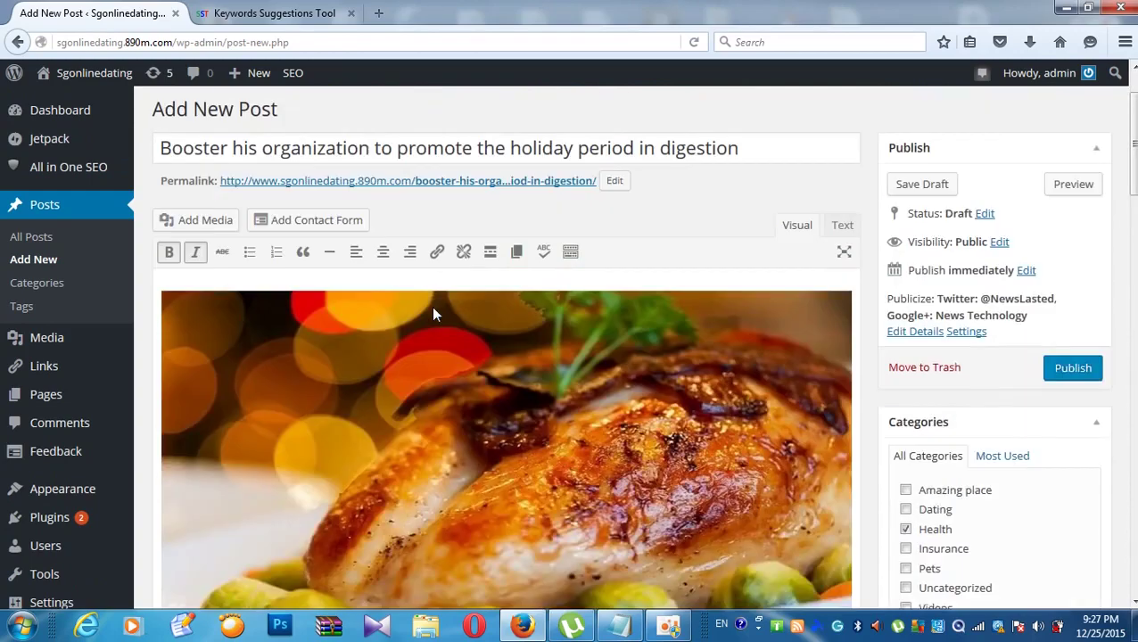
scroll(434, 306, "down", 1)
scroll(434, 306, "down", 1)
scroll(432, 312, "up", 2)
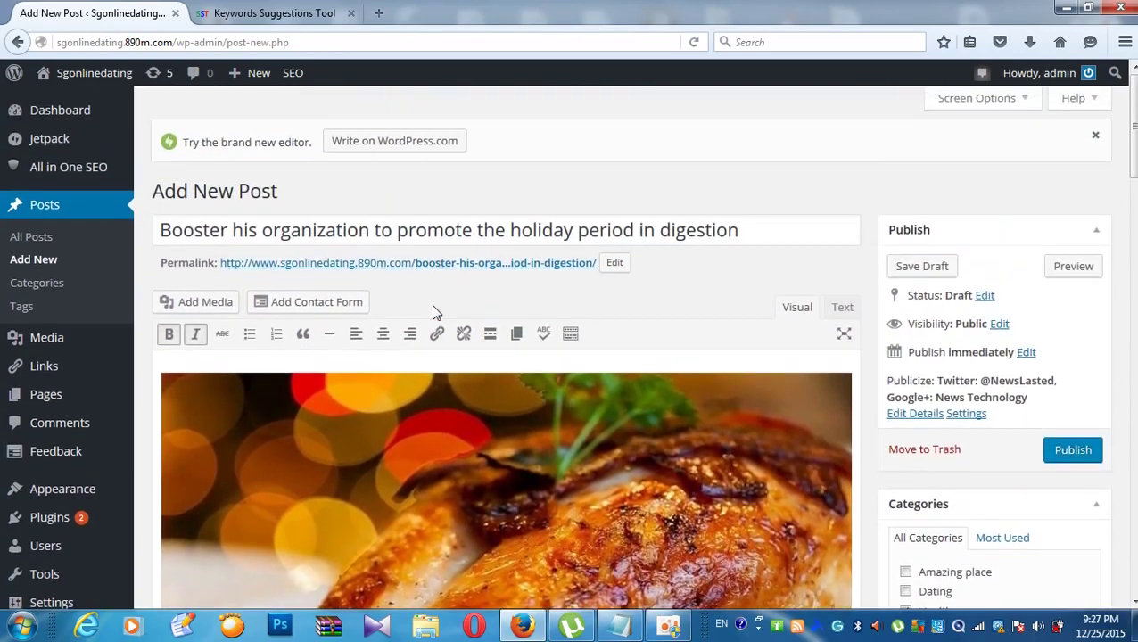
scroll(432, 312, "down", 4)
scroll(431, 313, "down", 3)
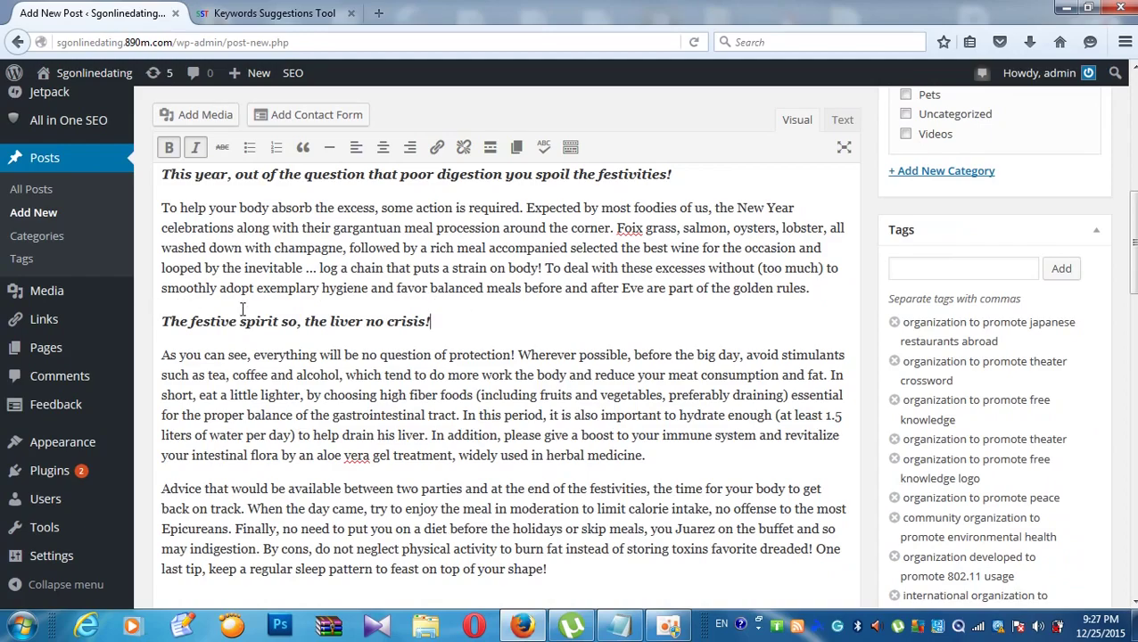
scroll(242, 309, "down", 3)
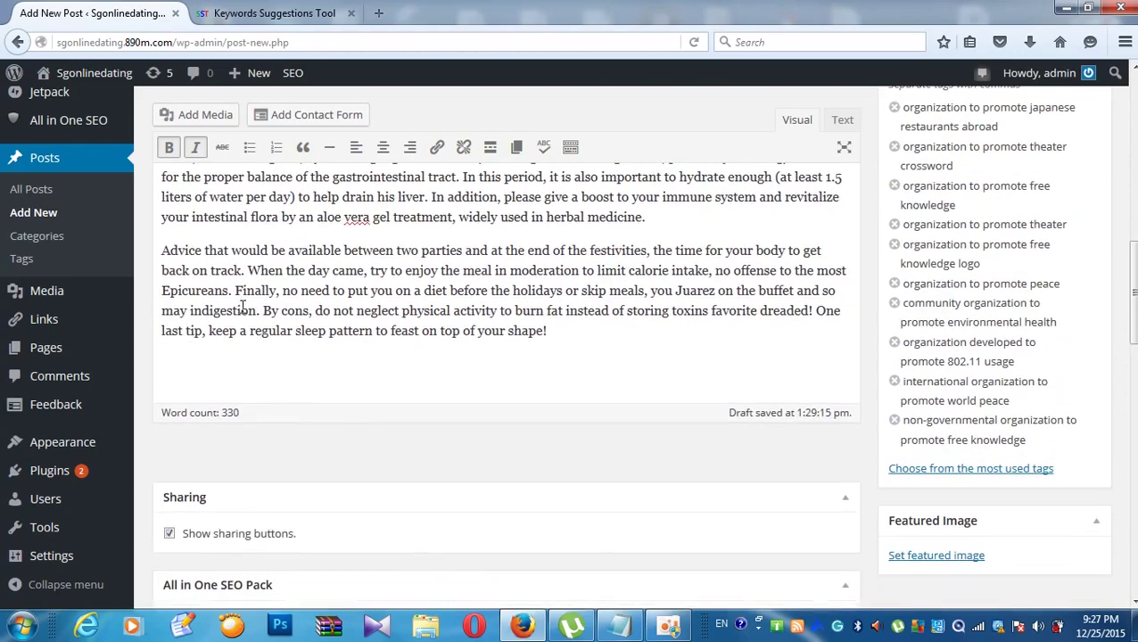
scroll(241, 308, "up", 8)
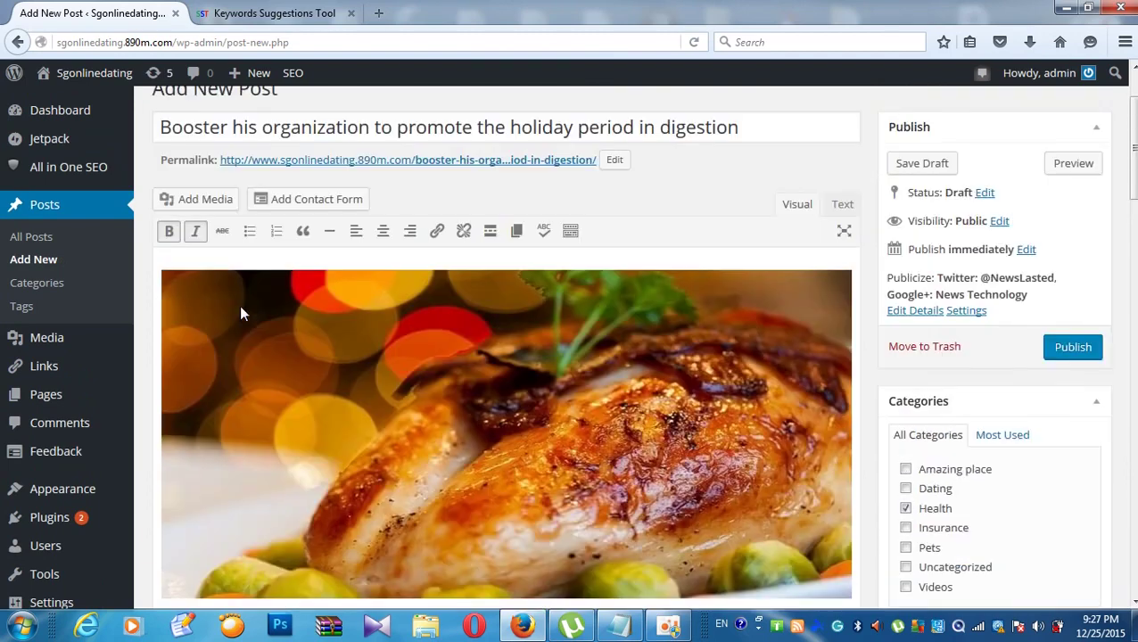
scroll(240, 313, "up", 2)
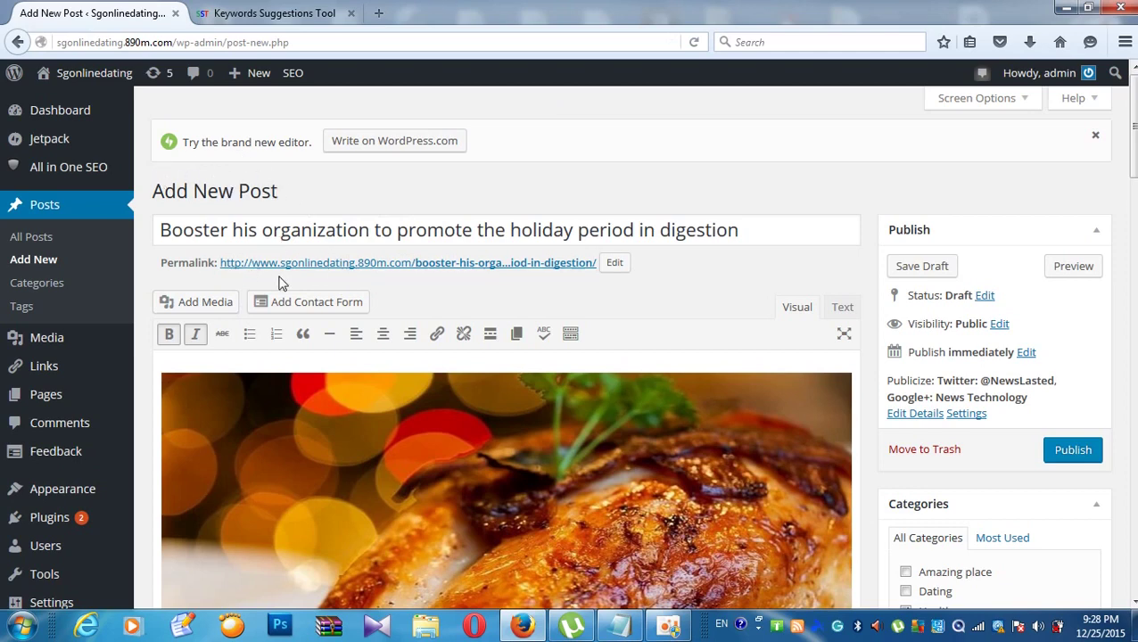
scroll(242, 189, "down", 3)
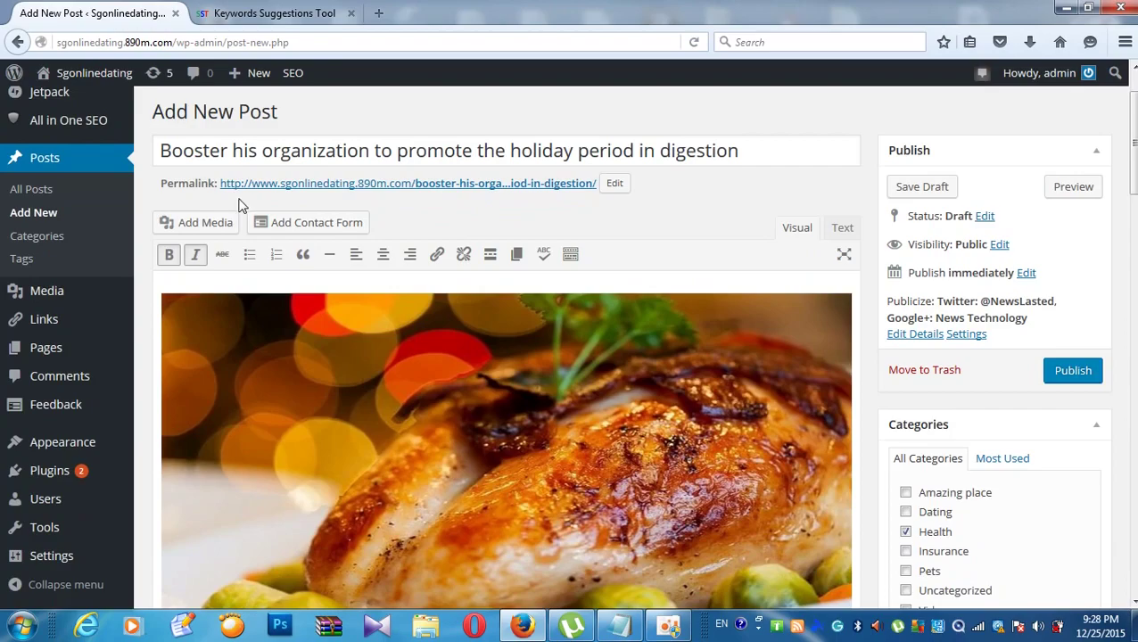
scroll(240, 195, "down", 5)
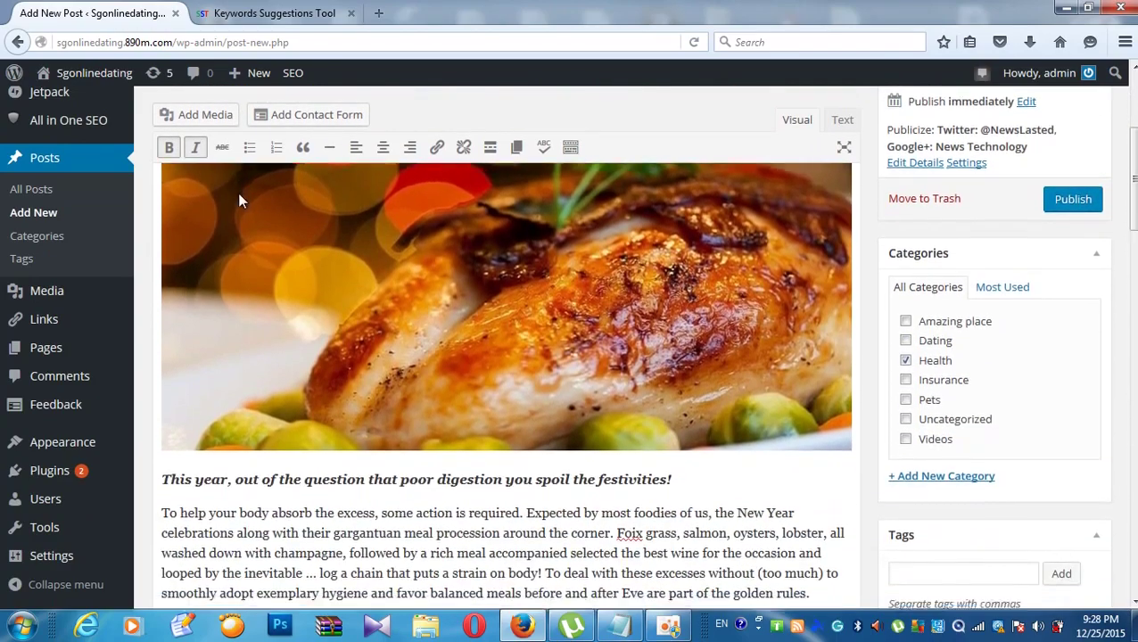
scroll(237, 192, "down", 1)
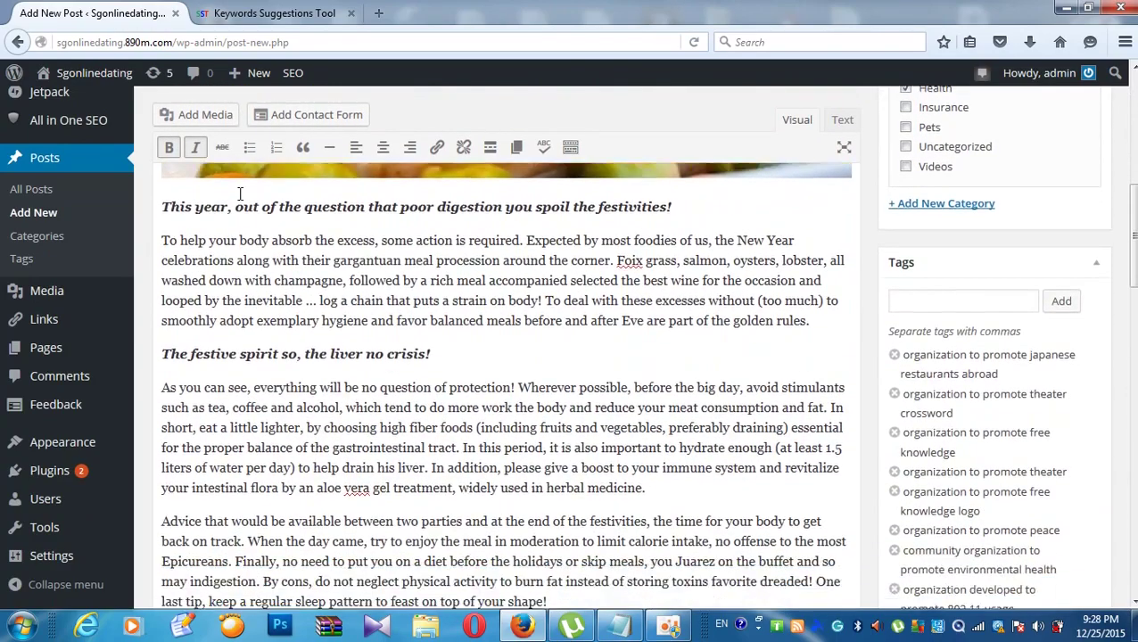
scroll(252, 205, "down", 1)
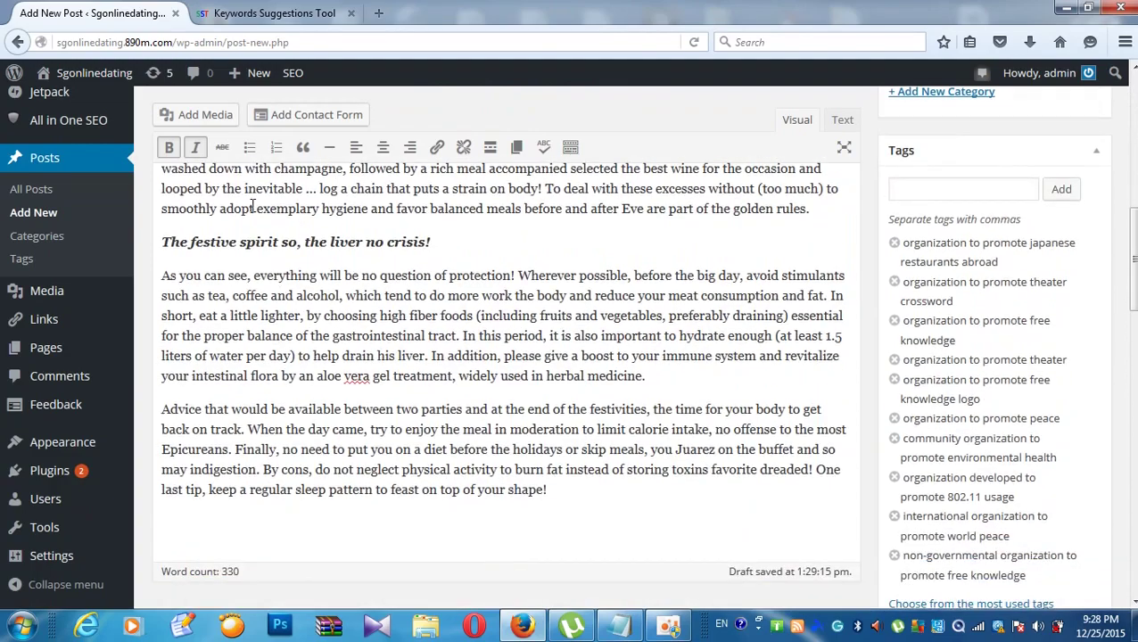
scroll(251, 223, "down", 2)
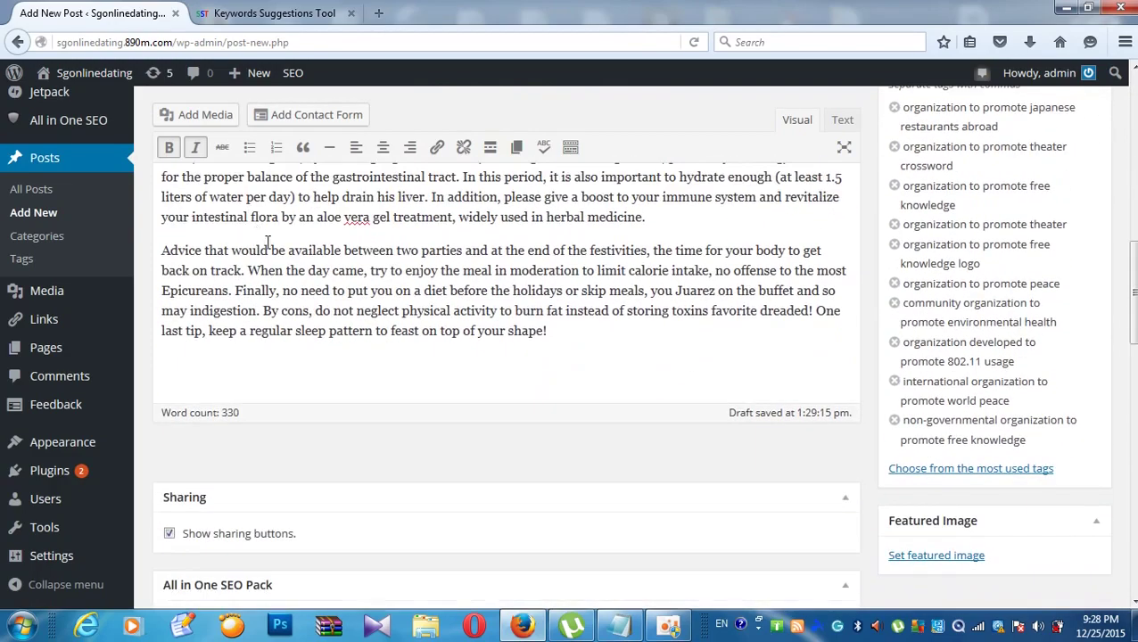
scroll(272, 245, "down", 2)
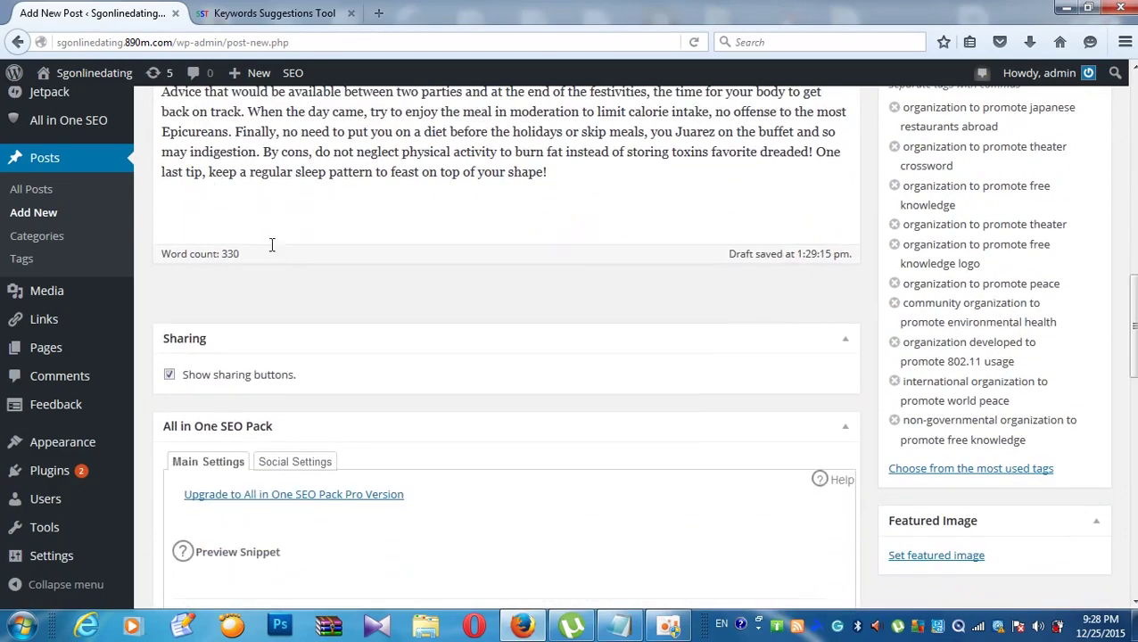
scroll(271, 245, "up", 12)
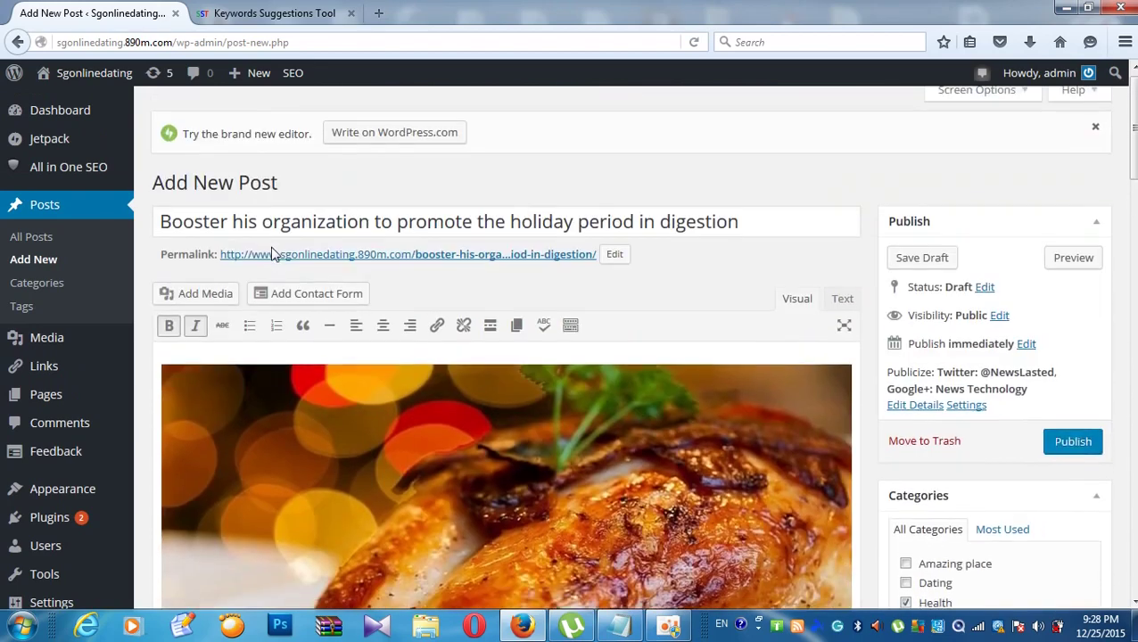
scroll(272, 252, "down", 2)
scroll(273, 253, "up", 3)
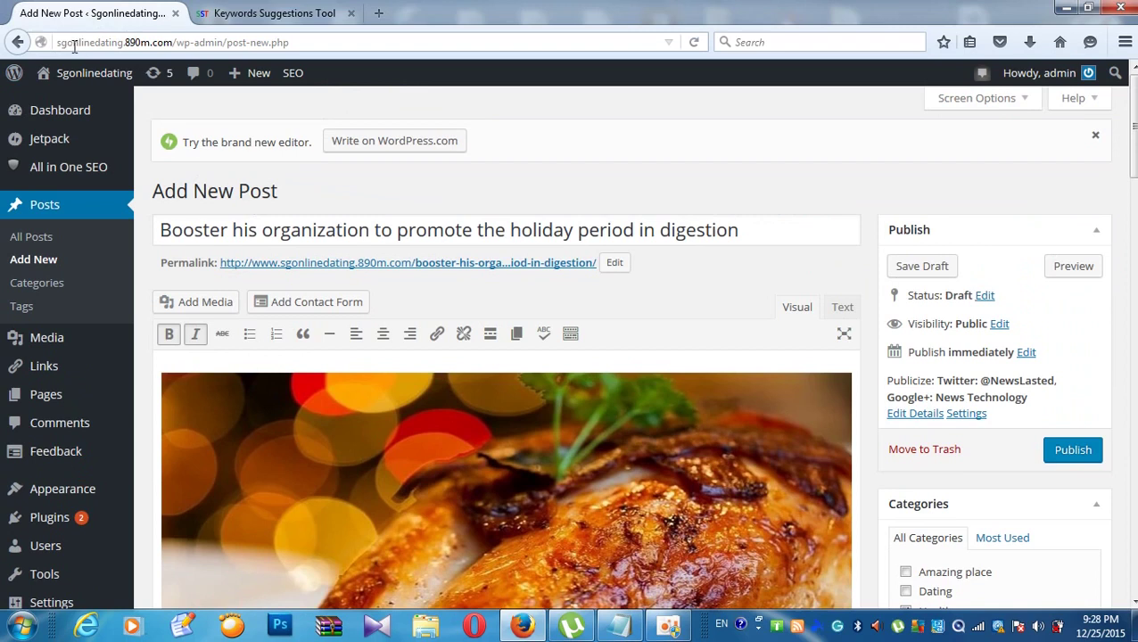
Step: Open a new browser tab and copy the domain sgonlinedating.890m.com from the post editor's web address
left_click(170, 43)
left_click(170, 42)
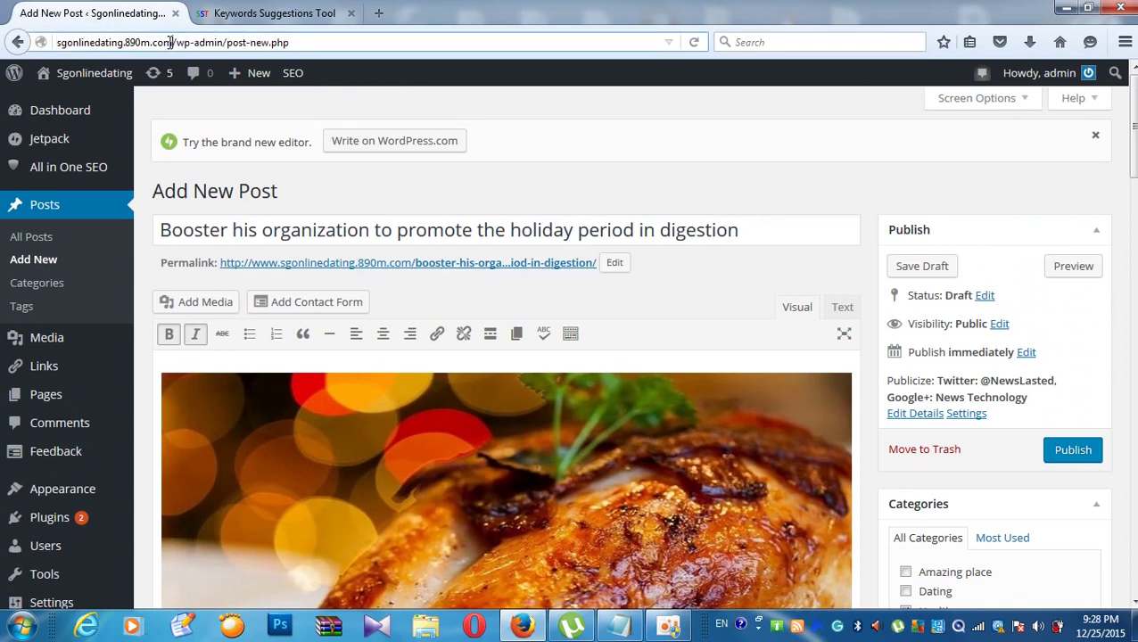
left_click_drag(129, 51, 165, 42)
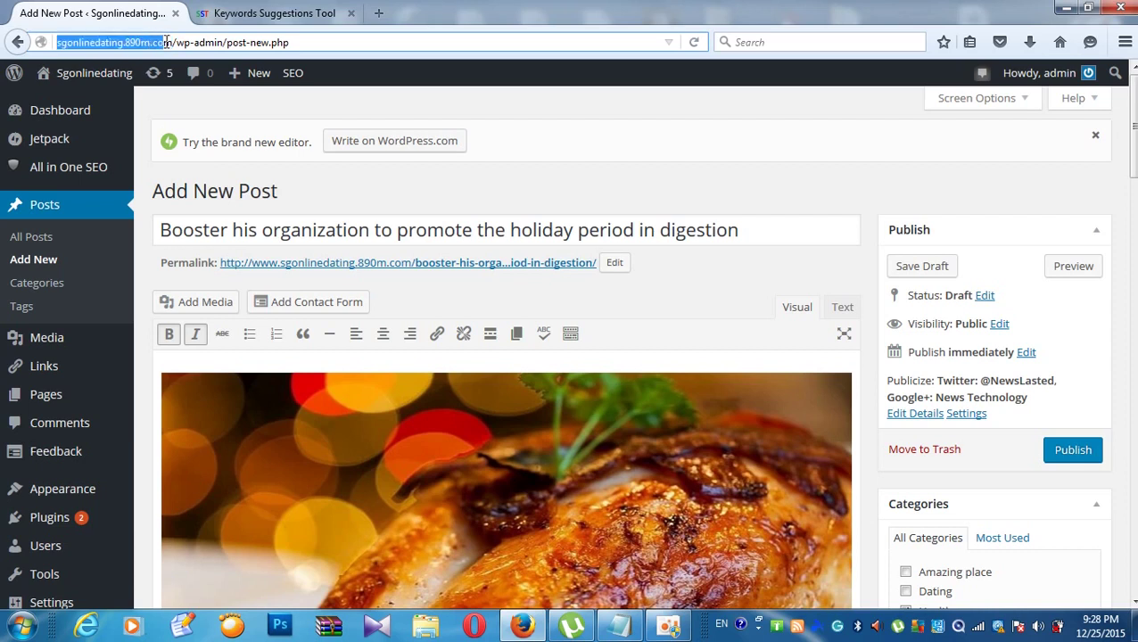
left_click(175, 42)
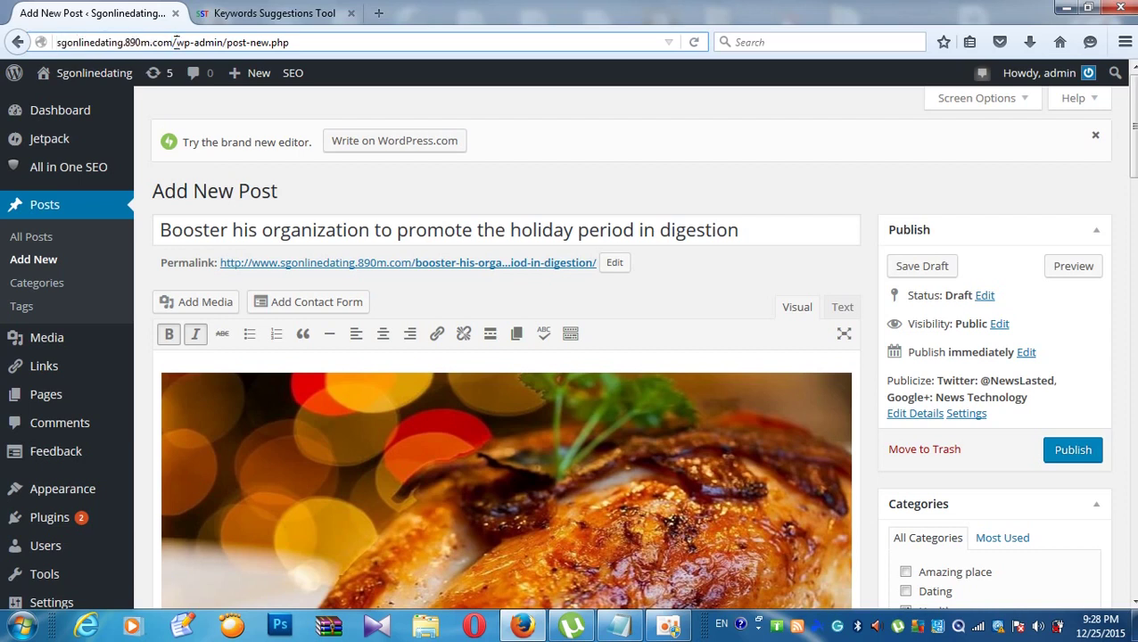
left_click_drag(172, 42, 54, 41)
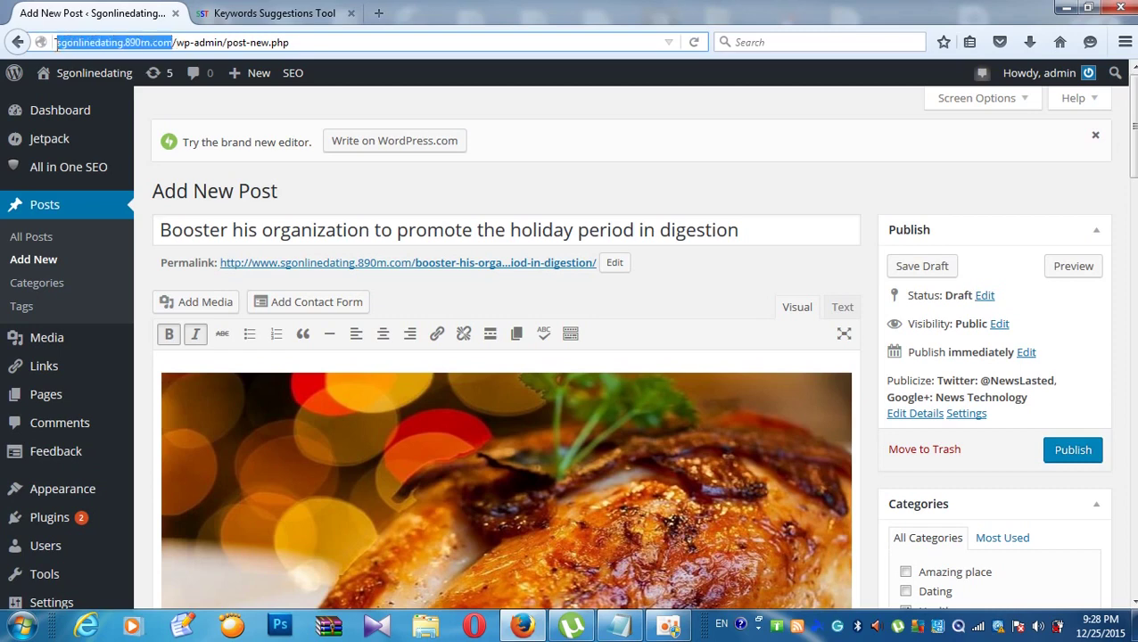
left_click(382, 12)
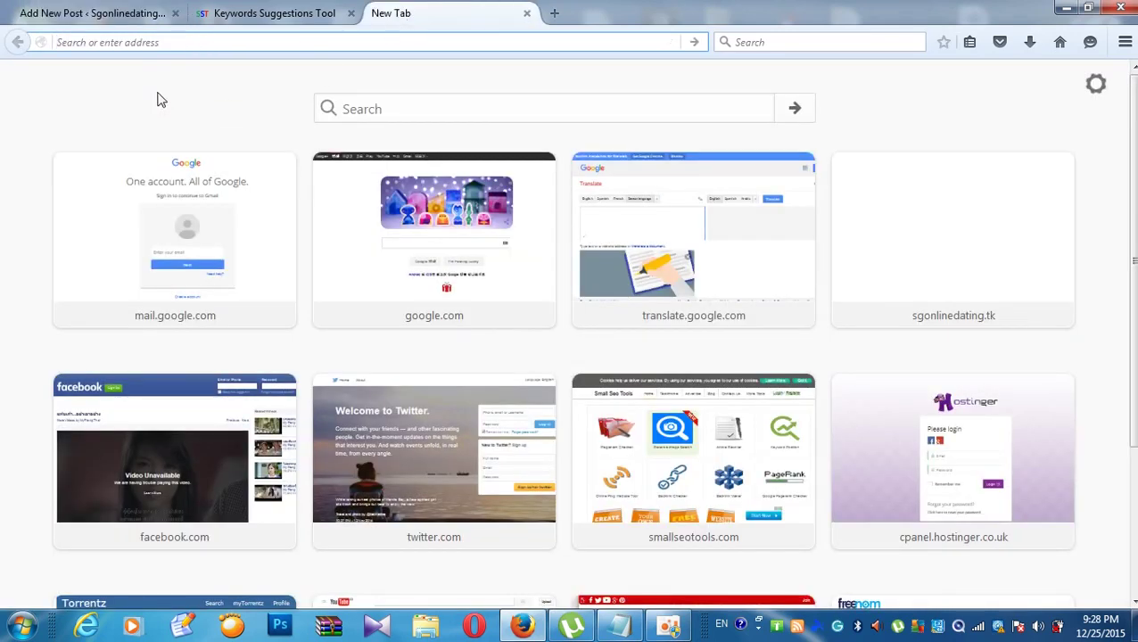
left_click(122, 13)
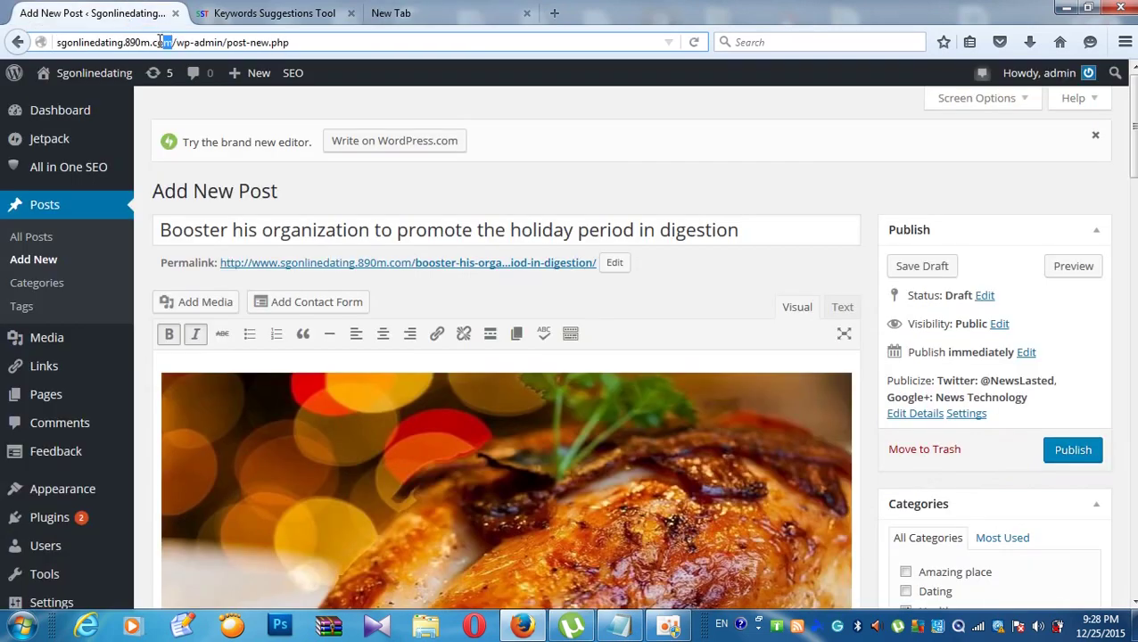
left_click_drag(166, 42, 59, 52)
right_click(85, 44)
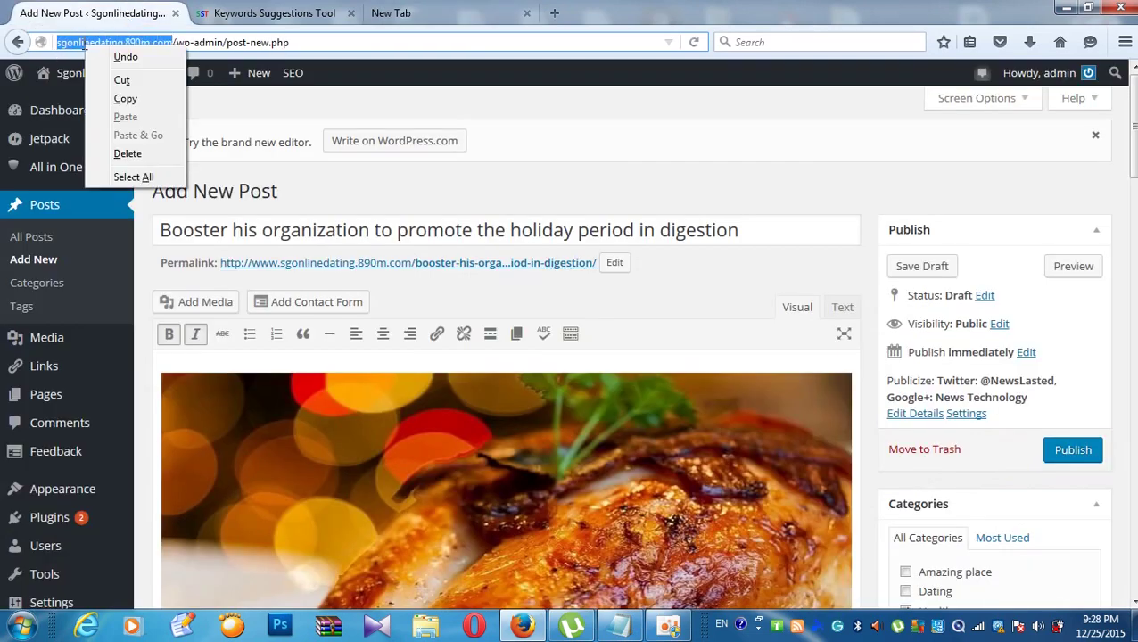
left_click(109, 96)
Step: Load the copied address sgonlinedating.890m.com in the new browser tab
left_click(383, 16)
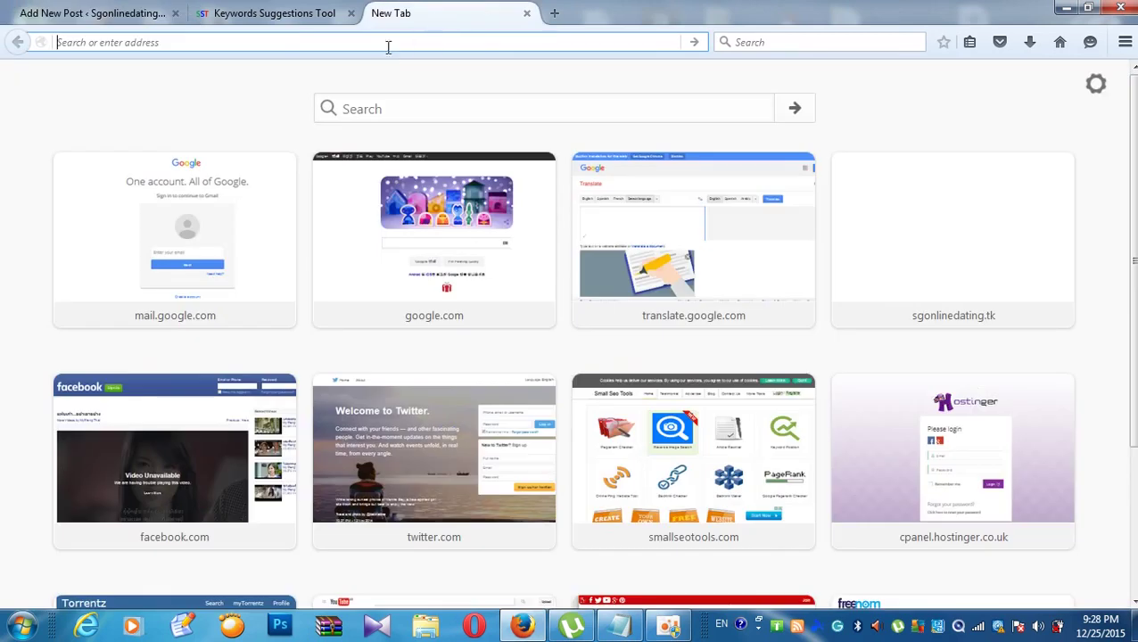
right_click(386, 43)
left_click(398, 116)
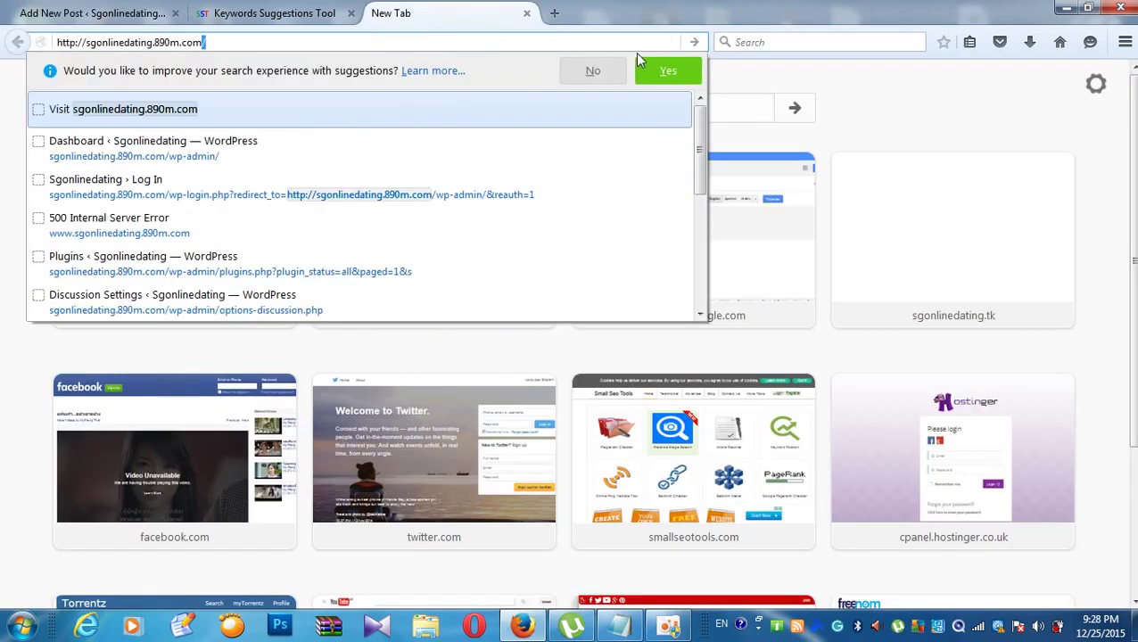
left_click(696, 42)
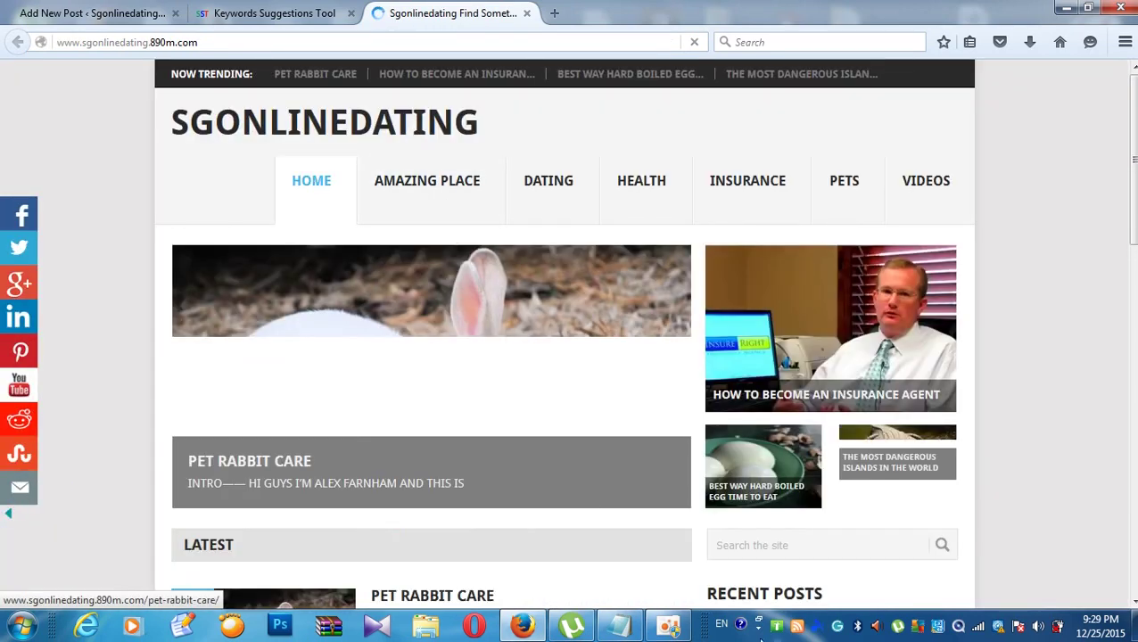
left_click(669, 627)
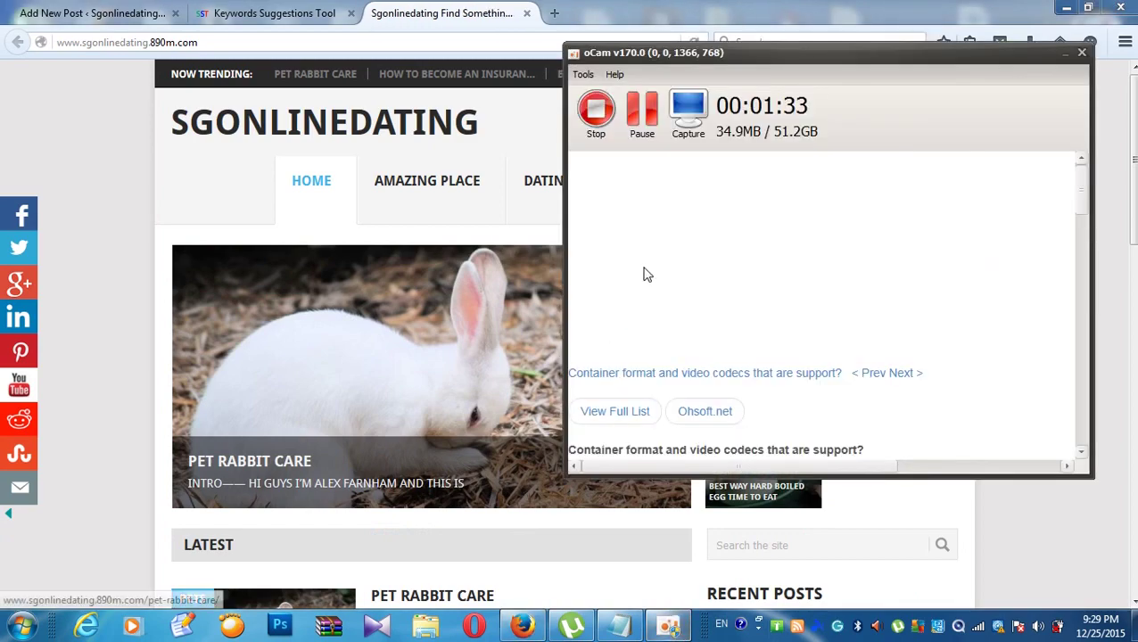
left_click(1063, 56)
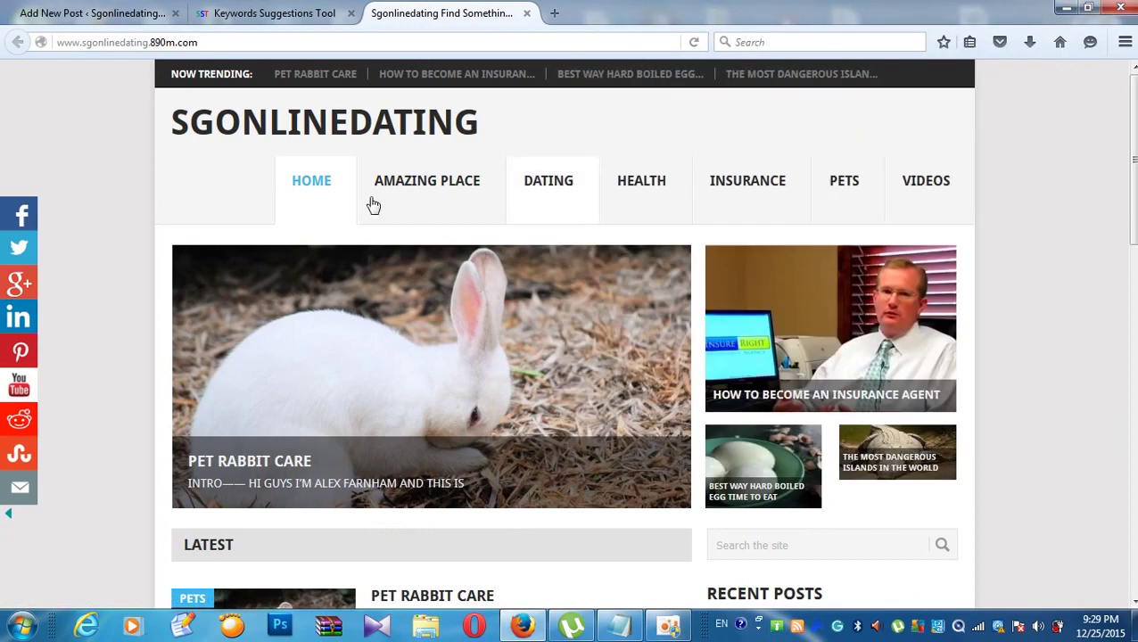
Step: Examine the live site's home page, from the featured articles through the latest posts down to the footer
scroll(284, 180, "down", 4)
scroll(282, 178, "up", 3)
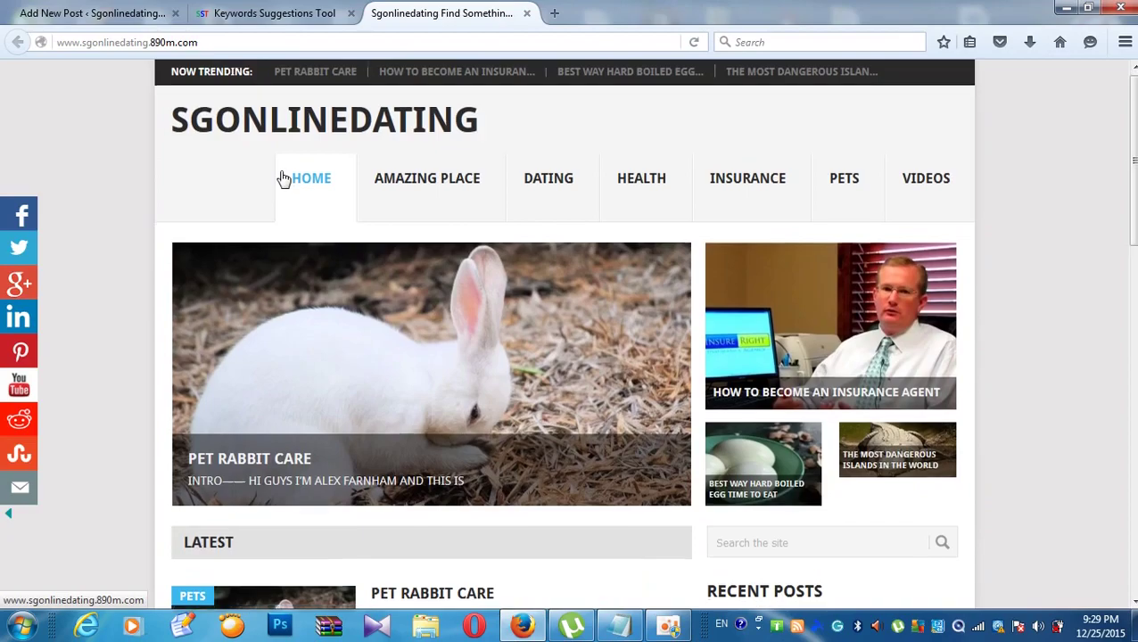
scroll(282, 177, "down", 10)
scroll(282, 175, "up", 10)
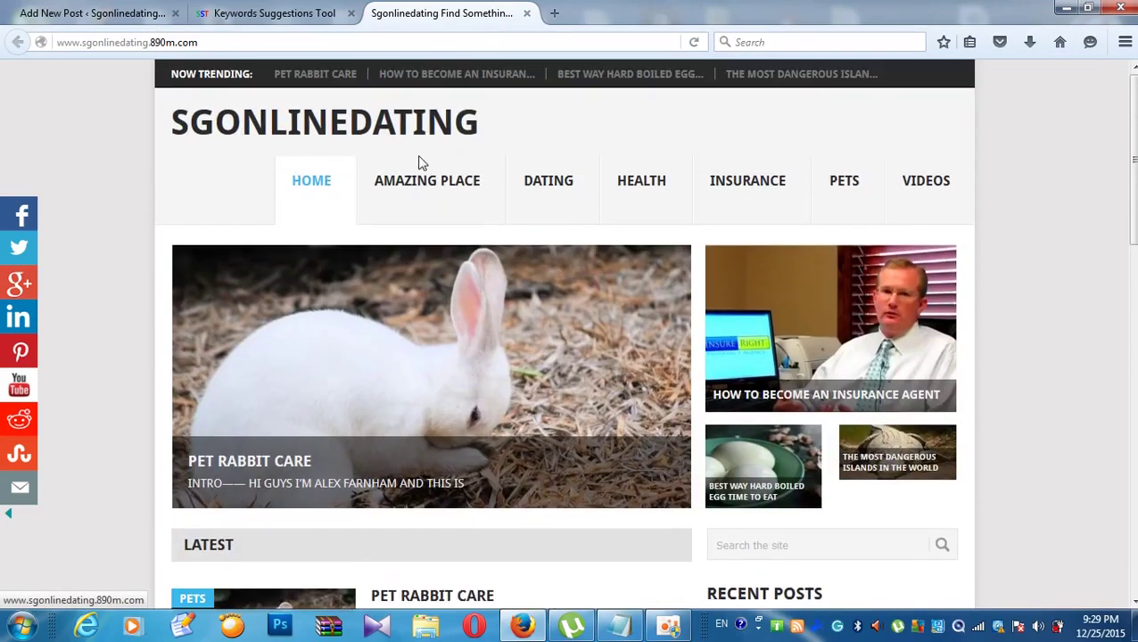
scroll(214, 317, "down", 2)
scroll(272, 321, "down", 10)
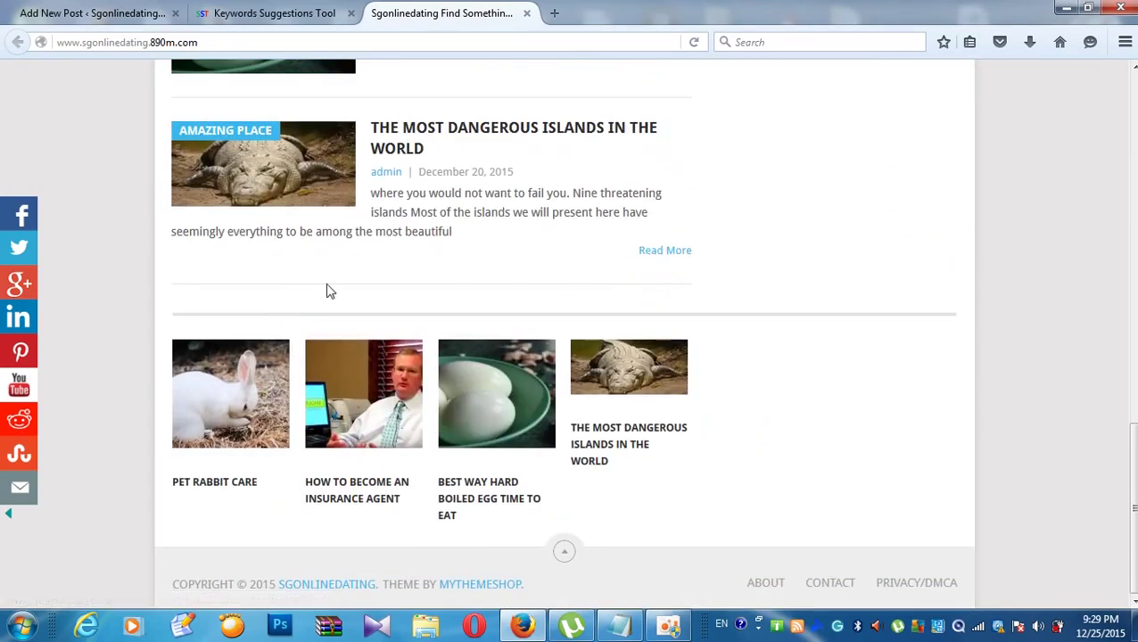
scroll(295, 264, "up", 8)
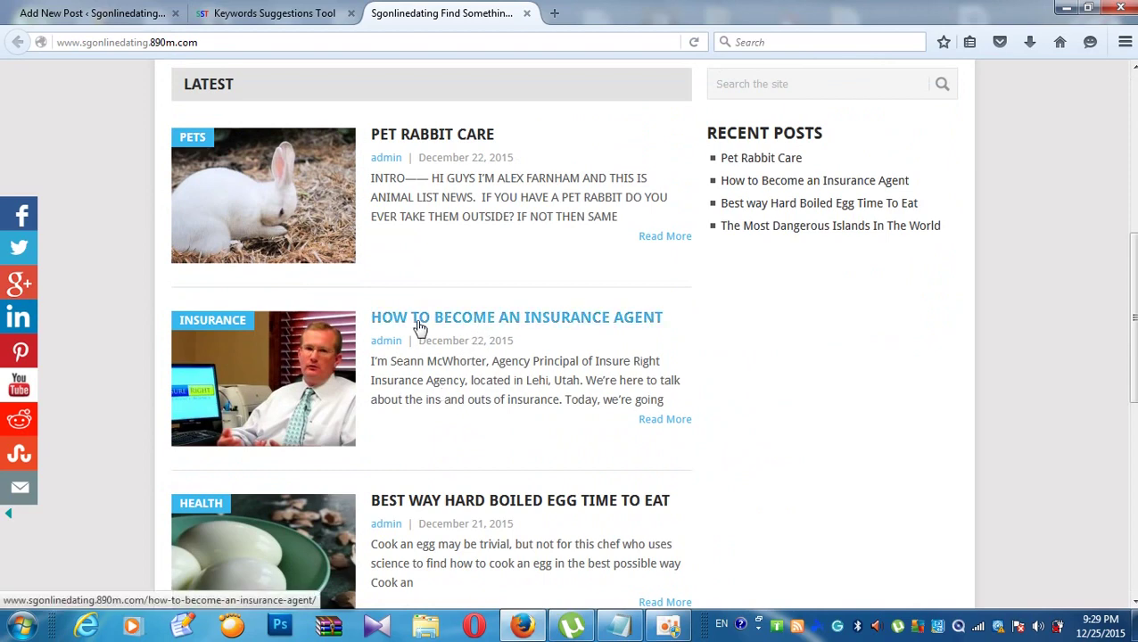
scroll(251, 267, "up", 5)
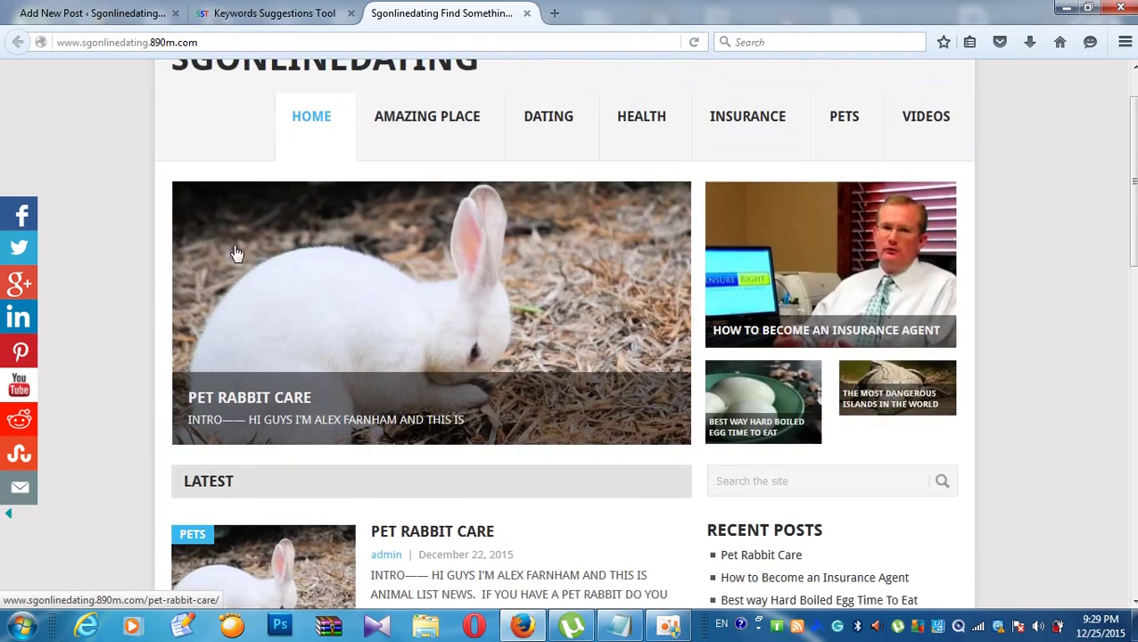
Step: Return to the Add New Post editor and check the draft's image, opening text and category selection
left_click(140, 16)
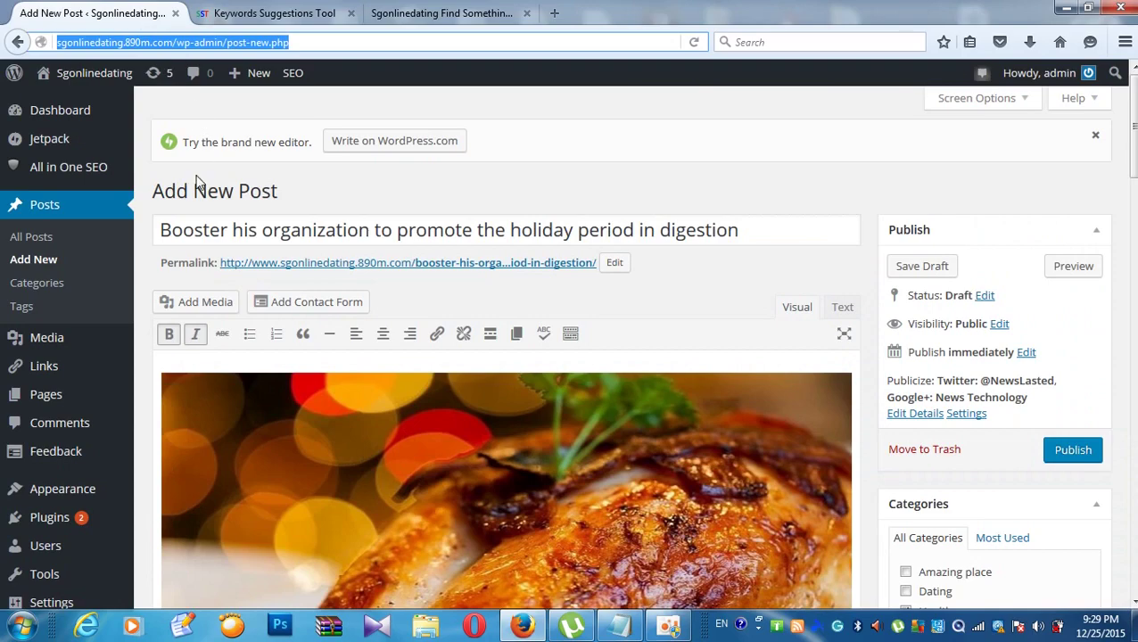
scroll(198, 182, "down", 1)
scroll(196, 179, "up", 1)
scroll(179, 125, "down", 3)
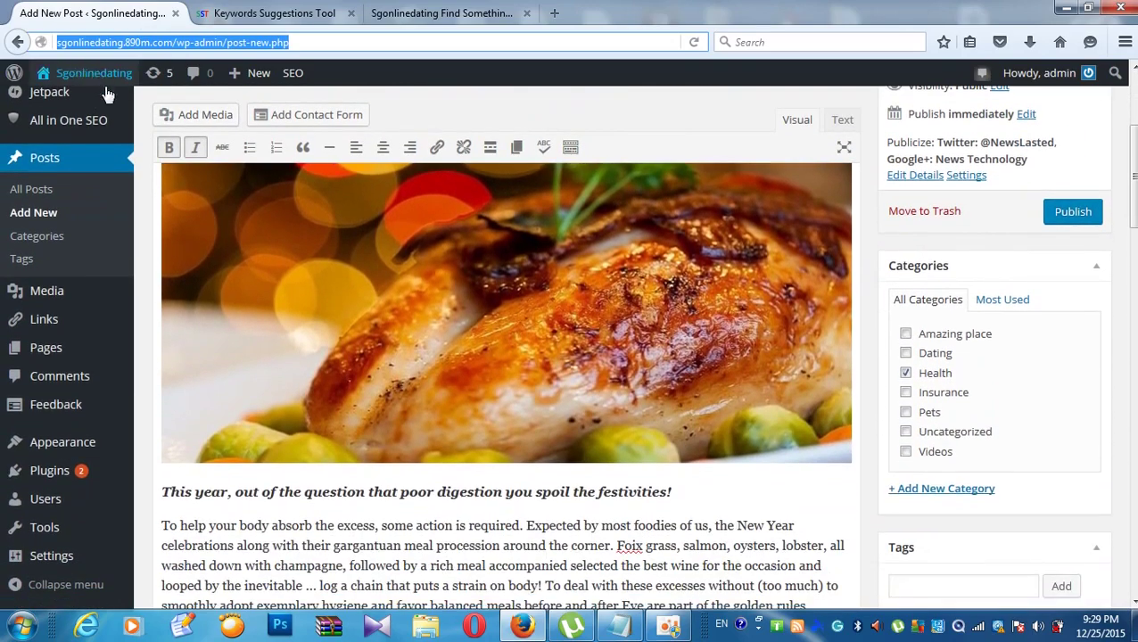
scroll(107, 138, "up", 3)
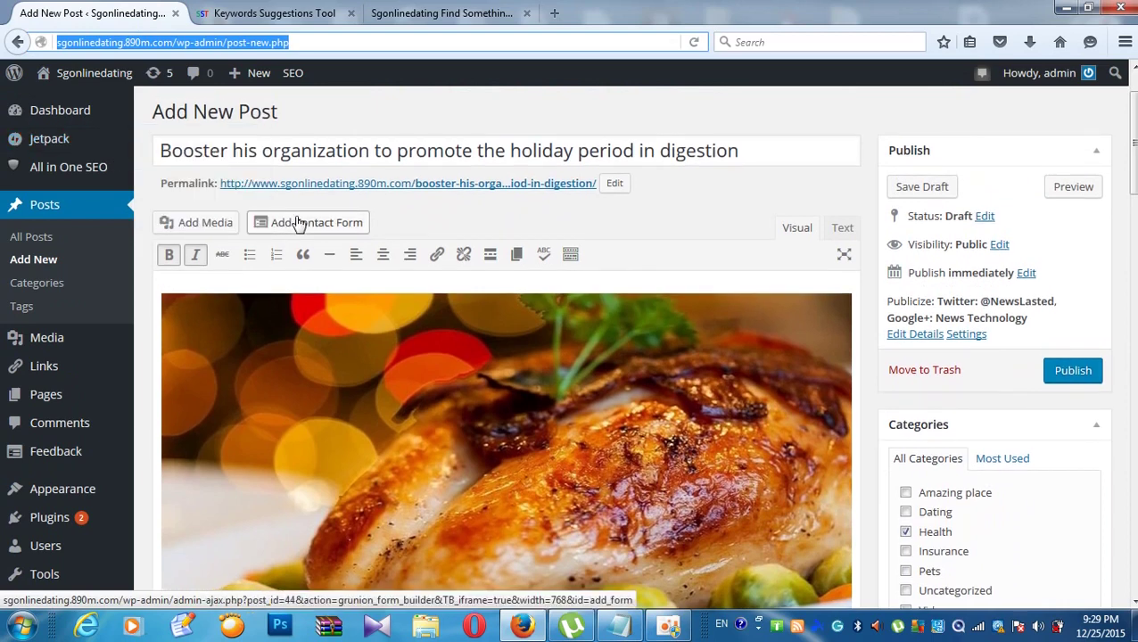
Step: Switch briefly to the live site's home page, then return to the Add New Post editor
mouse_move(4, 169)
scroll(414, 144, "down", 1)
scroll(413, 62, "up", 3)
left_click(412, 12)
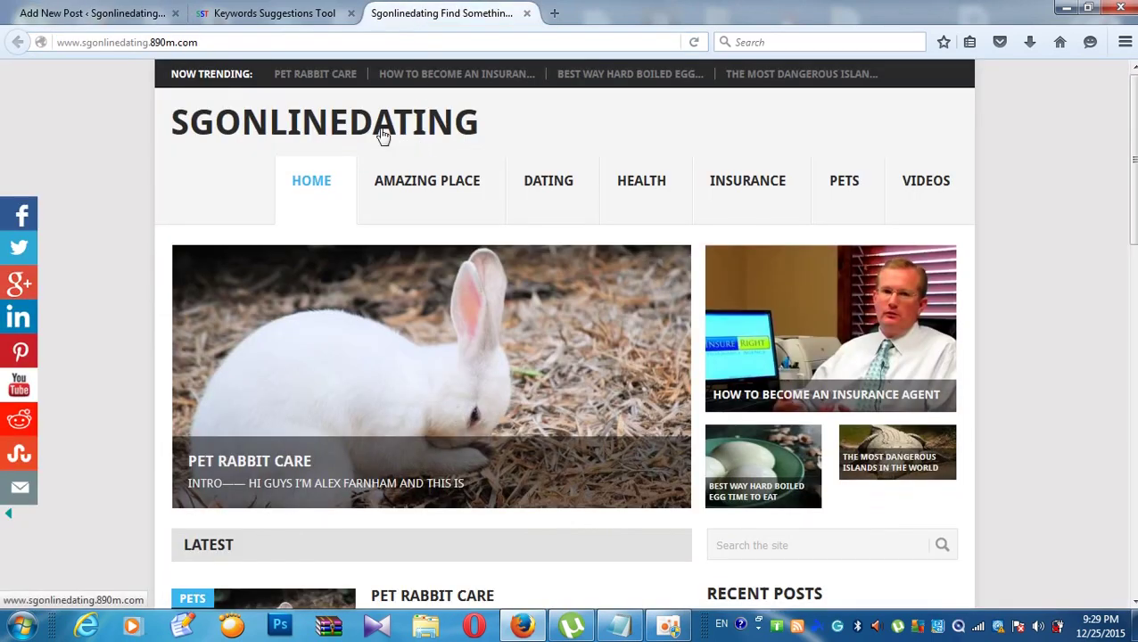
left_click(114, 17)
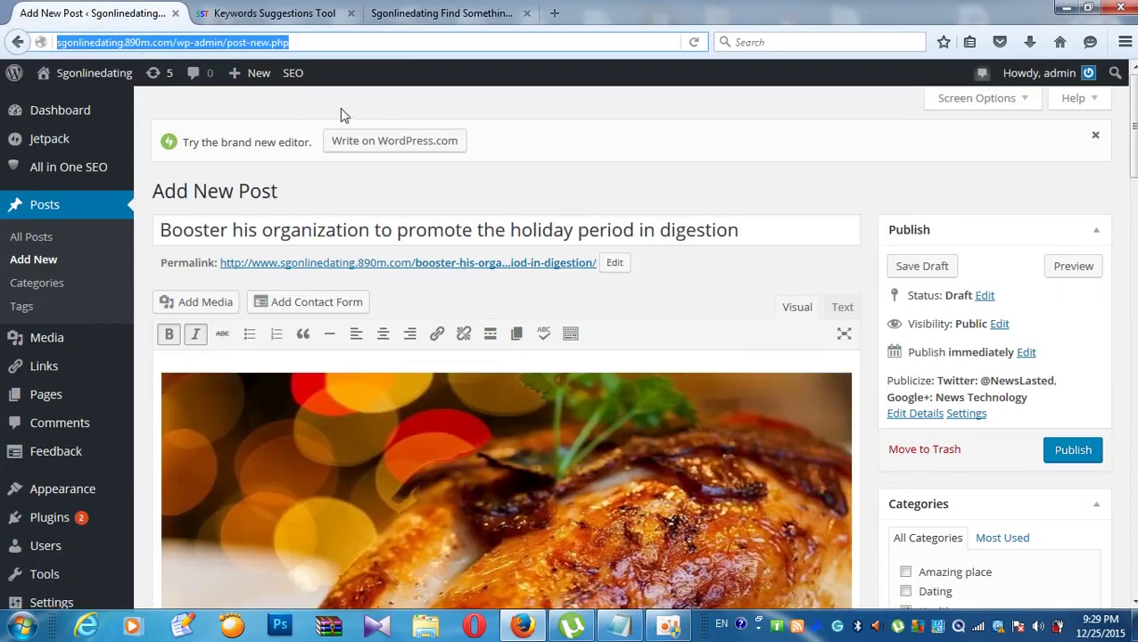
left_click(372, 42)
Step: Examine the draft's closing paragraphs, tags, sharing option and SEO section, finishing back at the post title
scroll(364, 102, "down", 10)
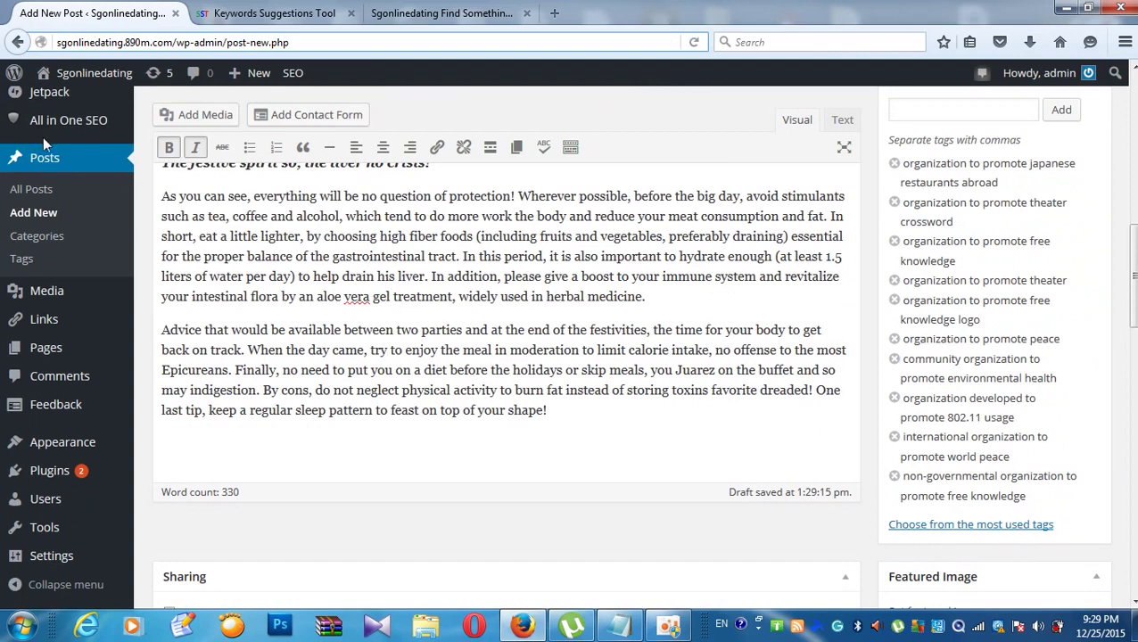
scroll(418, 271, "down", 3)
scroll(418, 272, "up", 2)
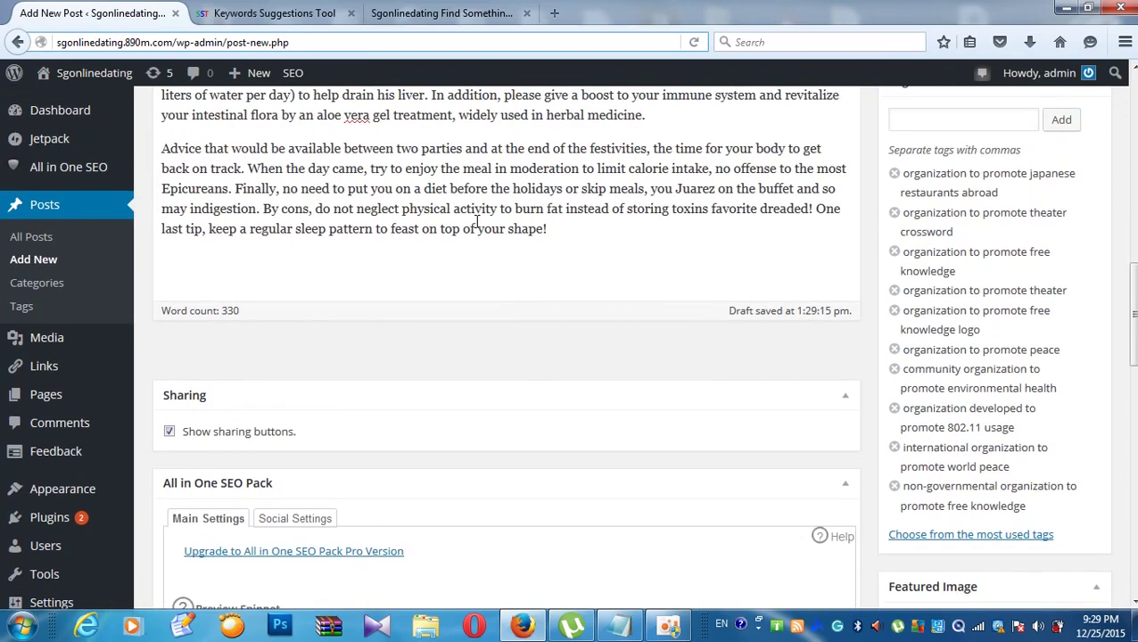
left_click(566, 256)
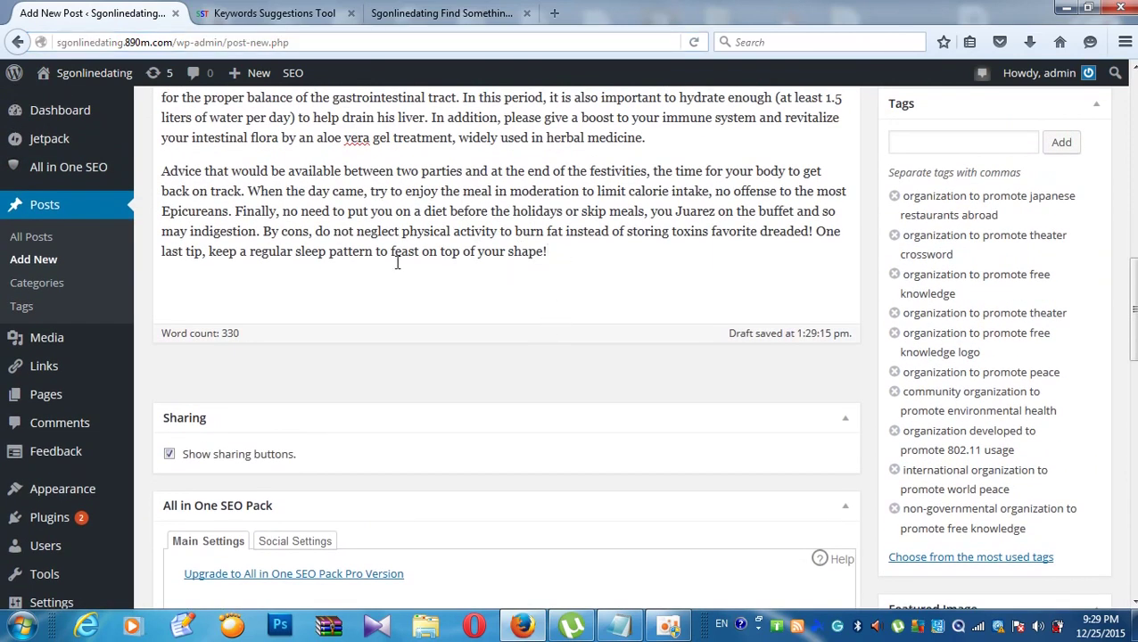
scroll(375, 274, "down", 2)
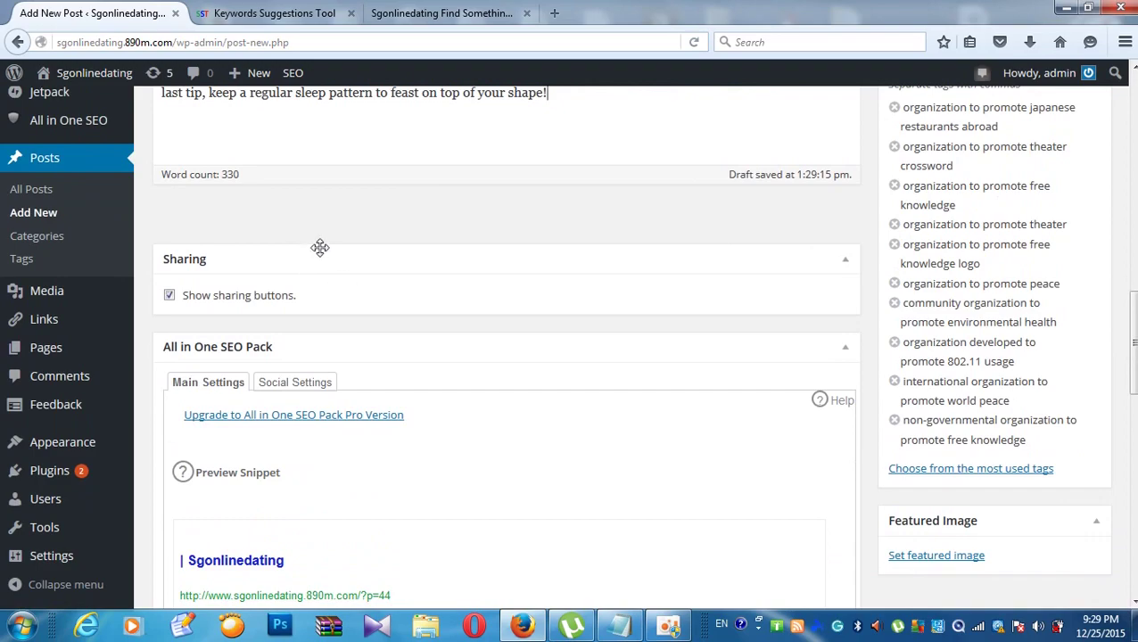
scroll(321, 251, "up", 6)
scroll(322, 250, "up", 6)
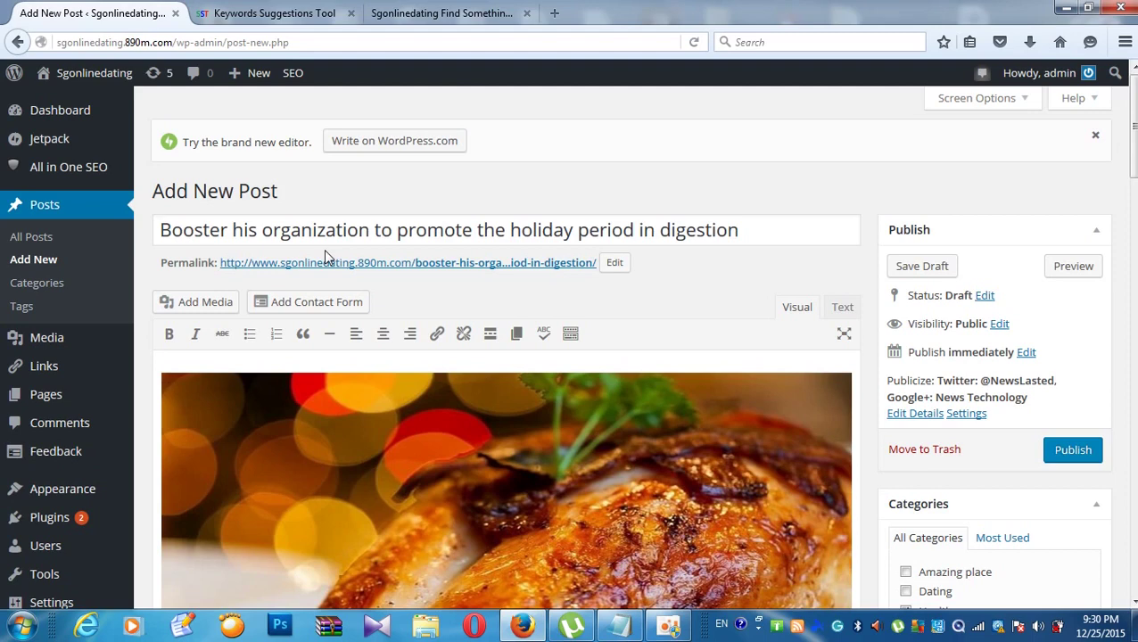
Step: Switch to the live site and examine its featured articles, latest posts with category labels, and footer
left_click(437, 16)
scroll(386, 167, "down", 8)
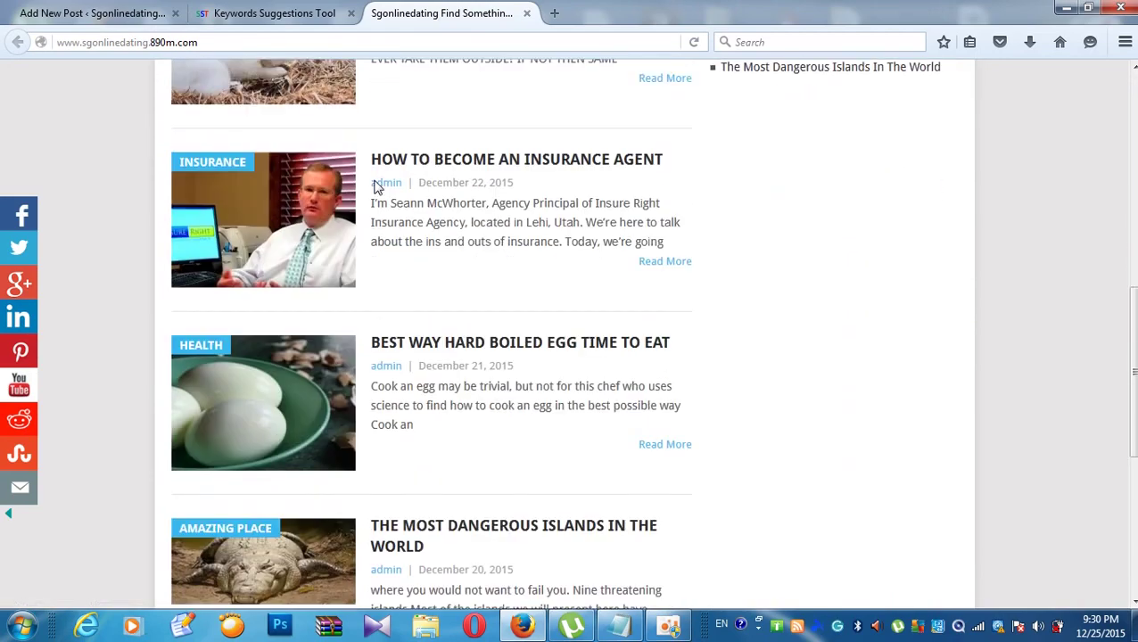
scroll(374, 184, "down", 4)
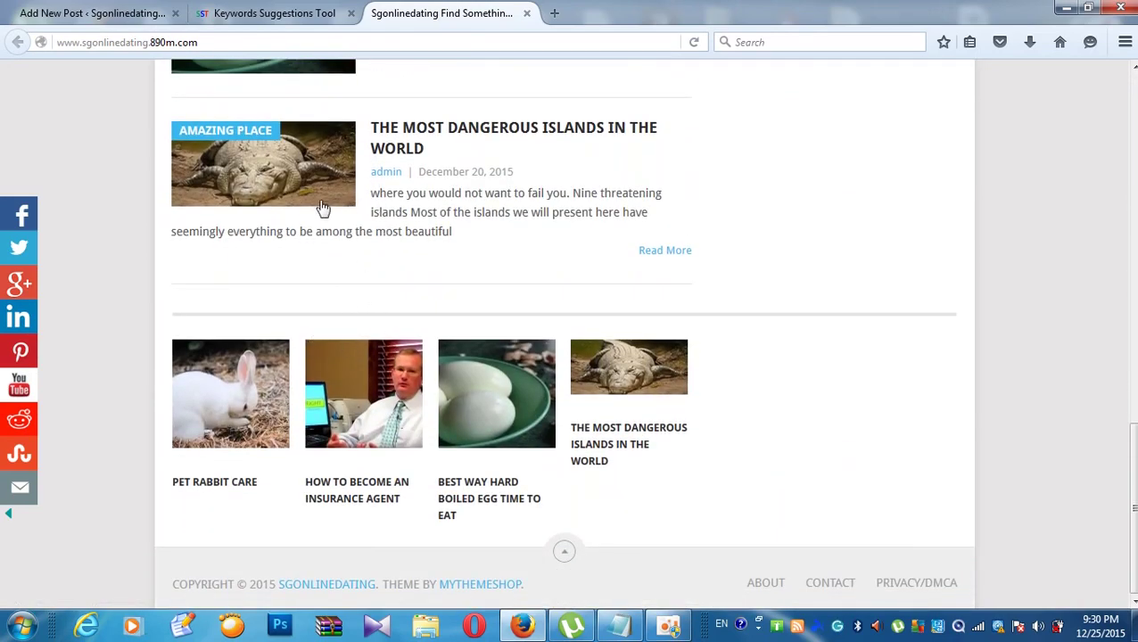
scroll(312, 210, "up", 2)
scroll(309, 210, "up", 5)
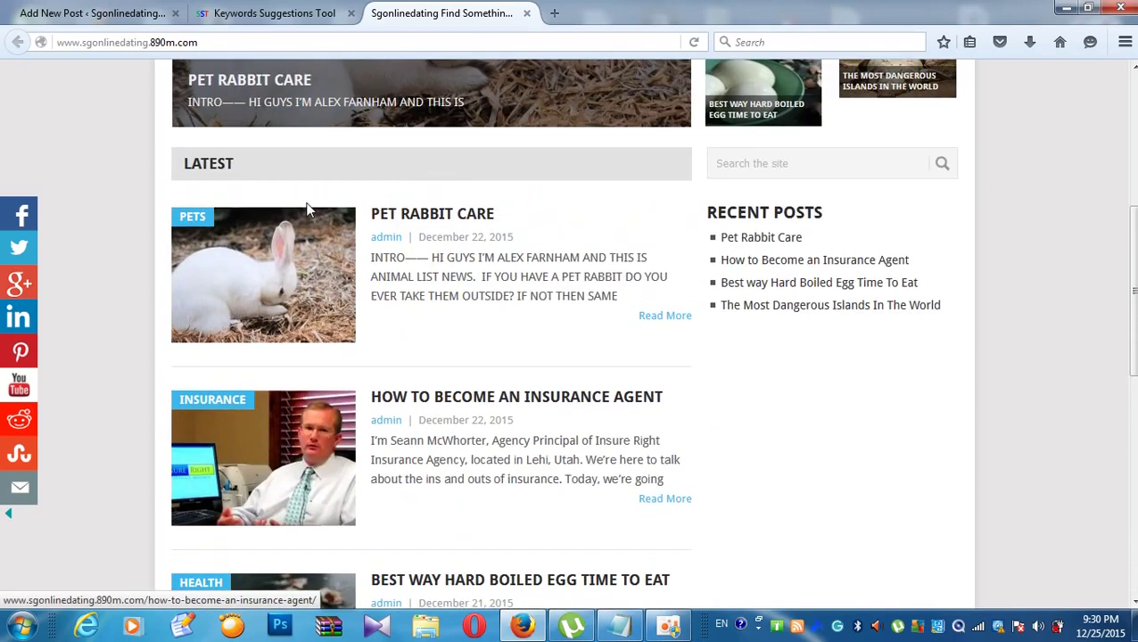
scroll(310, 211, "up", 4)
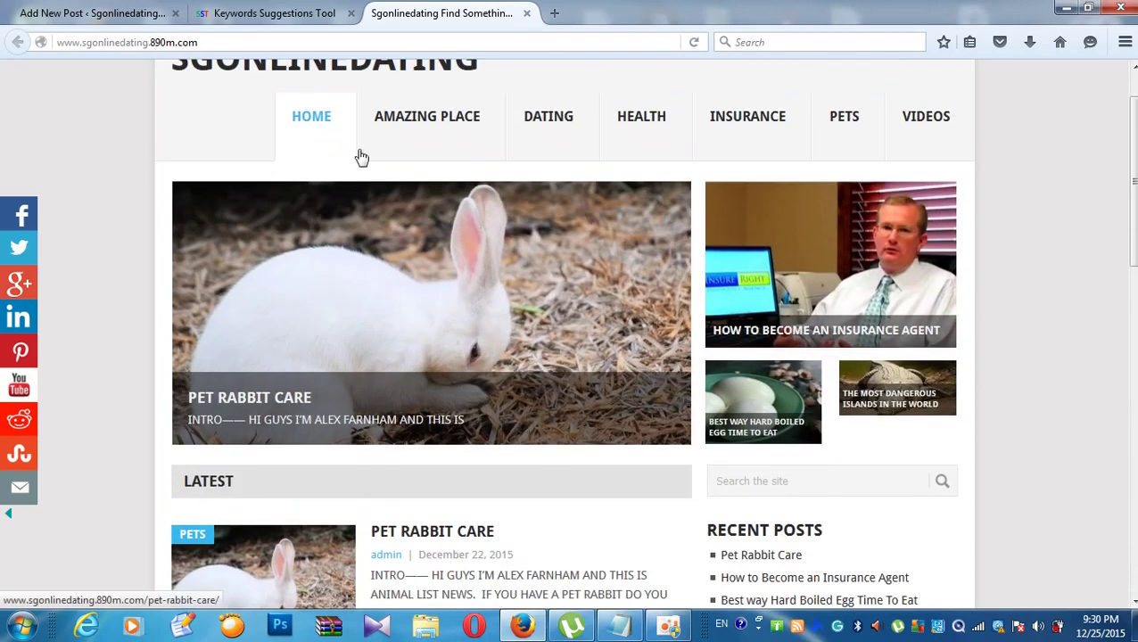
scroll(653, 374, "down", 2)
scroll(579, 353, "up", 2)
scroll(578, 347, "down", 6)
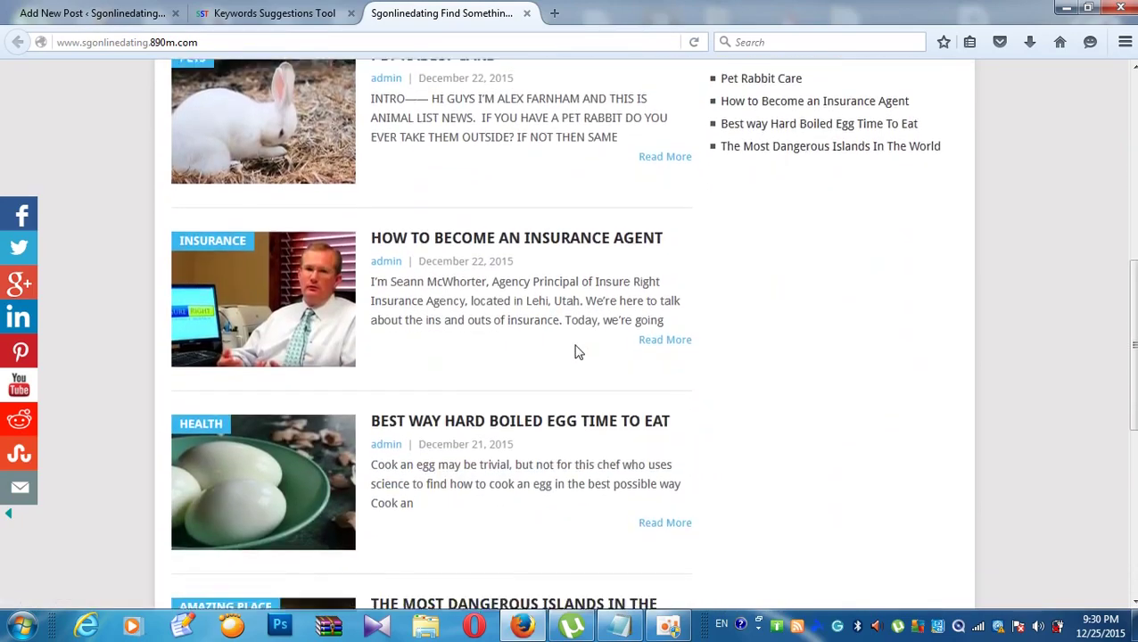
scroll(575, 350, "down", 4)
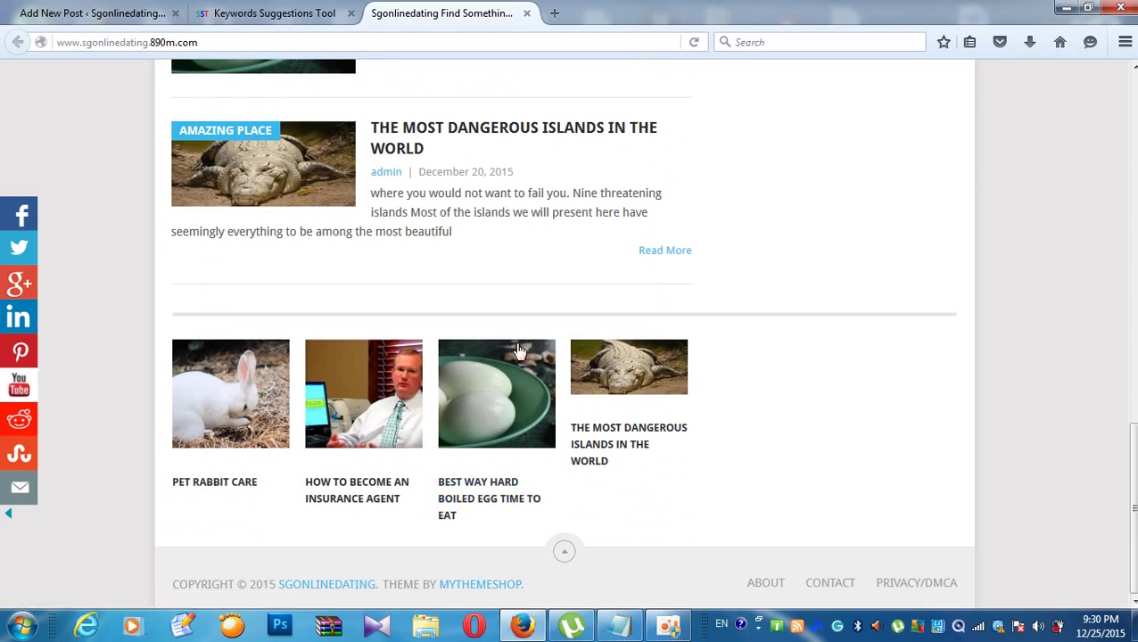
scroll(425, 378, "up", 3)
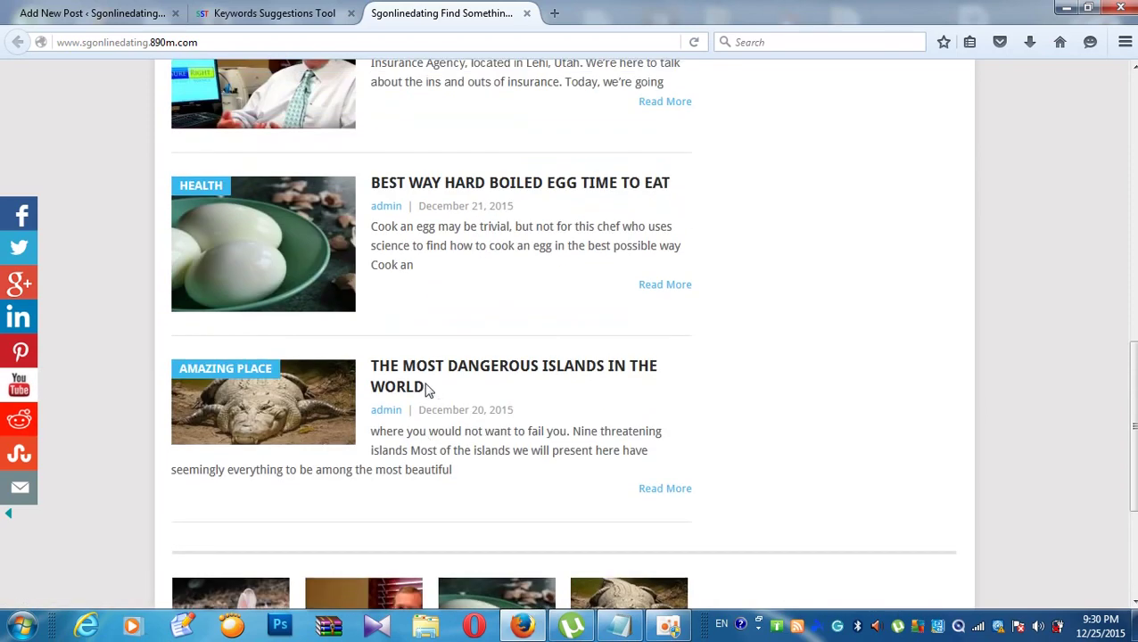
scroll(427, 389, "up", 1)
scroll(427, 385, "up", 3)
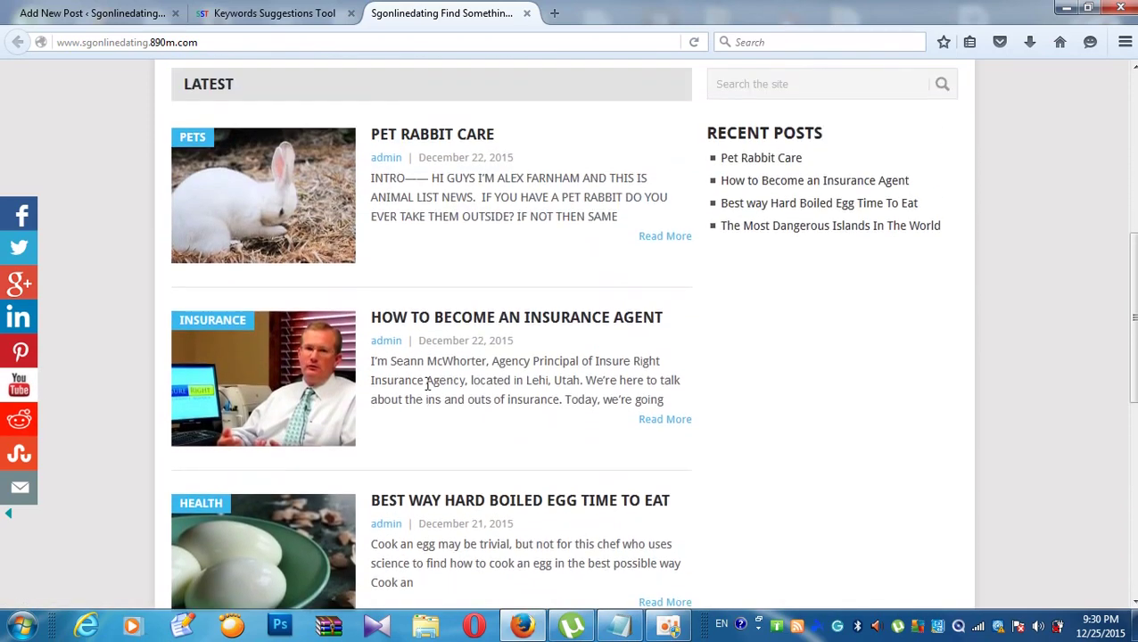
scroll(427, 385, "up", 3)
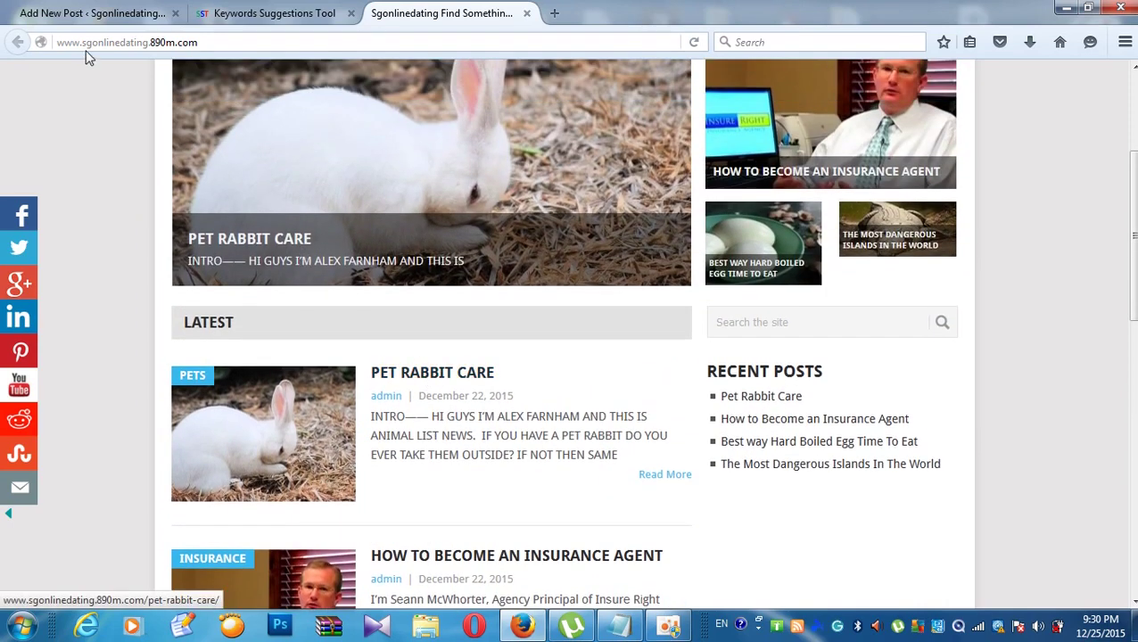
Step: Return to the post editor and read the draft from its title and image through the body text, tags and featured image option
left_click(102, 20)
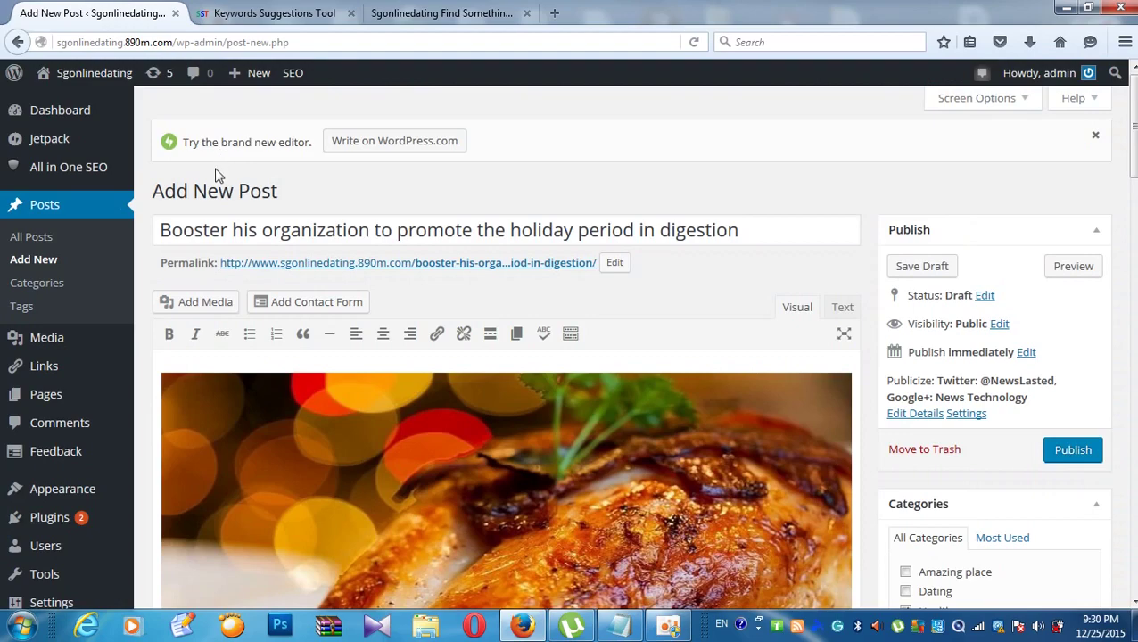
scroll(217, 174, "down", 2)
scroll(214, 176, "up", 2)
scroll(214, 176, "down", 2)
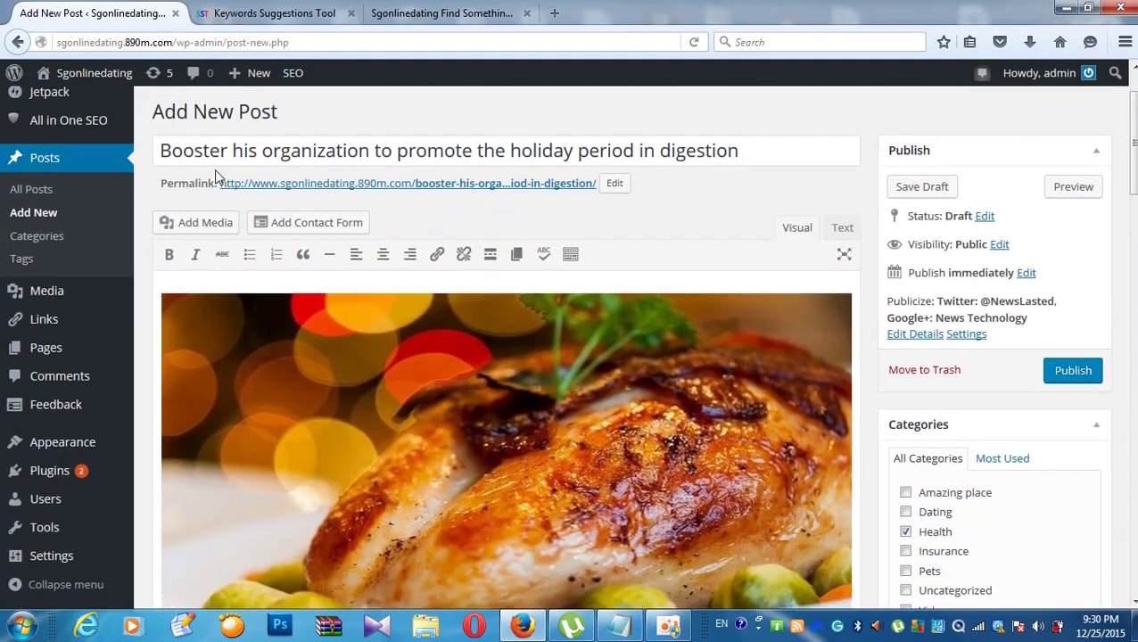
scroll(562, 208, "down", 5)
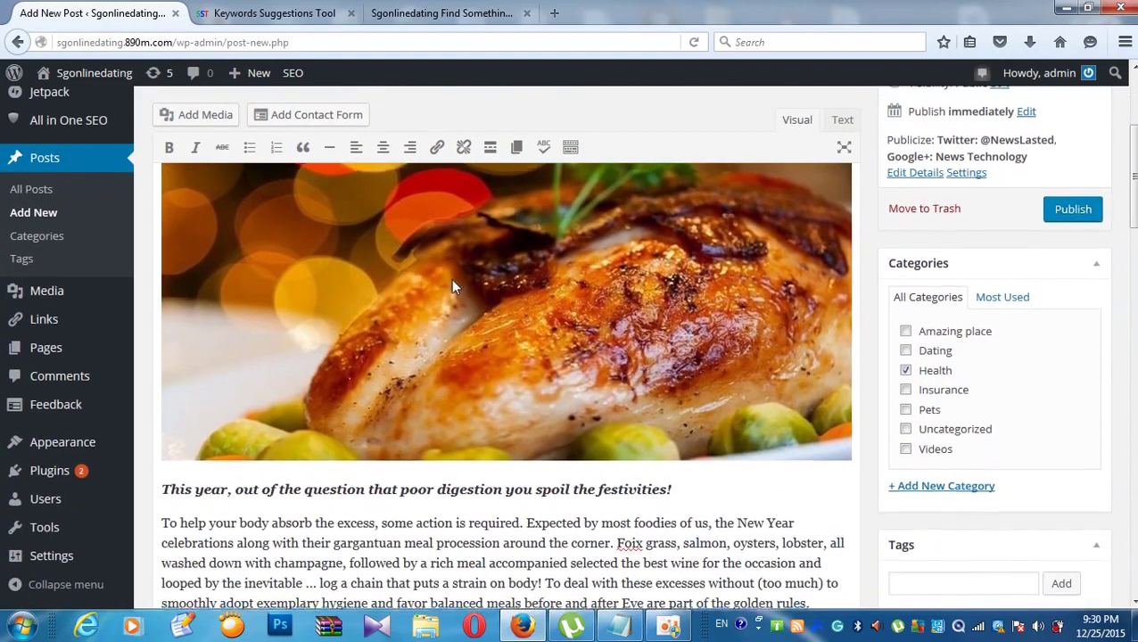
scroll(525, 334, "down", 3)
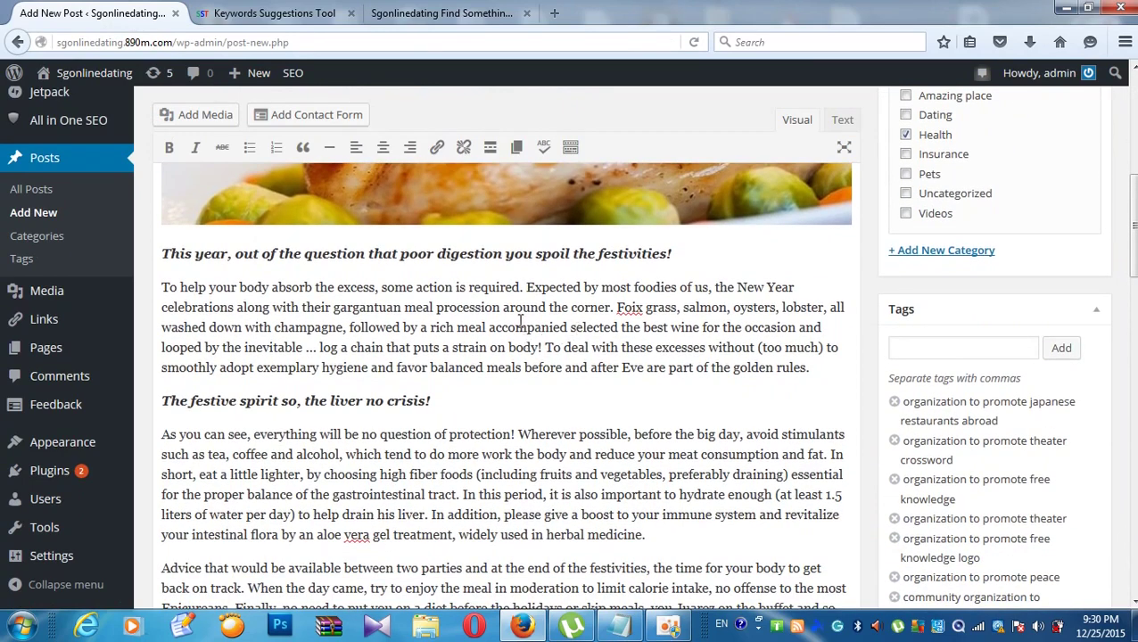
scroll(520, 321, "down", 2)
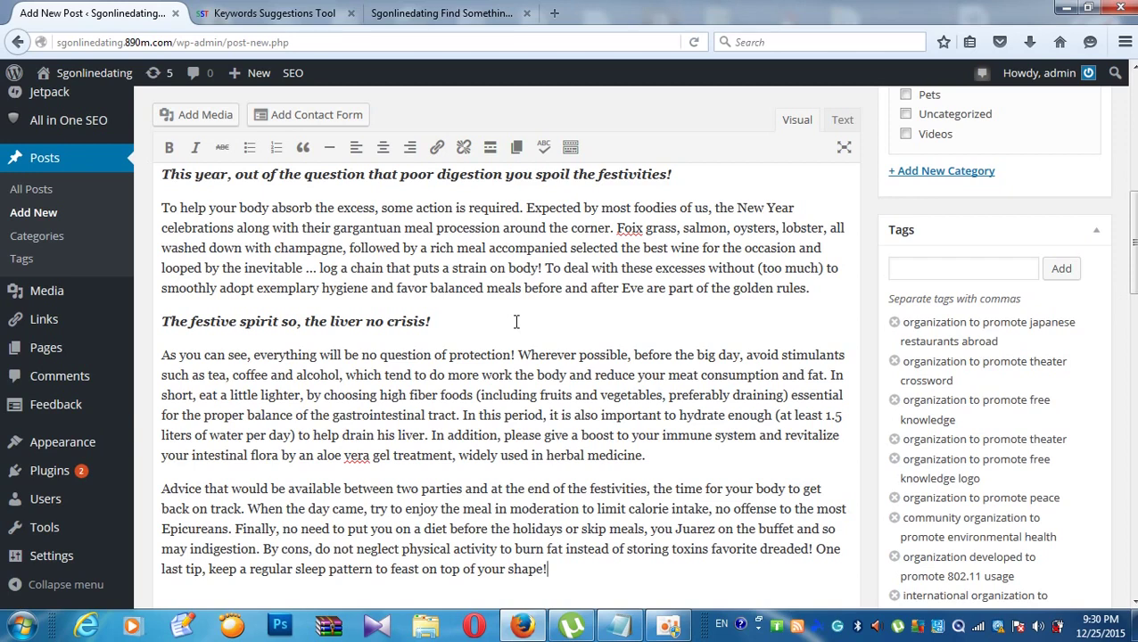
scroll(515, 322, "down", 1)
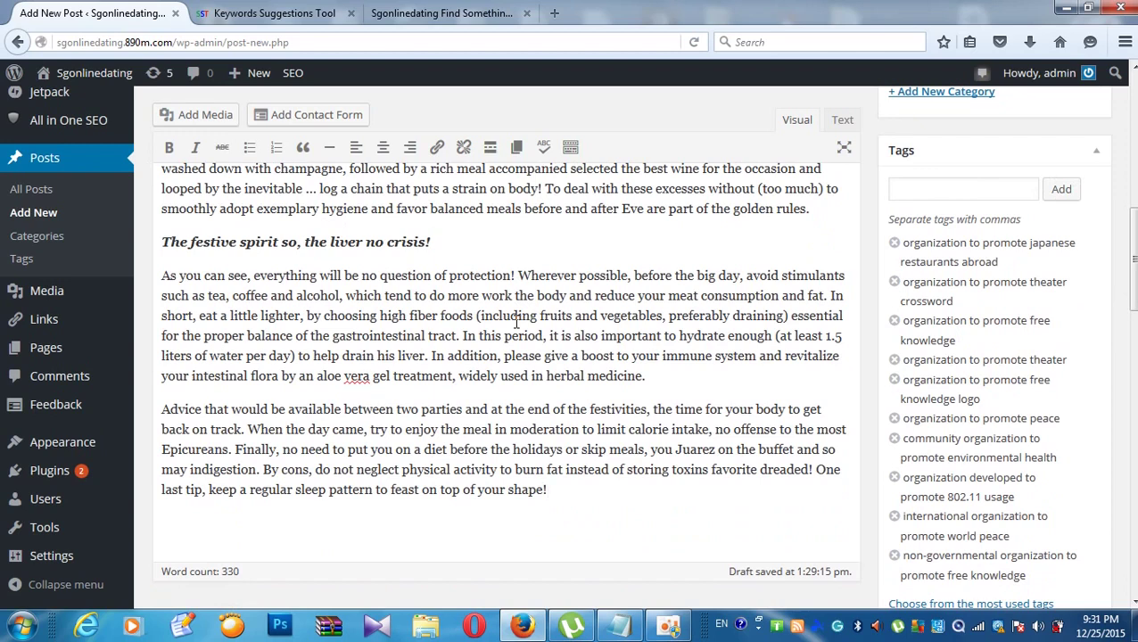
scroll(516, 322, "down", 5)
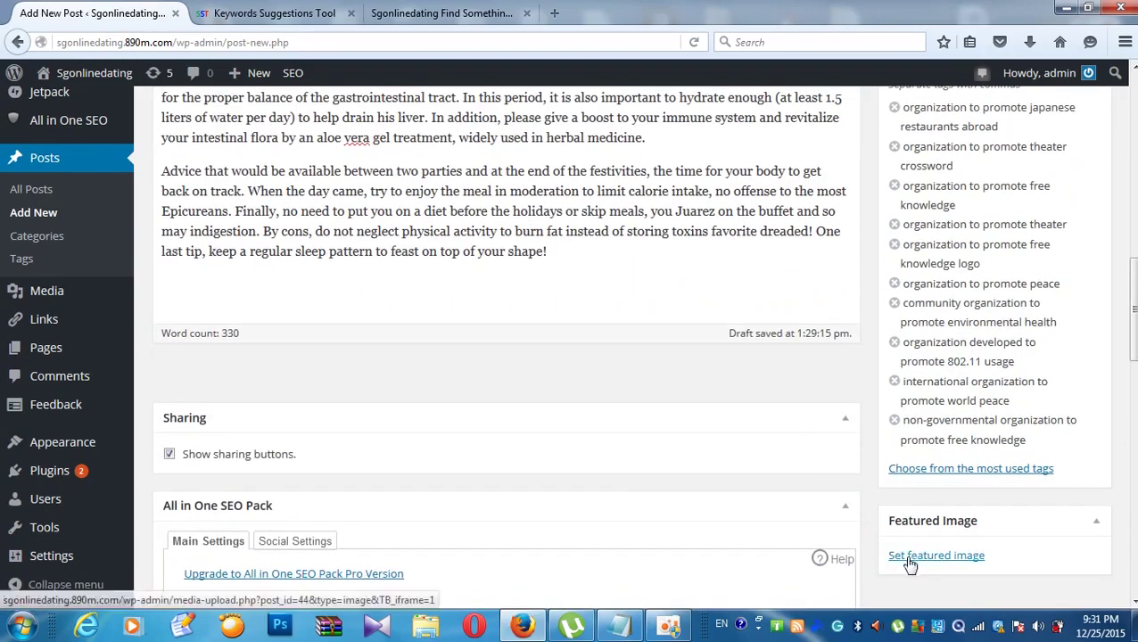
Step: Recheck the draft's title, image, opening paragraphs and Health category in the post editor
scroll(366, 358, "up", 10)
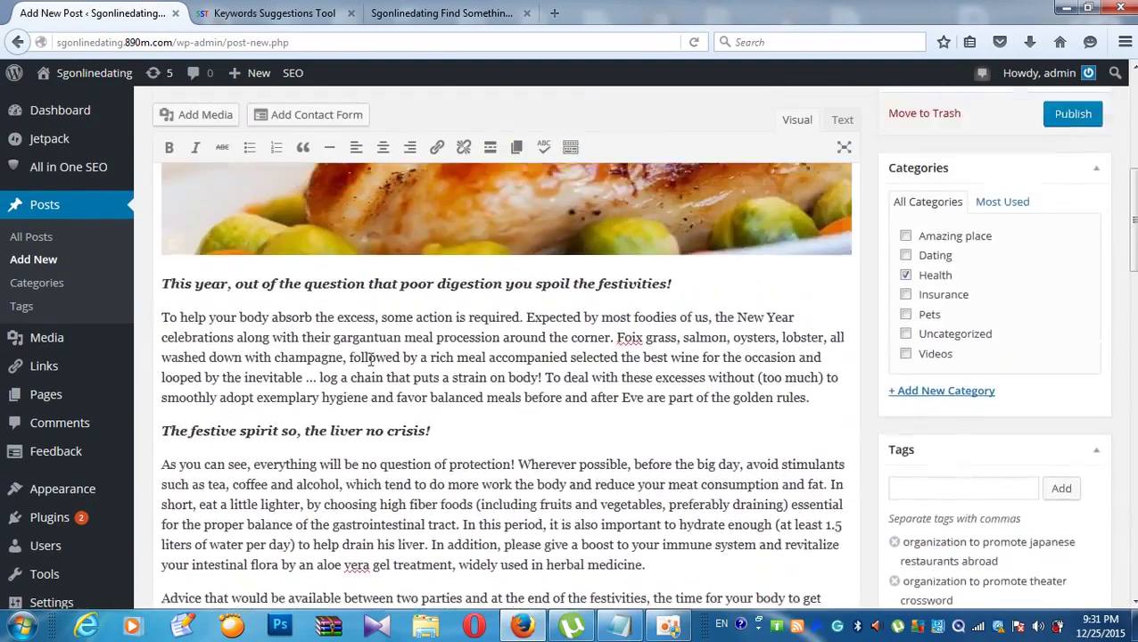
scroll(369, 361, "up", 5)
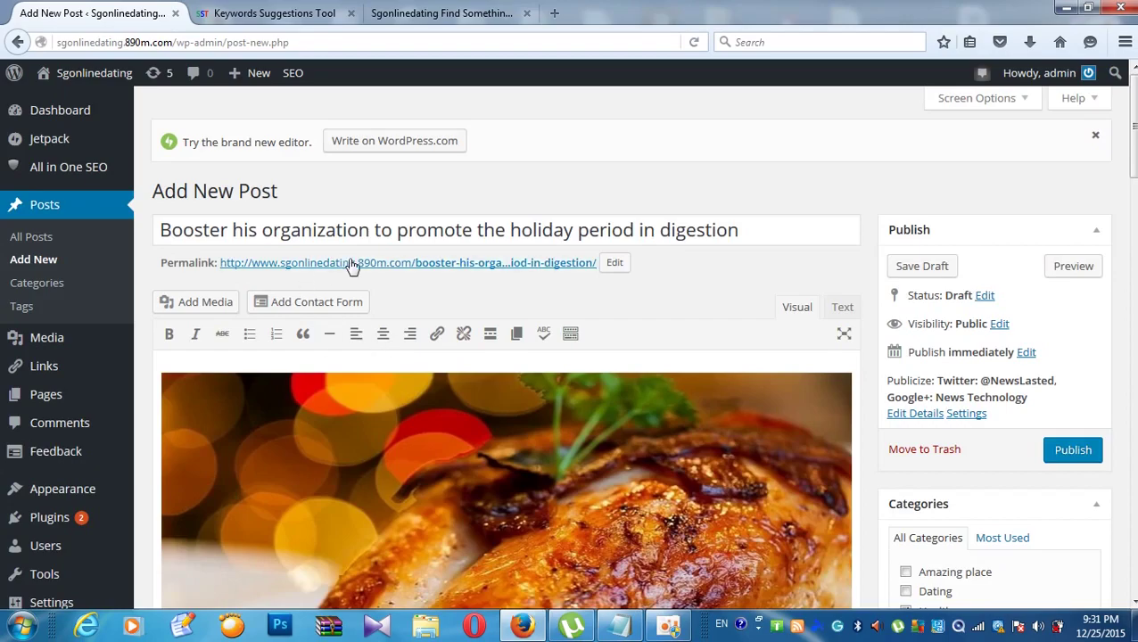
scroll(353, 261, "down", 2)
scroll(346, 268, "down", 5)
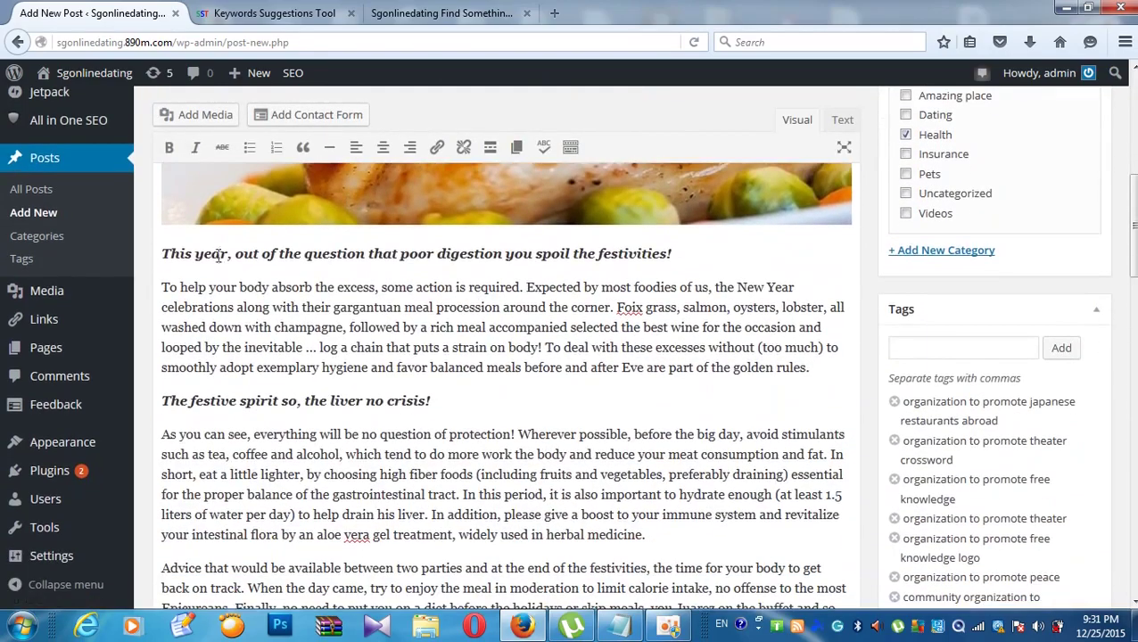
scroll(314, 155, "down", 2)
scroll(406, 156, "up", 5)
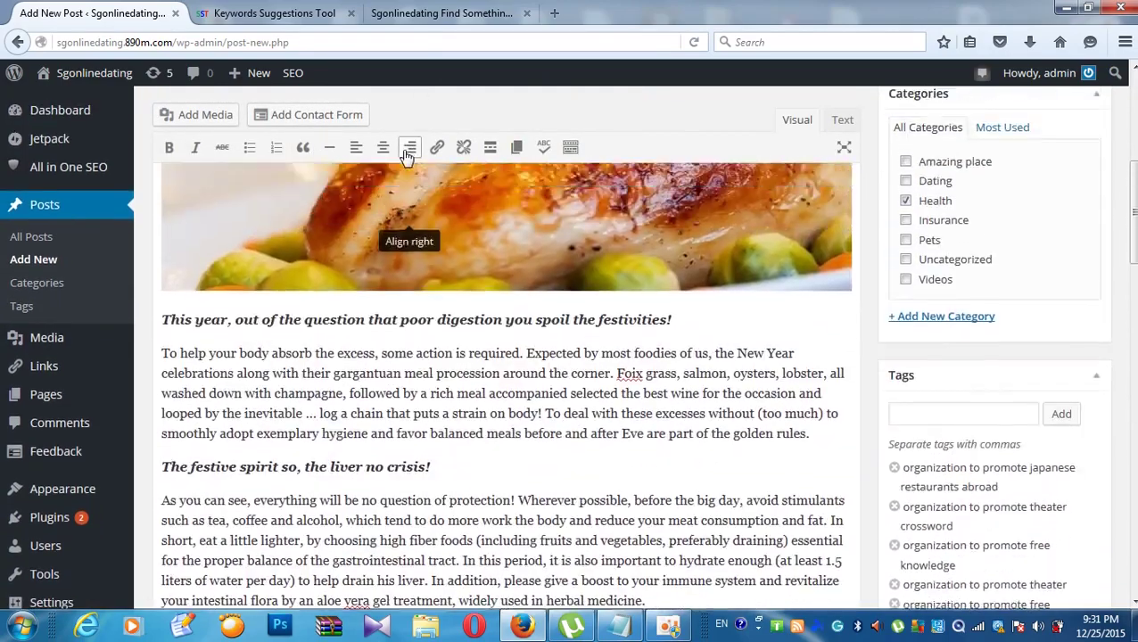
scroll(406, 156, "down", 3)
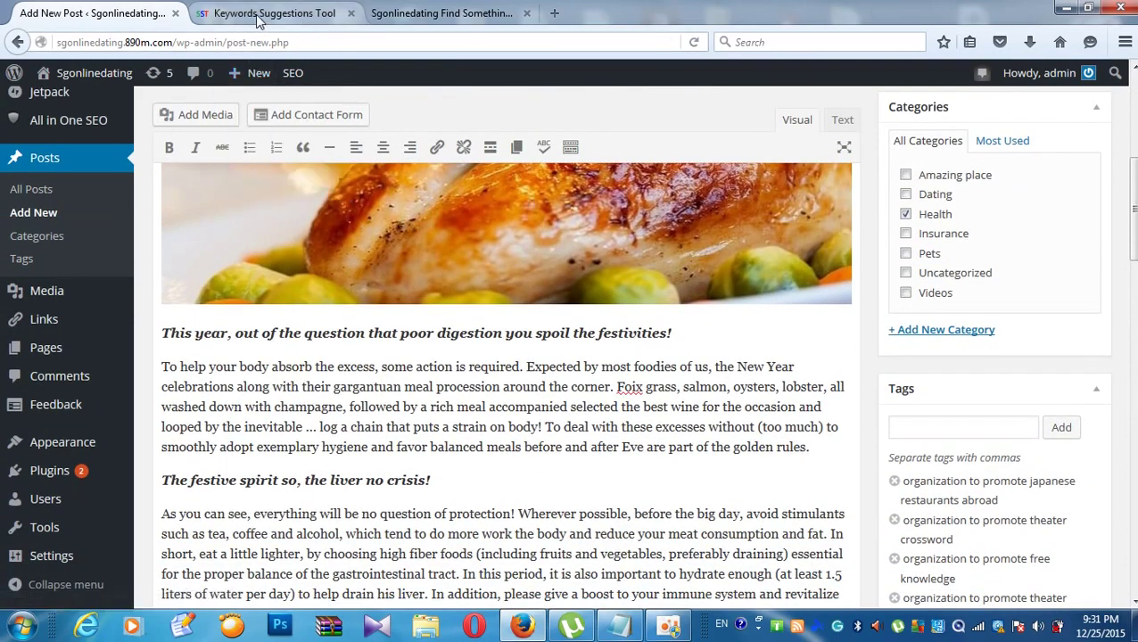
scroll(348, 181, "up", 6)
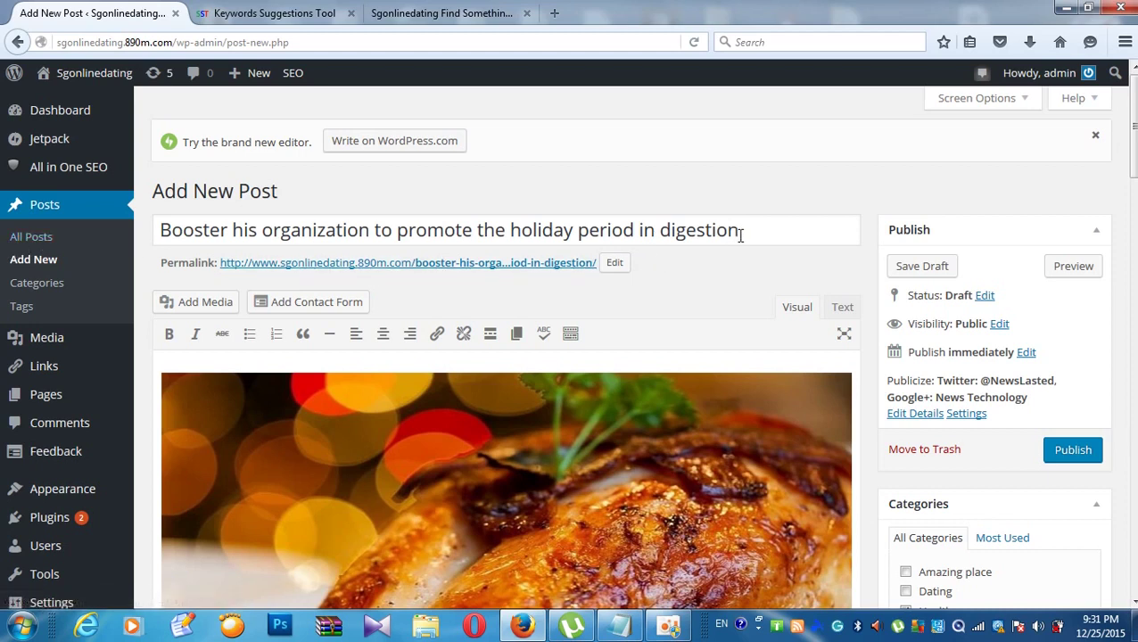
Step: Delete the words "Booster his" from the post title, leaving "organization to promote the holiday period in digestion"
left_click(262, 230)
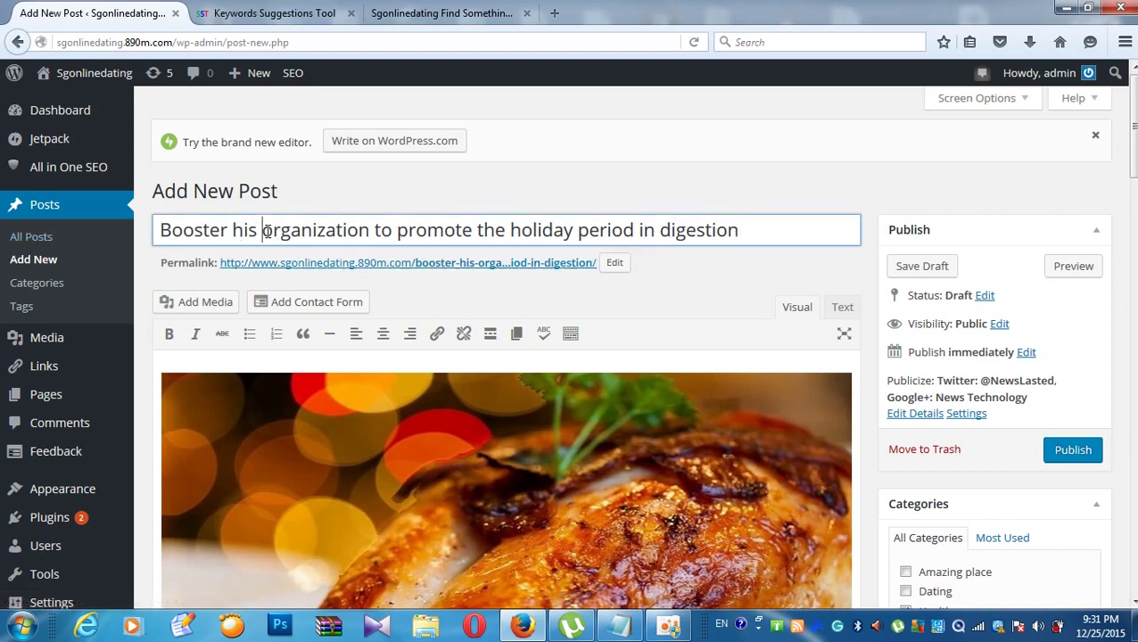
key("BackSpace")
key("BackSpace")
key("BackSpace")
key("BackSpace")
key("BackSpace")
key("BackSpace")
key("BackSpace")
key("BackSpace")
key("BackSpace")
key("BackSpace")
key("BackSpace")
key("BackSpace")
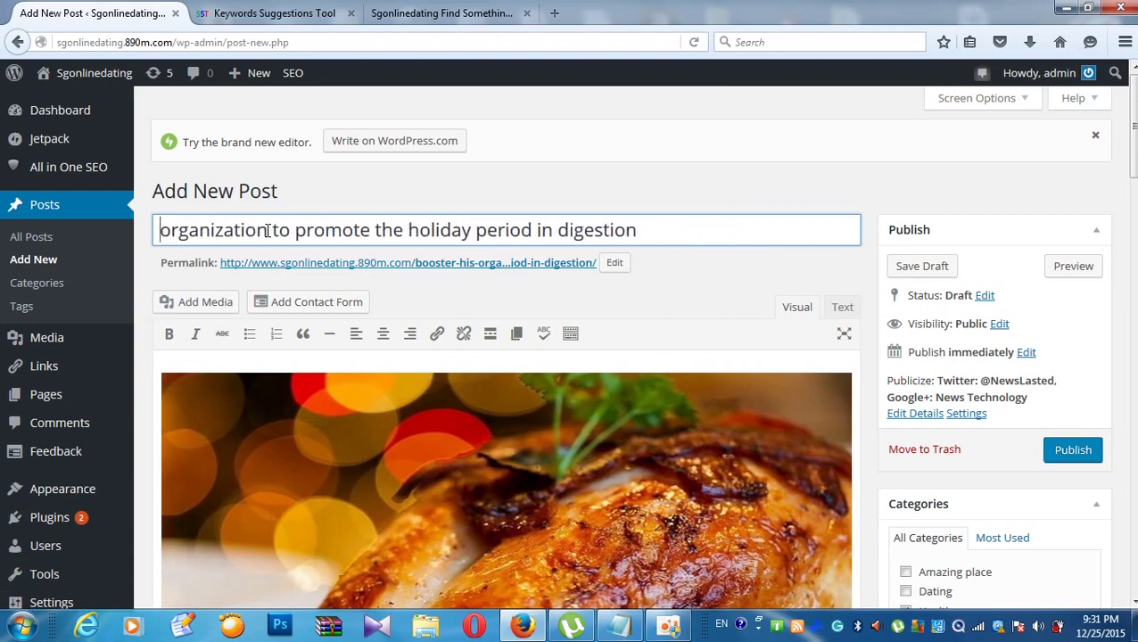
Step: Select the draft's entire body text below the image, from "This year" to "on top of your shape!"
scroll(300, 232, "down", 4)
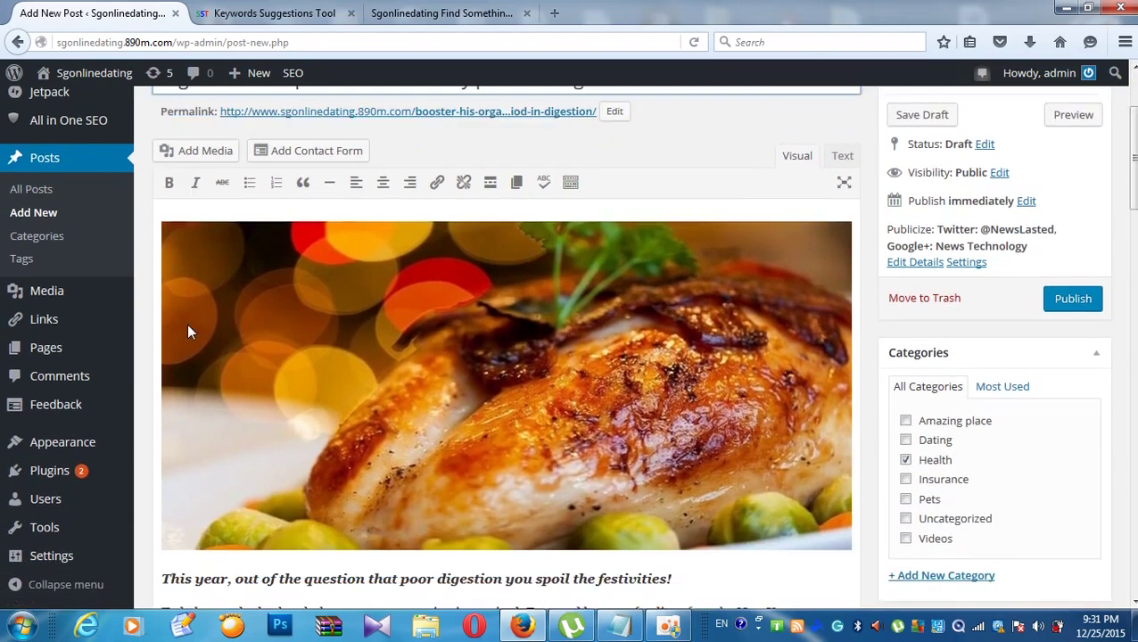
scroll(186, 326, "down", 1)
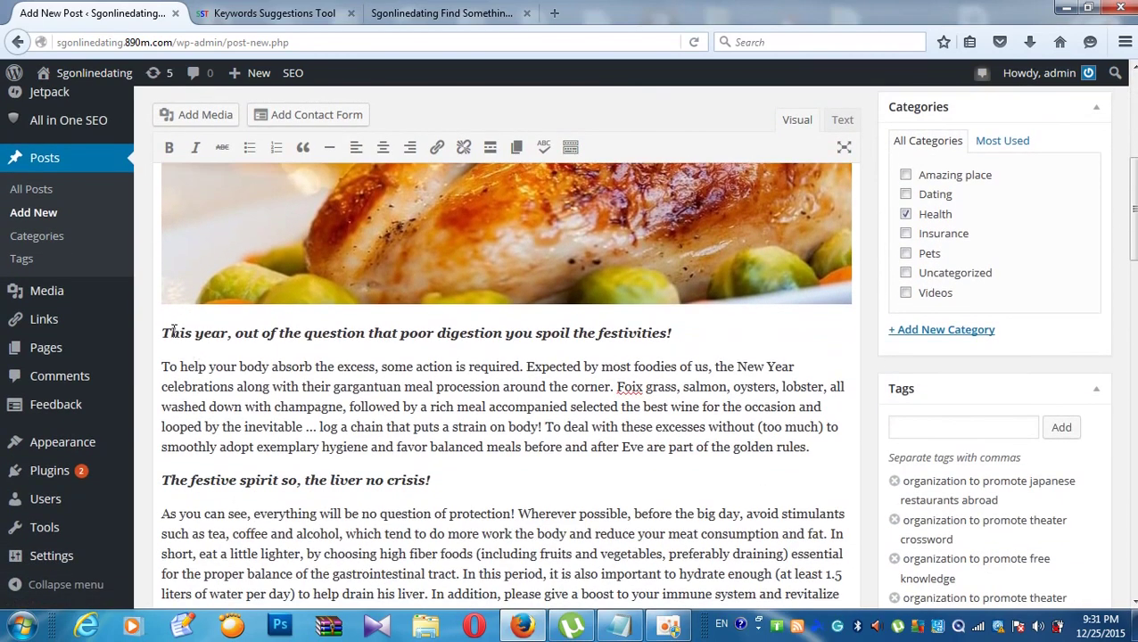
scroll(170, 330, "down", 2)
scroll(200, 303, "up", 4)
scroll(198, 304, "down", 2)
scroll(198, 304, "up", 5)
scroll(197, 304, "down", 9)
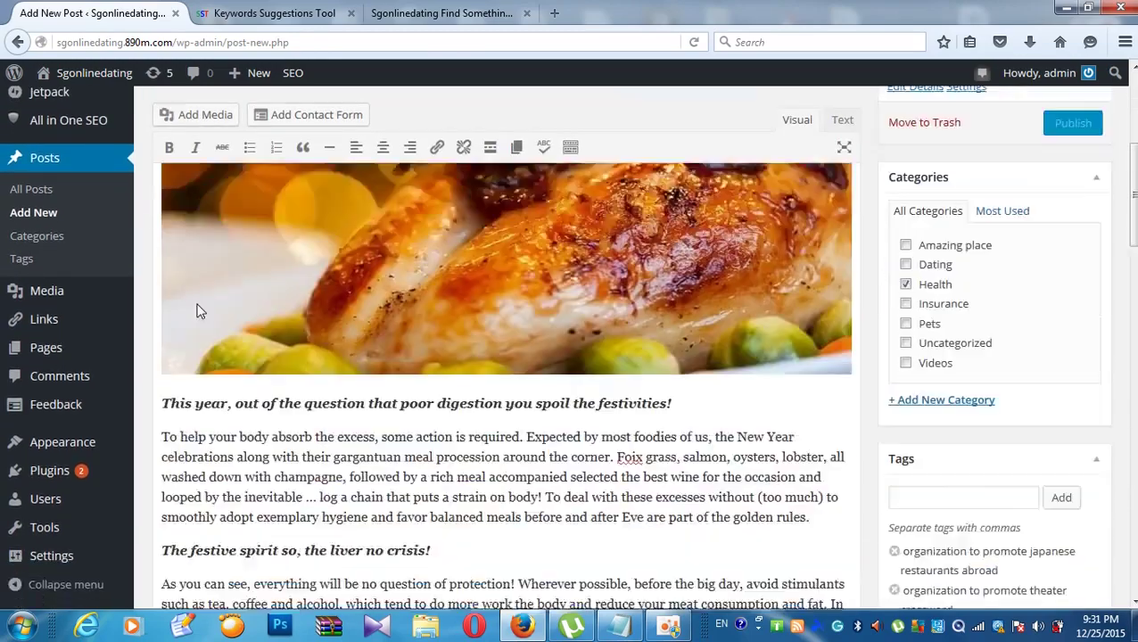
left_click_drag(162, 176, 545, 465)
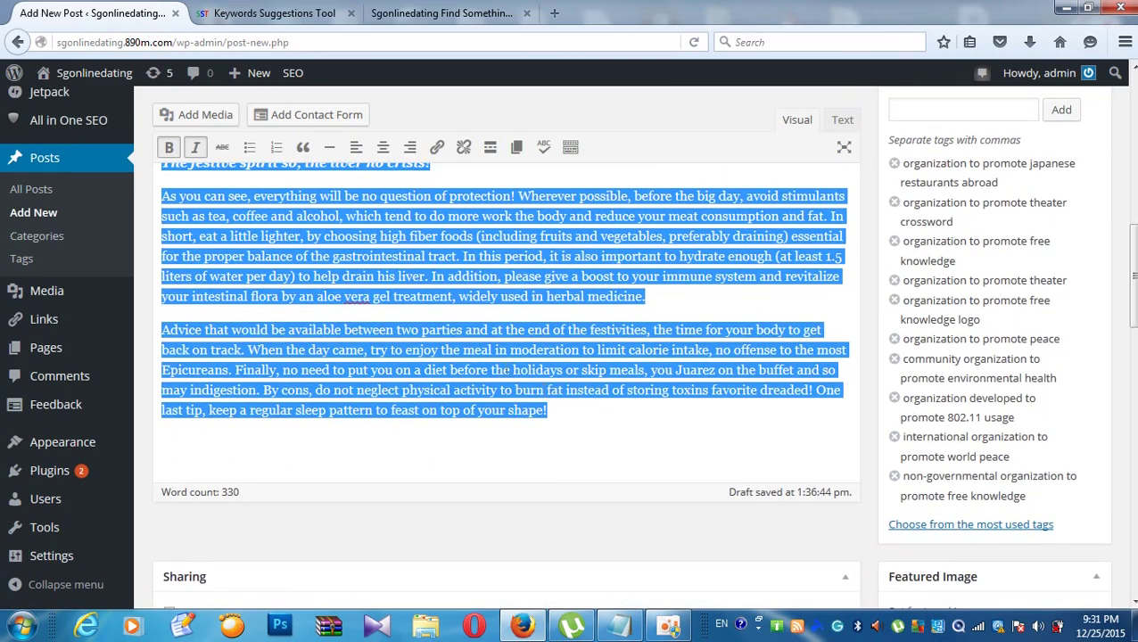
Step: Copy the selected draft body text and go to the Small Seo Tools home page
right_click(276, 257)
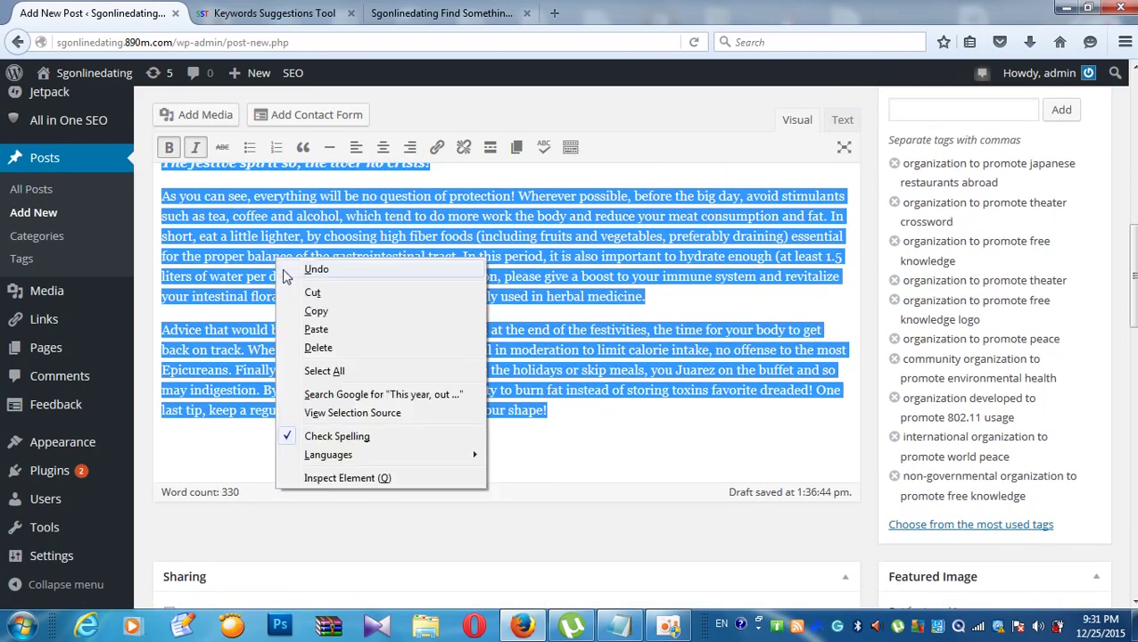
left_click(314, 311)
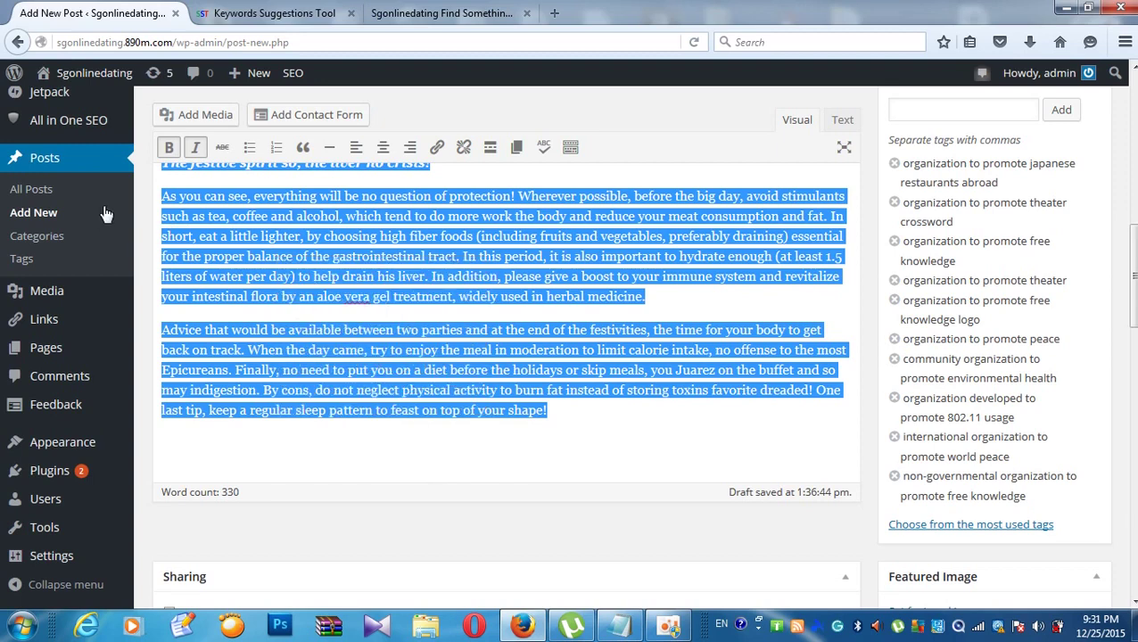
left_click(296, 14)
scroll(299, 93, "up", 1)
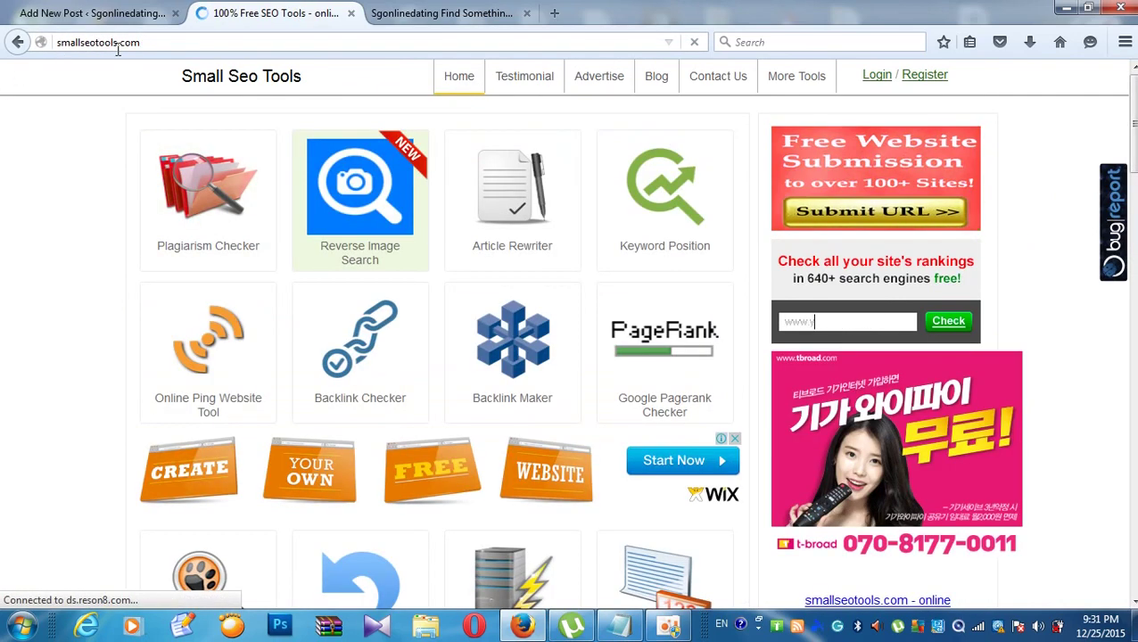
Step: Open the Plagiarism Checker from the tool list and paste the copied article into its text box
scroll(209, 270, "down", 2)
scroll(210, 269, "down", 5)
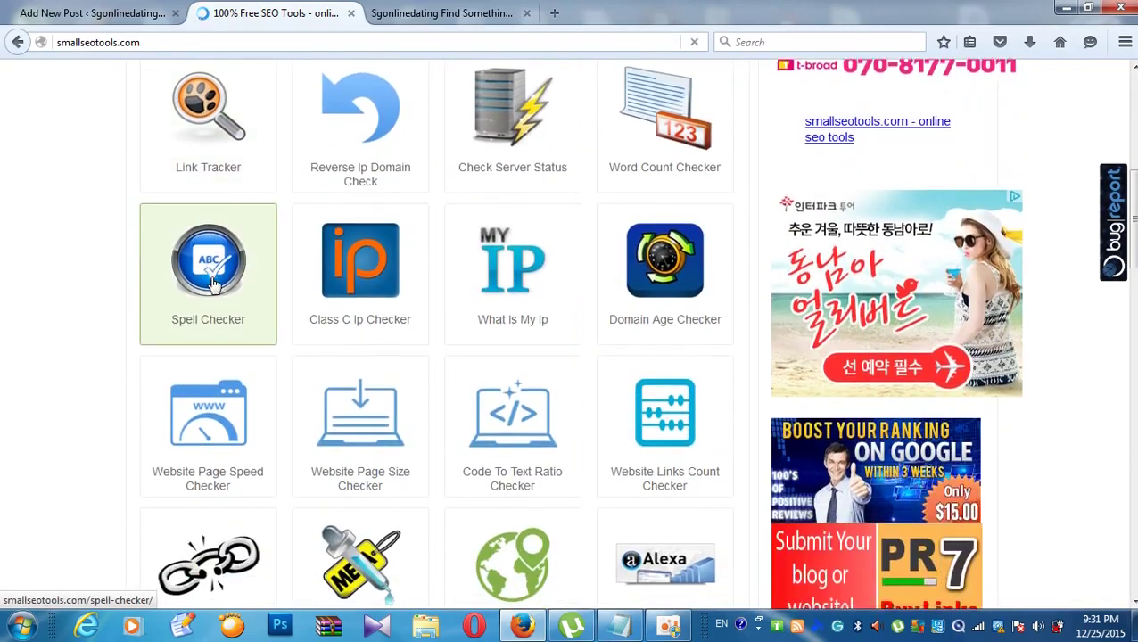
scroll(210, 269, "up", 6)
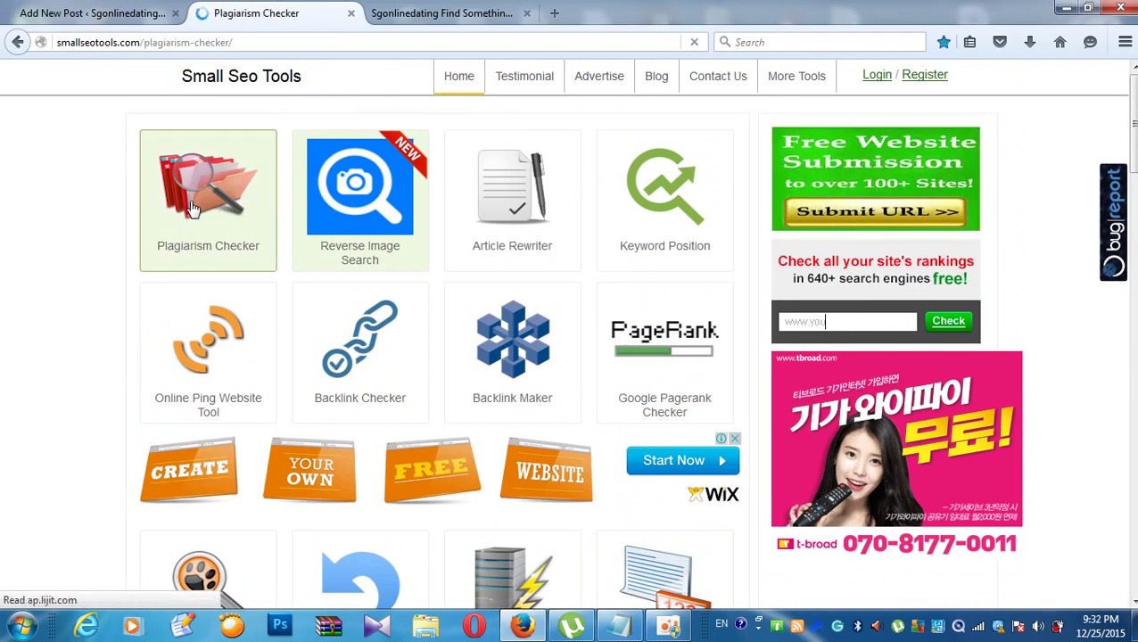
left_click(190, 207)
scroll(191, 203, "down", 3)
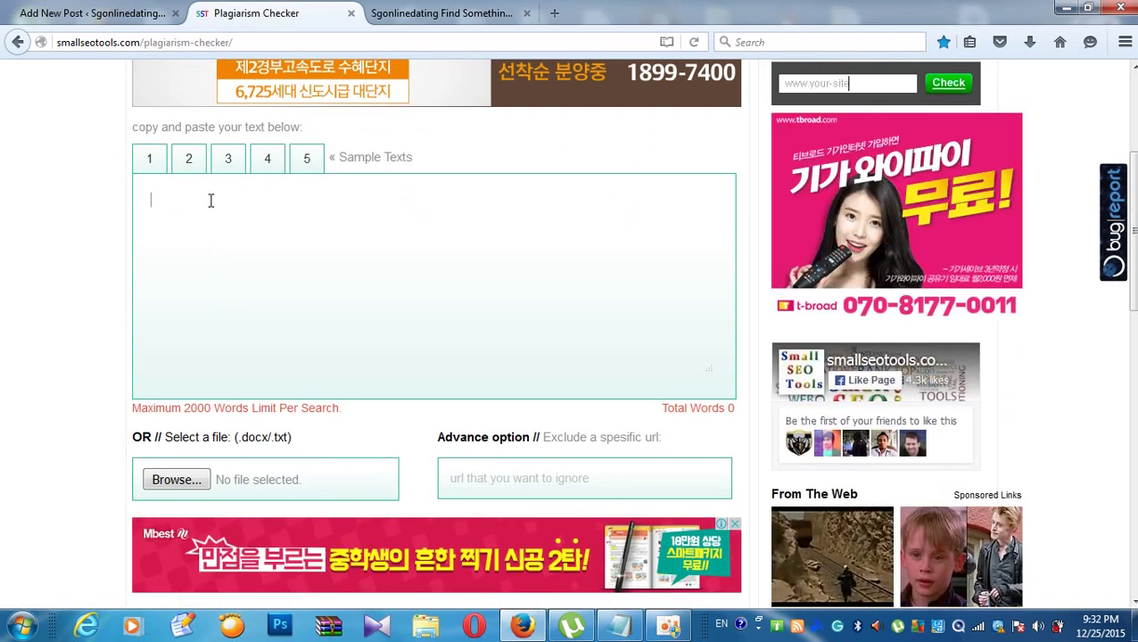
key("ctrl+v")
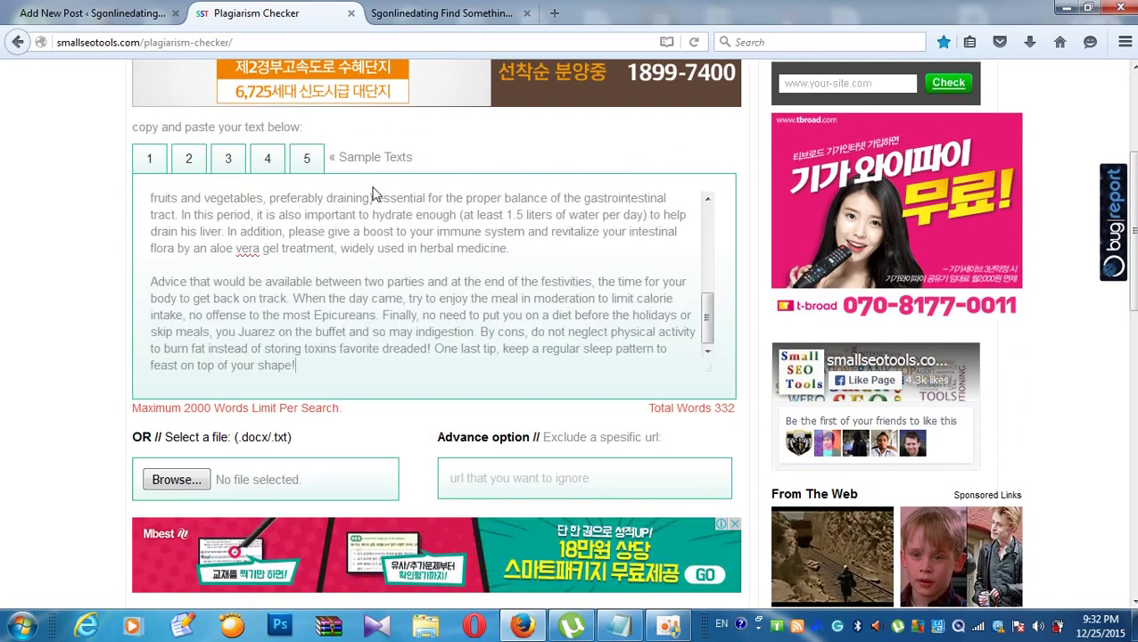
Step: Complete the "I'm not a robot" check below the pasted article and run the plagiarism check
scroll(330, 355, "down", 4)
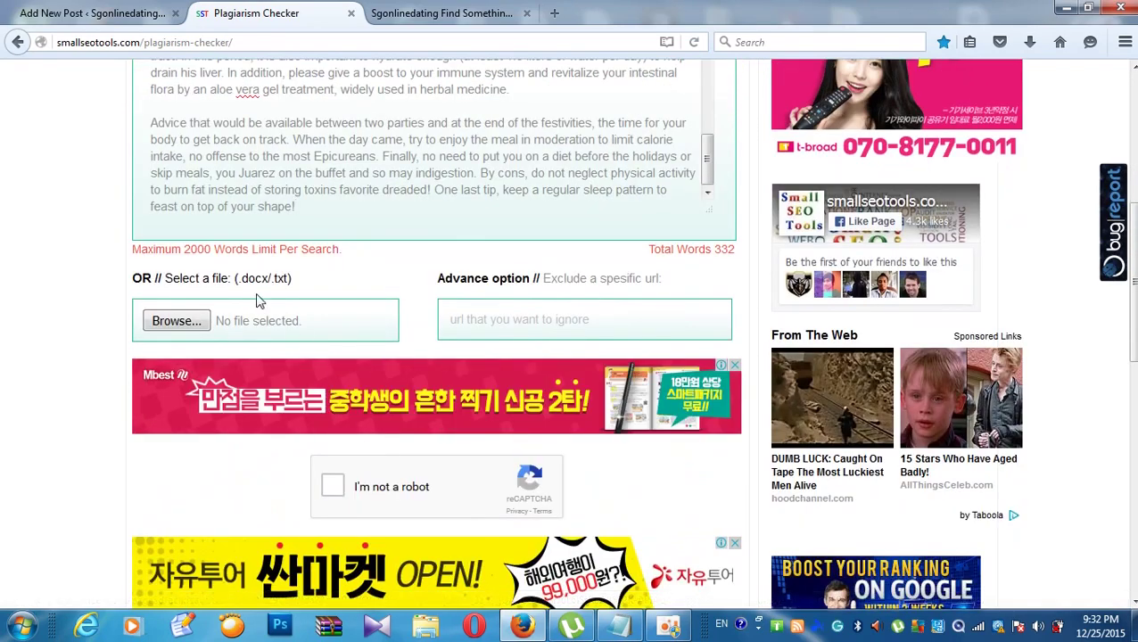
scroll(196, 263, "up", 7)
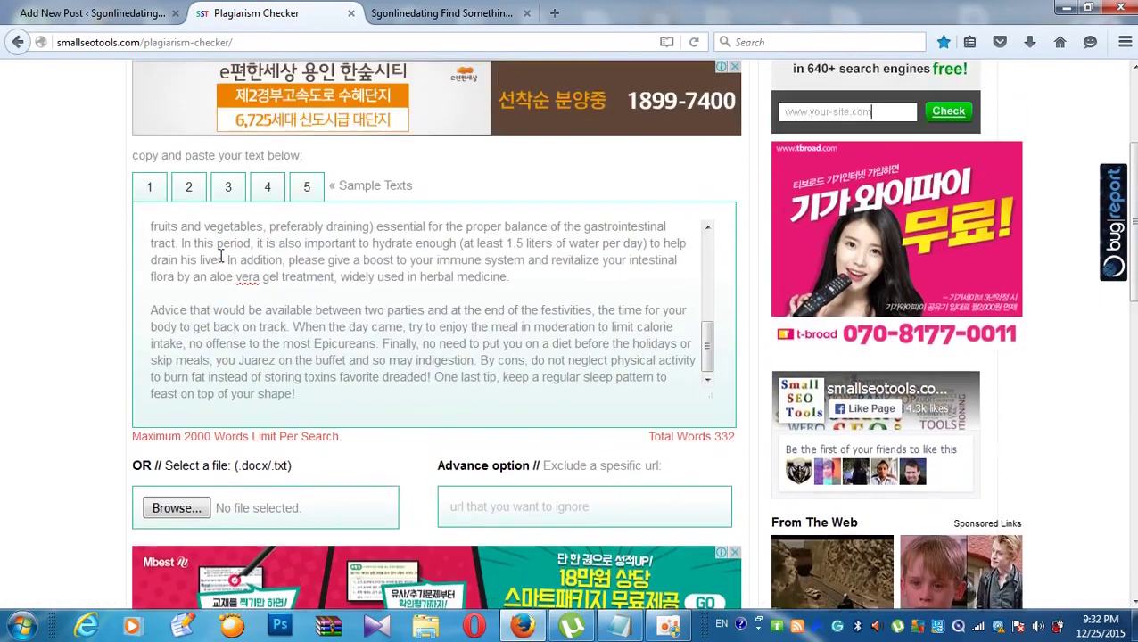
scroll(220, 259, "up", 2)
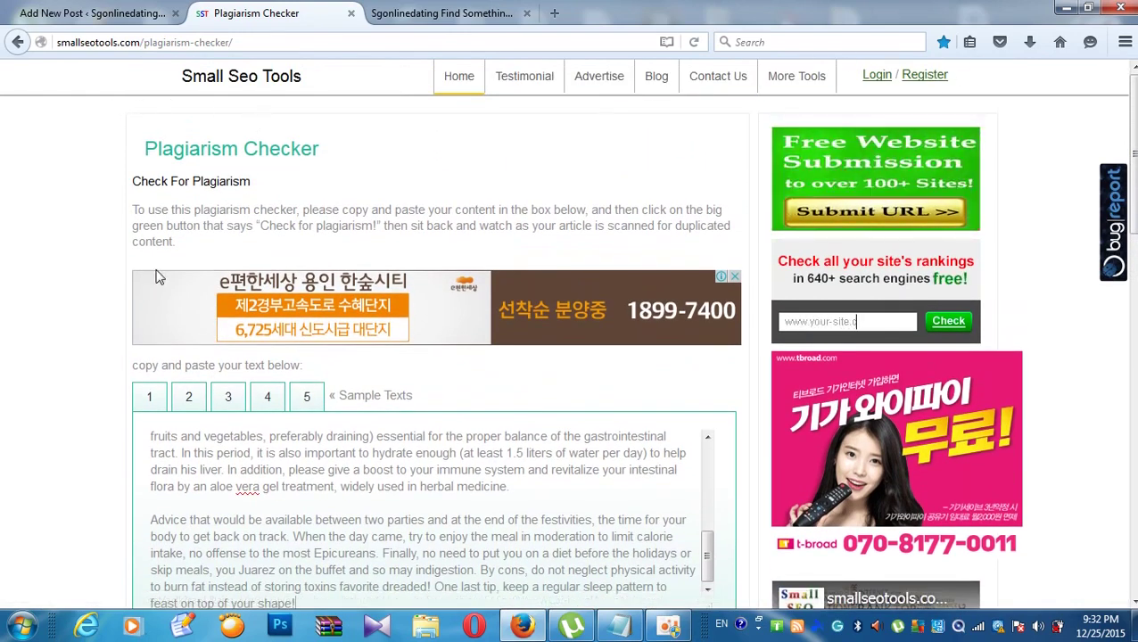
scroll(161, 280, "down", 3)
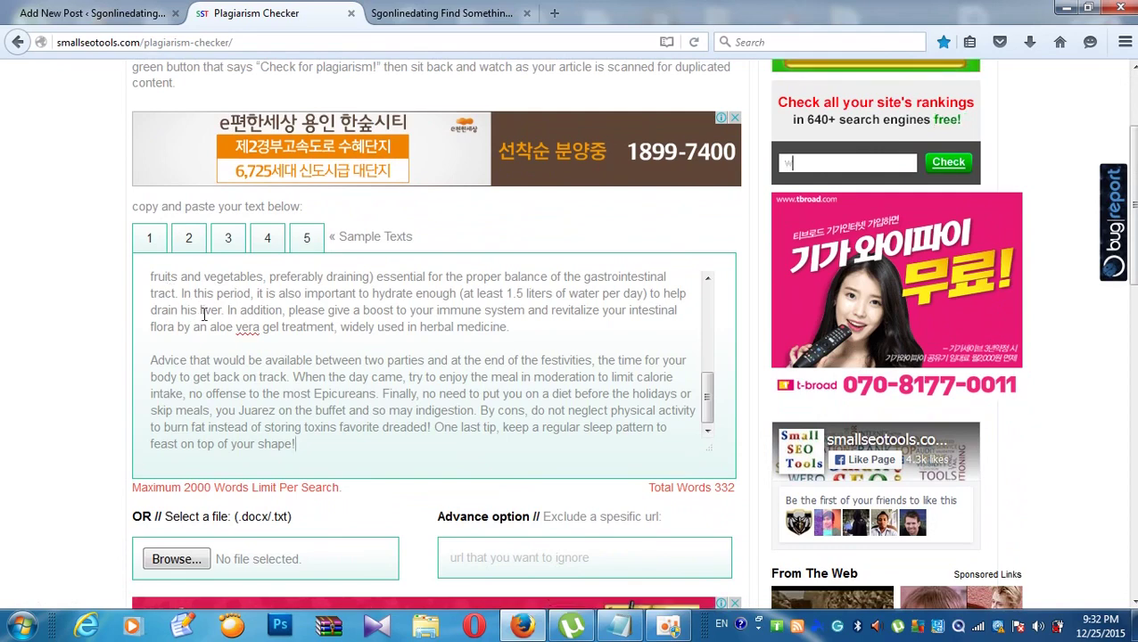
scroll(204, 314, "down", 2)
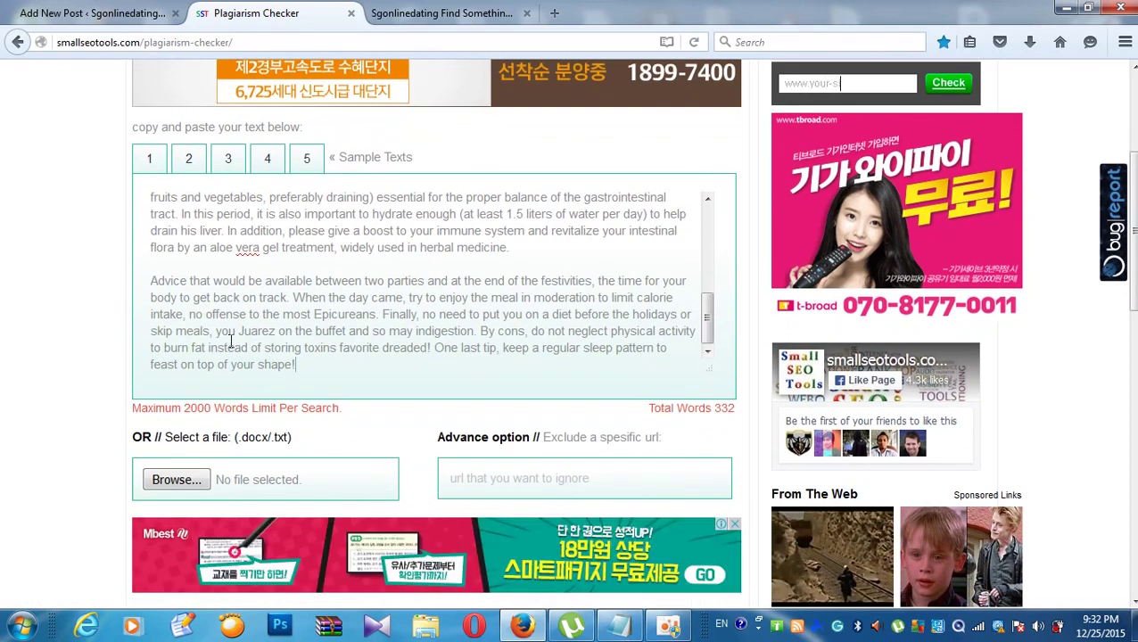
scroll(227, 337, "down", 3)
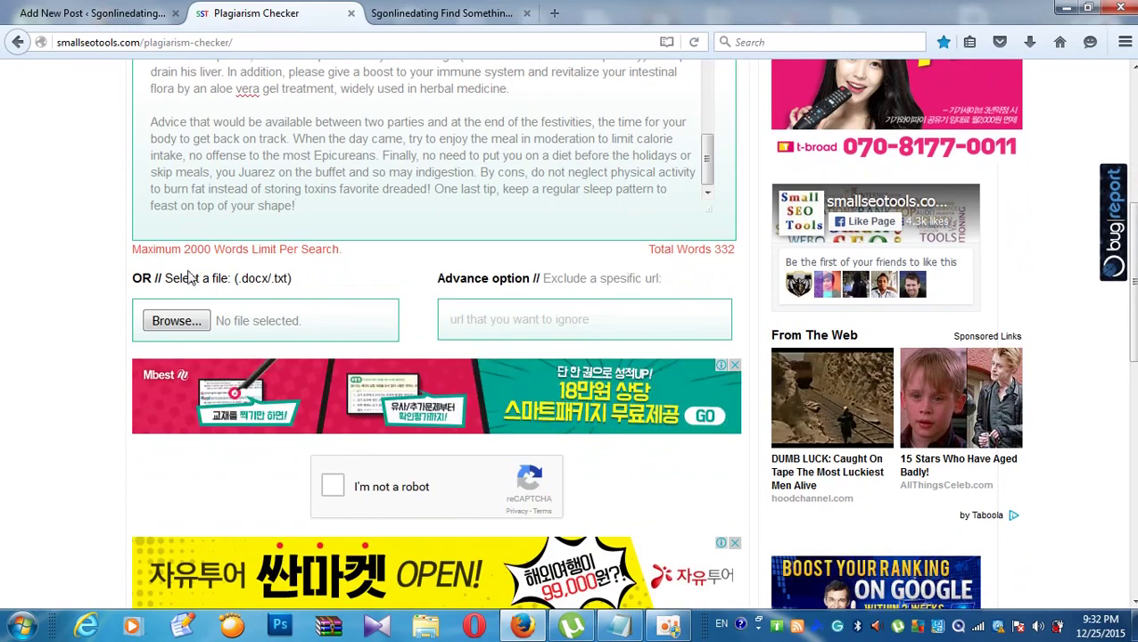
scroll(252, 301, "down", 2)
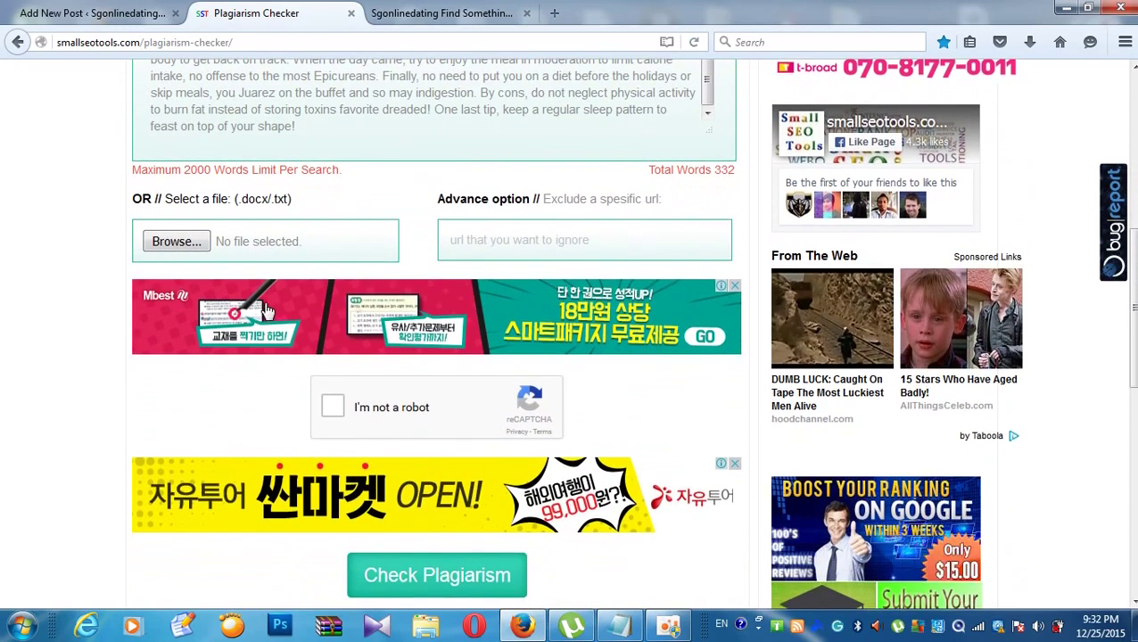
left_click(336, 410)
scroll(348, 401, "down", 4)
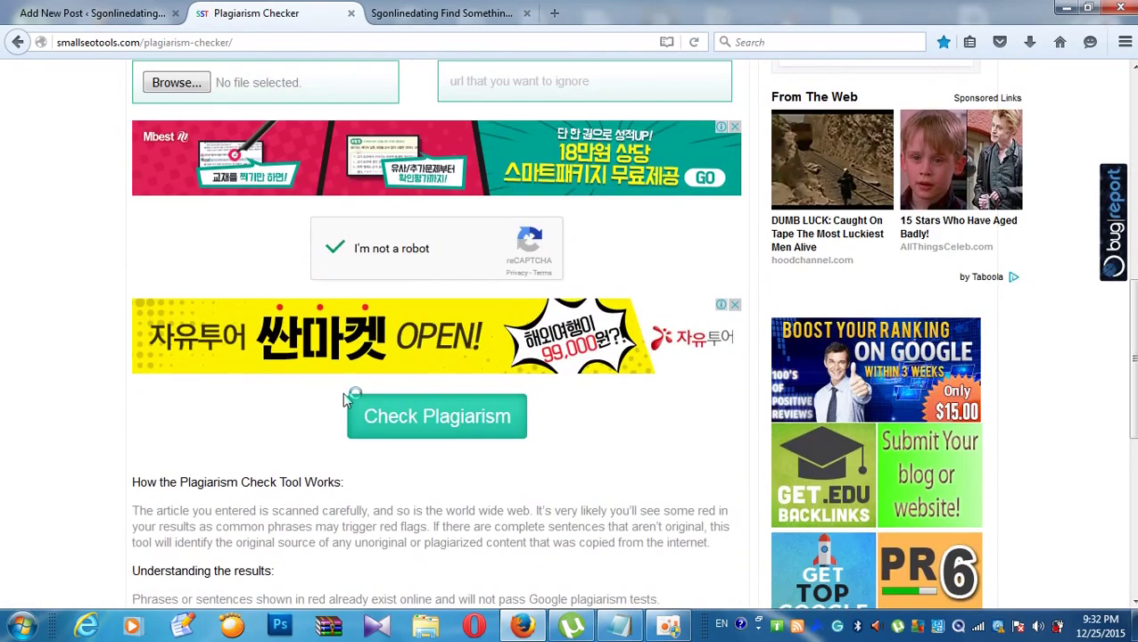
left_click(434, 421)
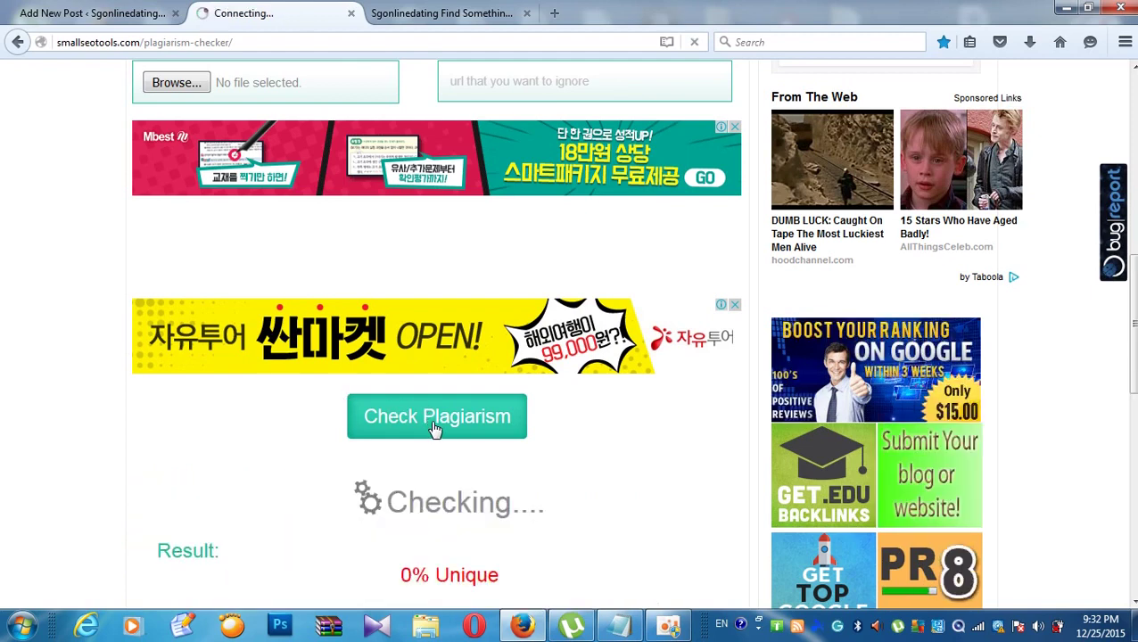
Step: Review the plagiarism result for each phrase of the article, down to the end of the list
scroll(433, 422, "down", 4)
scroll(434, 426, "down", 2)
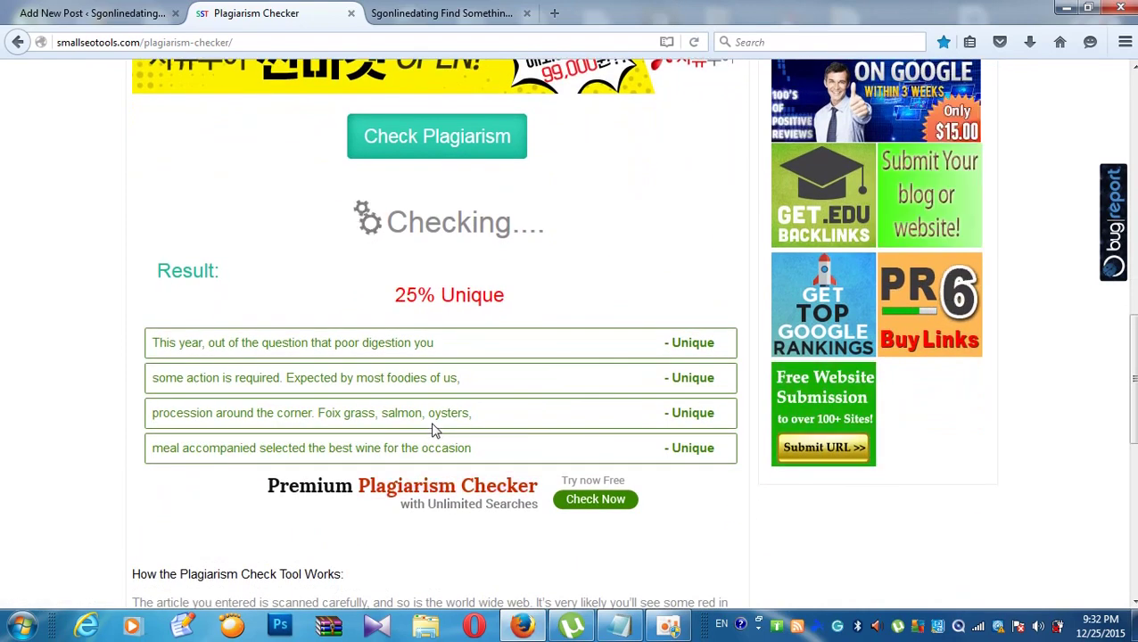
scroll(84, 305, "down", 2)
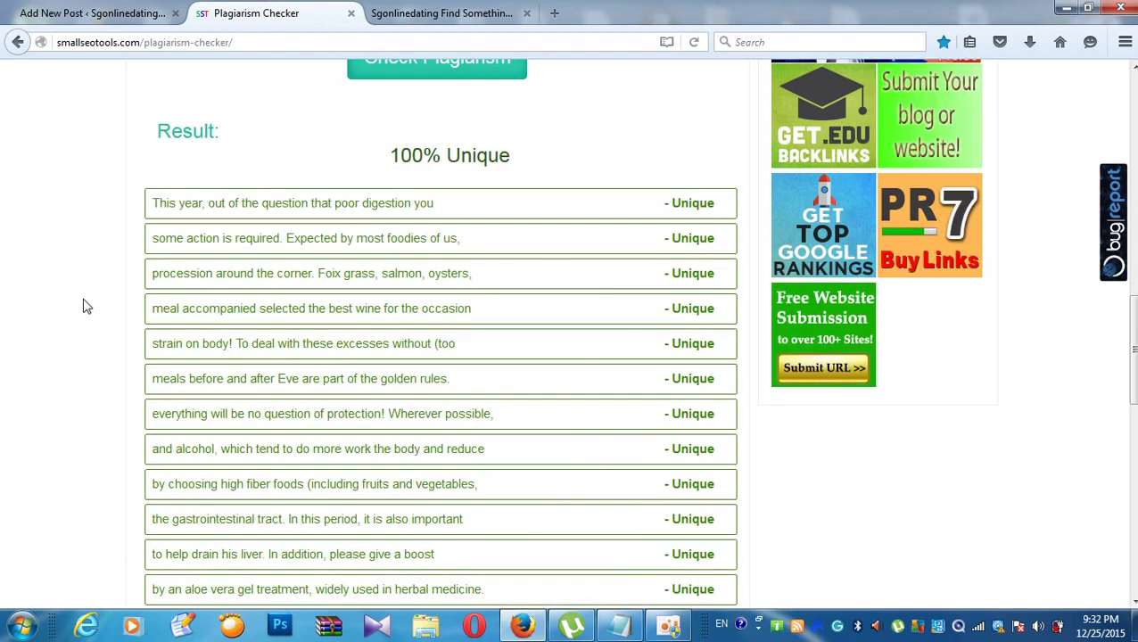
scroll(86, 307, "down", 5)
Step: Return to the Small Seo Tools home page, open the Grammar Checker and paste the copied article into its box
scroll(85, 307, "up", 20)
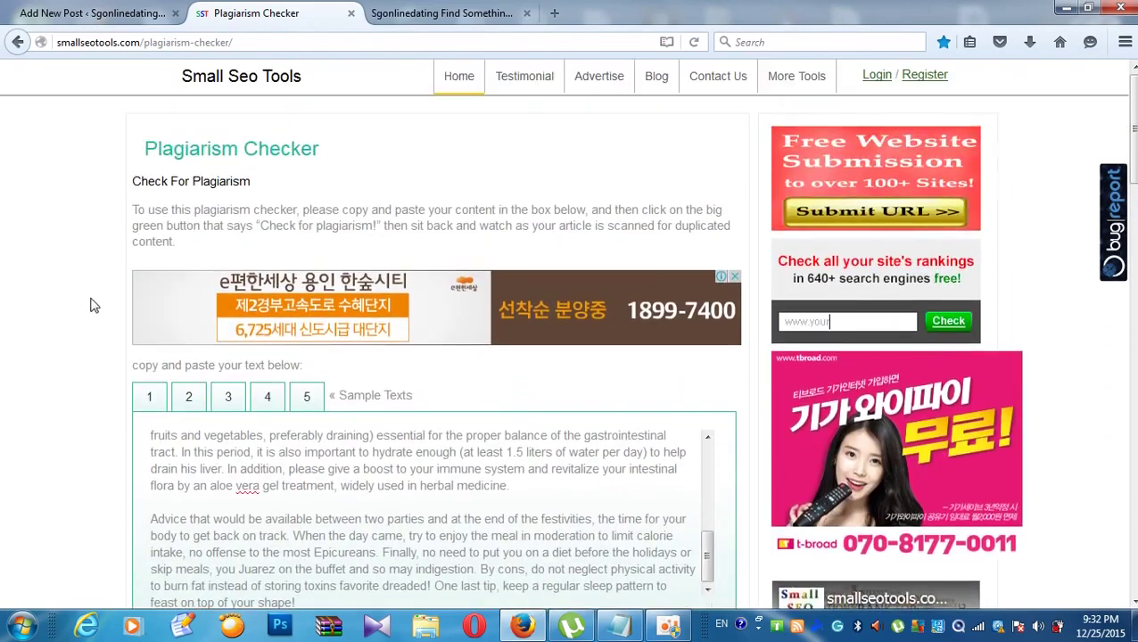
left_click(448, 93)
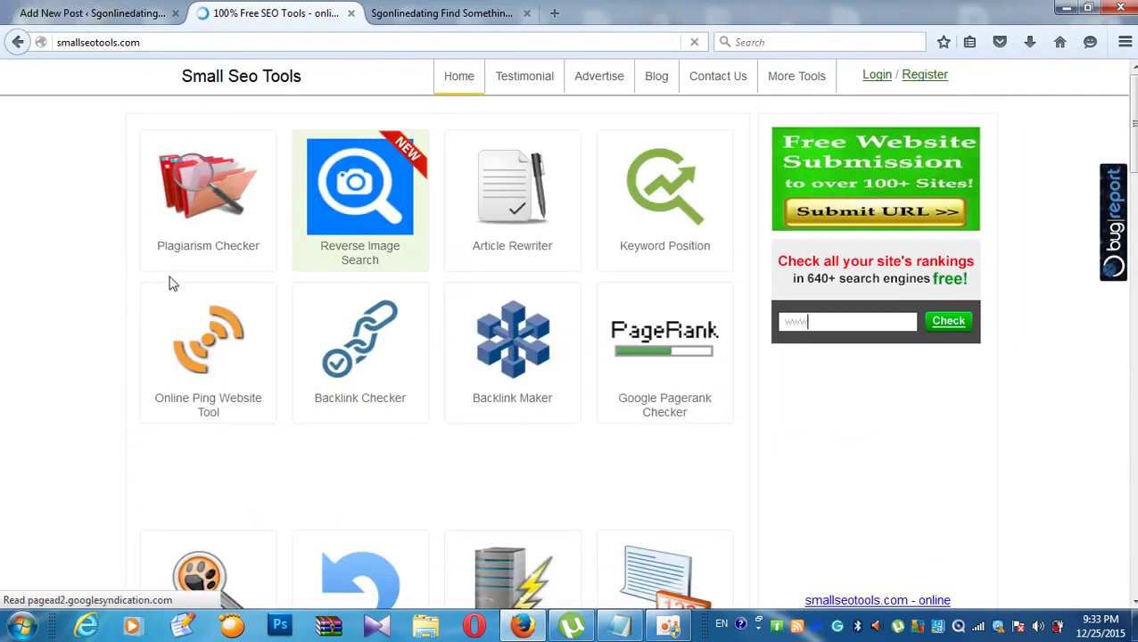
scroll(228, 250, "down", 20)
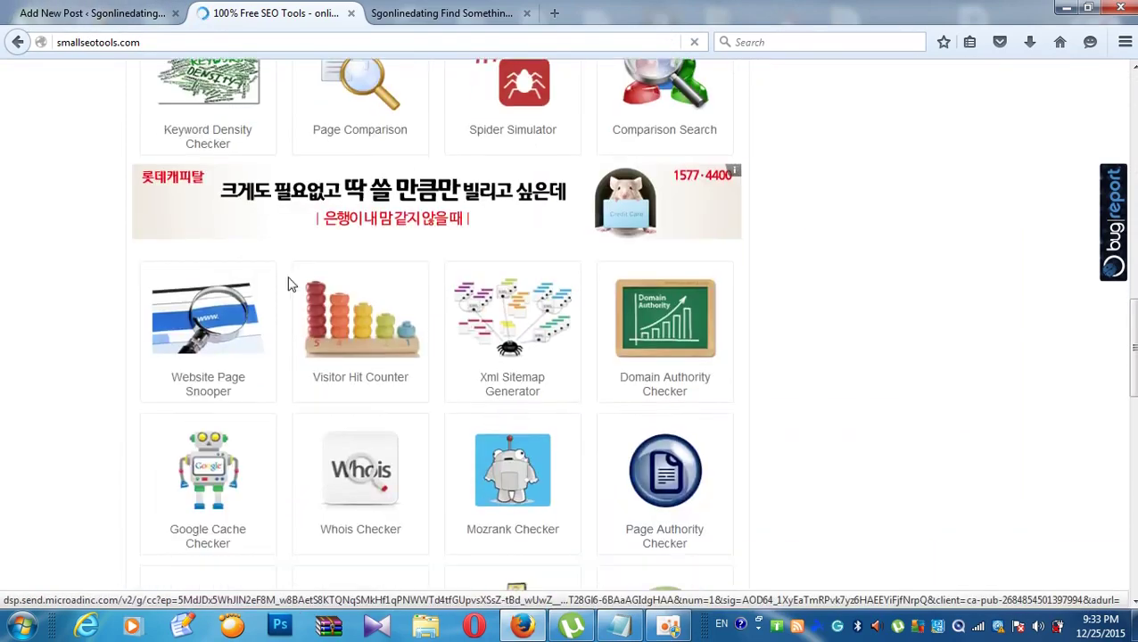
scroll(262, 282, "down", 8)
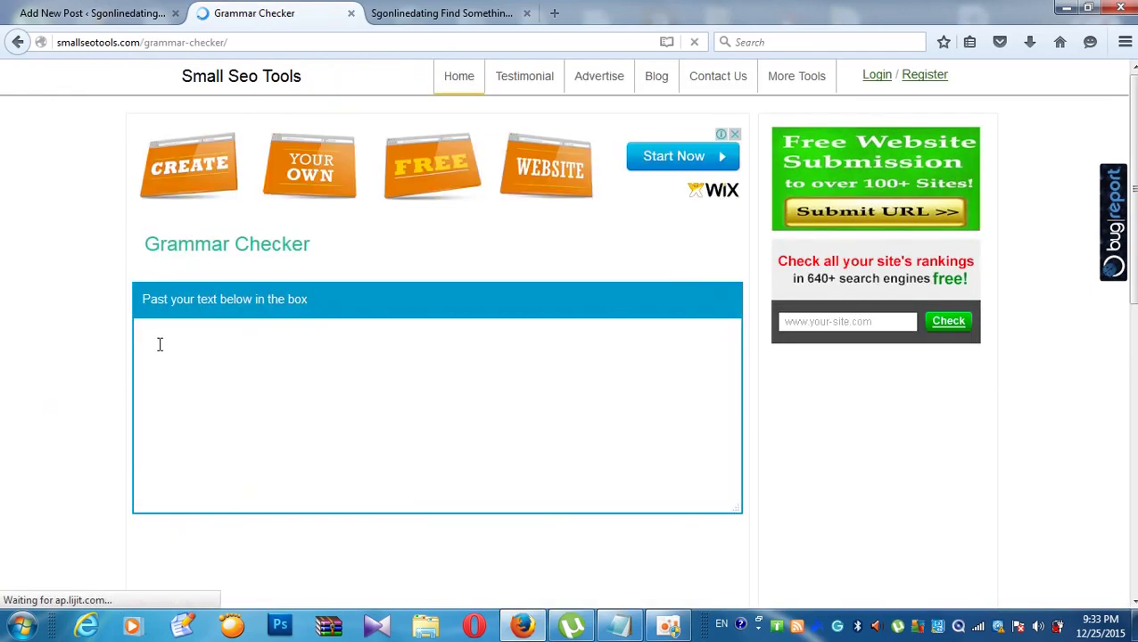
left_click(160, 344)
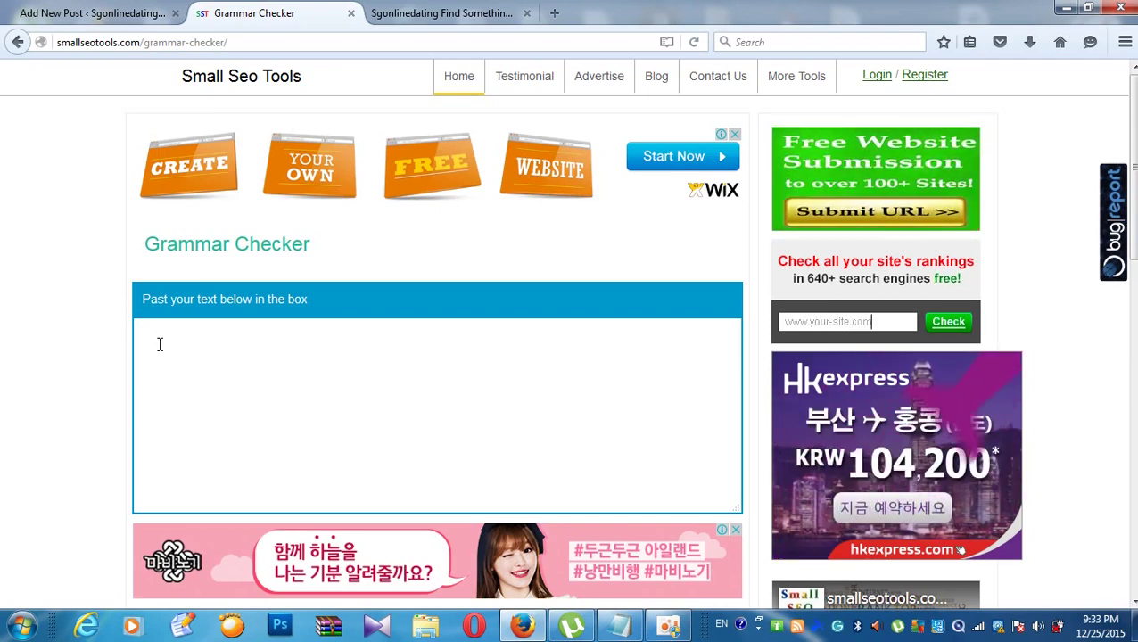
key("ctrl+v")
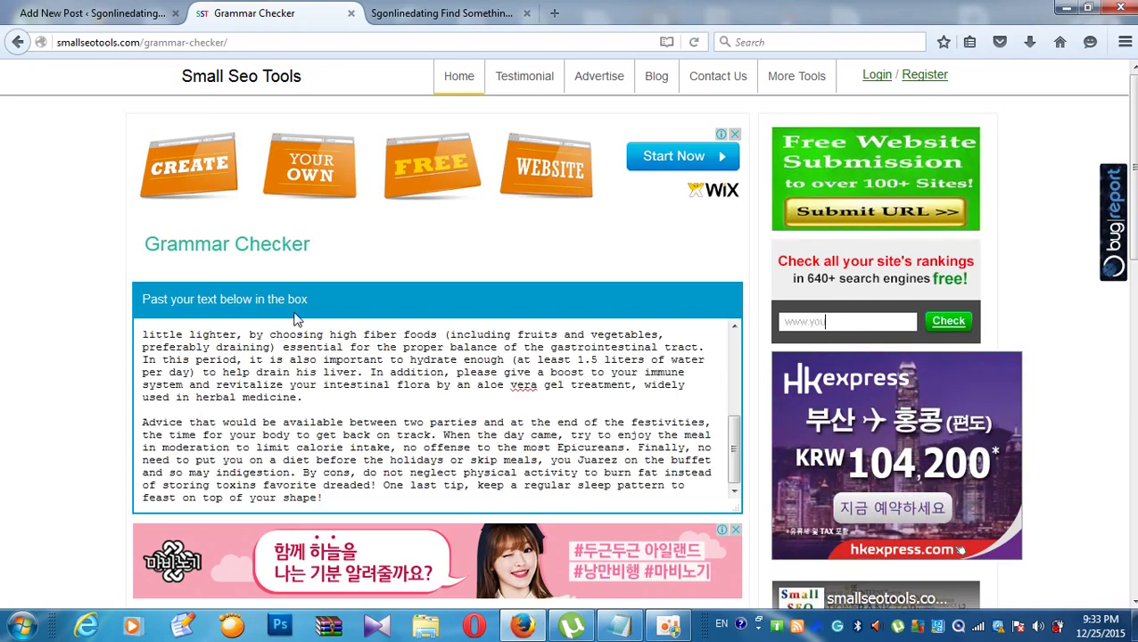
Step: Solve the captcha by selecting the images with palm trees, verify it and run the grammar check
scroll(297, 321, "down", 5)
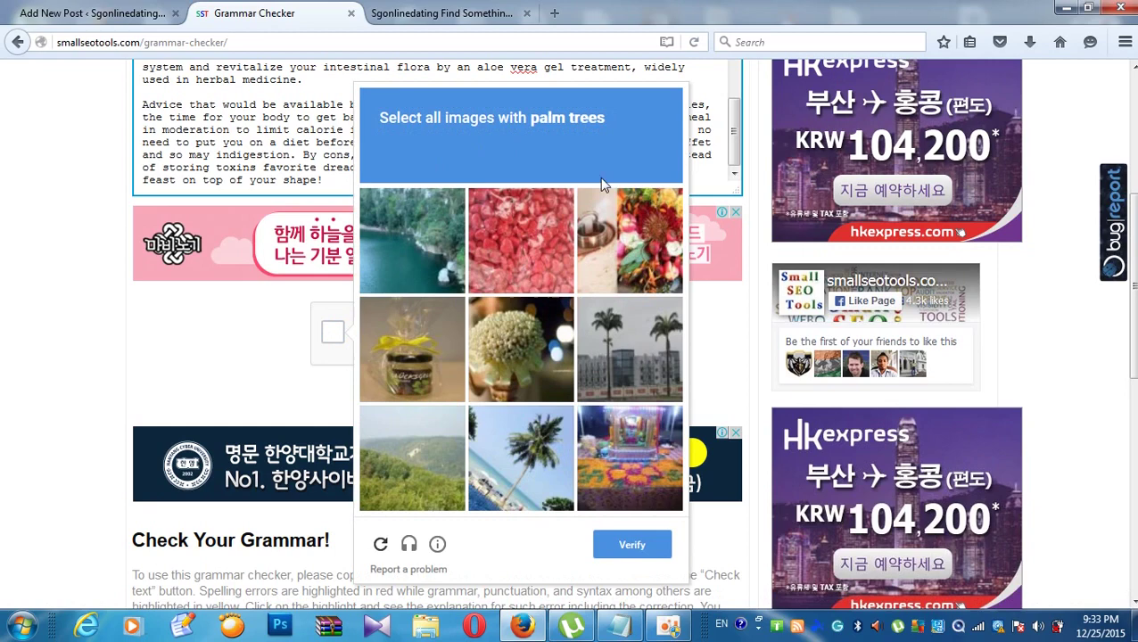
left_click(522, 476)
left_click(624, 367)
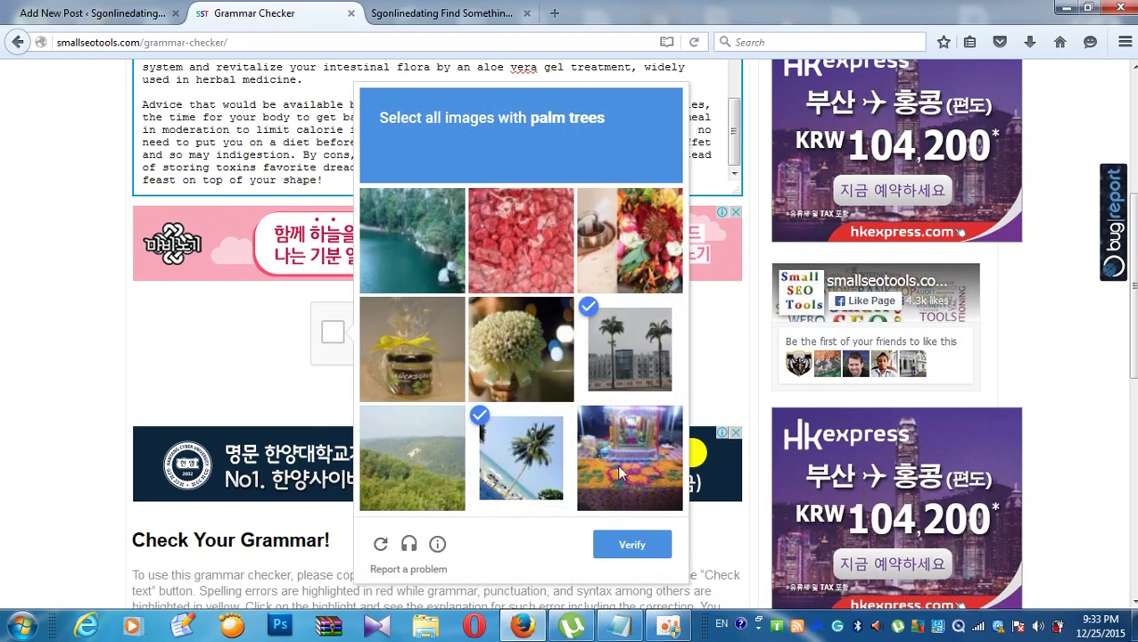
left_click(605, 547)
left_click(435, 406)
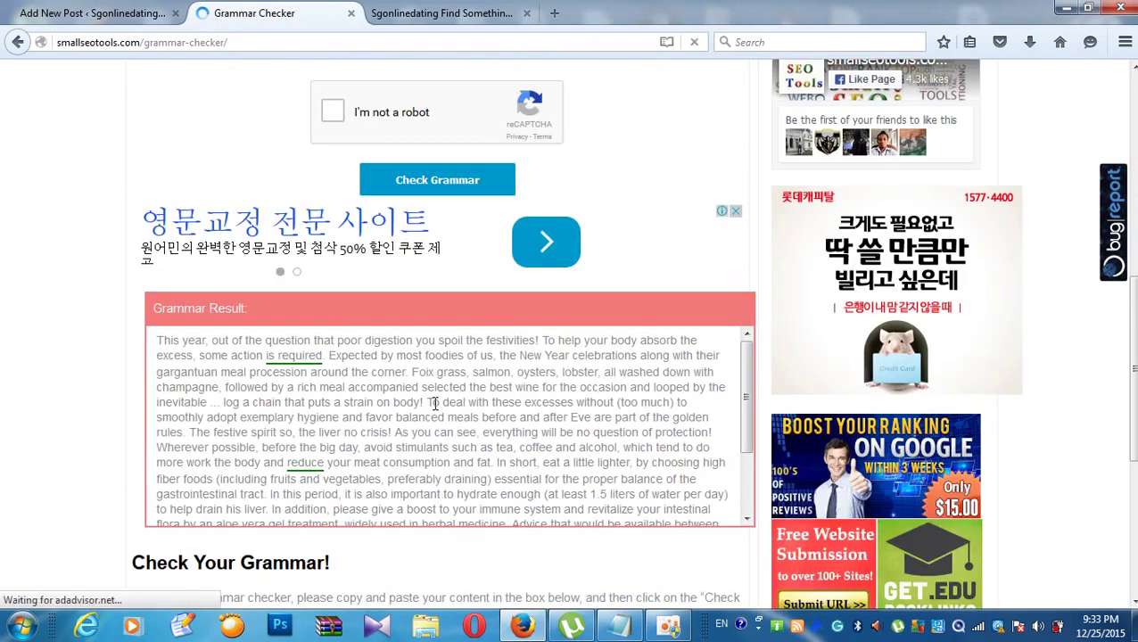
Step: Read the article in the Grammar Result box from beginning to end and examine the underlined words
scroll(434, 404, "down", 2)
scroll(437, 401, "up", 3)
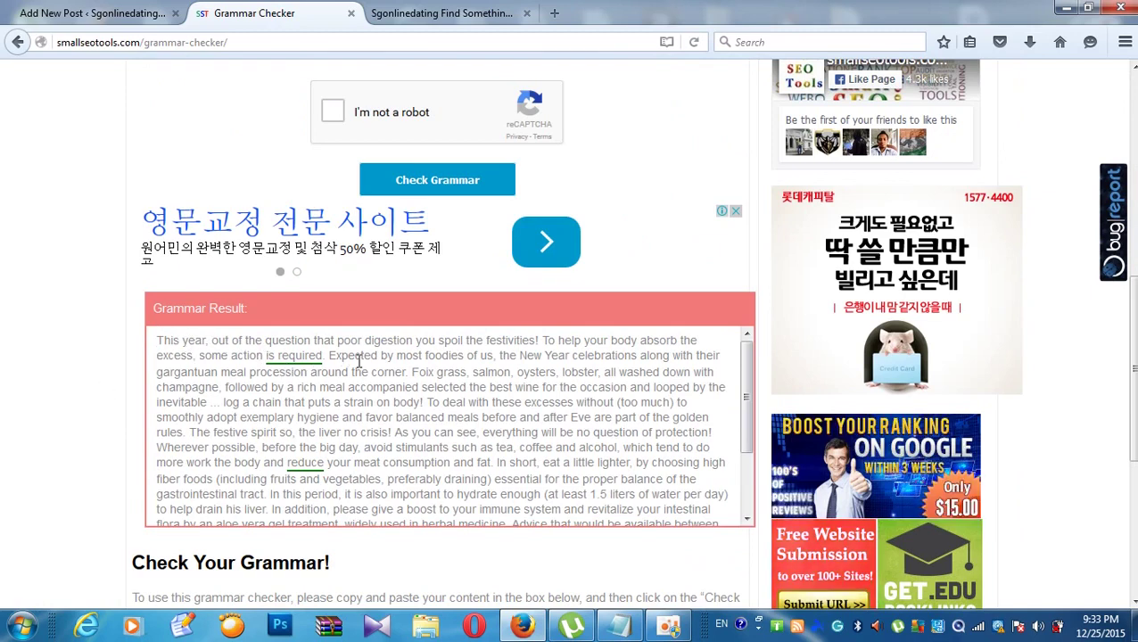
scroll(419, 386, "down", 3)
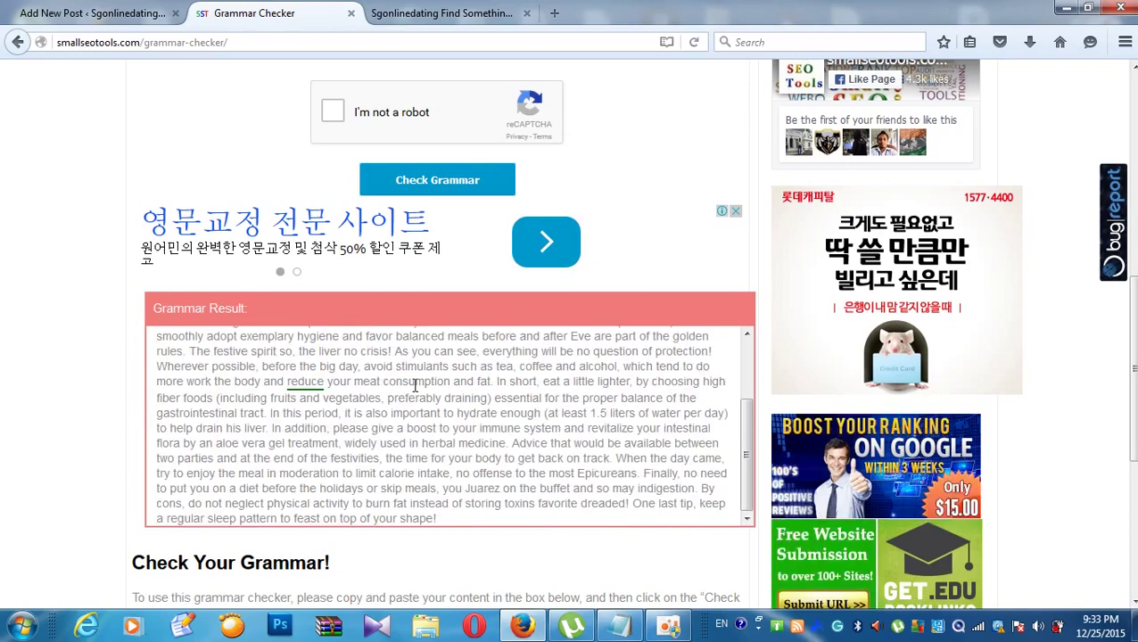
scroll(415, 386, "down", 2)
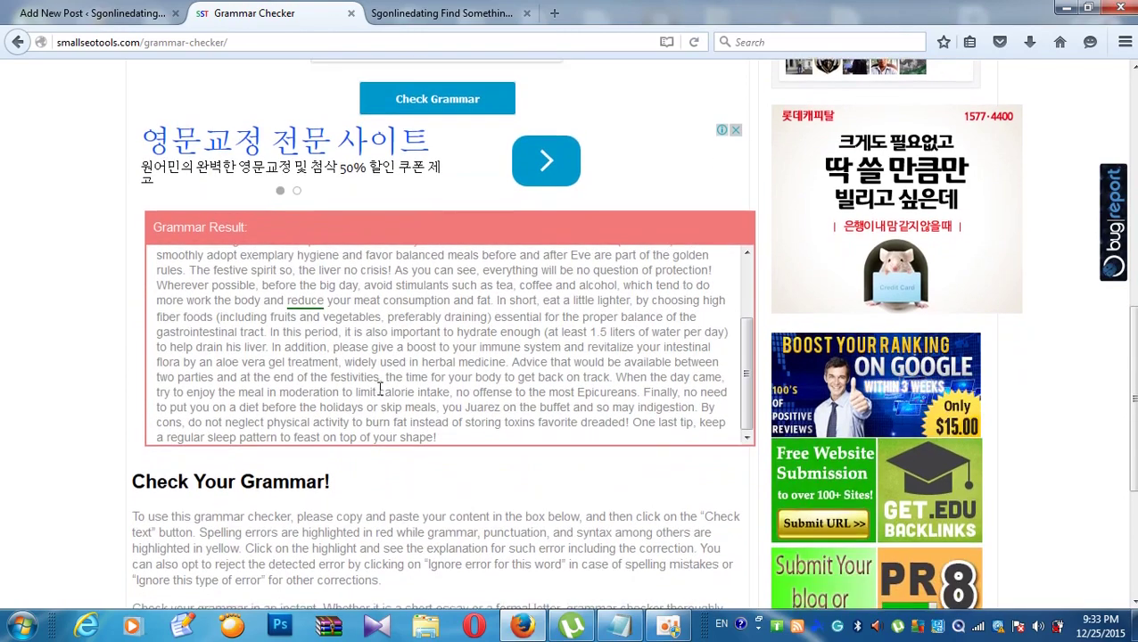
scroll(380, 396, "down", 2)
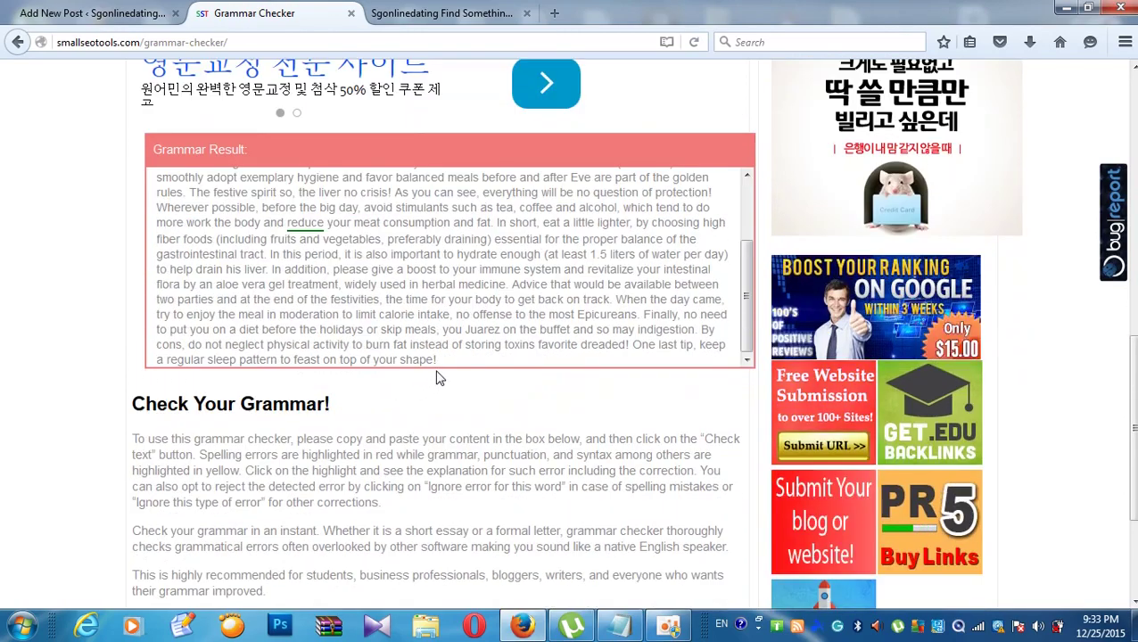
scroll(332, 304, "up", 3)
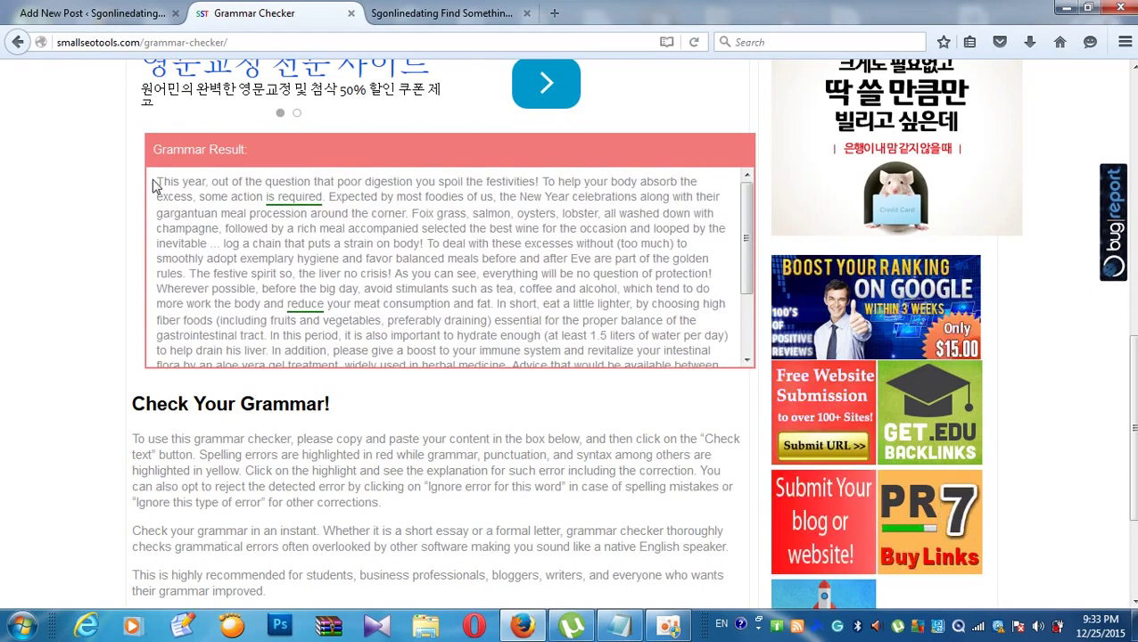
left_click_drag(158, 181, 286, 303)
scroll(325, 284, "down", 2)
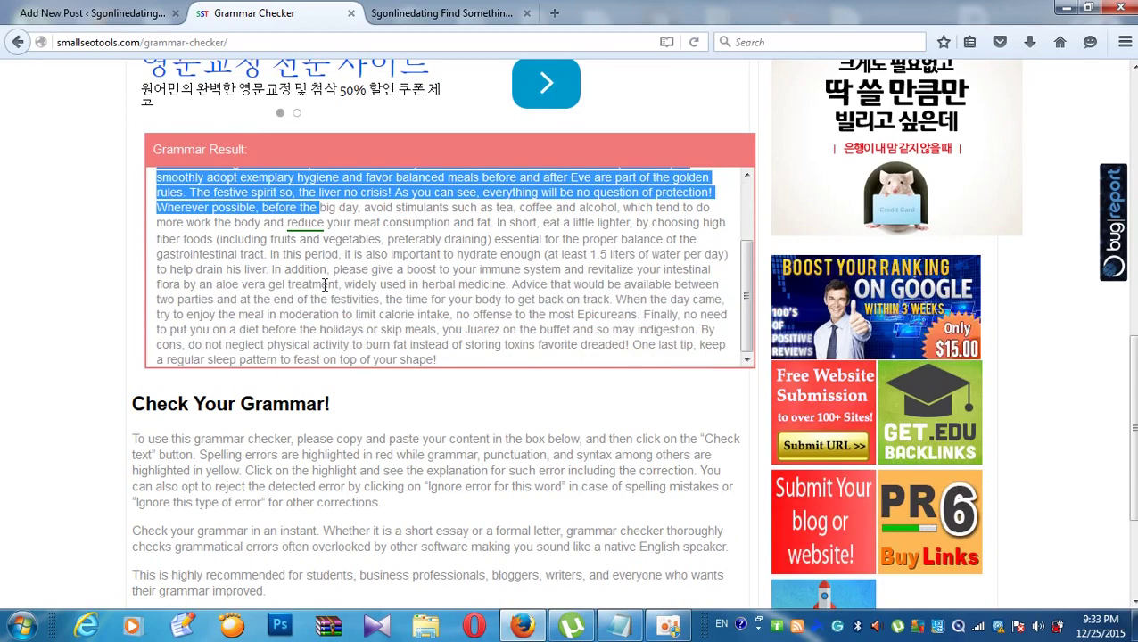
left_click(449, 368)
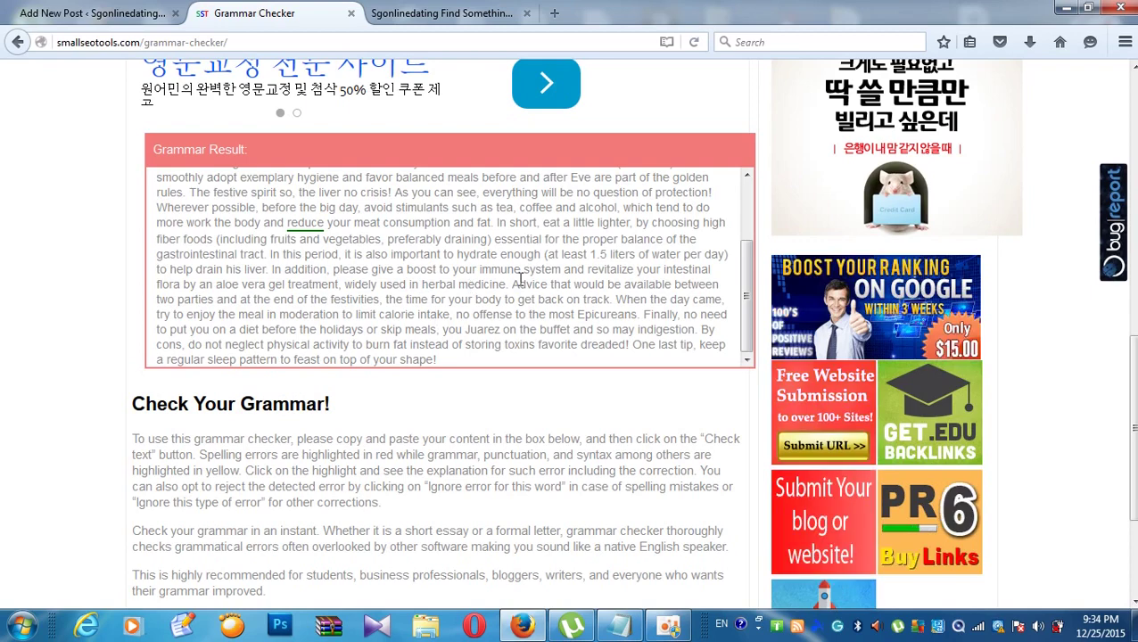
scroll(337, 241, "up", 2)
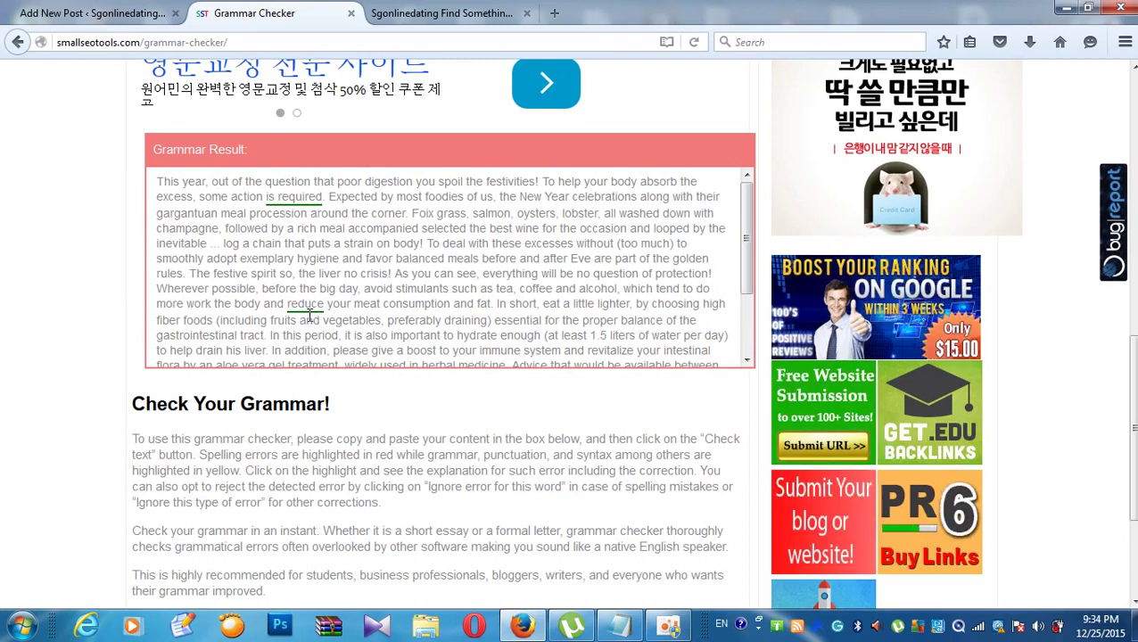
Step: Reread the checked article in the Grammar Result box through to its closing sentence and back to the first underlined words
scroll(313, 207, "down", 2)
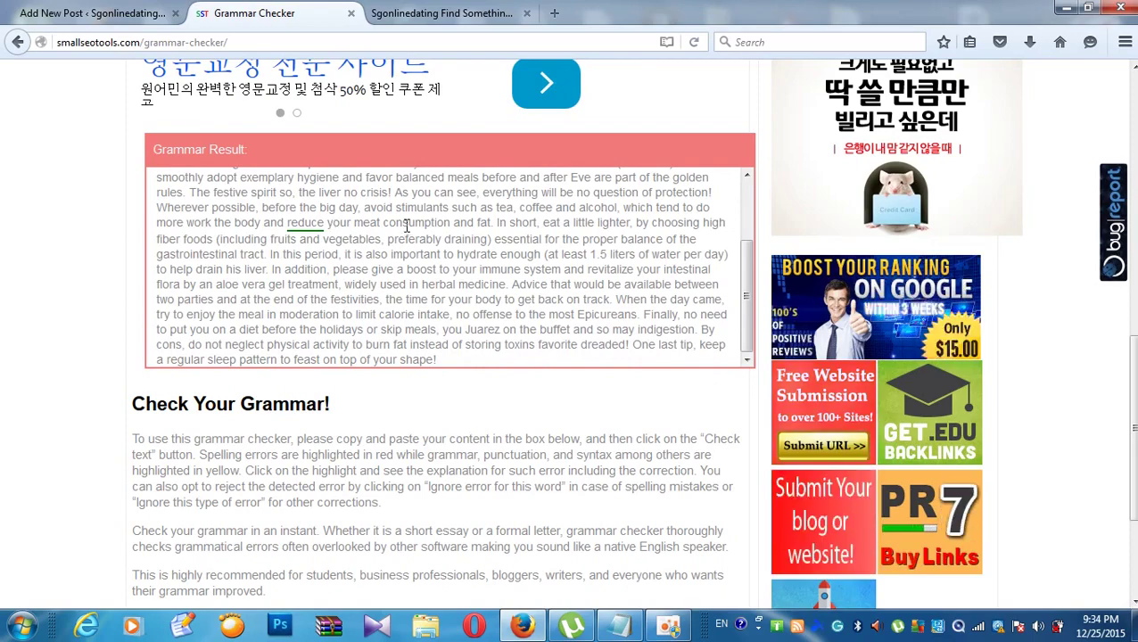
scroll(363, 241, "up", 3)
scroll(69, 246, "up", 2)
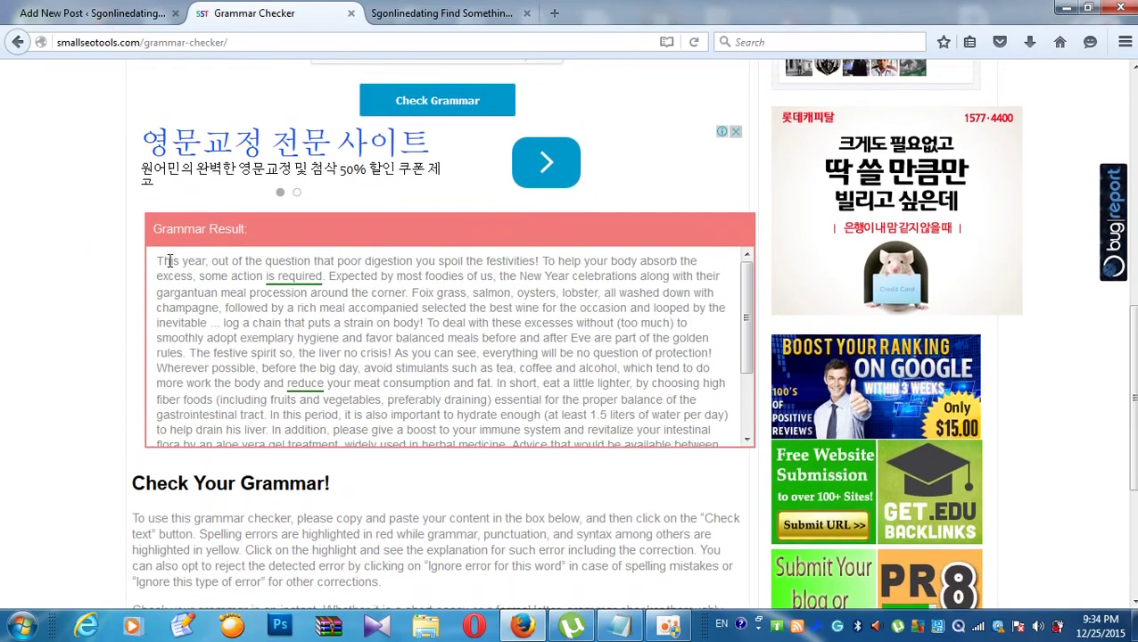
left_click_drag(160, 257, 451, 419)
mouse_move(454, 414)
left_mouse_down()
mouse_move(454, 571)
mouse_move(468, 415)
left_mouse_up()
left_click(448, 207)
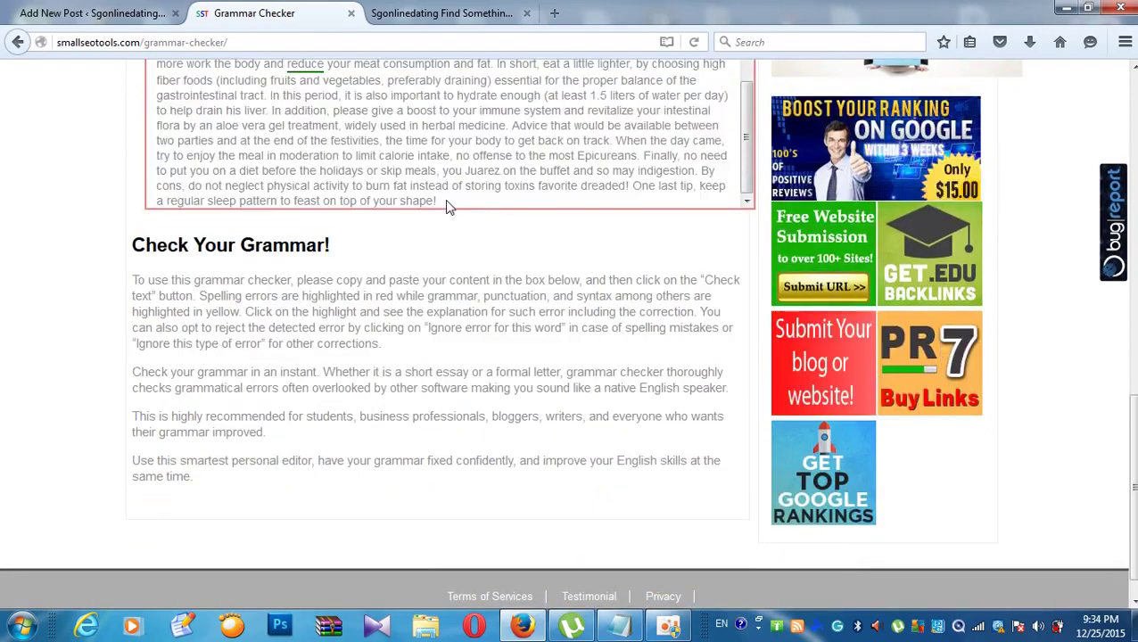
scroll(450, 178, "up", 3)
scroll(449, 207, "up", 5)
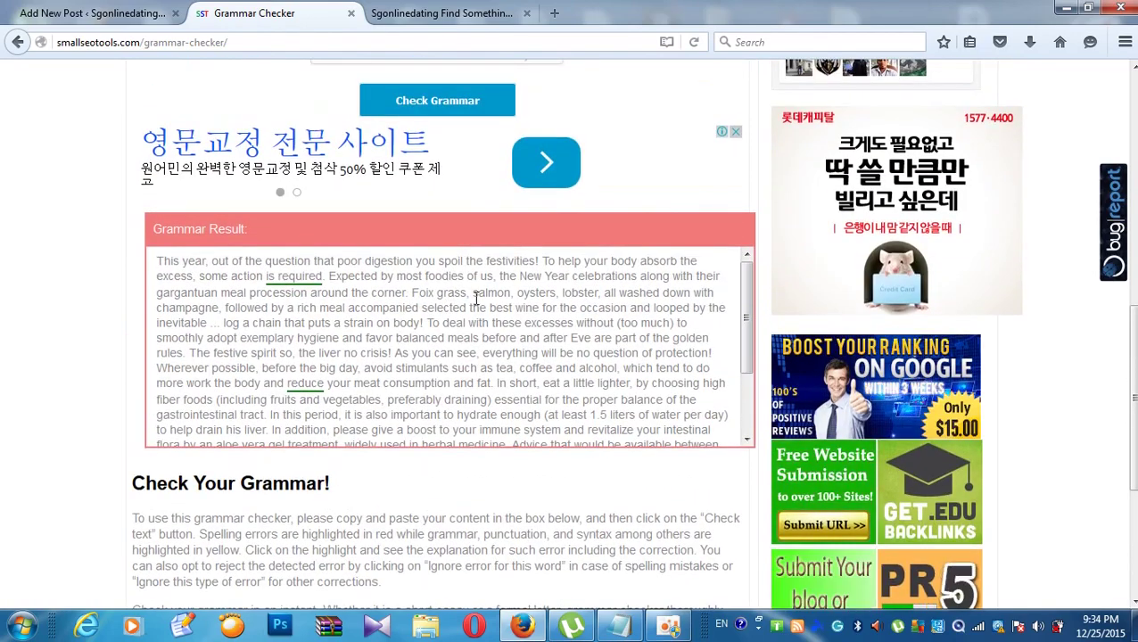
scroll(475, 296, "down", 5)
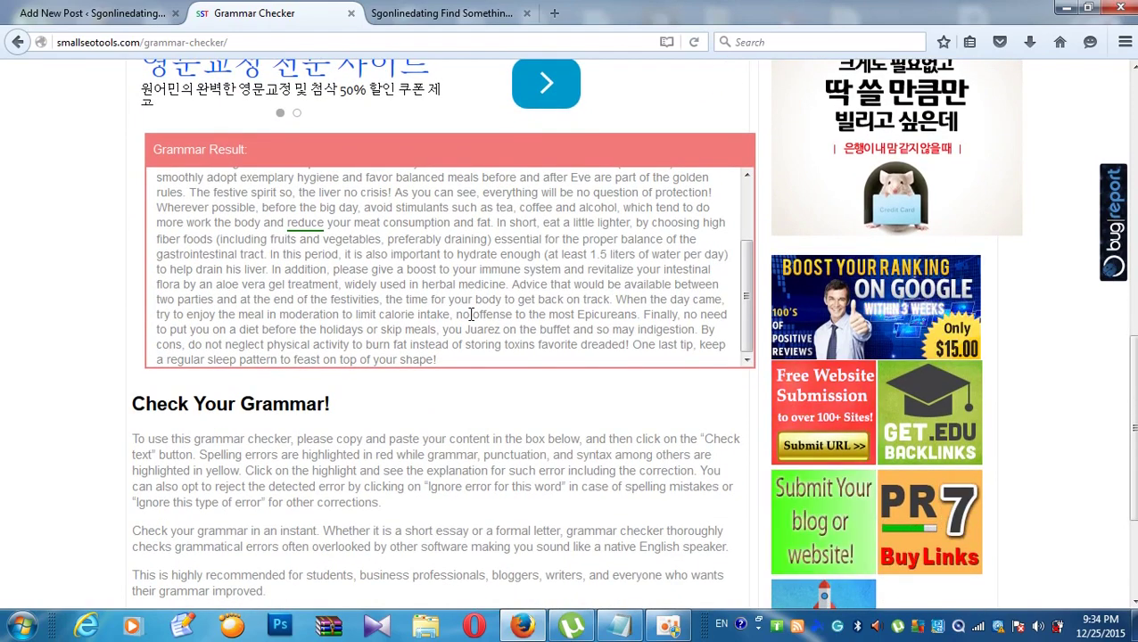
scroll(471, 316, "down", 1)
scroll(471, 319, "up", 5)
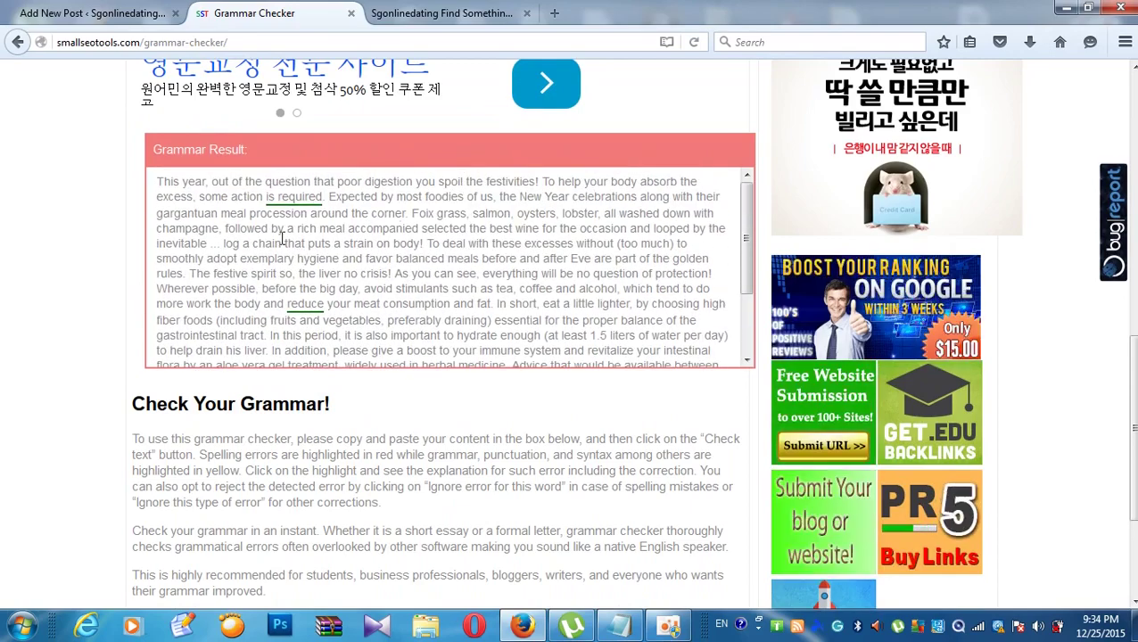
Step: Switch to the WordPress draft, examine the article body from the first heading to the last paragraph, and compare it with the grammar result
left_click(59, 13)
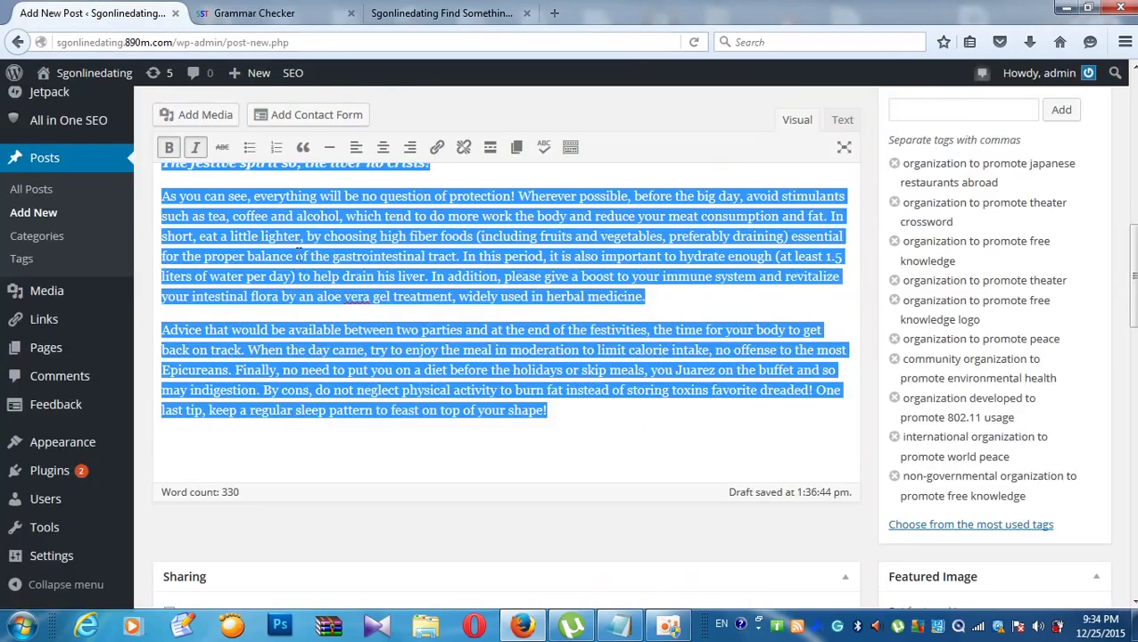
scroll(333, 342, "up", 5)
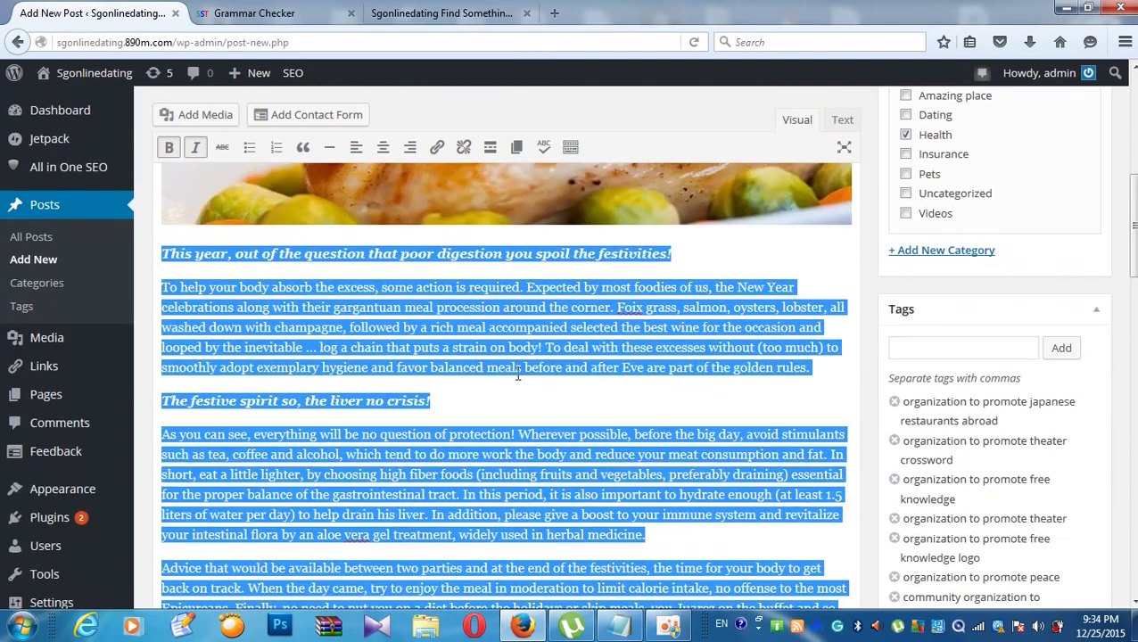
left_click(503, 408)
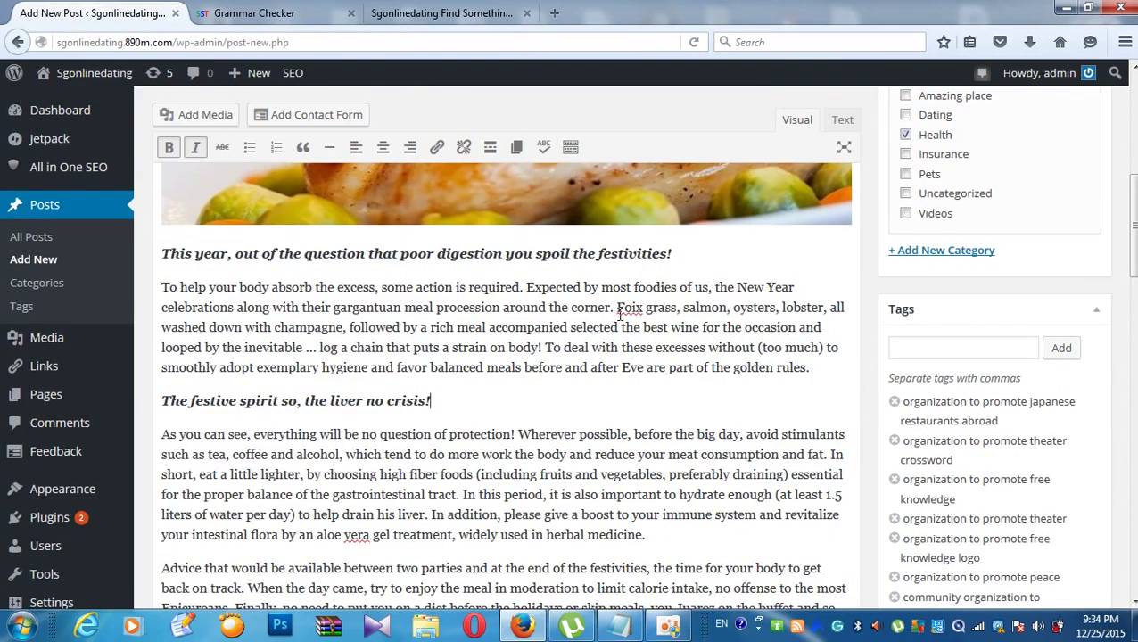
scroll(627, 317, "down", 1)
scroll(615, 317, "up", 1)
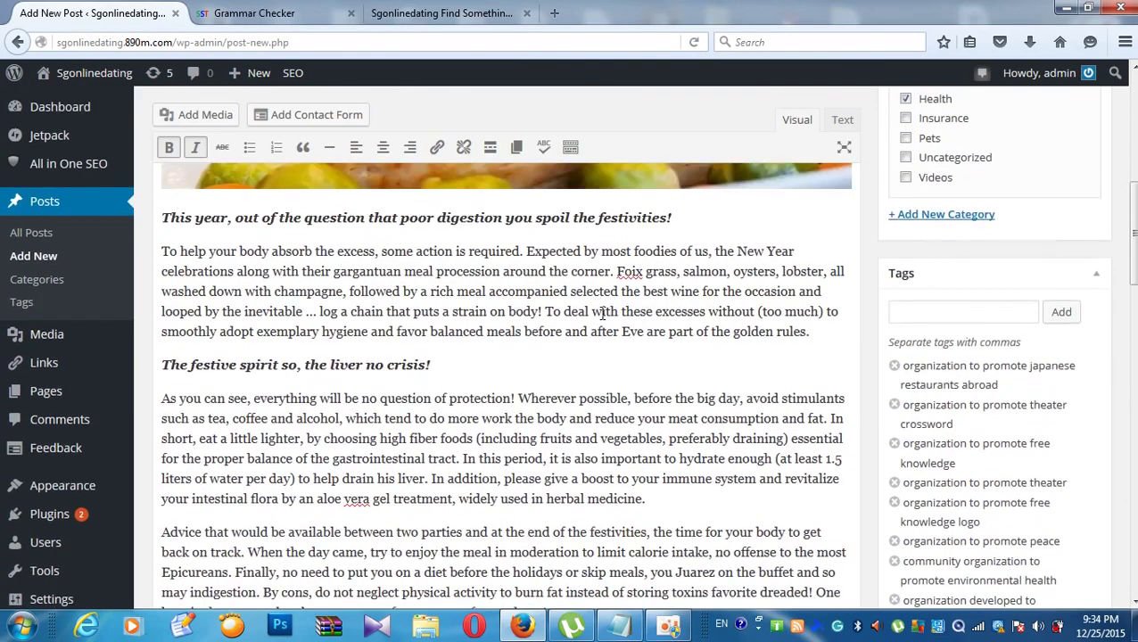
scroll(601, 323, "down", 3)
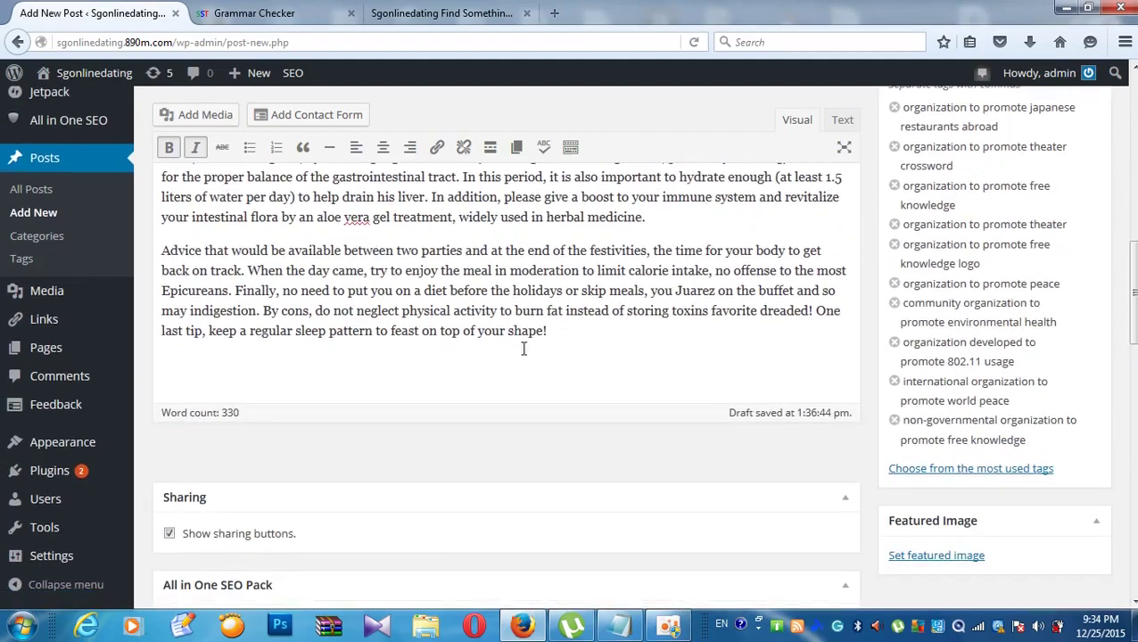
scroll(521, 356, "up", 3)
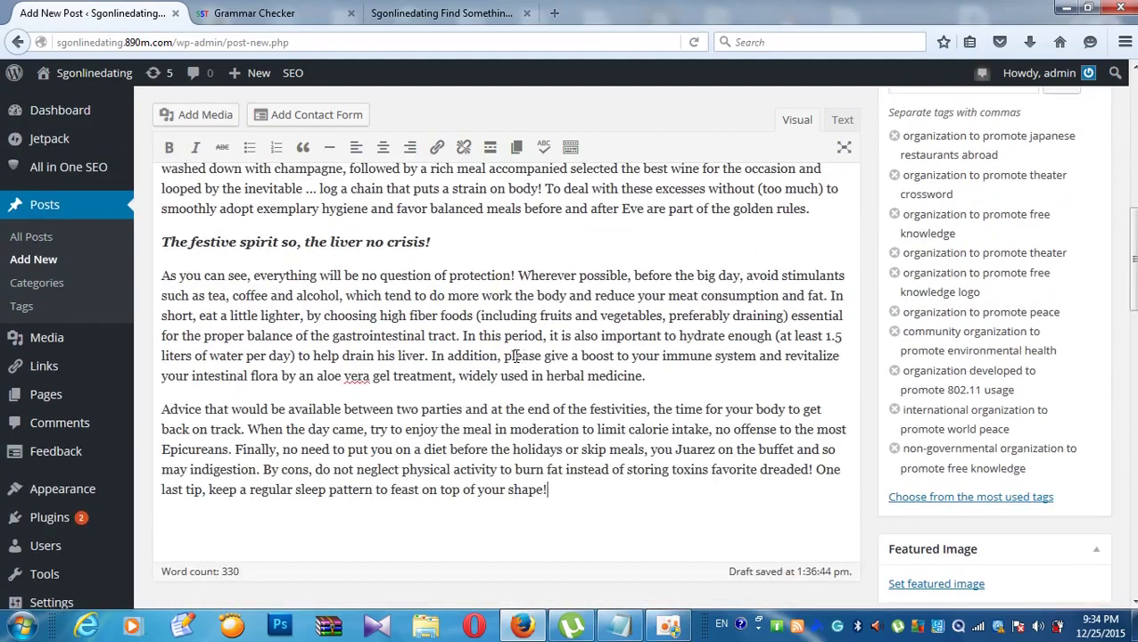
scroll(514, 356, "down", 2)
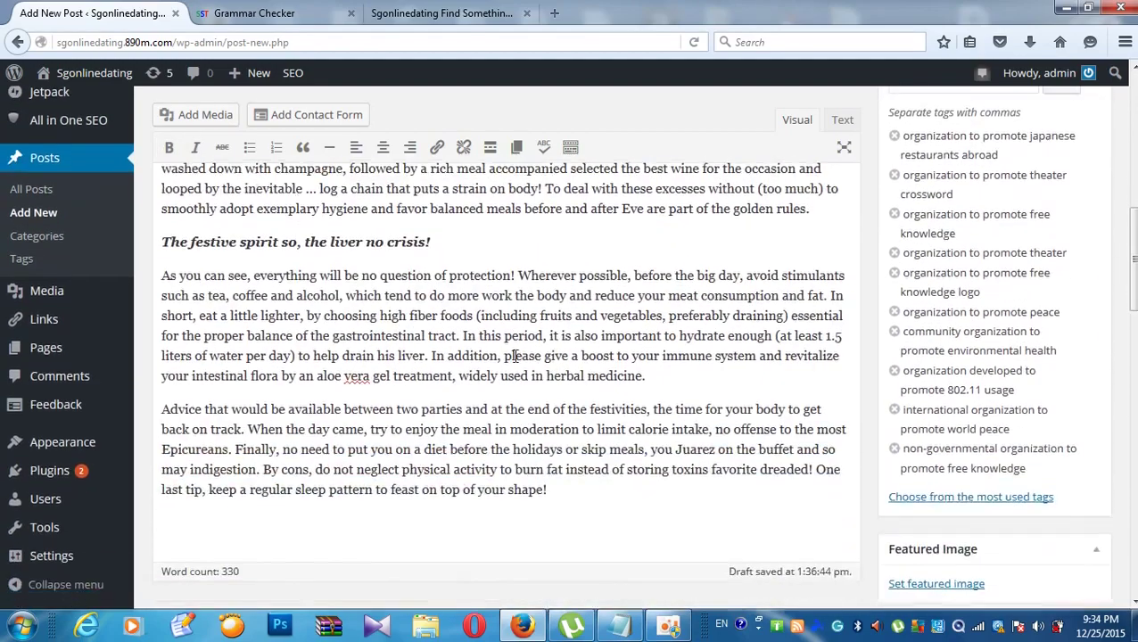
scroll(509, 351, "up", 1)
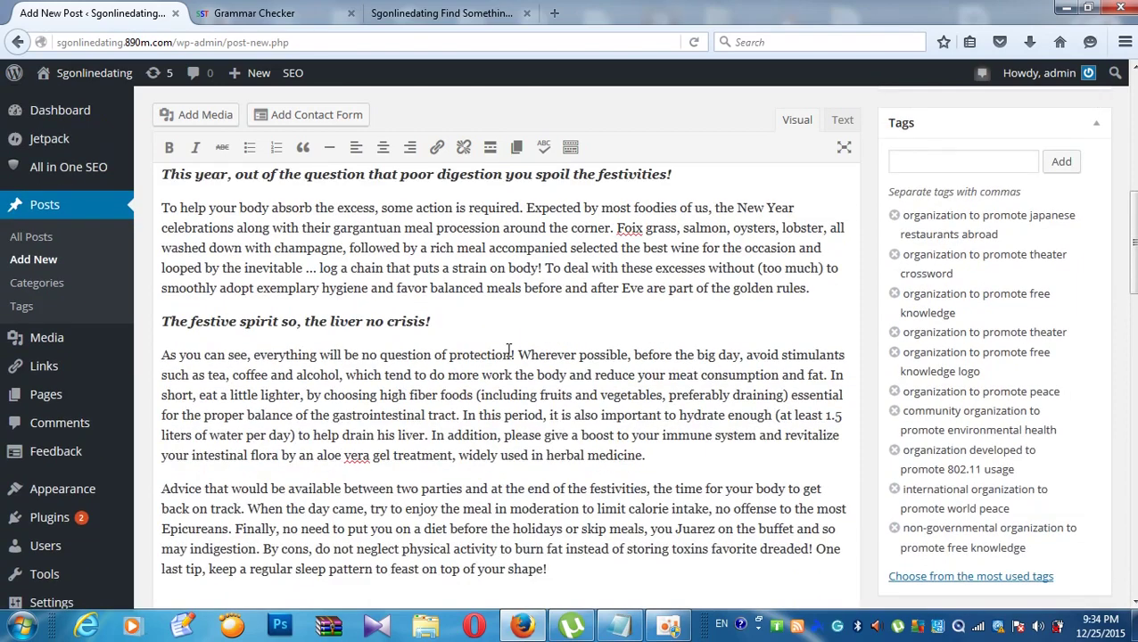
scroll(508, 348, "up", 6)
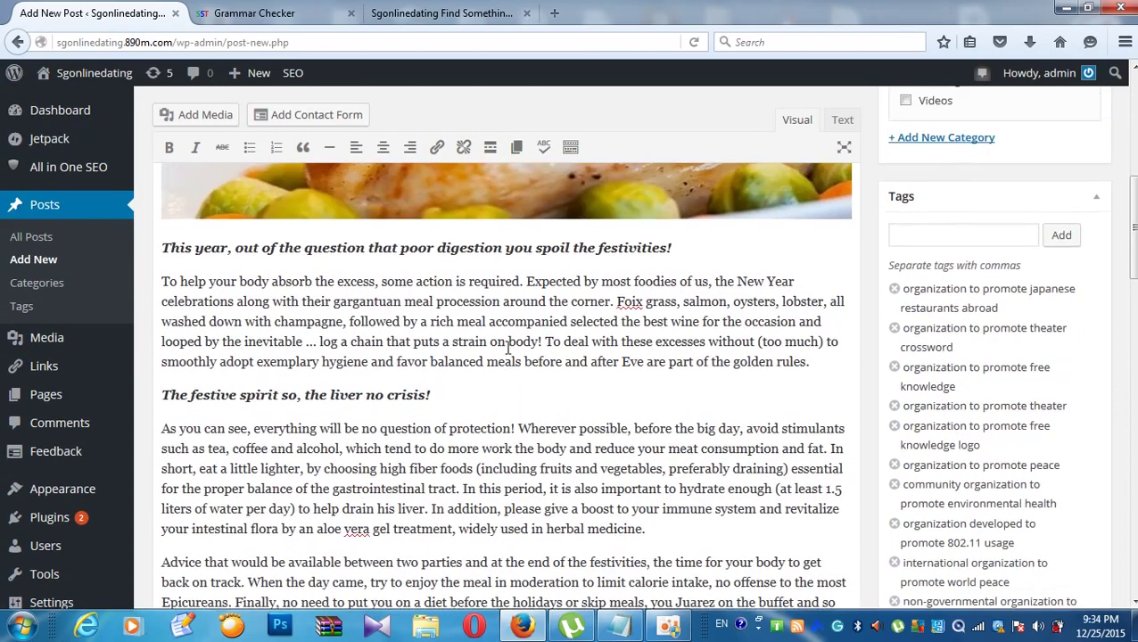
scroll(507, 354, "down", 6)
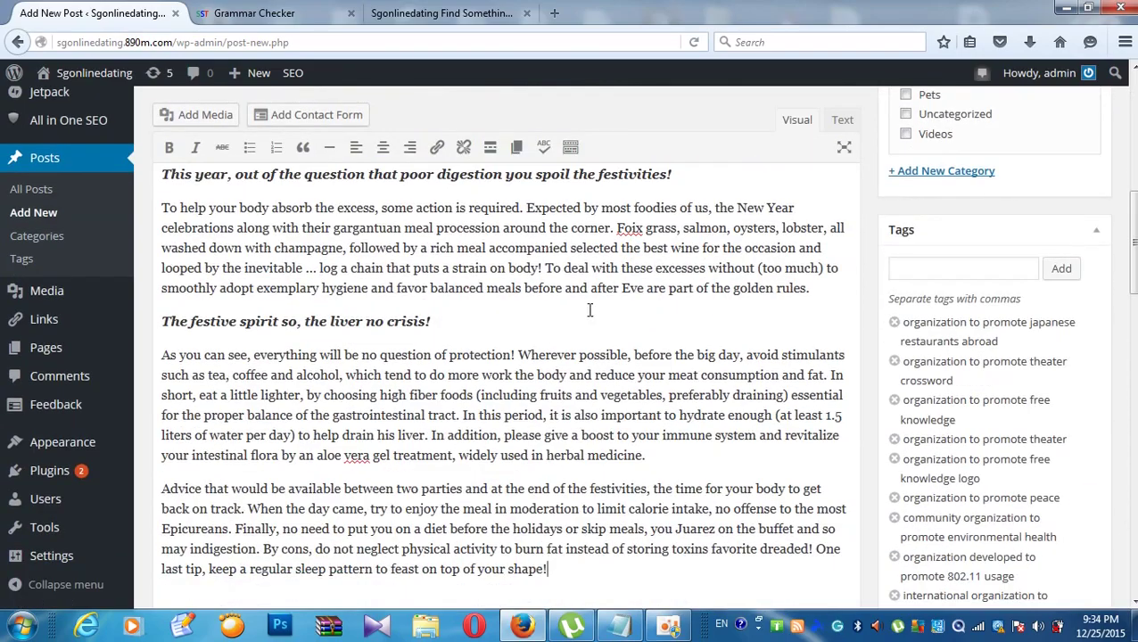
scroll(533, 267, "down", 2)
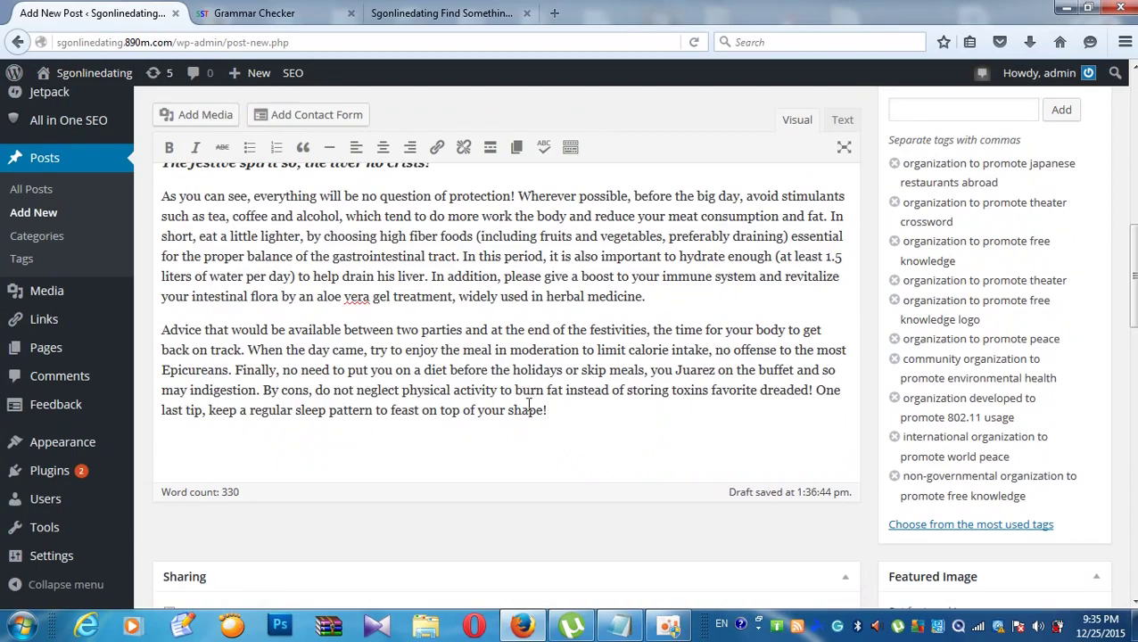
scroll(521, 399, "up", 2)
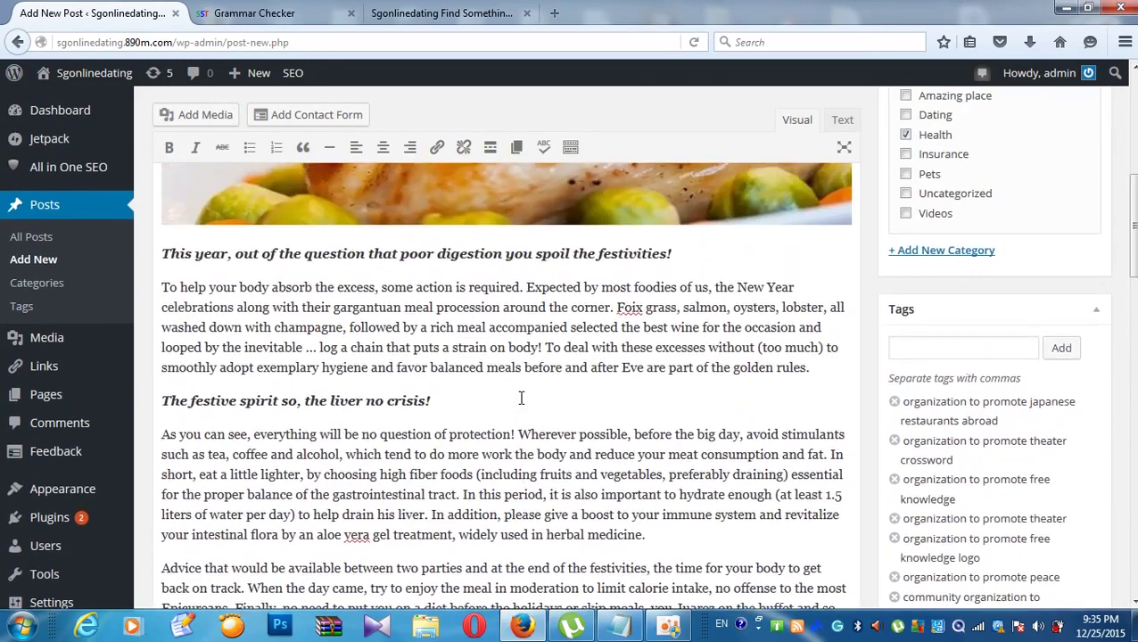
scroll(522, 393, "up", 1)
left_click(437, 25)
left_click(301, 9)
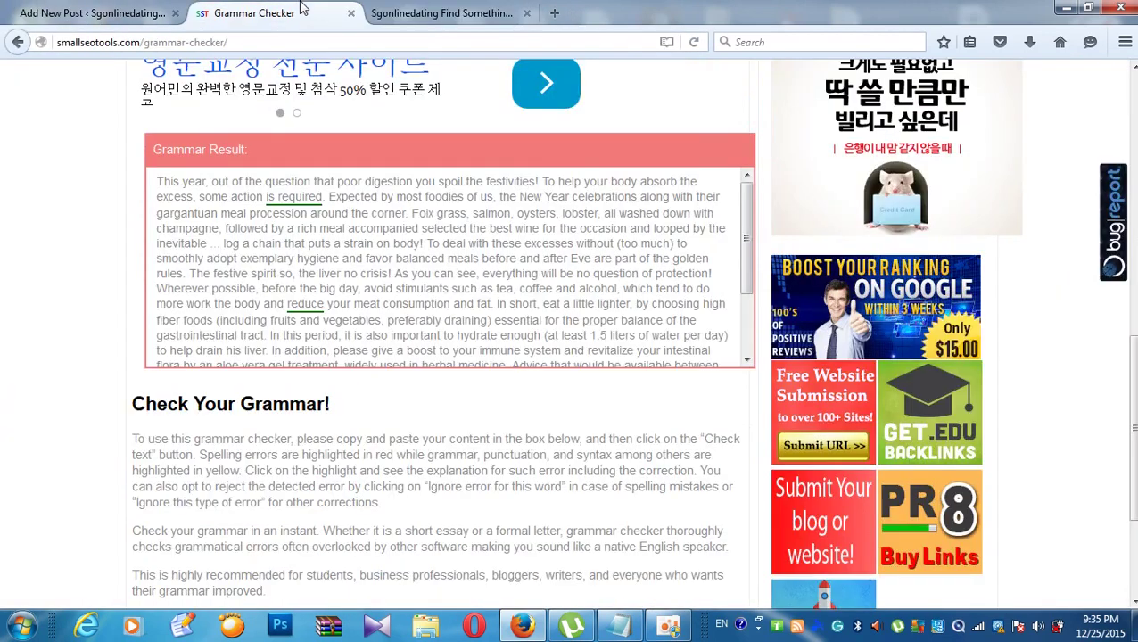
Step: Select "organization to promote the holiday" in the WordPress post title and look over the All in One SEO Pack fields
left_click(74, 14)
scroll(241, 174, "down", 1)
scroll(234, 179, "up", 5)
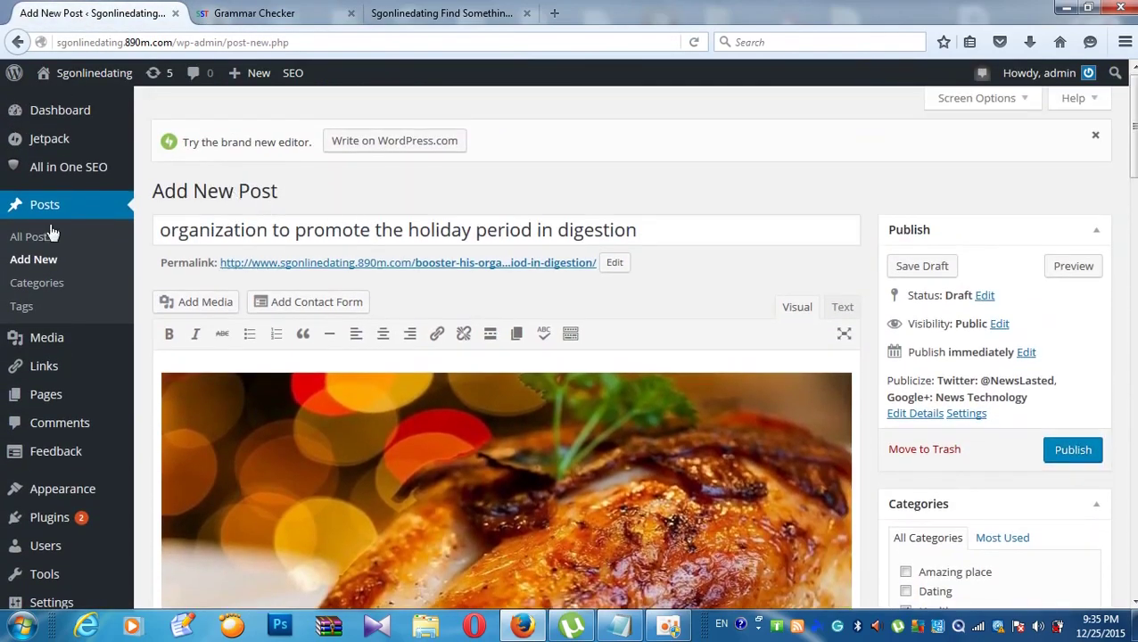
left_click_drag(164, 230, 461, 194)
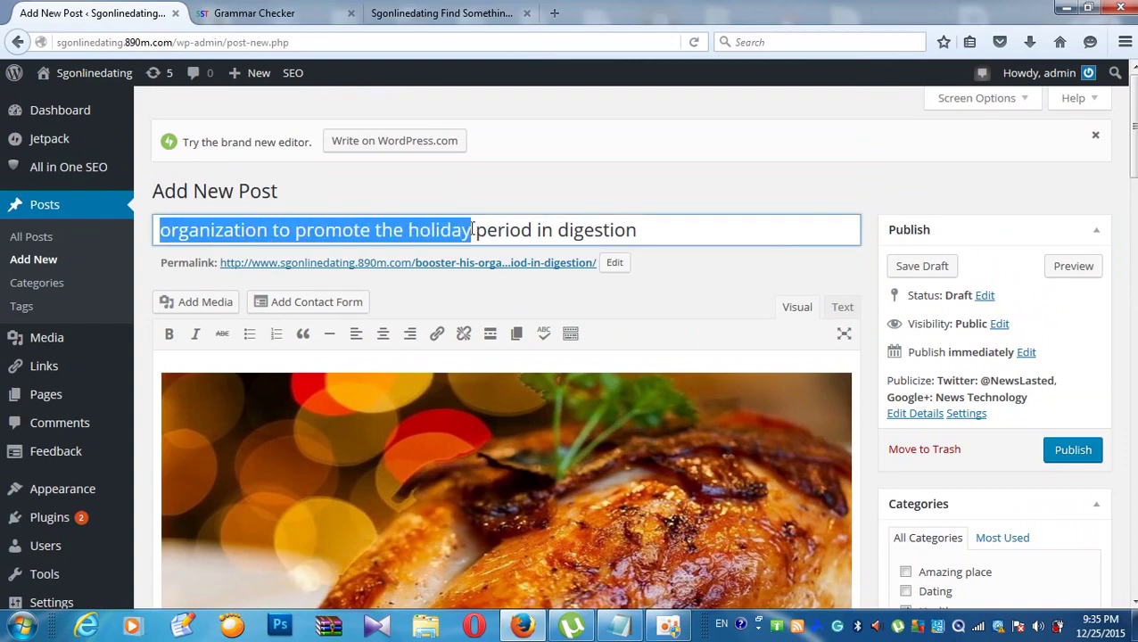
scroll(372, 247, "down", 15)
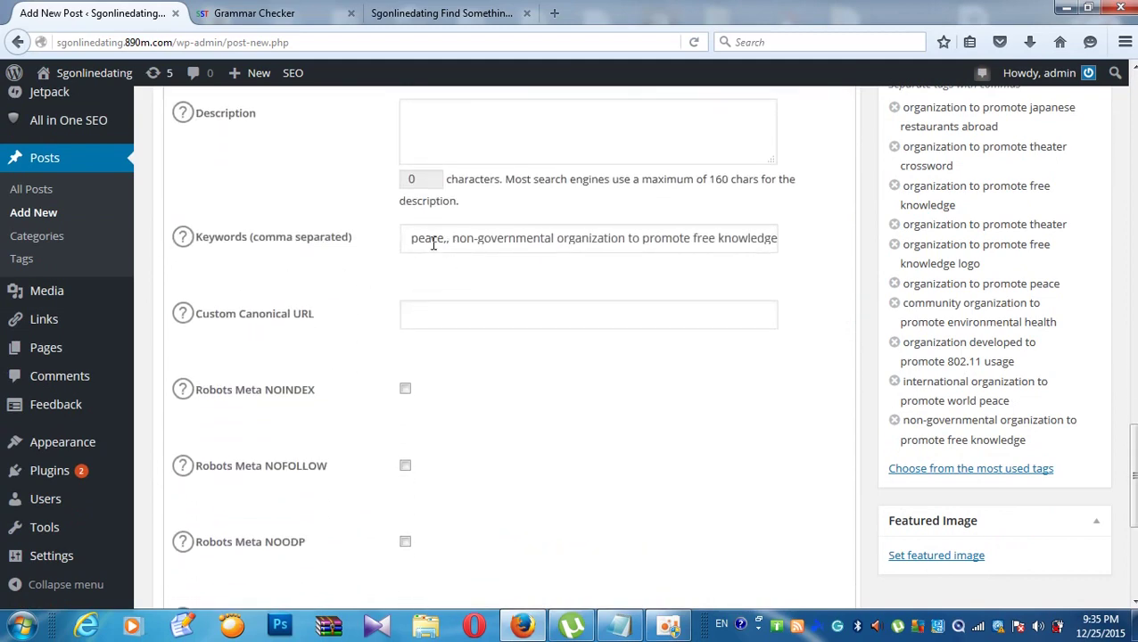
scroll(434, 243, "up", 5)
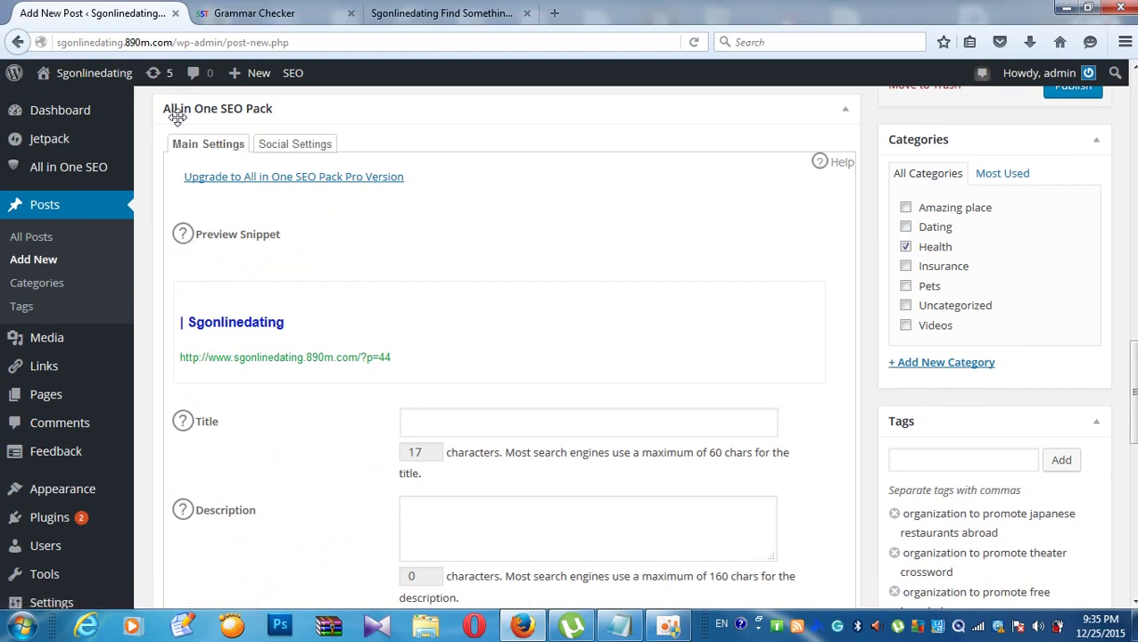
Step: Return to the Small Seo Tools home page and open the Keywords Suggestions Tool from its list of tools
left_click(251, 11)
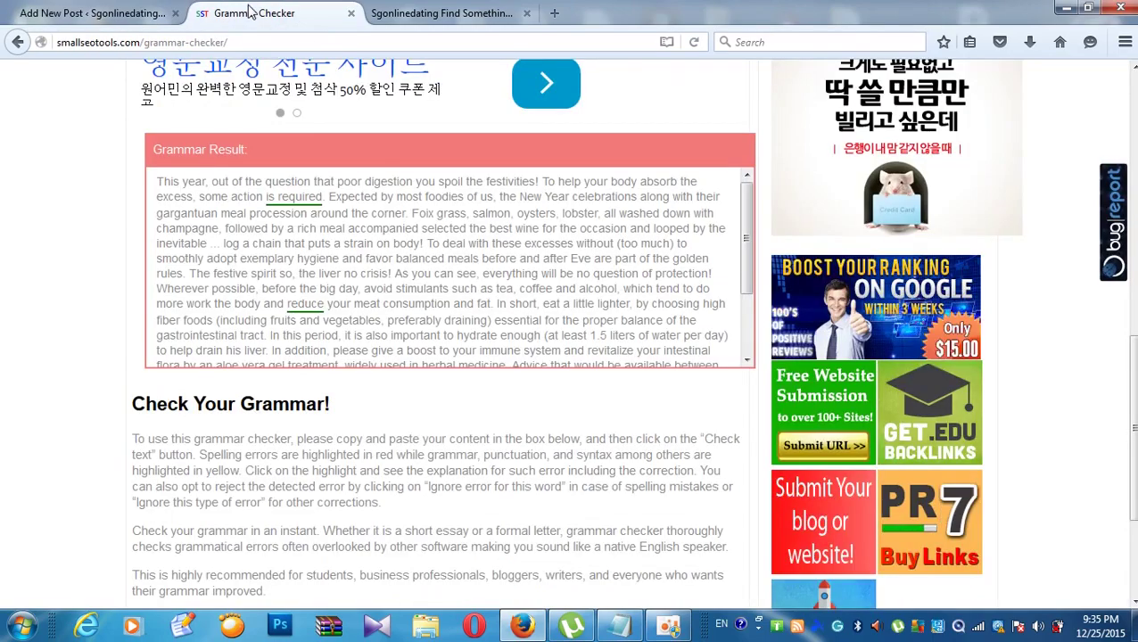
scroll(313, 157, "up", 10)
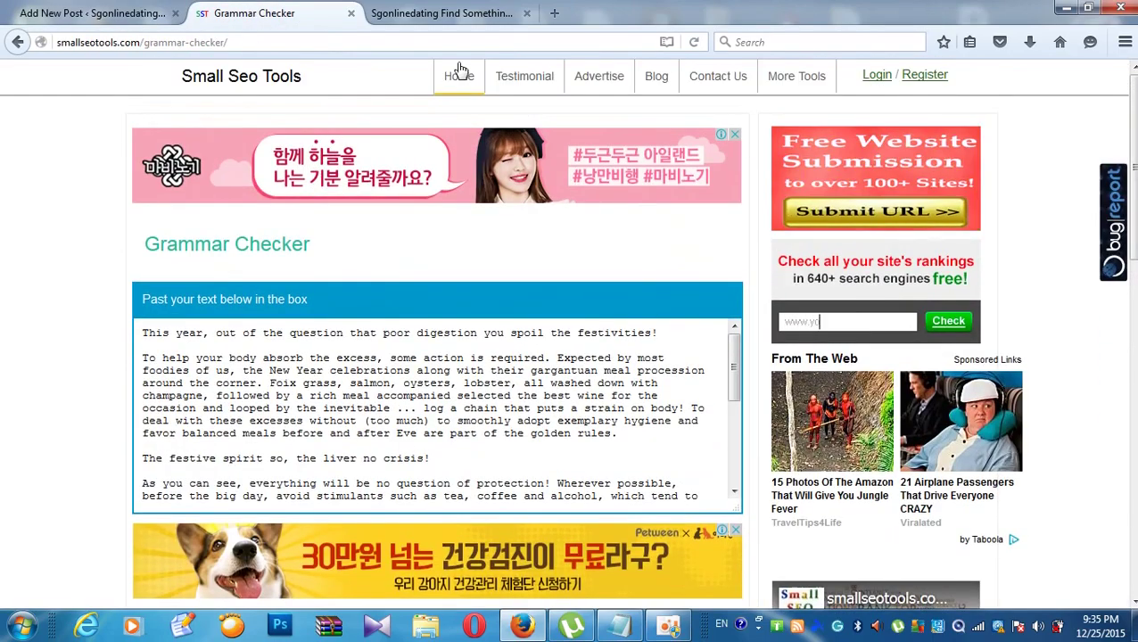
left_click(459, 78)
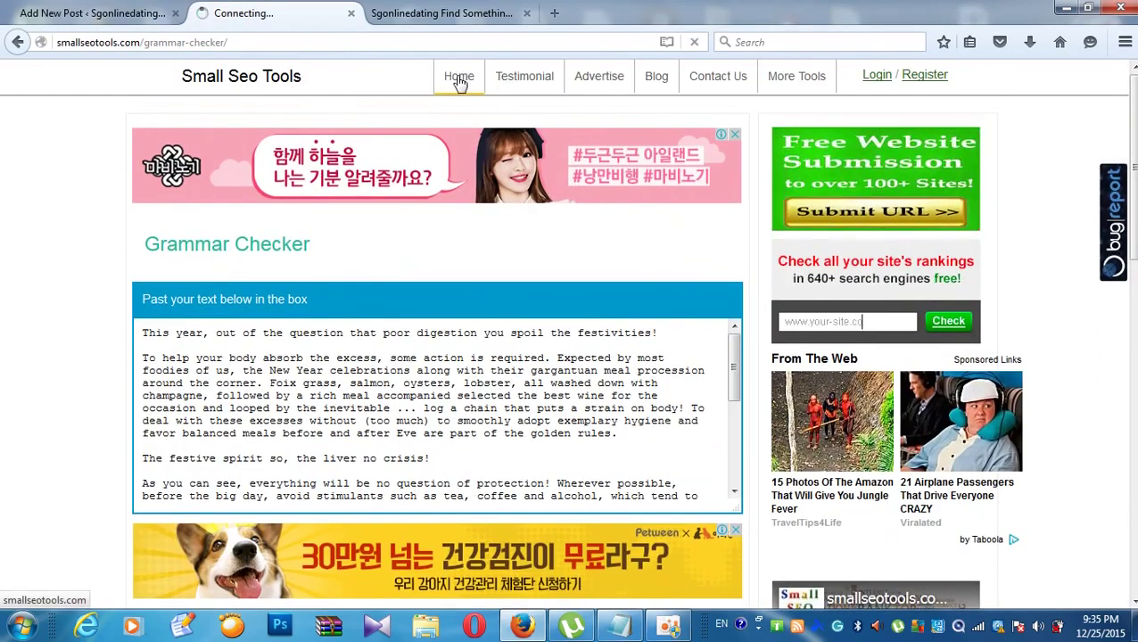
scroll(344, 192, "down", 1)
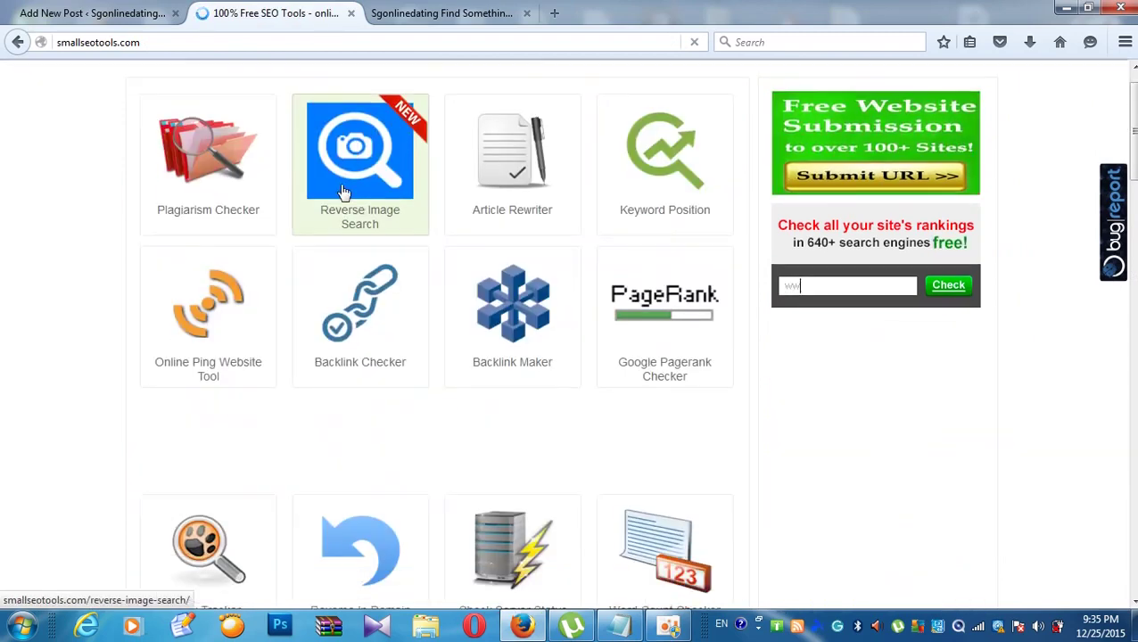
scroll(285, 187, "down", 15)
scroll(240, 236, "down", 5)
scroll(237, 236, "up", 3)
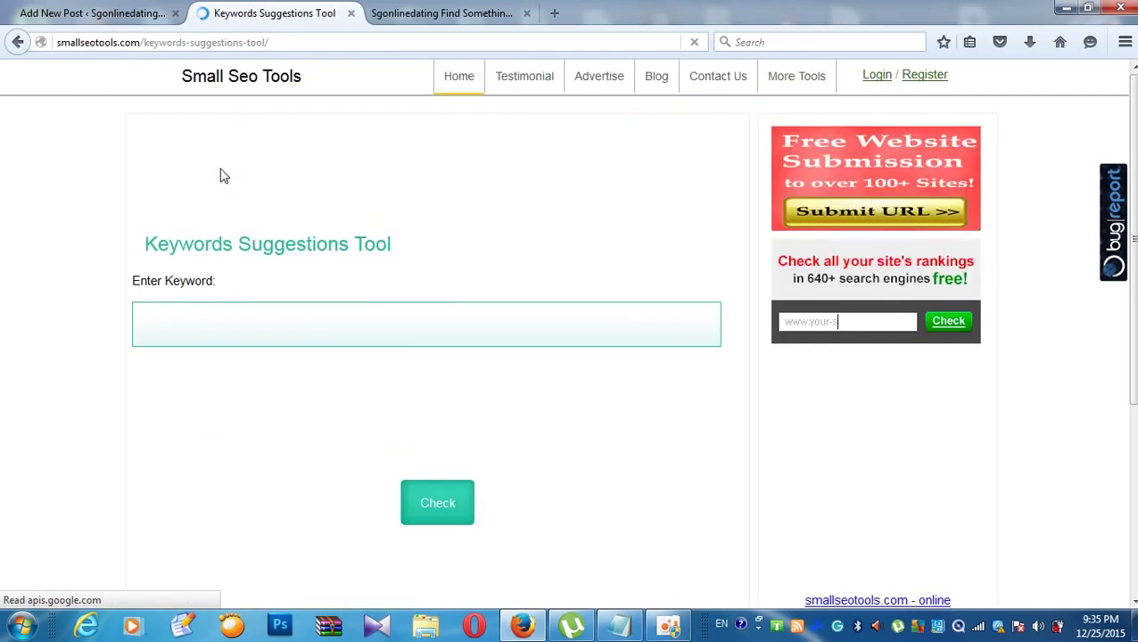
left_click(209, 317)
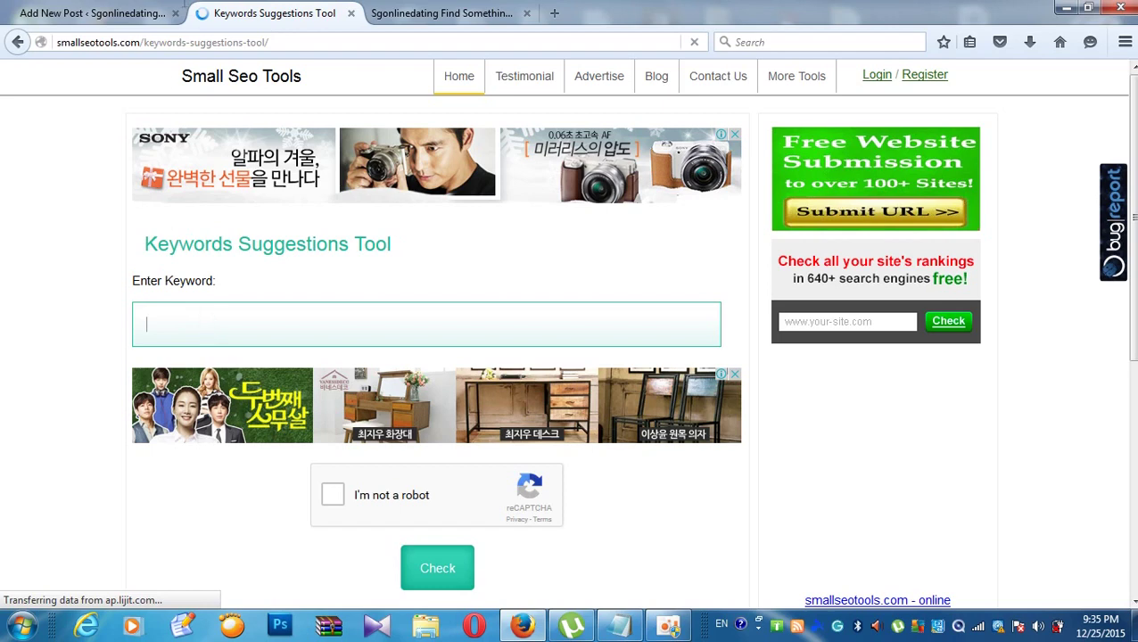
right_click(209, 326)
left_click(88, 223)
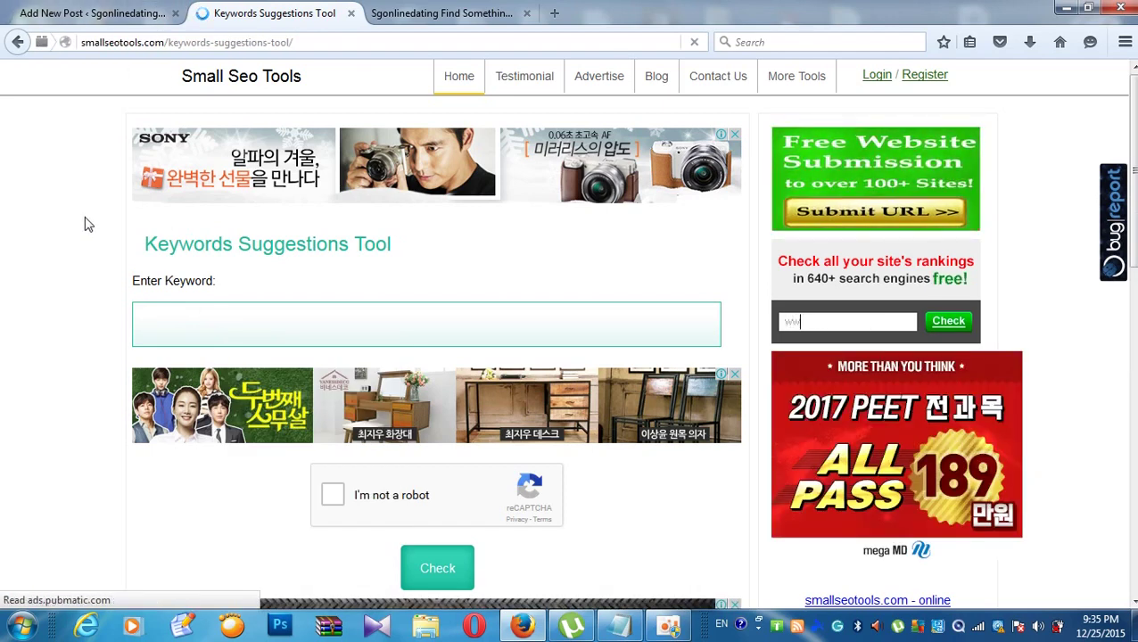
Step: Copy "organization to promote the holiday" from the WordPress post title and paste it as the keyword in the Keywords Suggestions Tool
left_click(87, 16)
scroll(212, 186, "up", 15)
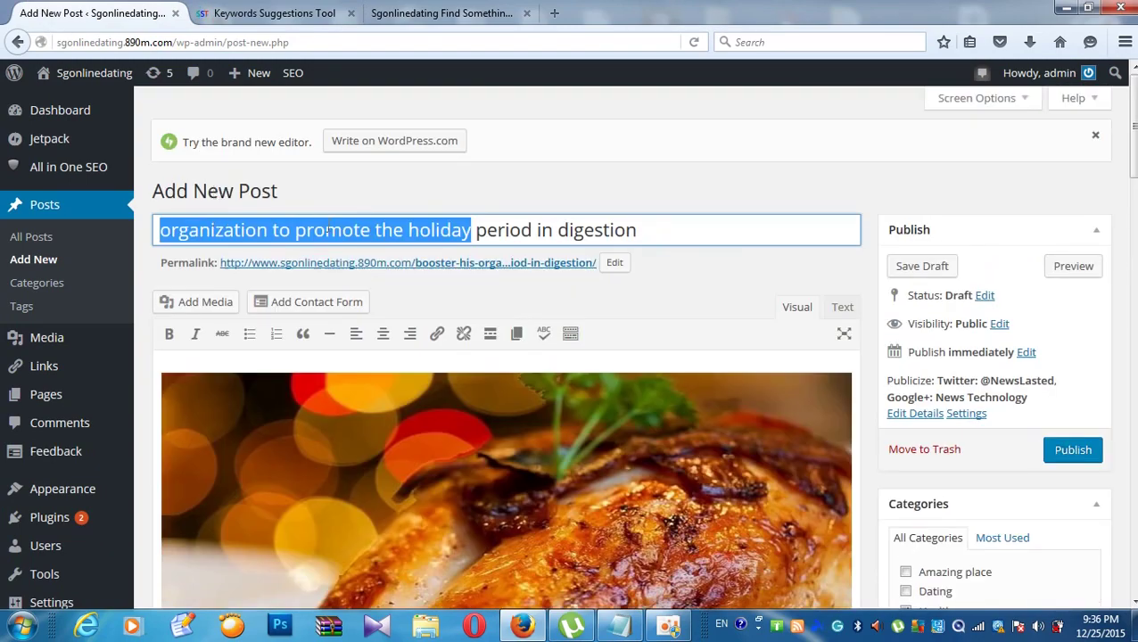
right_click(331, 232)
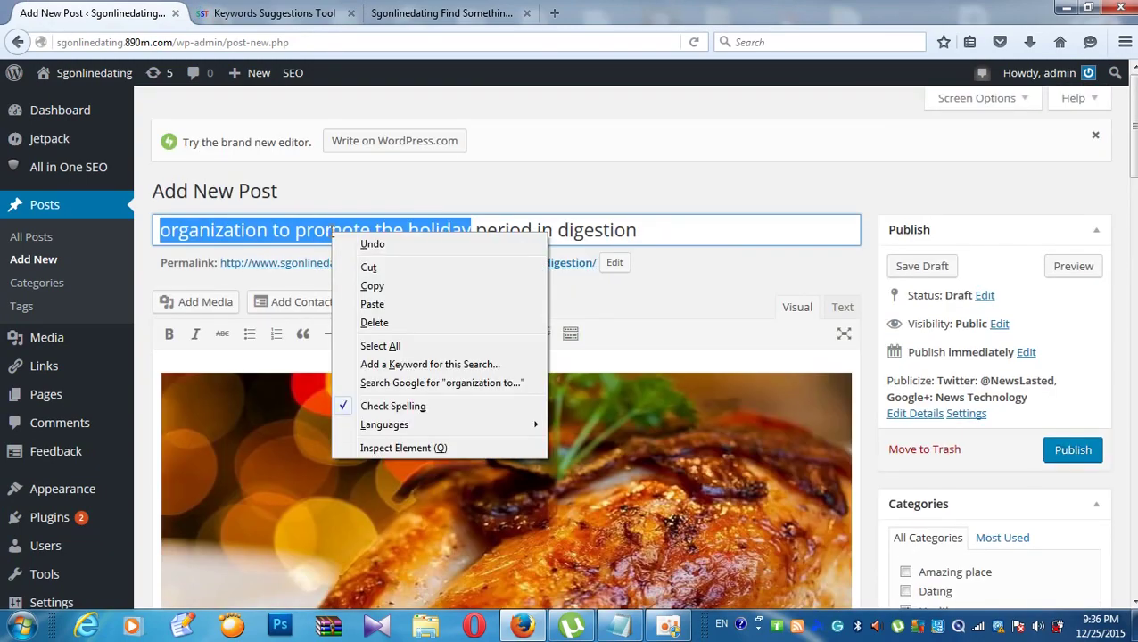
left_click(369, 286)
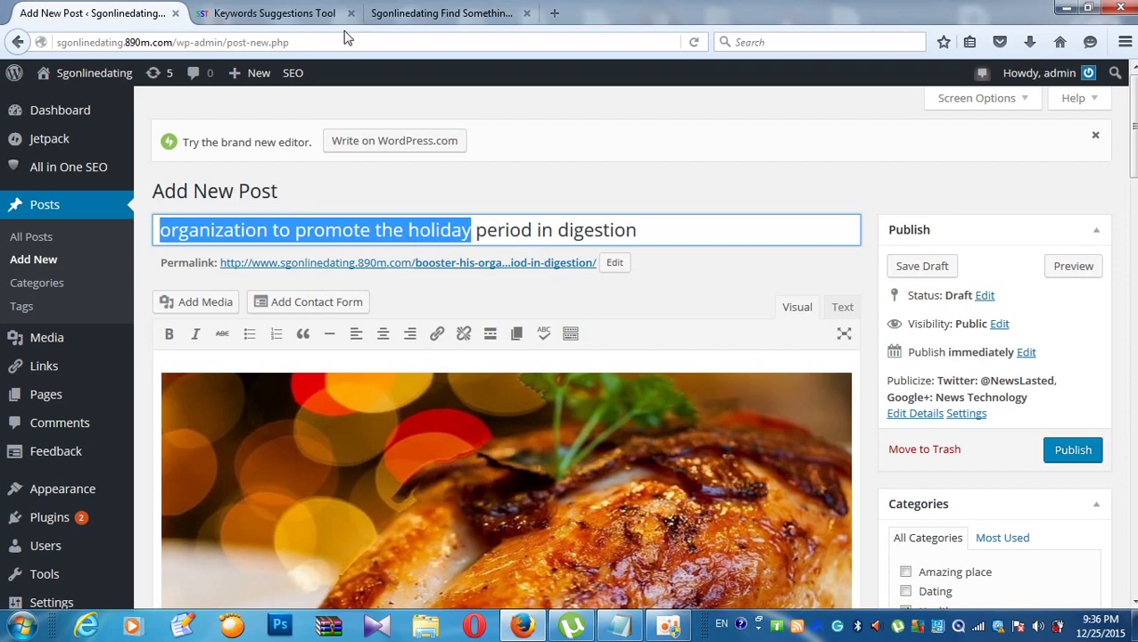
left_click(252, 13)
right_click(232, 317)
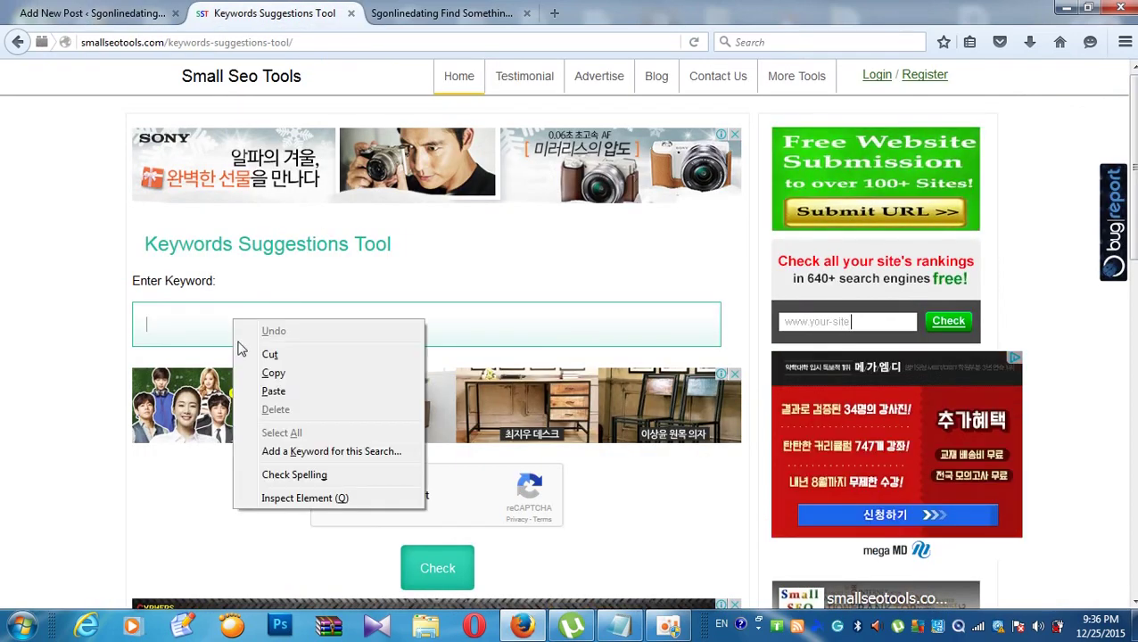
left_click(249, 389)
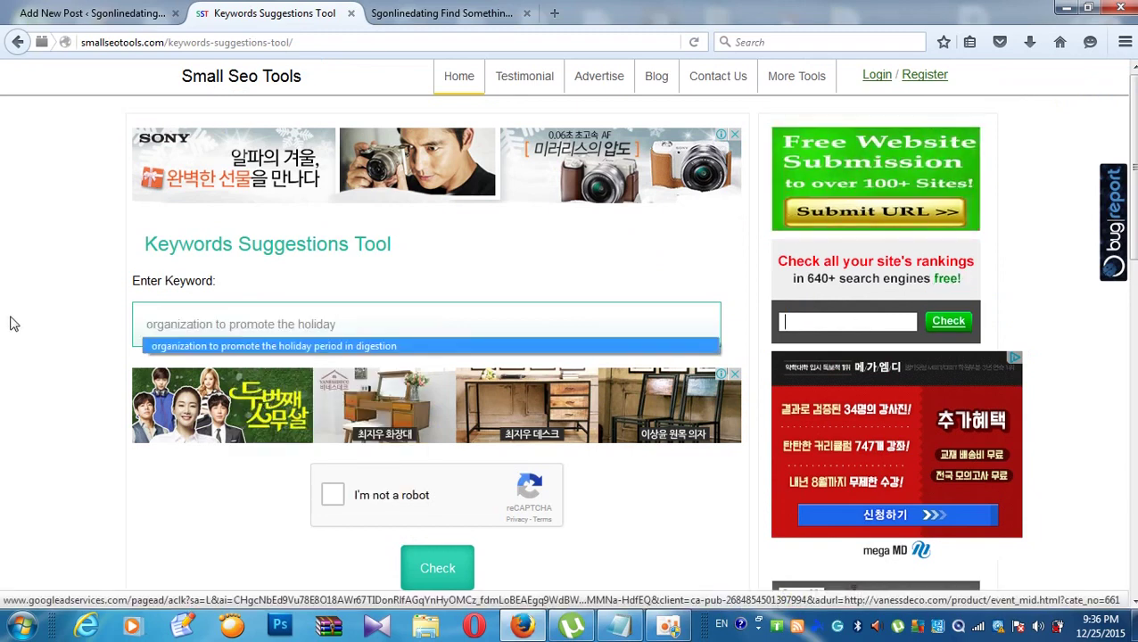
Step: Pass the reCAPTCHA by selecting all images with mountains and run the keyword check
left_click(330, 495)
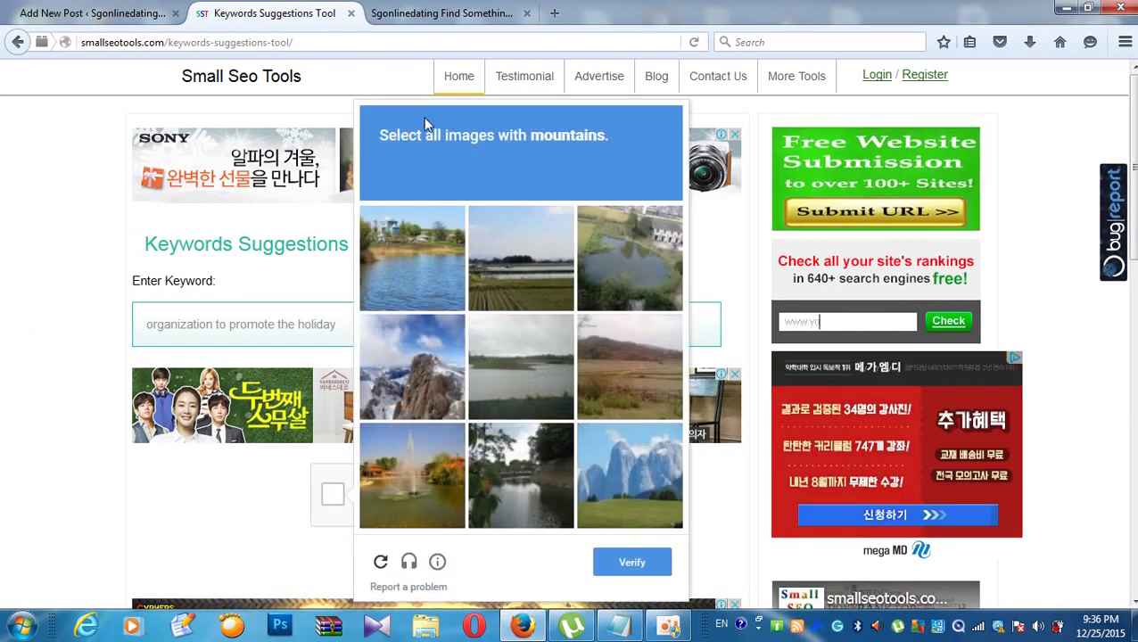
scroll(393, 165, "down", 2)
scroll(389, 178, "up", 2)
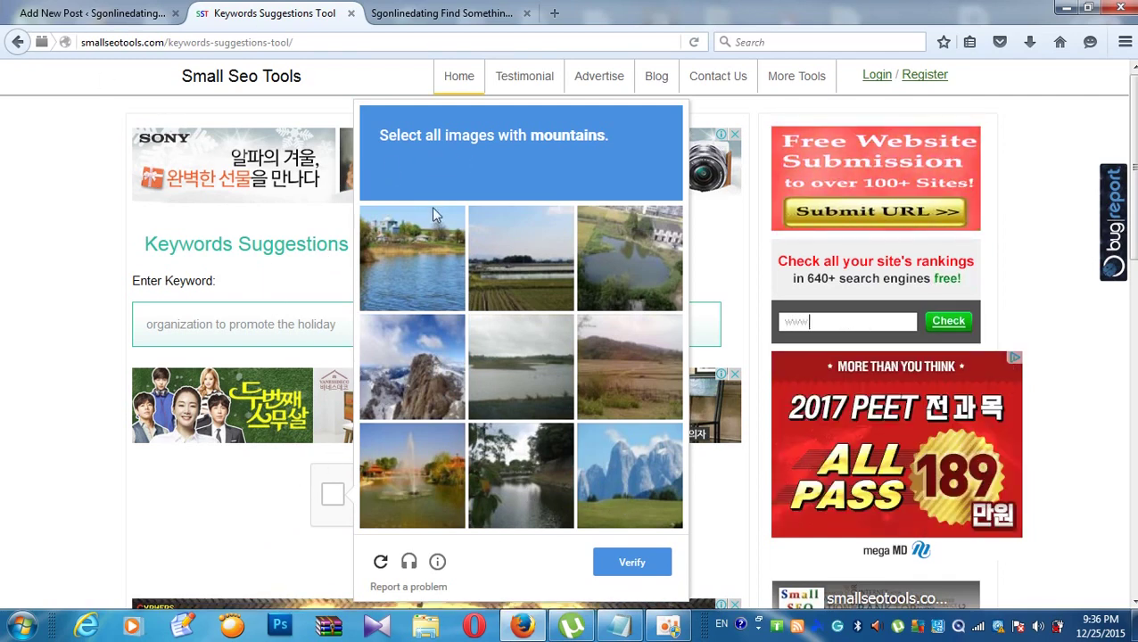
left_click(414, 357)
left_click(615, 472)
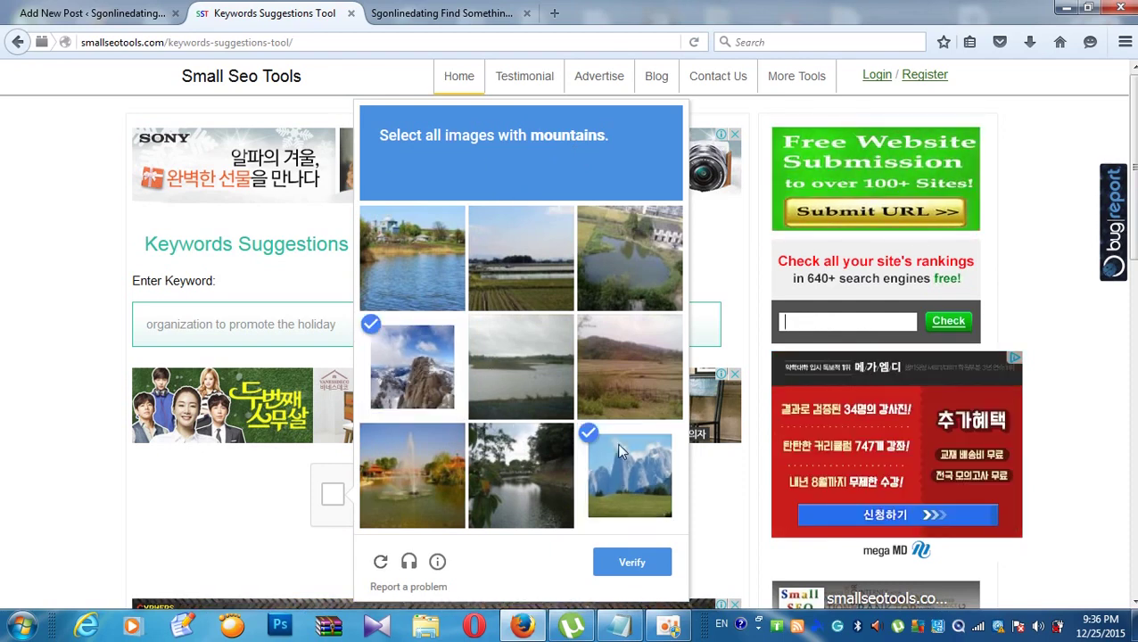
left_click(625, 569)
scroll(422, 561, "down", 2)
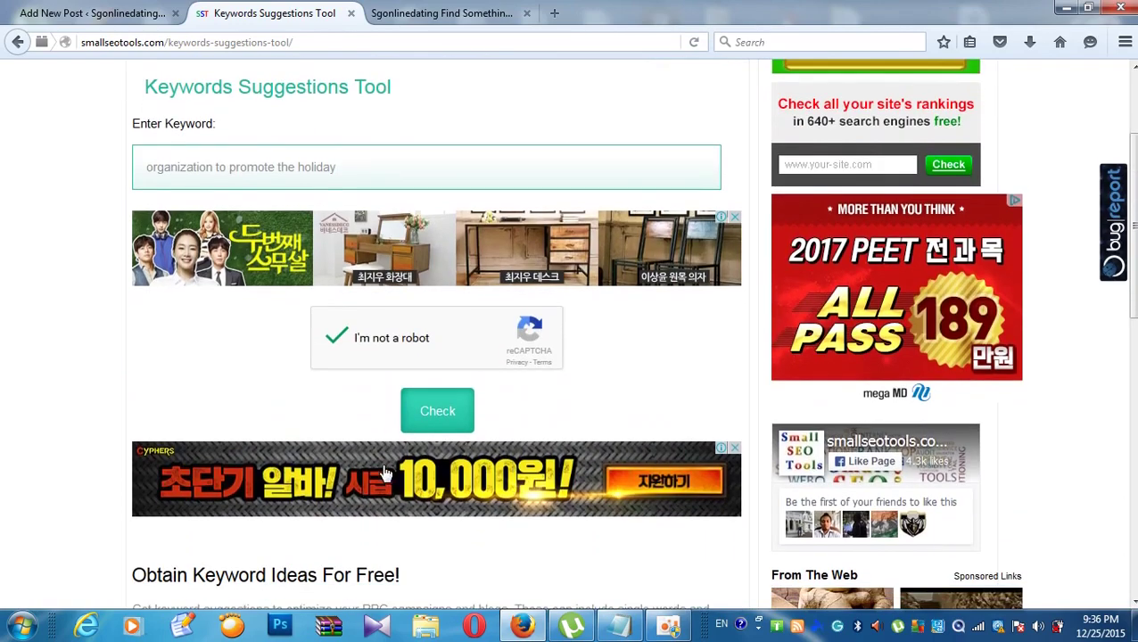
left_click(416, 417)
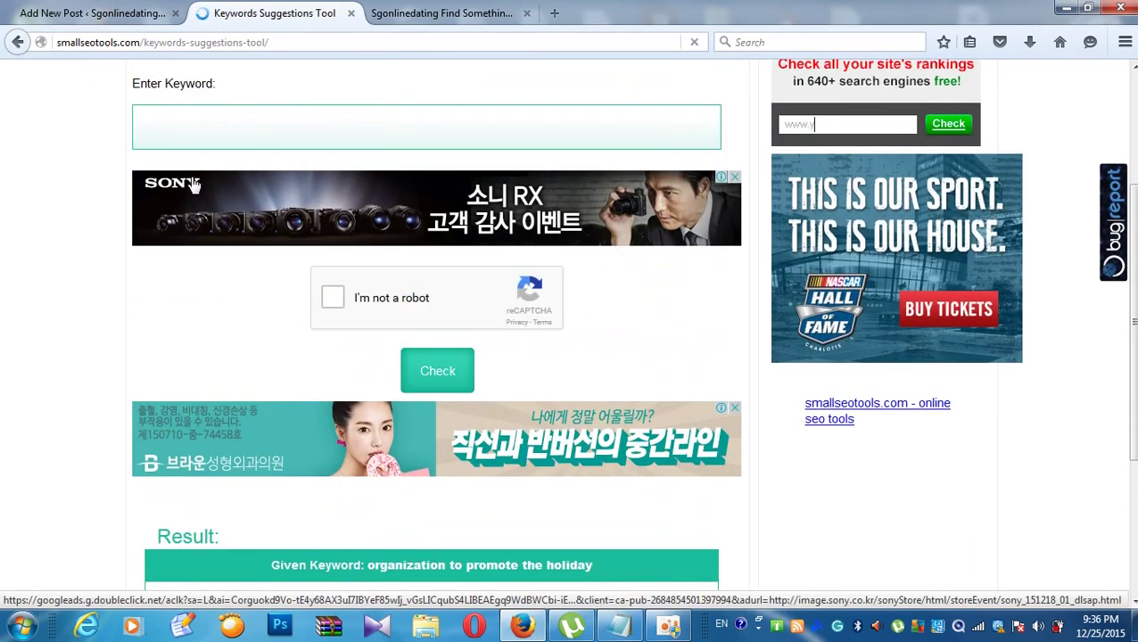
Step: Paste the copied phrase as the keyword again, trim it, and replace it with the suggestion "organization to promote the holiday period in digestion"
left_click(177, 132)
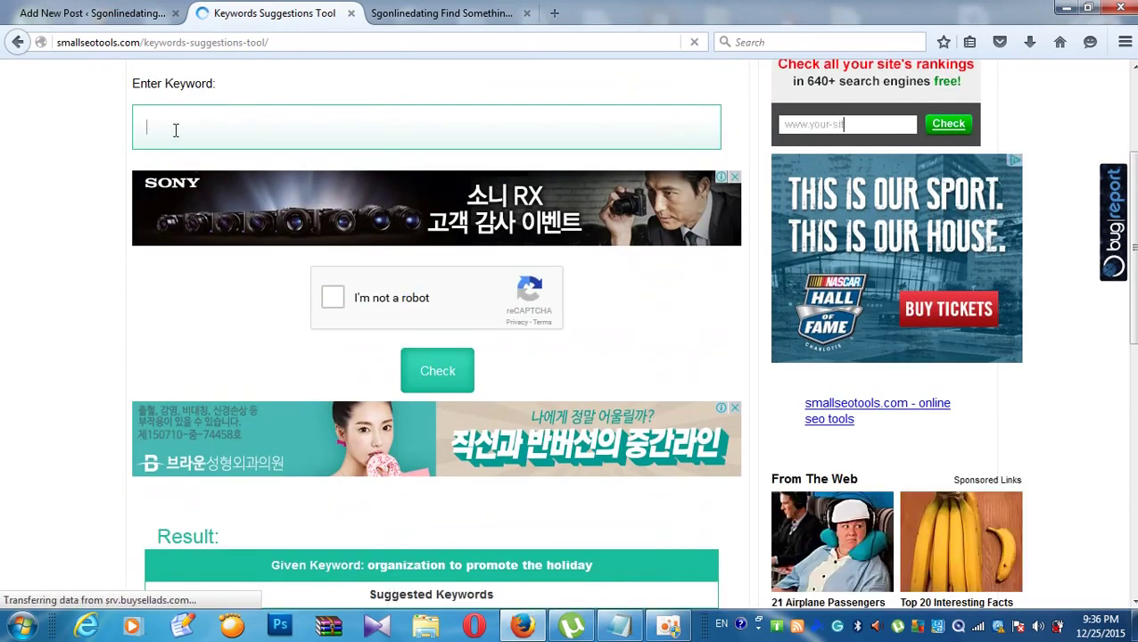
right_click(177, 132)
left_click(217, 204)
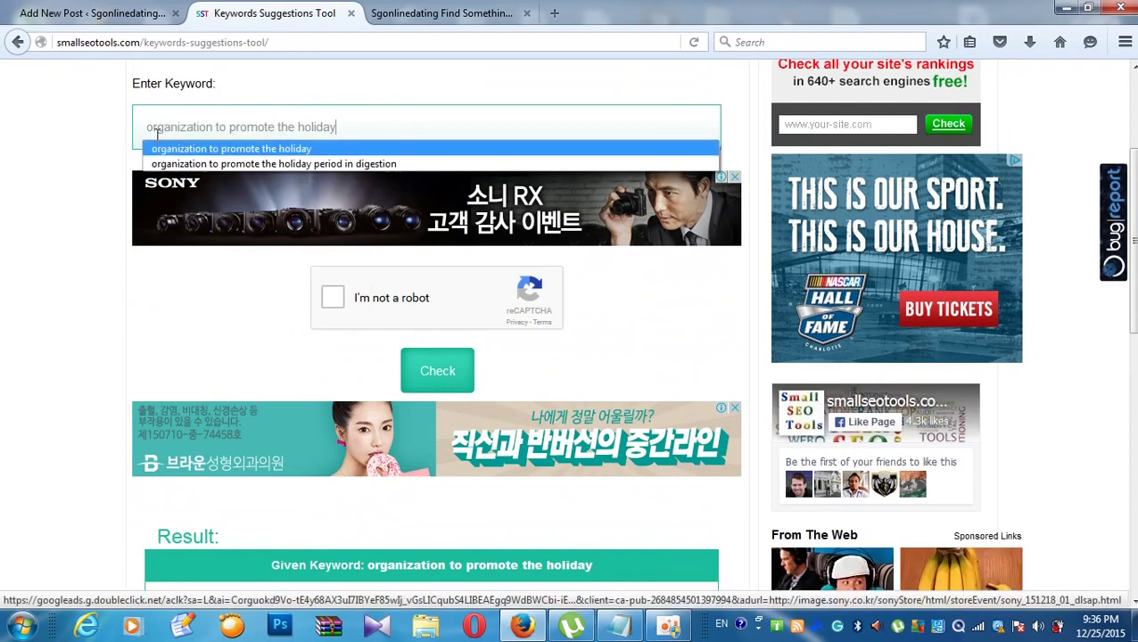
key("BackSpace")
key("BackSpace")
key("BackSpace")
key("BackSpace")
key("BackSpace")
key("BackSpace")
key("BackSpace")
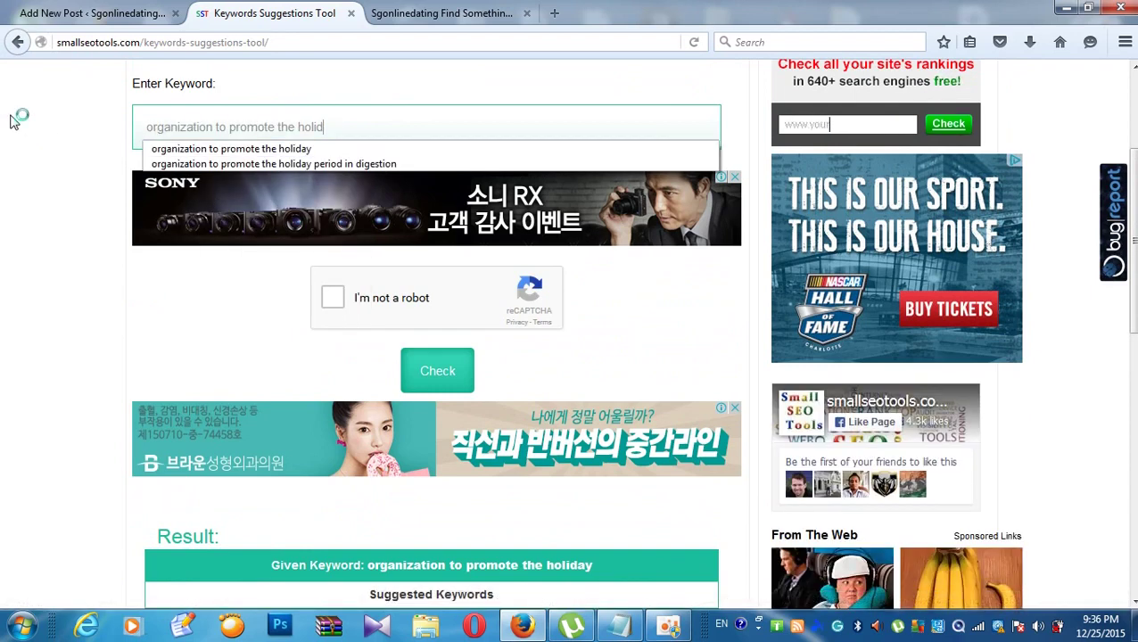
key("BackSpace")
key("BackSpace")
key("BackSpace")
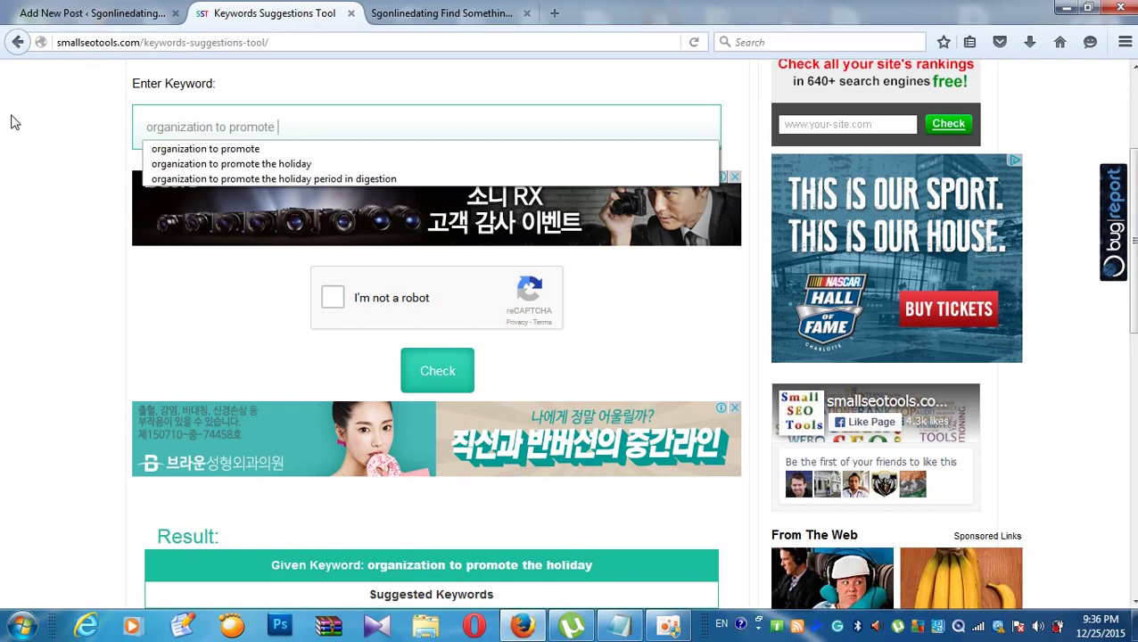
key("Up")
key("Return")
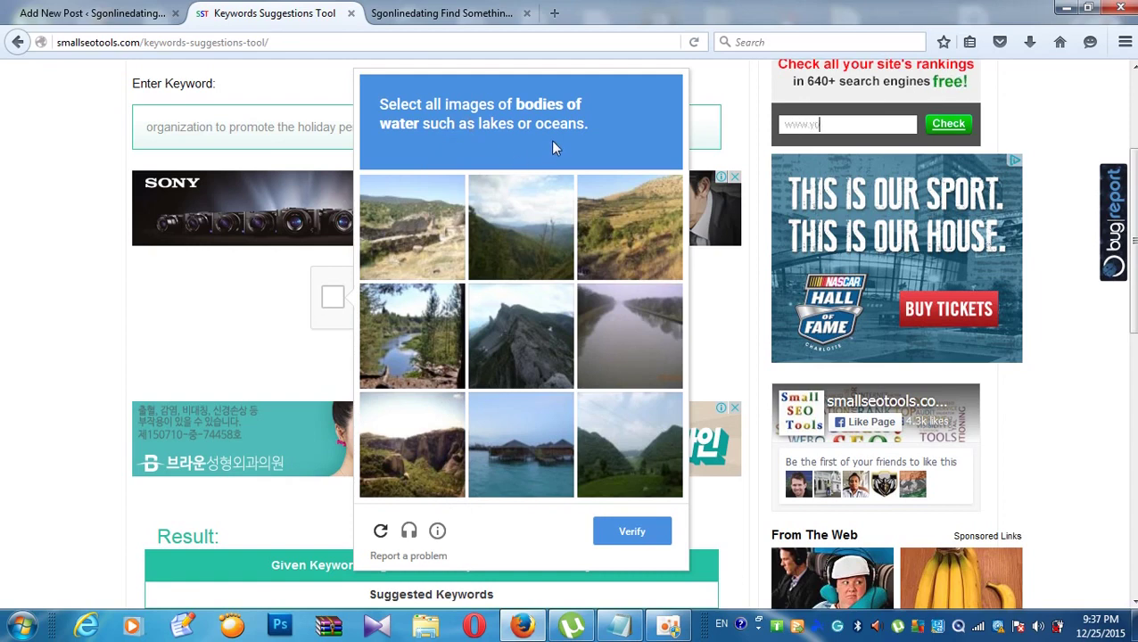
Step: Pass the new reCAPTCHA by selecting the images of bodies of water and verifying the selection
left_click(619, 353)
left_click(619, 351)
left_click(660, 335)
left_click(515, 463)
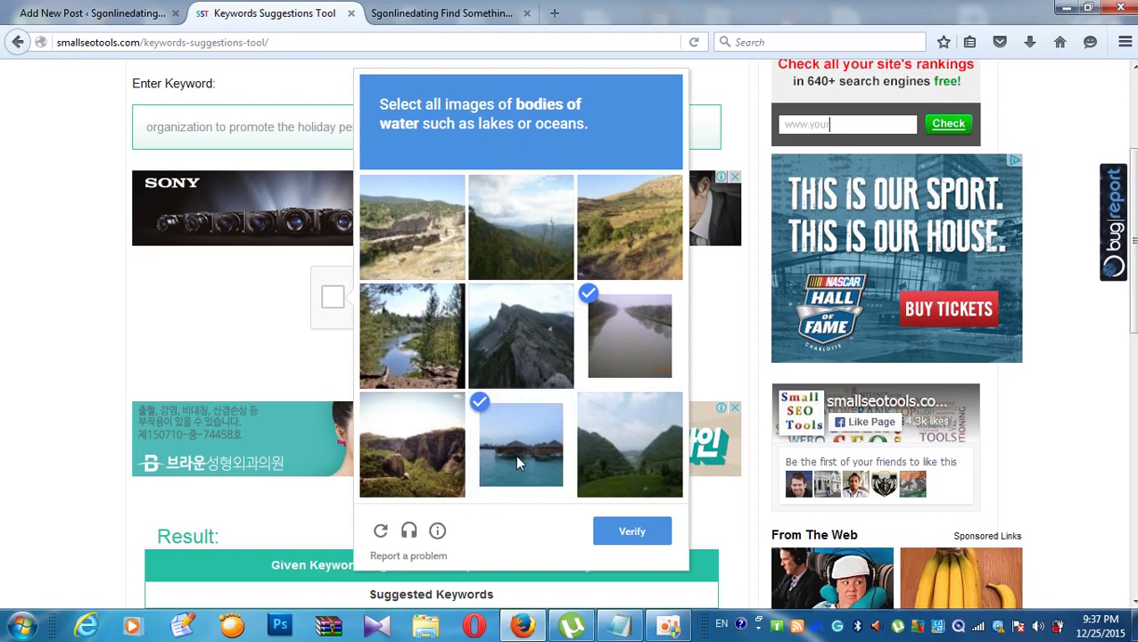
left_click(604, 530)
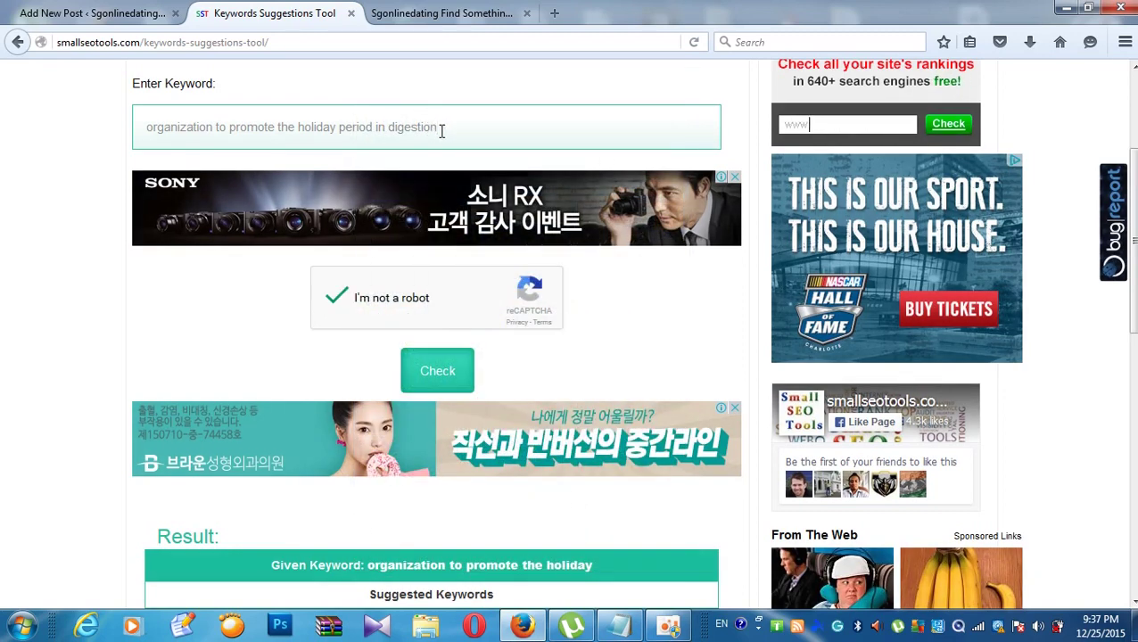
Step: Shorten the keyword to "organization to promote" and run the keyword check
key("BackSpace")
key("BackSpace")
key("BackSpace")
key("BackSpace")
key("BackSpace")
key("BackSpace")
key("BackSpace")
key("BackSpace")
key("BackSpace")
key("BackSpace")
key("BackSpace")
key("BackSpace")
key("BackSpace")
key("BackSpace")
key("BackSpace")
key("BackSpace")
key("BackSpace")
key("BackSpace")
key("BackSpace")
key("BackSpace")
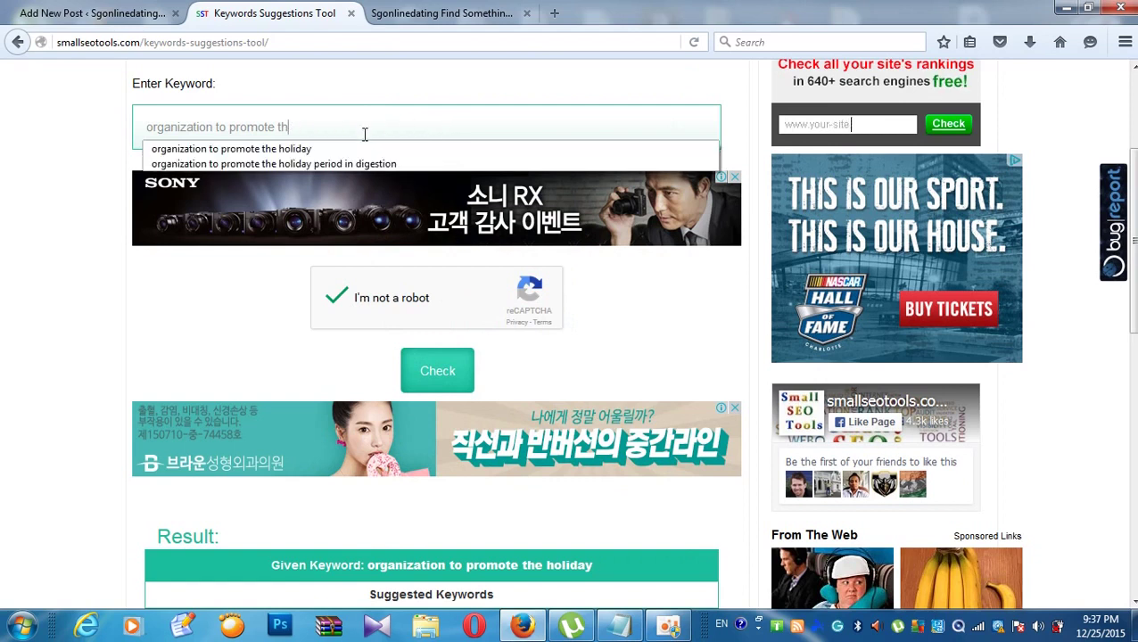
key("BackSpace")
key("BackSpace")
key("BackSpace")
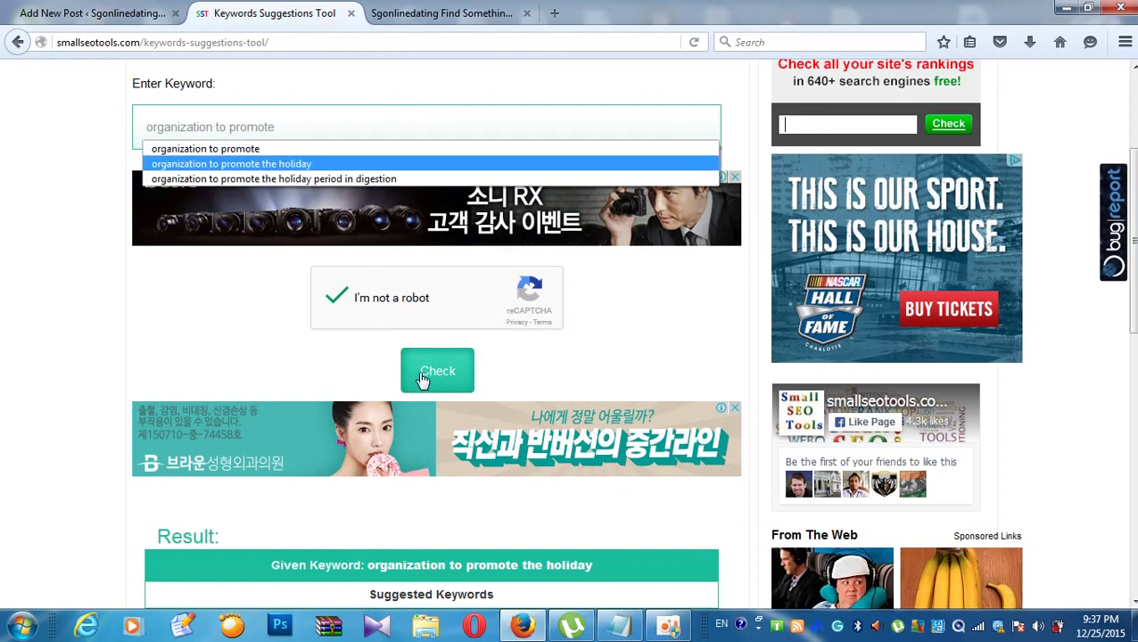
left_click(424, 378)
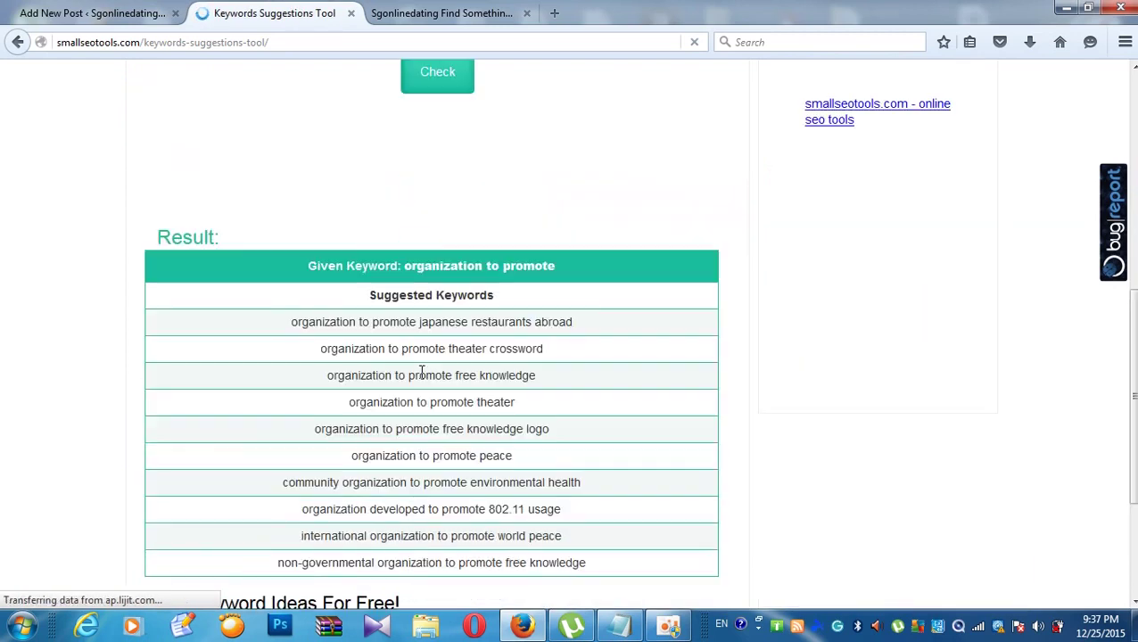
Step: Copy all suggested keywords, from "organization to promote japanese restaurants abroad" to "non-governmental organization to promote free knowledge"
scroll(392, 348, "down", 1)
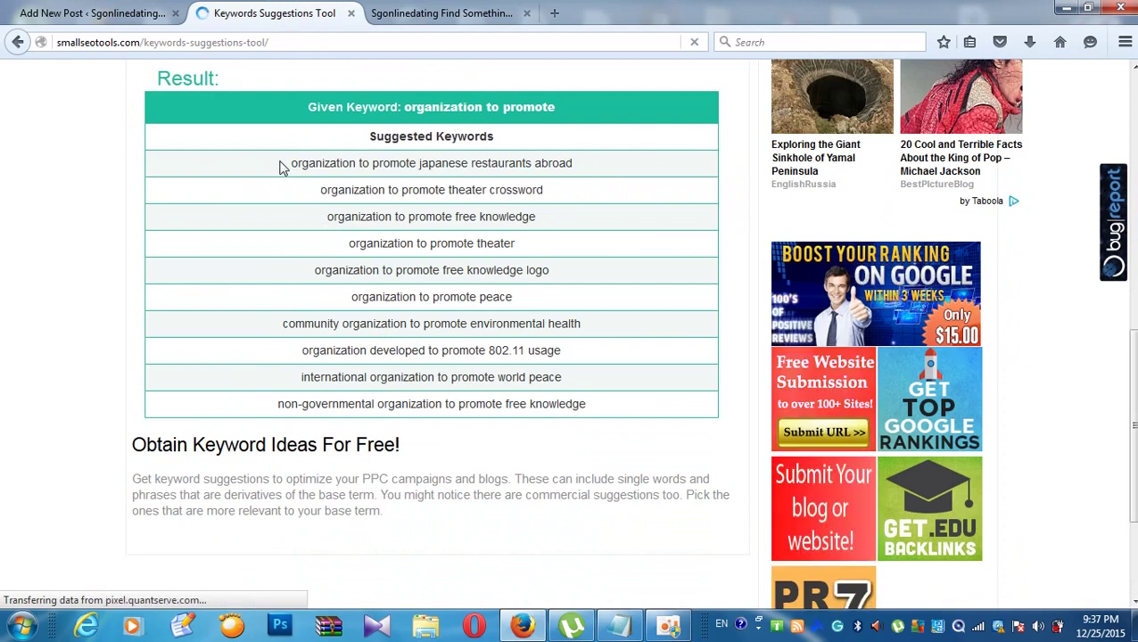
left_click_drag(285, 167, 589, 407)
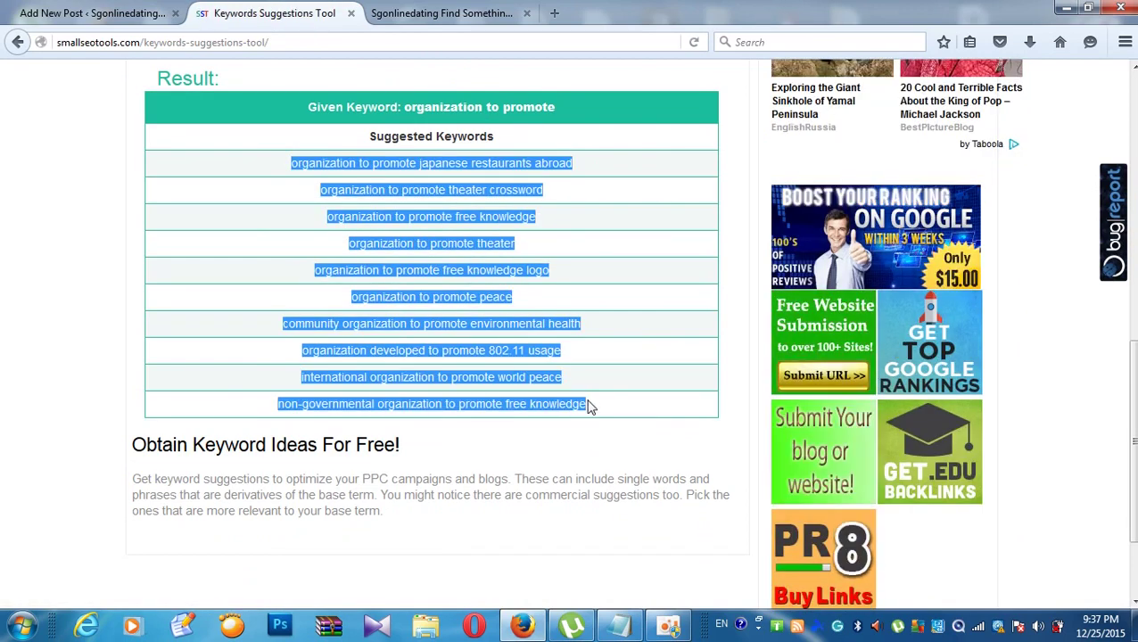
right_click(484, 323)
left_click(498, 335)
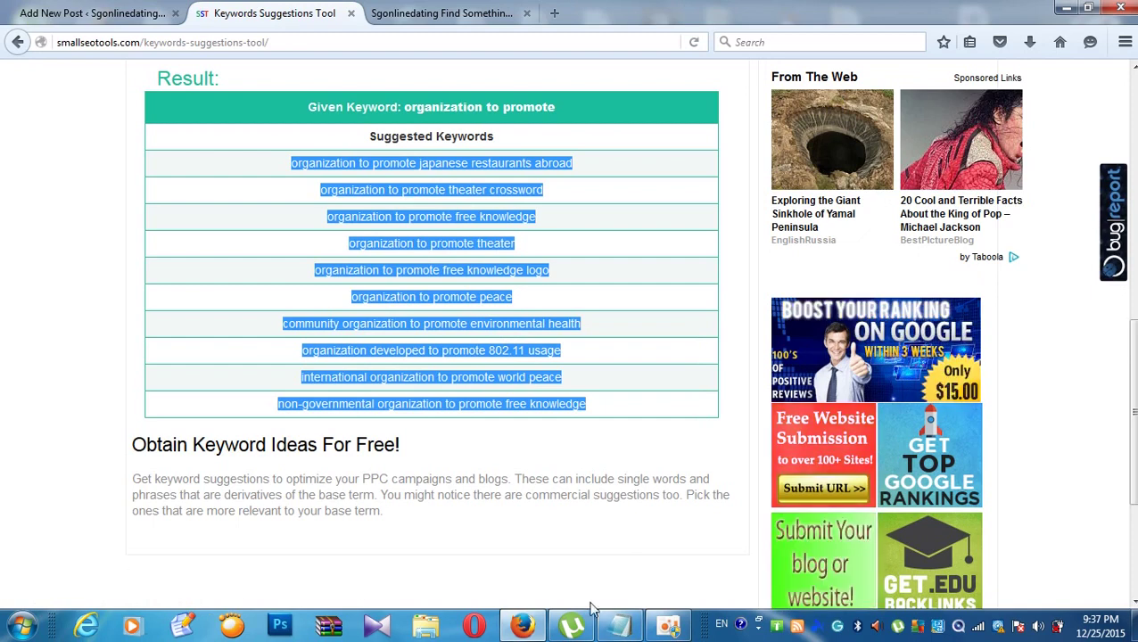
Step: Switch to the Notepad keyword list, remove the duplicate comma after "world peace" and add a comma after the final "free knowledge"
mouse_move(618, 624)
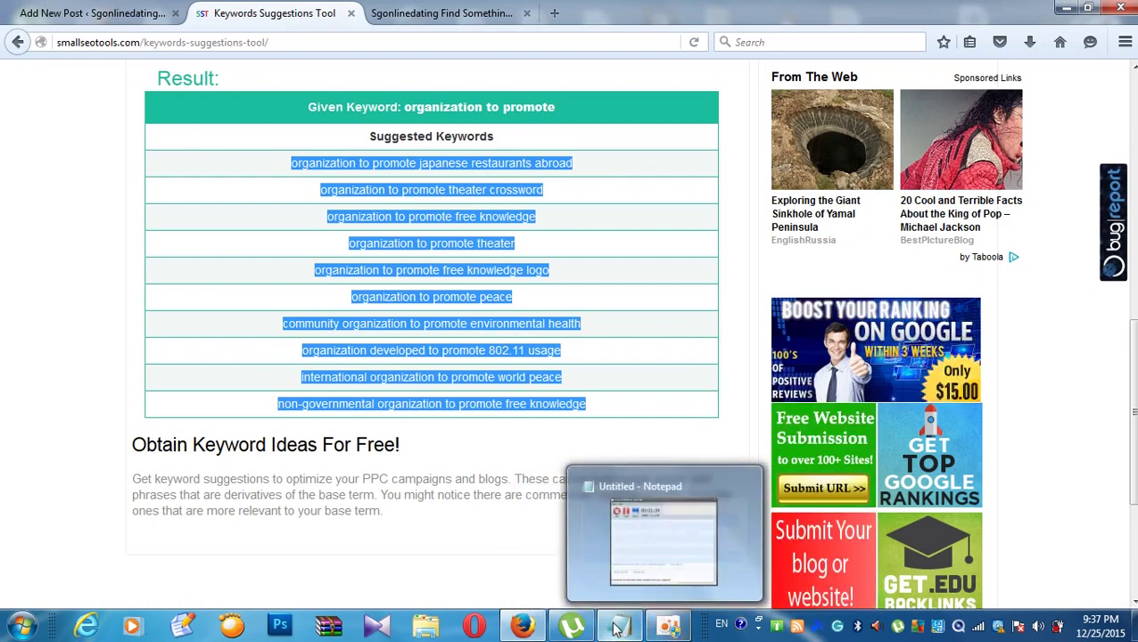
left_click(669, 629)
left_click_drag(547, 142, 369, 103)
left_click(657, 147)
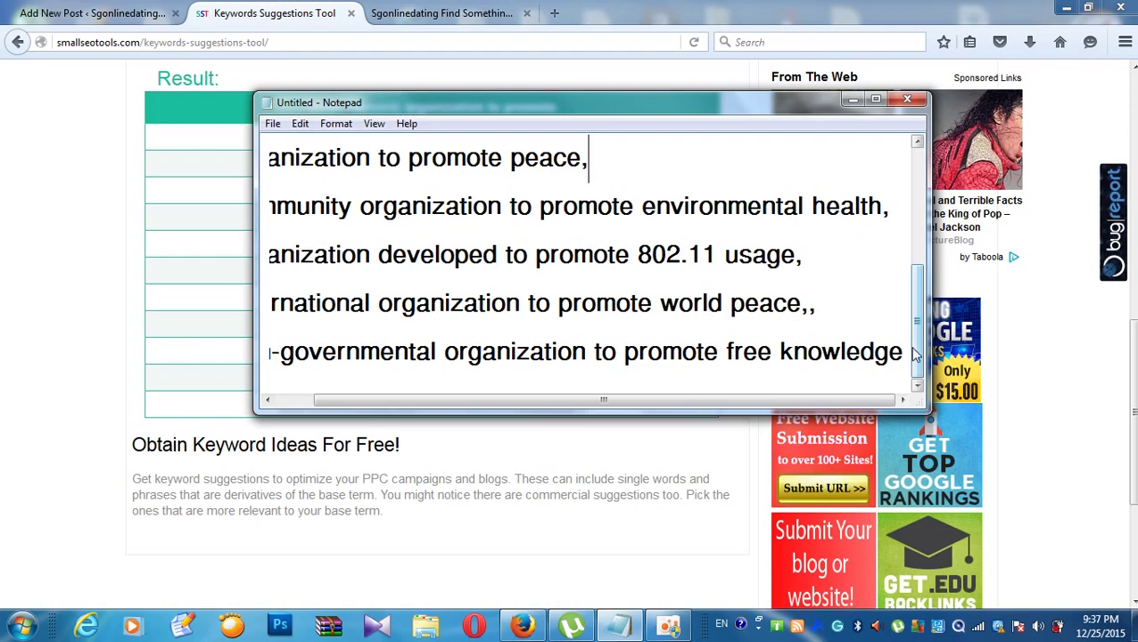
left_click(822, 308)
key("BackSpace")
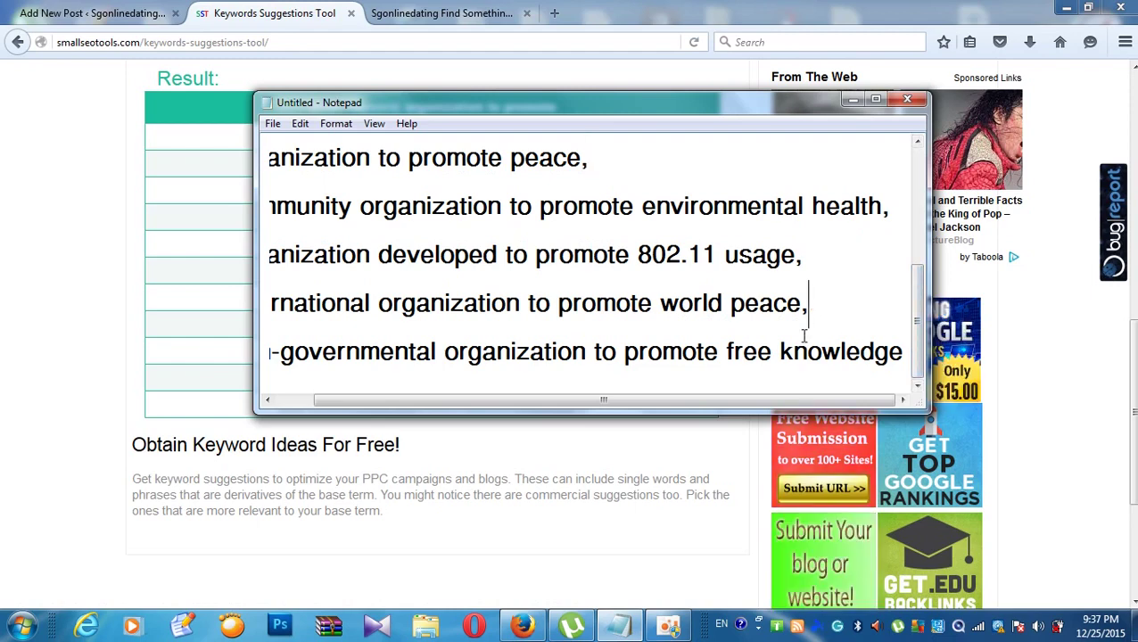
left_click(902, 353)
type(",")
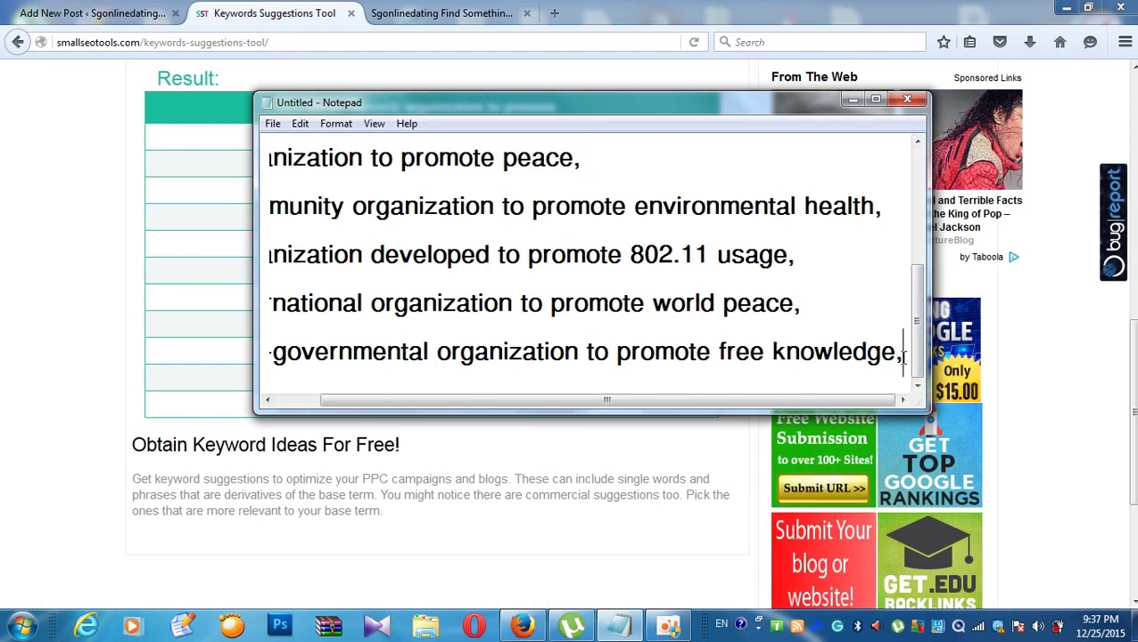
Step: Check the commas on the remaining lines of the Notepad keyword list and select the entire list
left_click(794, 275)
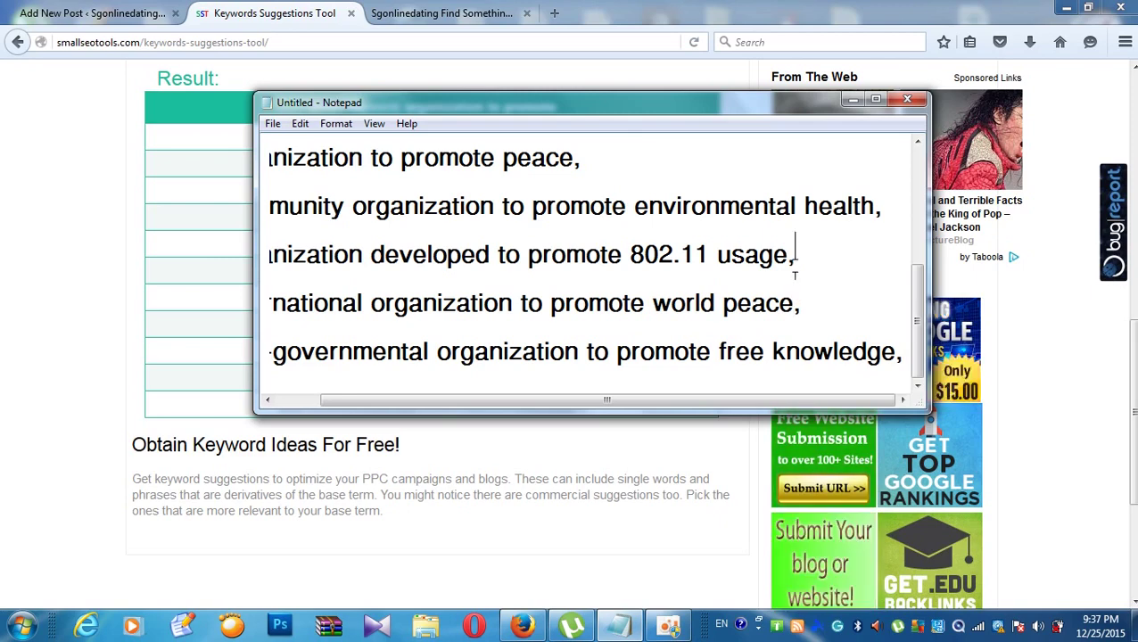
left_click_drag(876, 219, 817, 212)
scroll(625, 178, "up", 2)
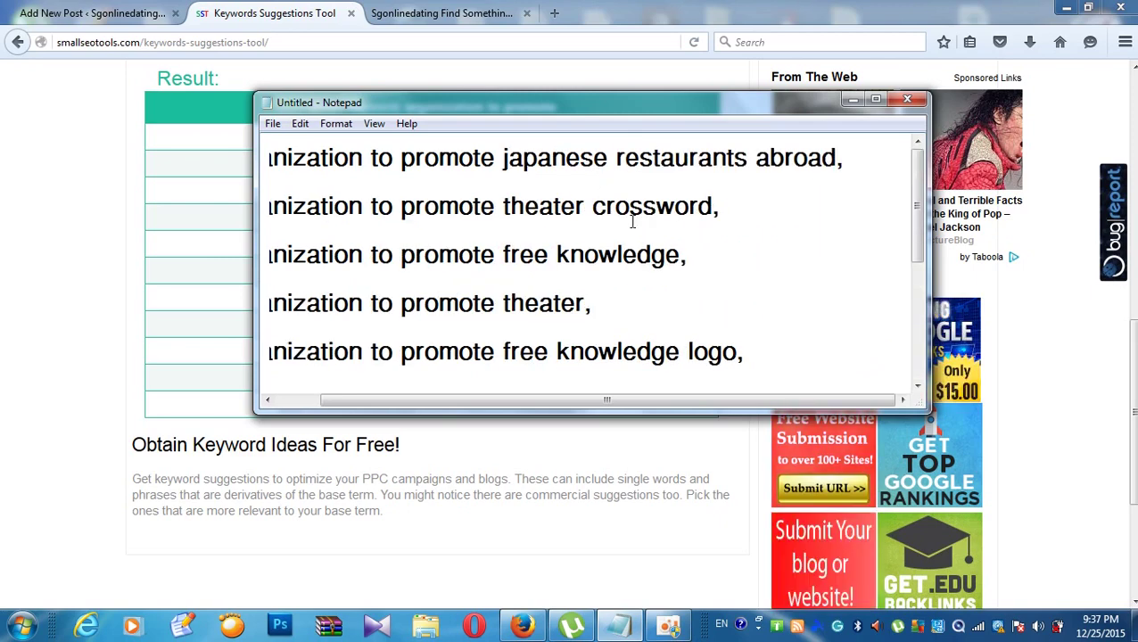
scroll(538, 177, "down", 2)
scroll(496, 211, "up", 2)
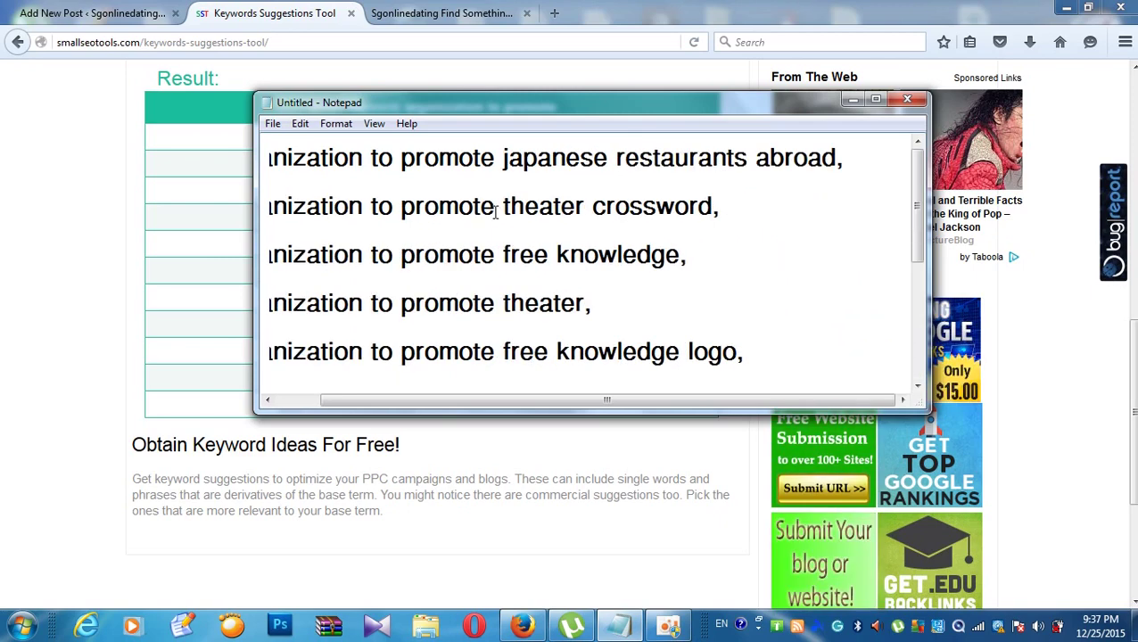
left_click(422, 228)
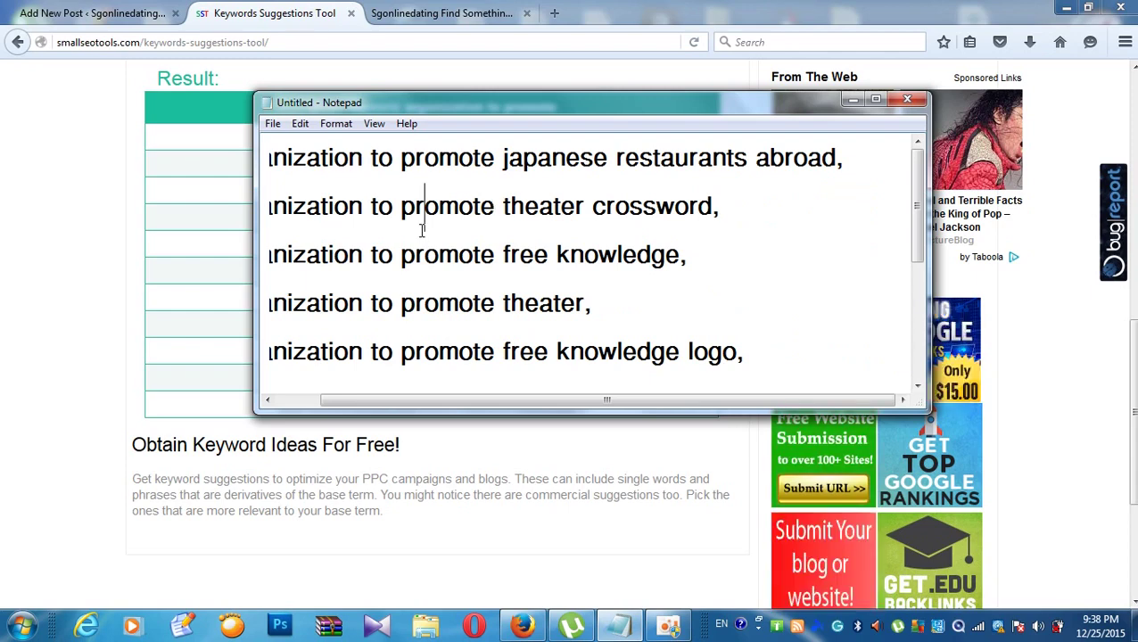
key("ctrl+a")
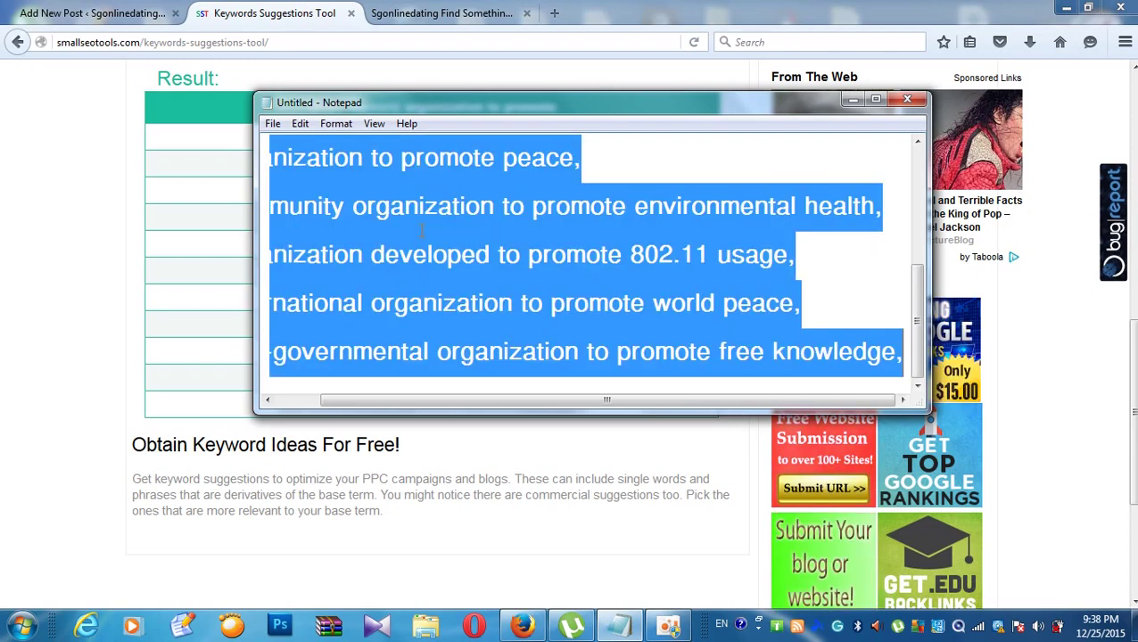
Step: Switch to the WordPress draft and examine the comma-separated Keywords field in the All in One SEO Pack
left_click(93, 13)
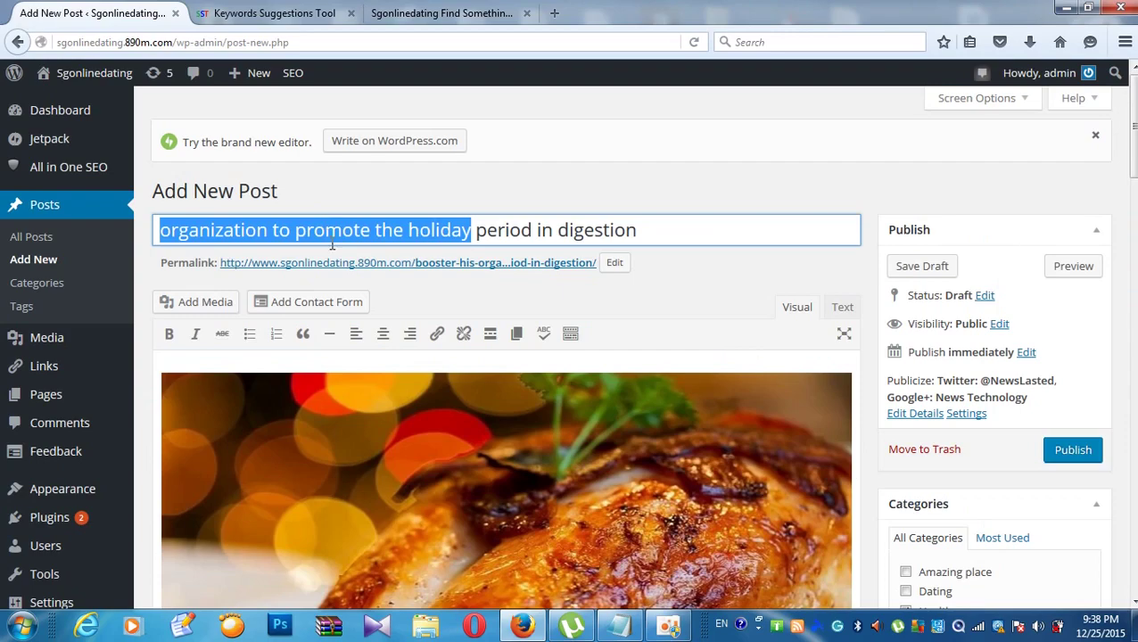
scroll(287, 285, "down", 15)
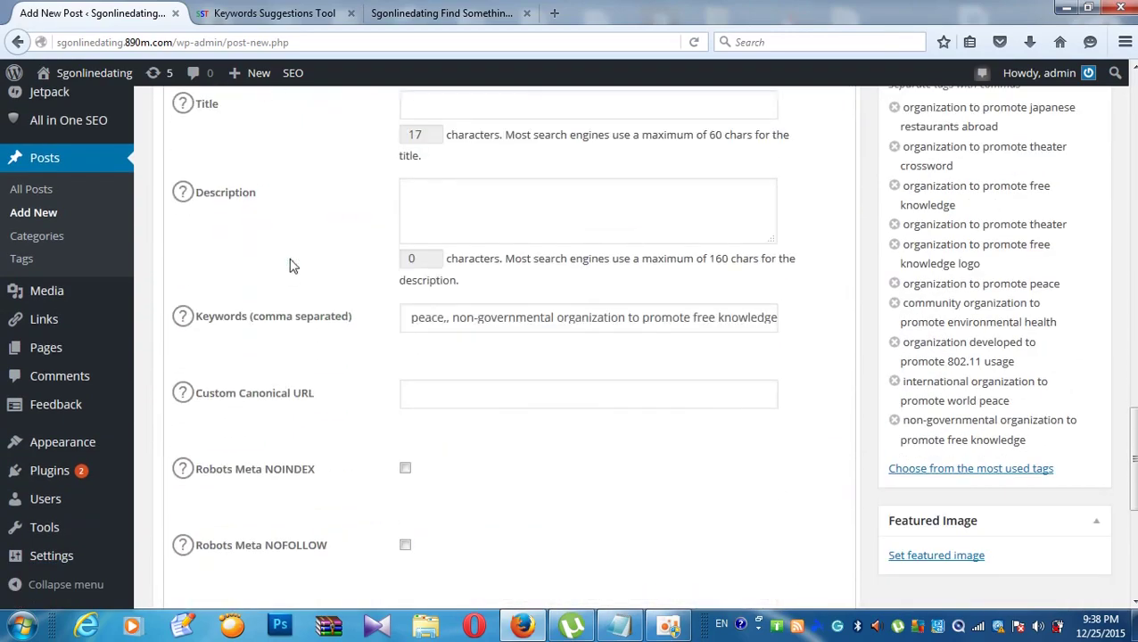
left_click(407, 313)
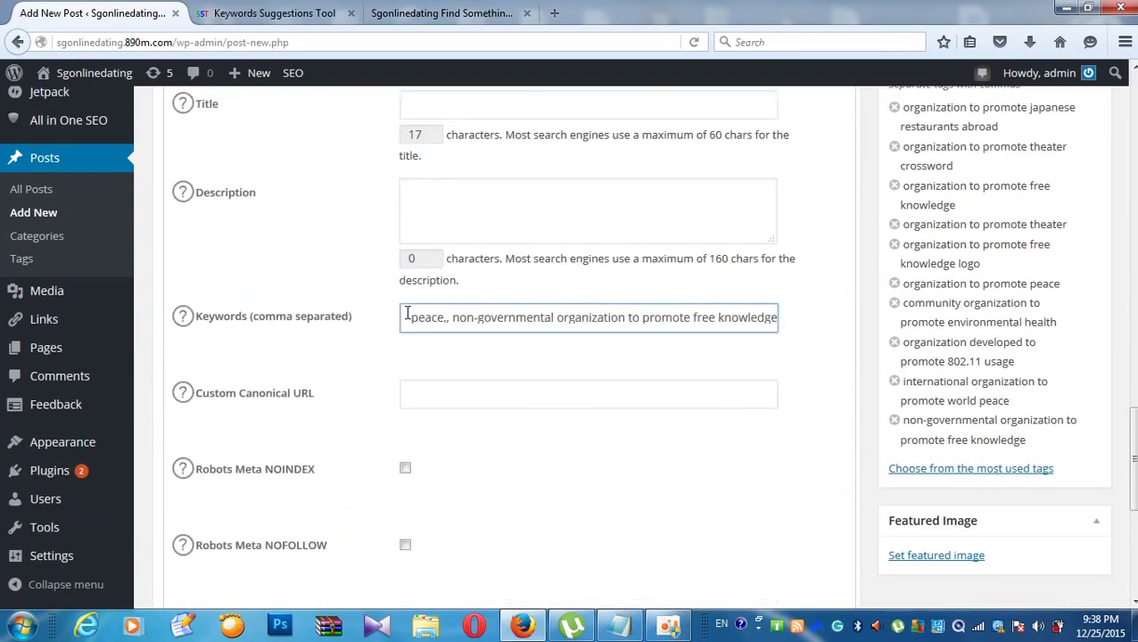
right_click(410, 317)
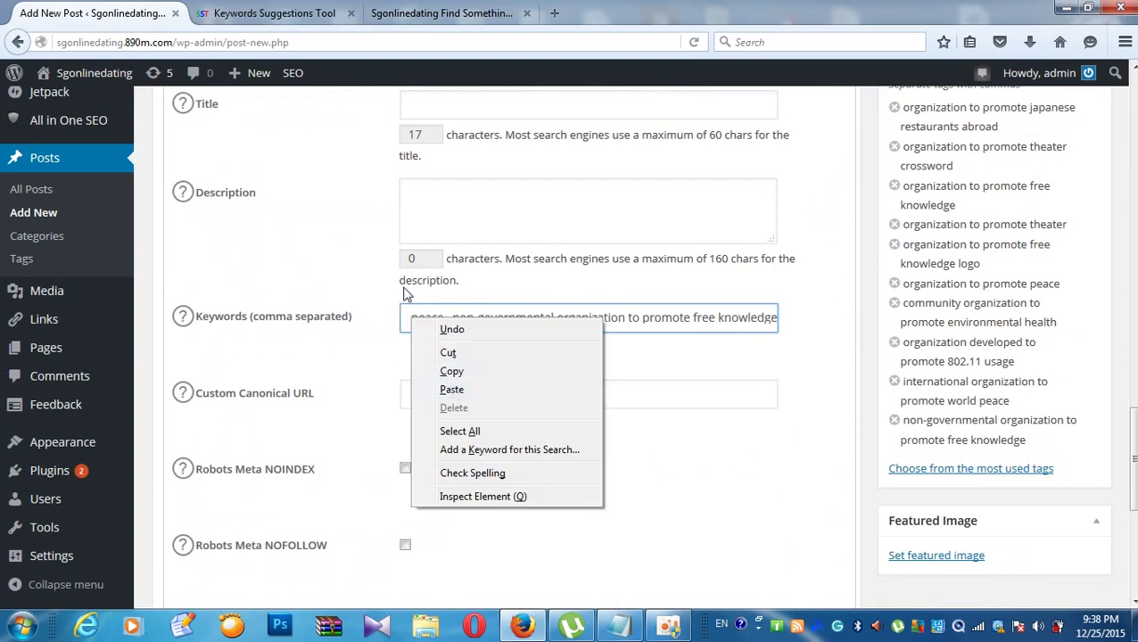
left_click(403, 314)
left_click_drag(414, 325, 562, 303)
left_click(624, 342)
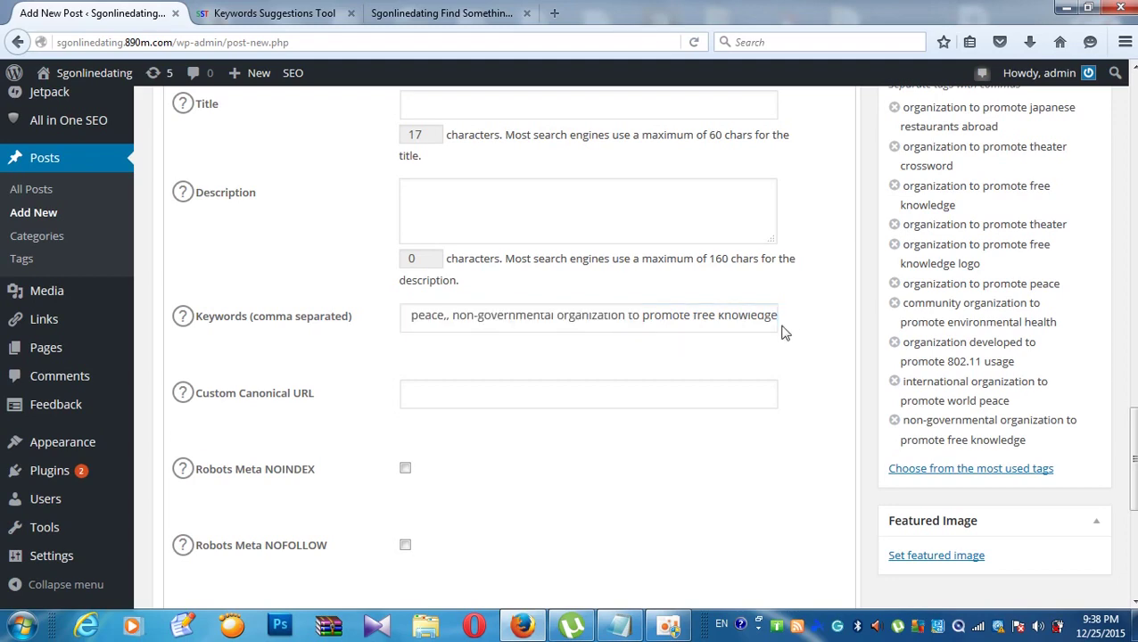
Step: Review the draft's tag list and the Title, Description and Keywords fields of the All in One SEO Pack
scroll(818, 307, "up", 6)
left_click(934, 383)
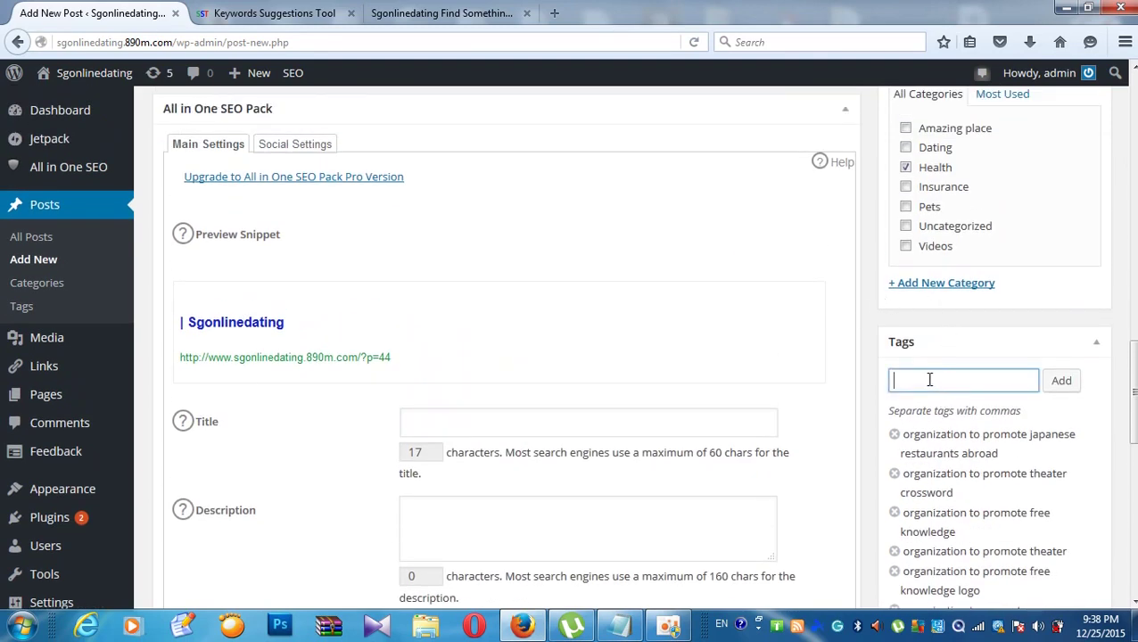
scroll(930, 379, "down", 2)
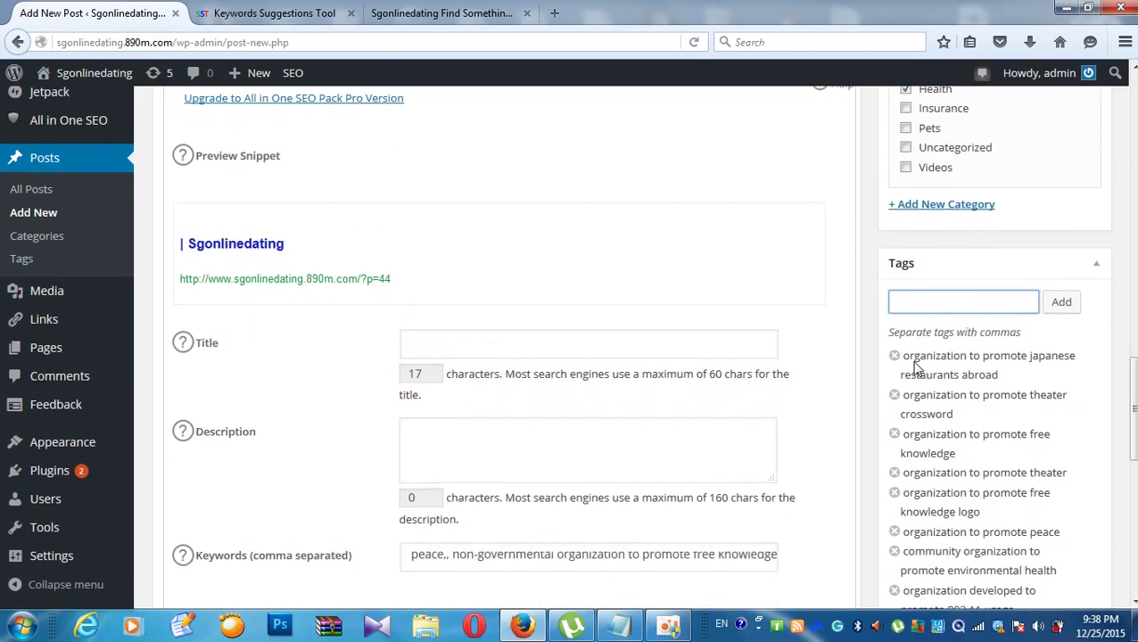
right_click(915, 306)
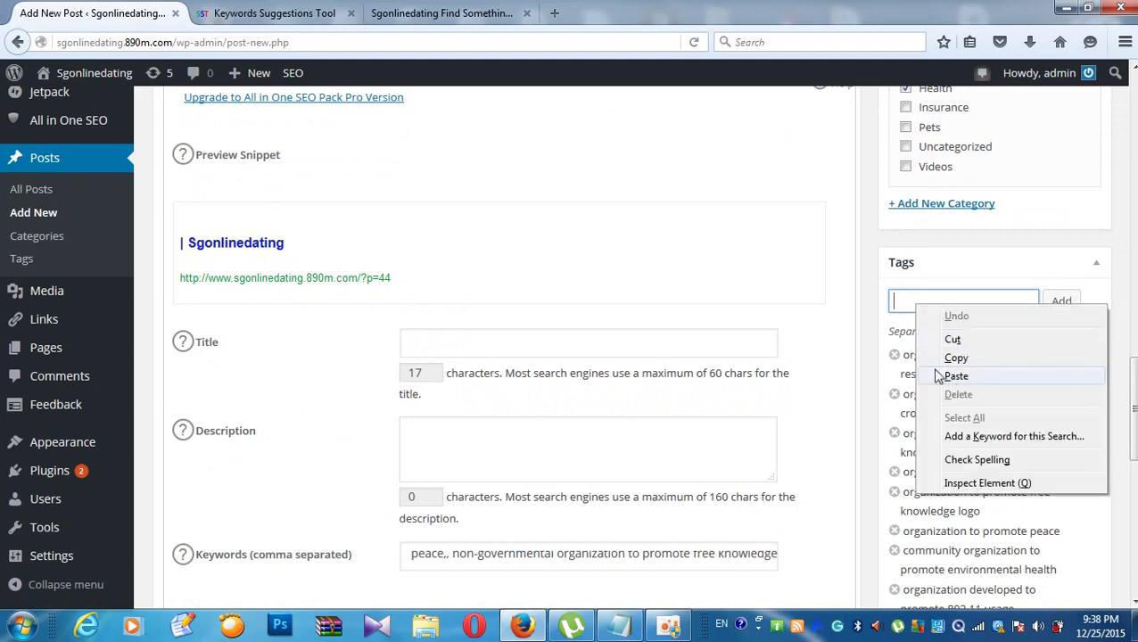
left_click(901, 300)
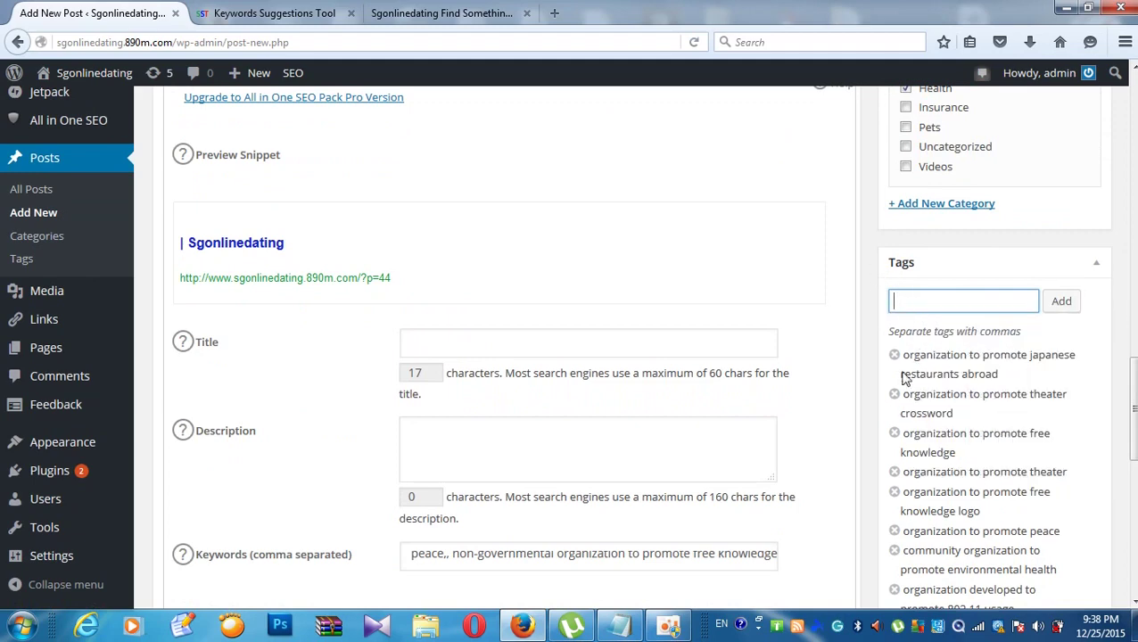
scroll(905, 366, "down", 5)
scroll(787, 321, "up", 6)
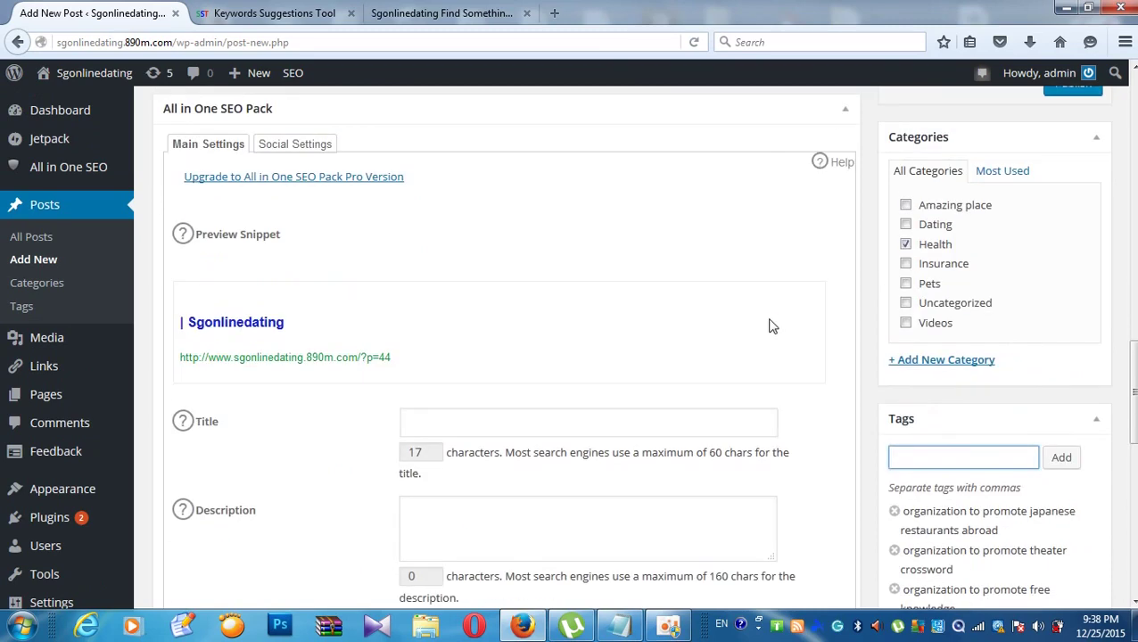
scroll(722, 304, "down", 2)
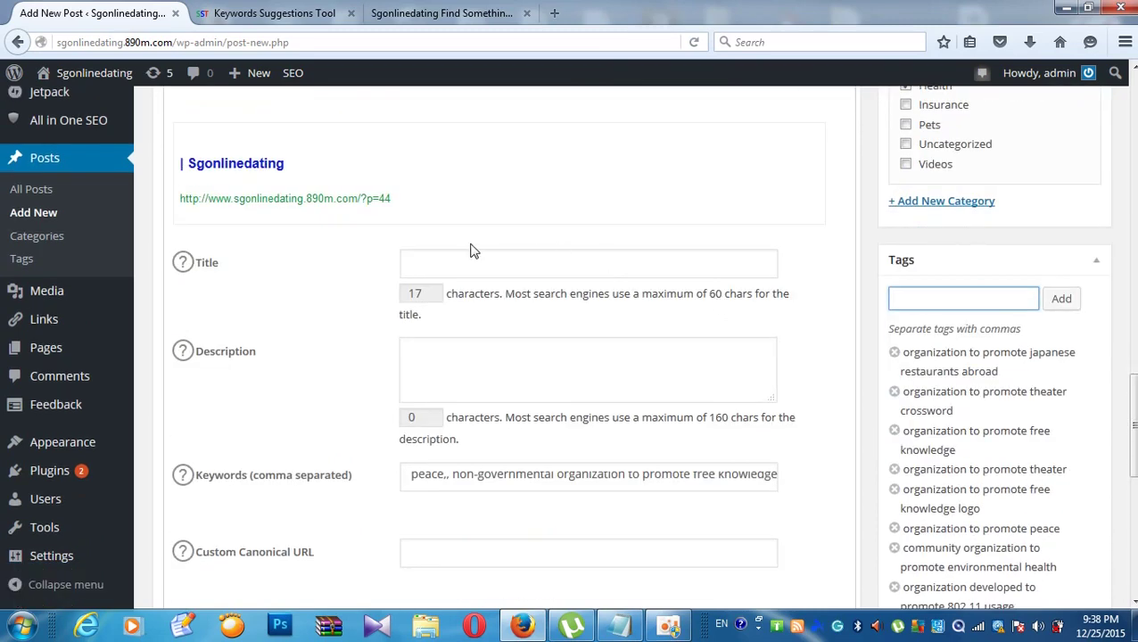
scroll(474, 251, "up", 1)
scroll(463, 238, "up", 2)
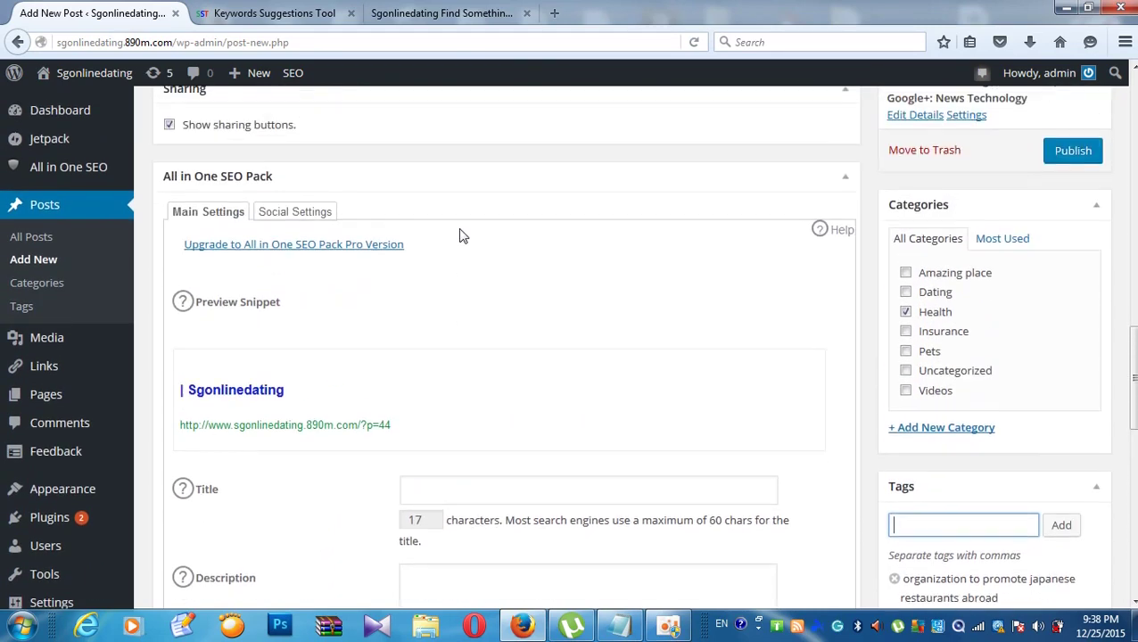
scroll(461, 233, "down", 4)
scroll(460, 235, "up", 4)
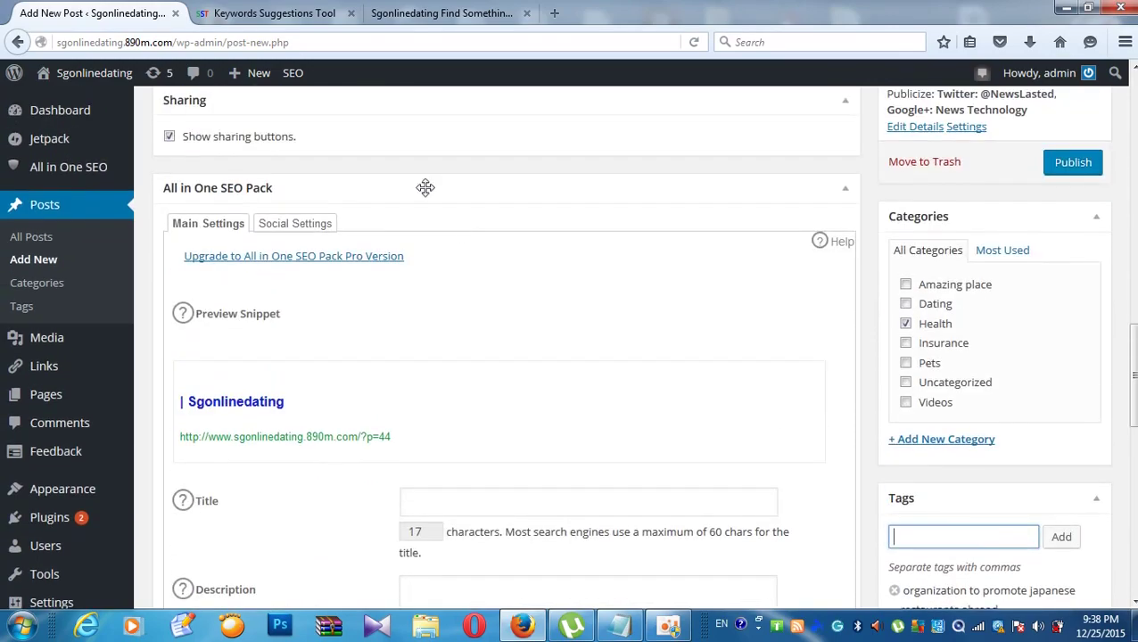
scroll(427, 190, "up", 7)
Step: Switch to the Sgonlinedating home page and look through its featured and latest posts
left_click(496, 12)
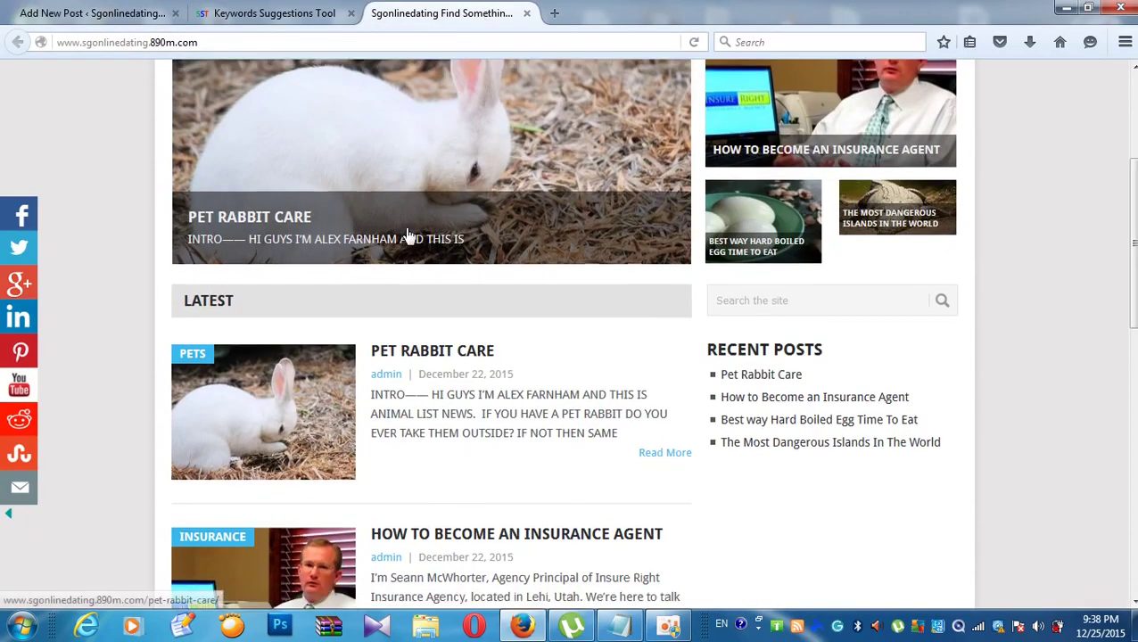
scroll(407, 235, "up", 2)
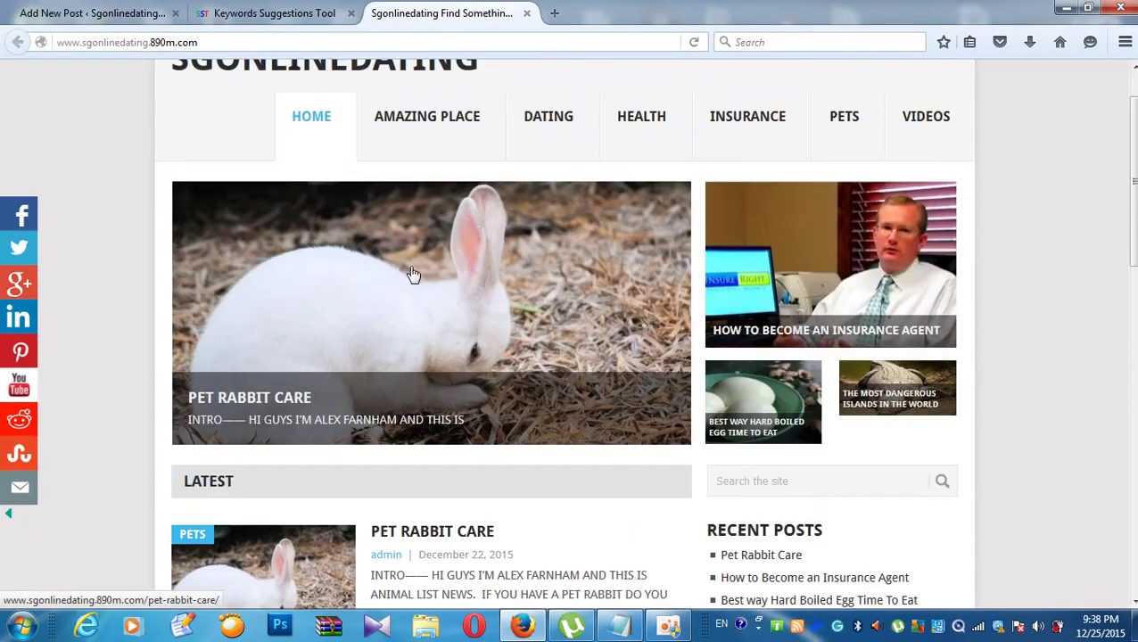
scroll(378, 259, "down", 3)
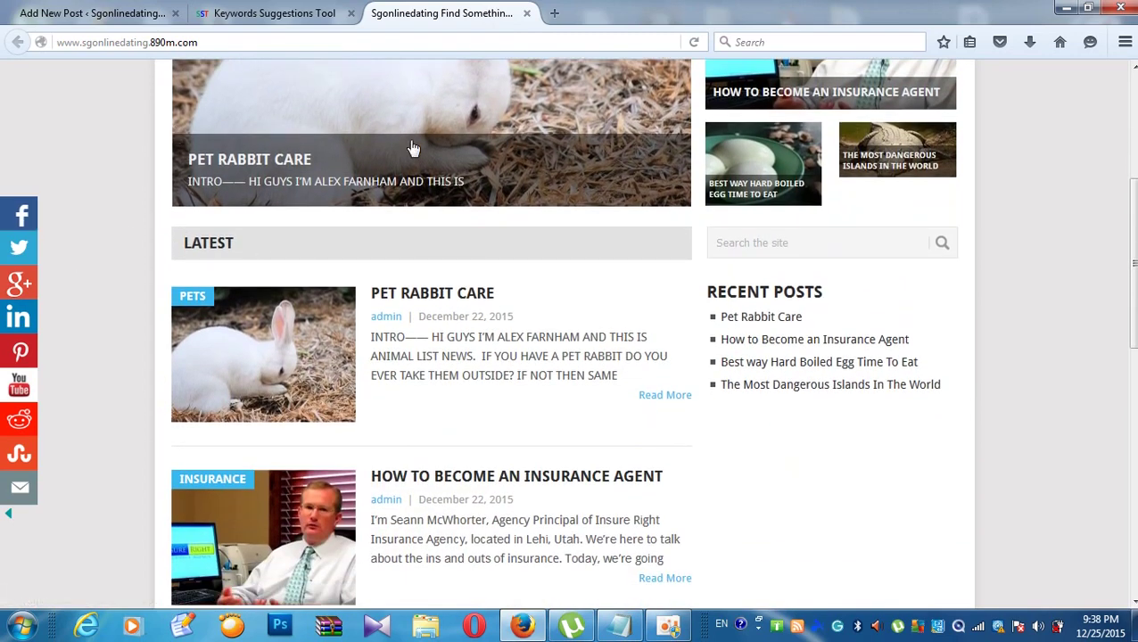
scroll(317, 109, "down", 1)
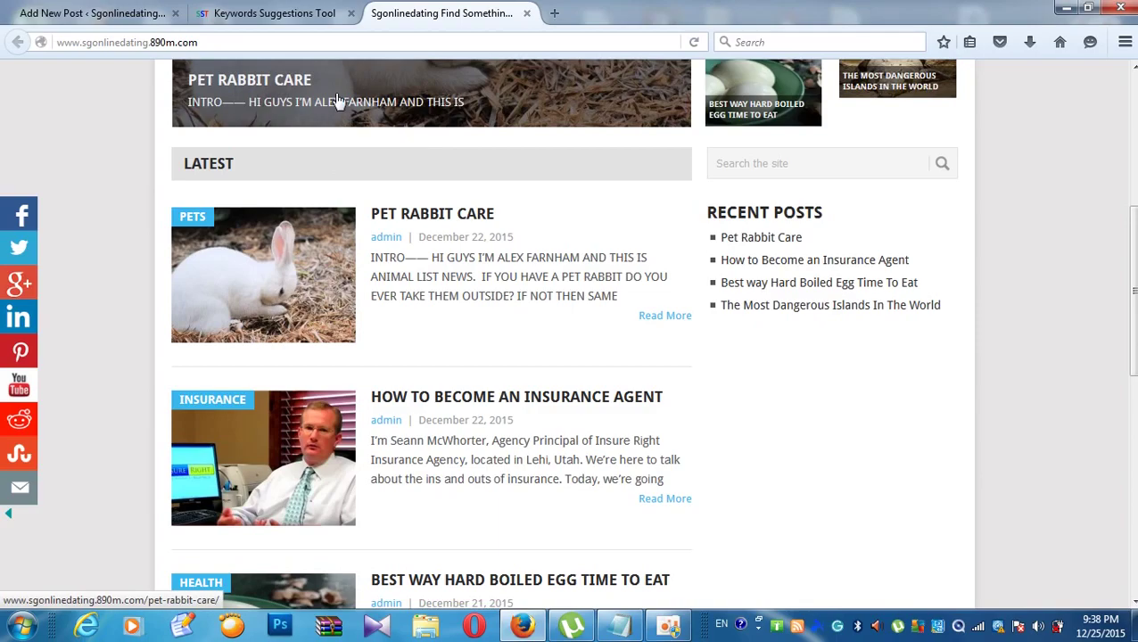
scroll(338, 102, "down", 2)
scroll(335, 99, "up", 7)
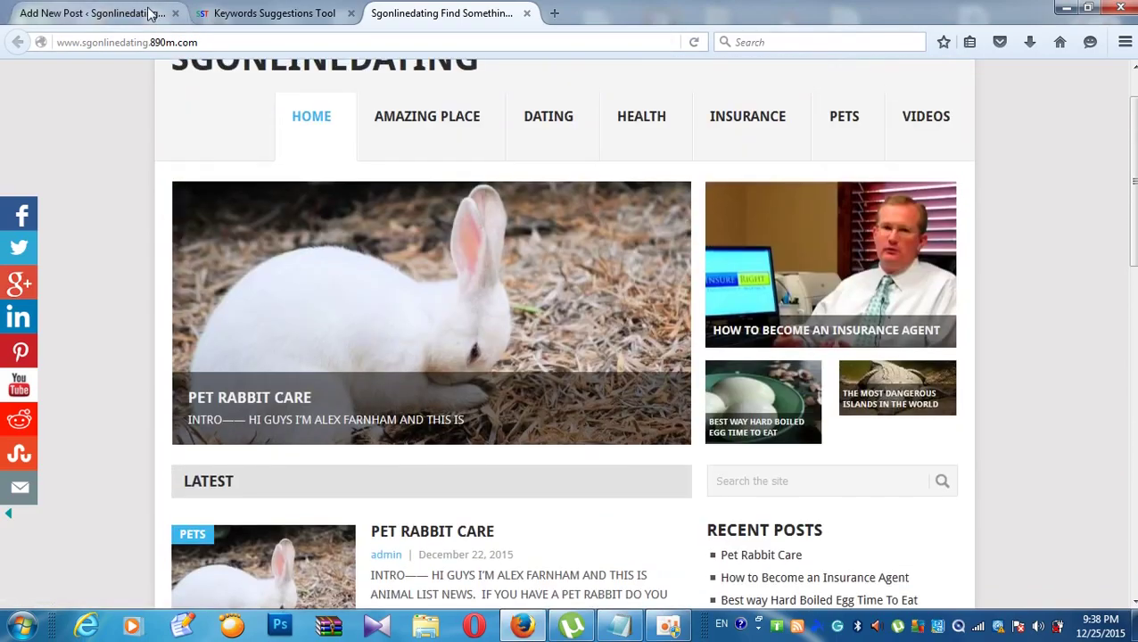
Step: Return to the WordPress draft and copy the post title "organization to promote the holiday period in digestion"
left_click(152, 14)
scroll(371, 220, "down", 10)
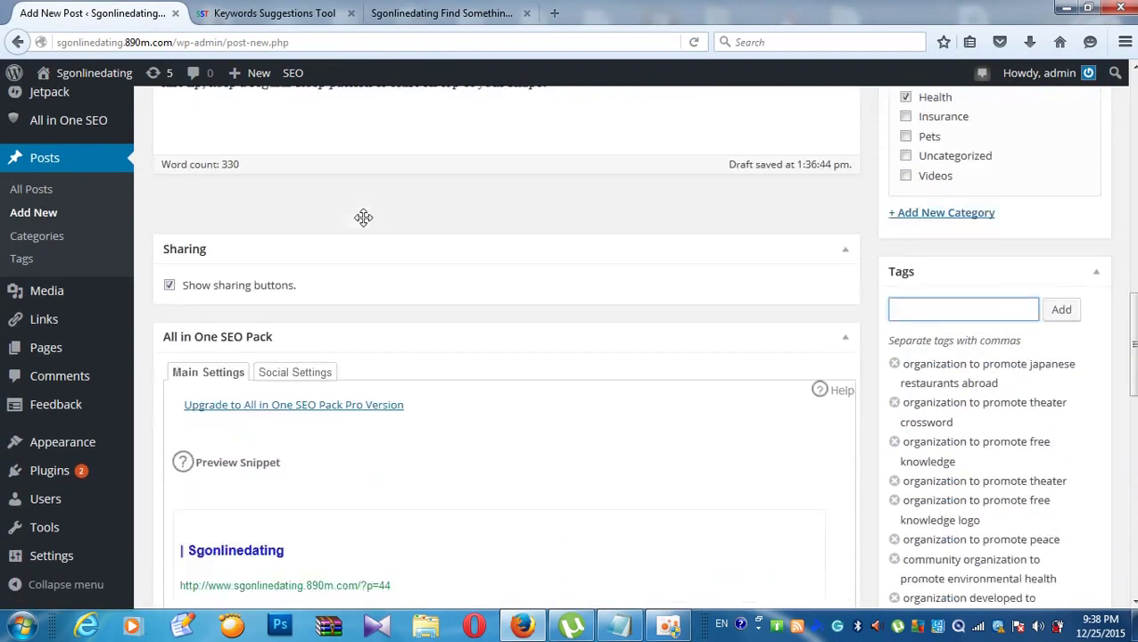
scroll(443, 174, "up", 10)
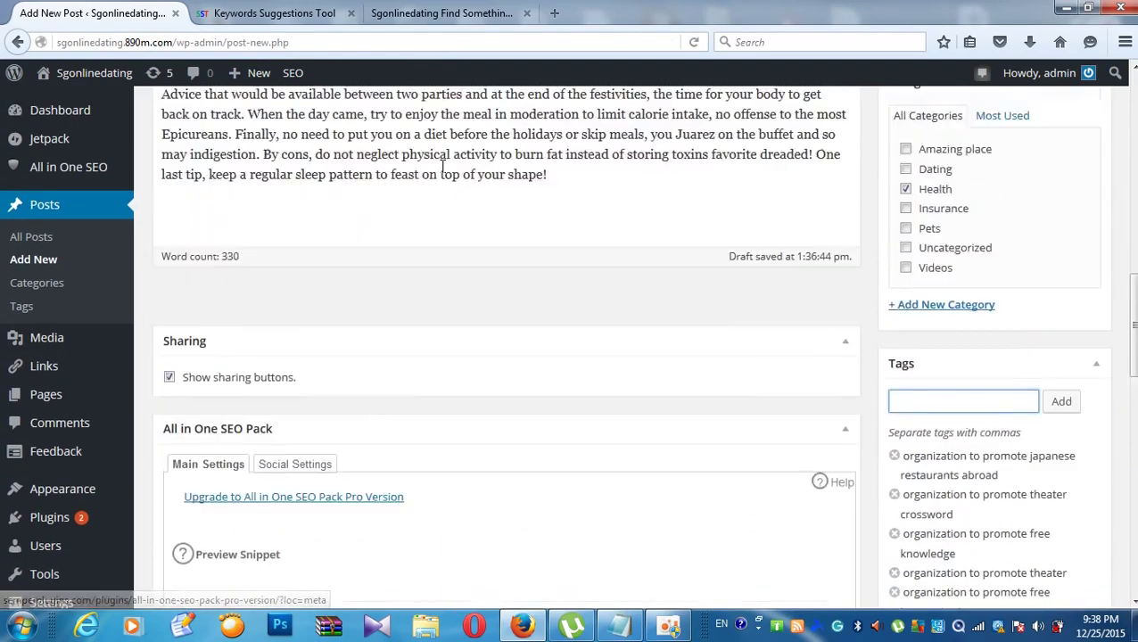
scroll(445, 210, "up", 3)
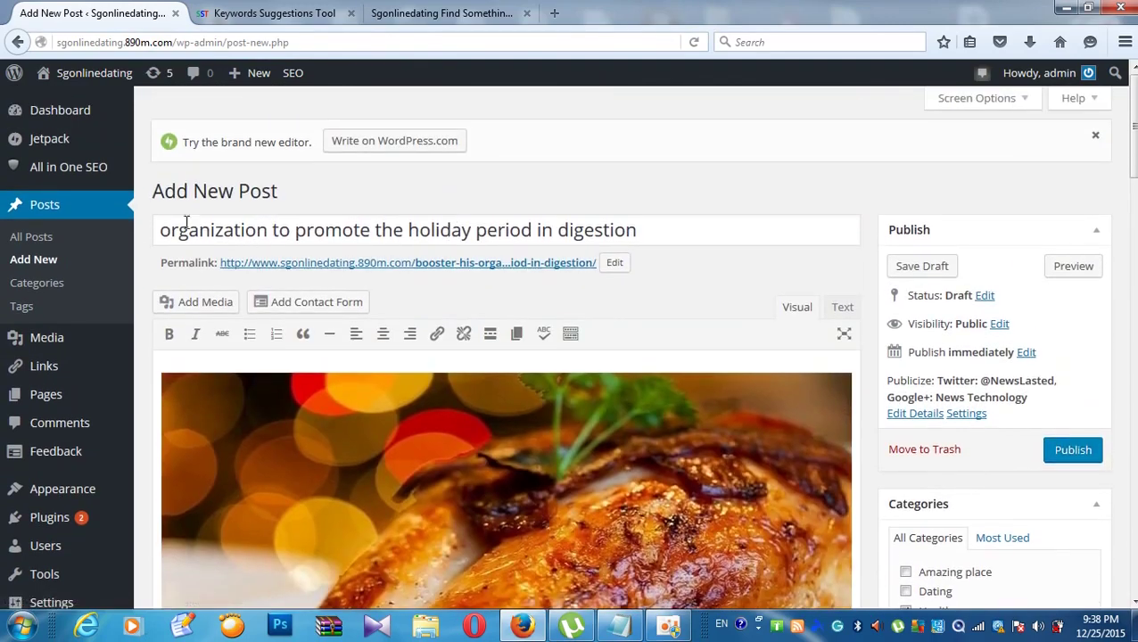
left_click_drag(154, 231, 636, 234)
right_click(626, 234)
left_click(667, 290)
Step: Paste the post title into the main SEO Title field of the All in One SEO Pack and check the preview snippet
scroll(575, 254, "down", 1)
scroll(575, 254, "down", 15)
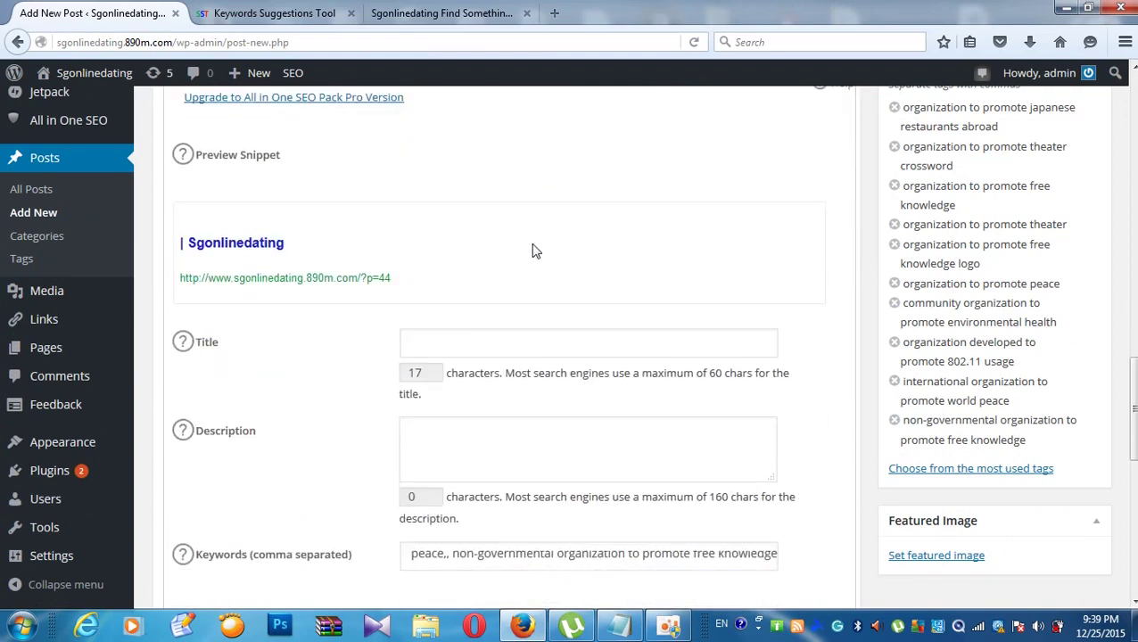
left_click(451, 339)
right_click(450, 326)
left_click(444, 342)
right_click(450, 337)
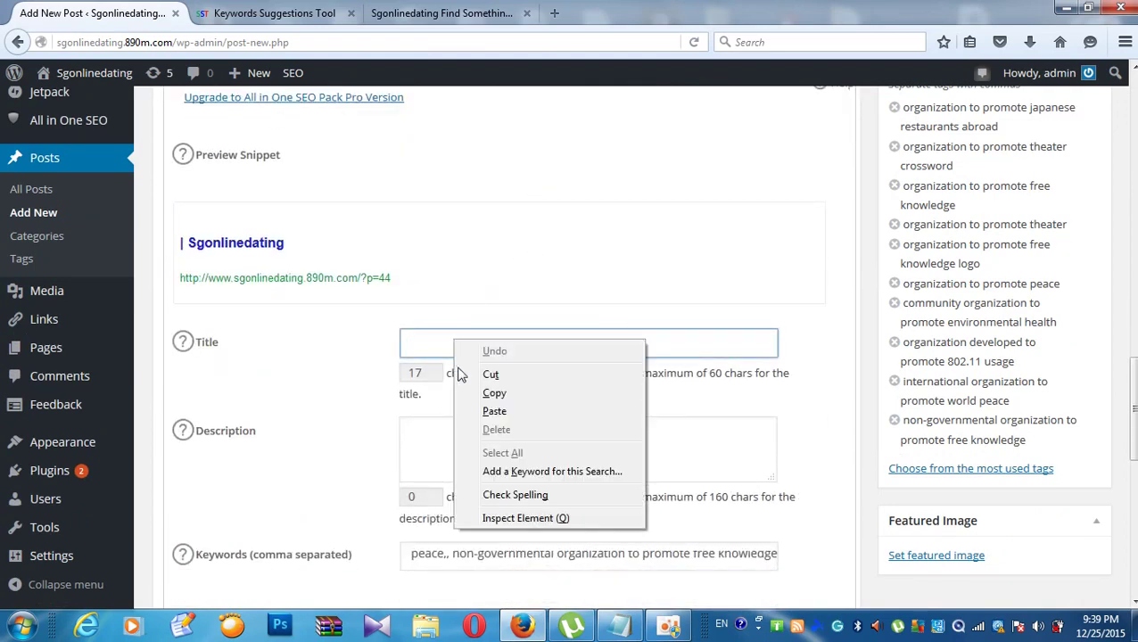
left_click(490, 411)
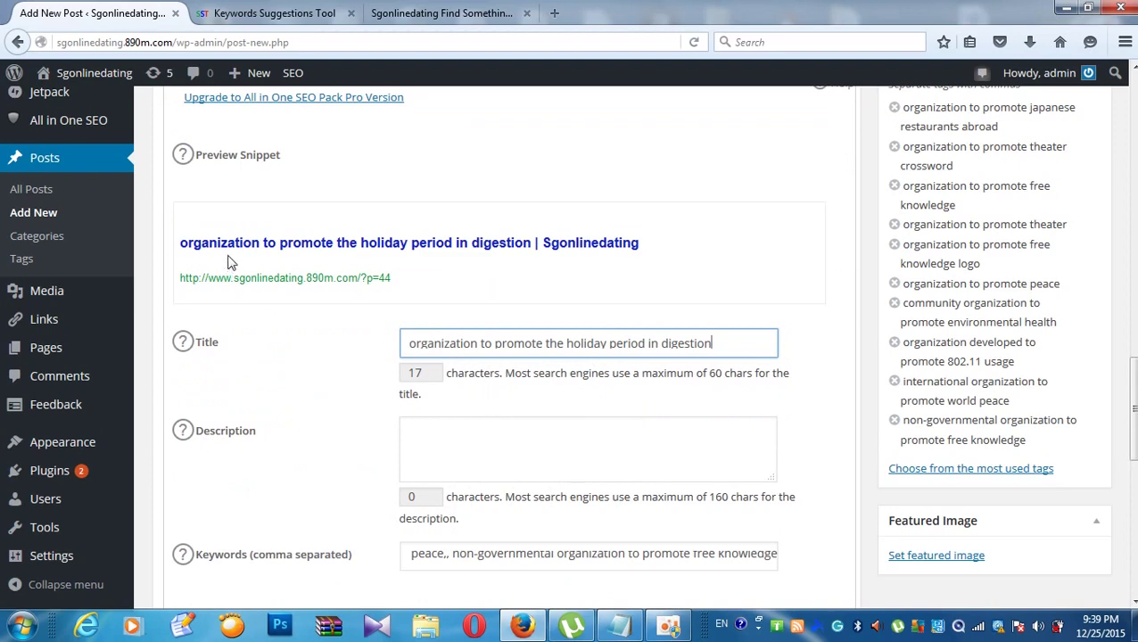
scroll(228, 260, "up", 2)
scroll(214, 227, "down", 2)
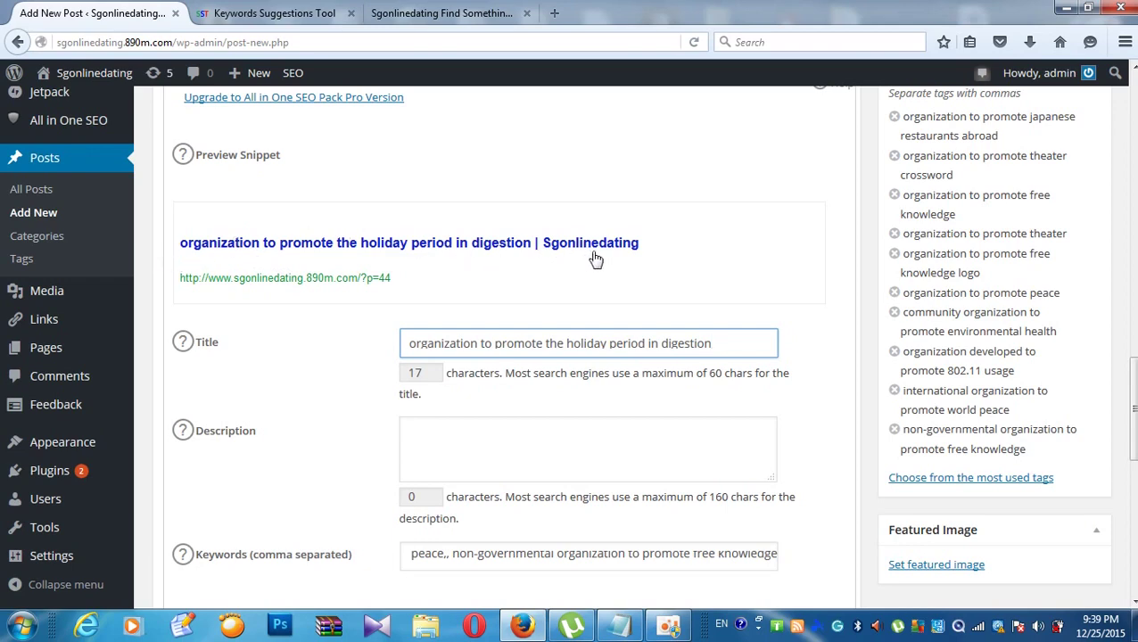
scroll(390, 311, "down", 3)
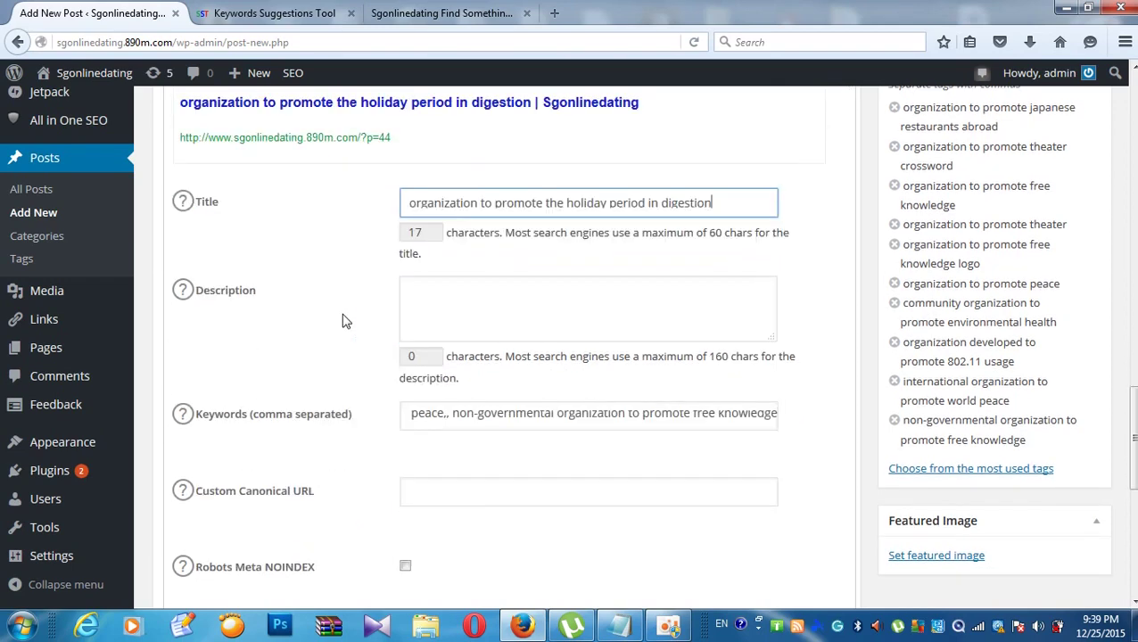
Step: Paste "organization to promote the holiday period in digestion" as the Title in the SEO pack's social settings
scroll(347, 284, "up", 7)
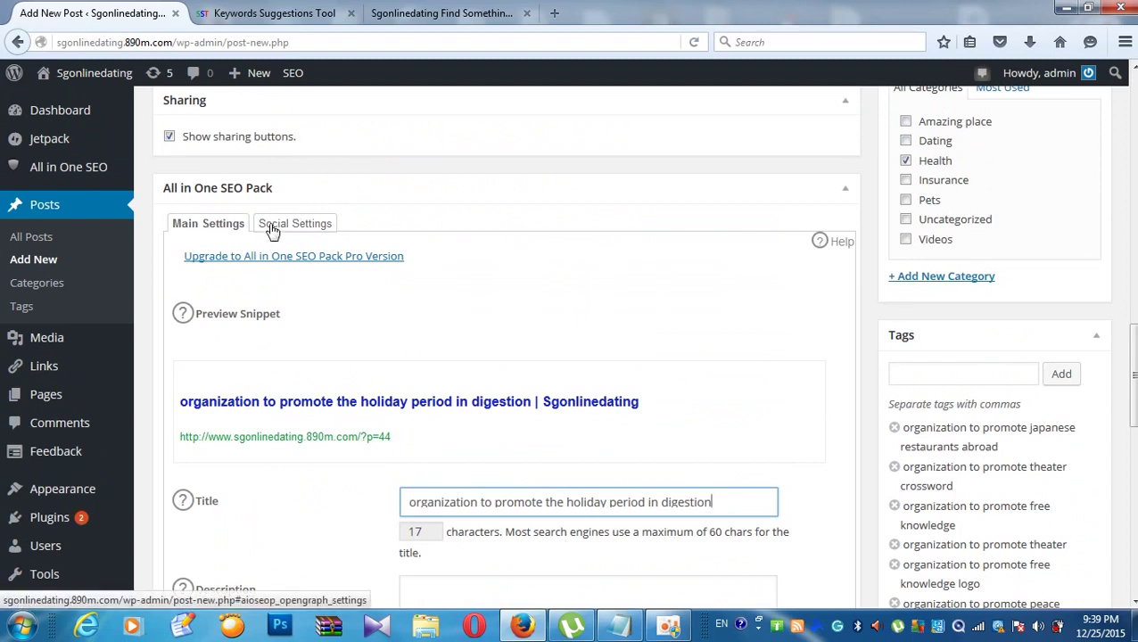
left_click(272, 228)
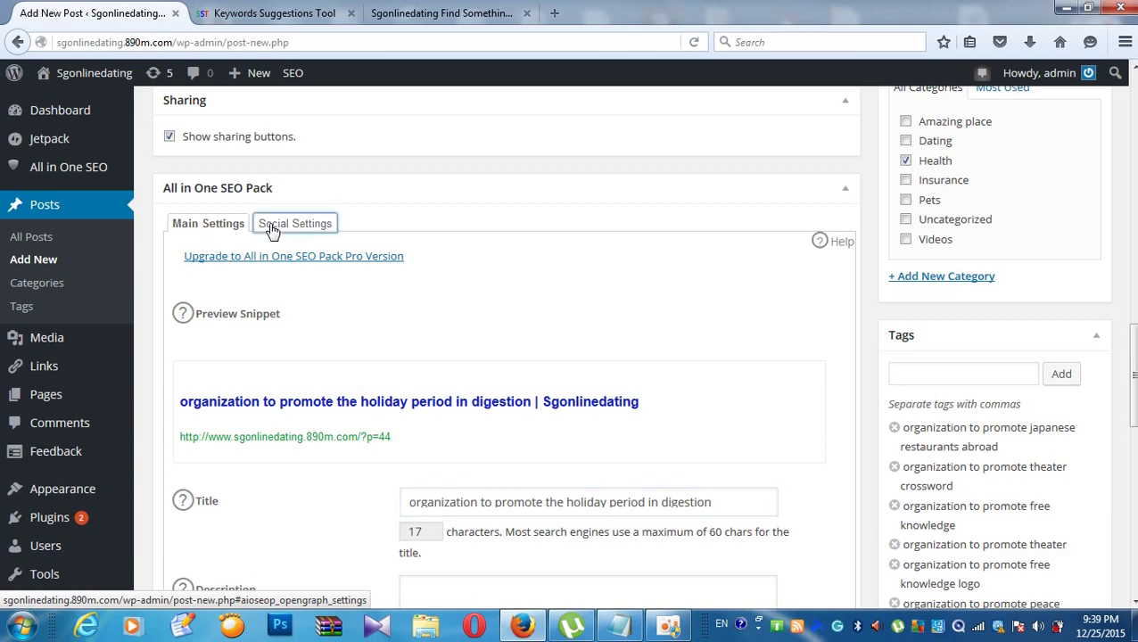
right_click(408, 264)
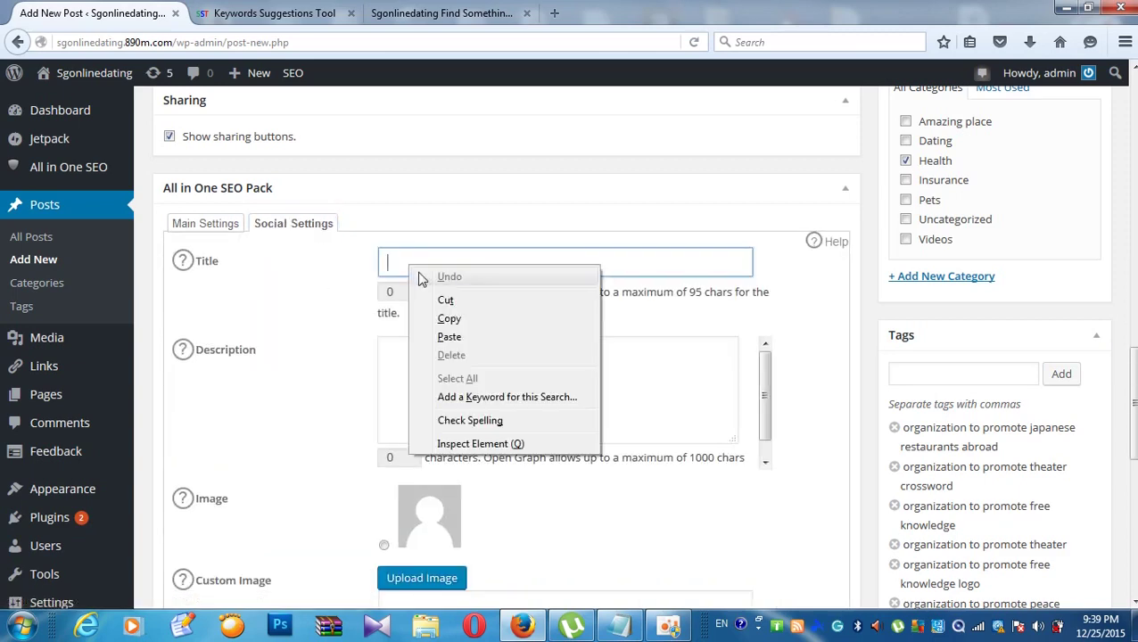
left_click(447, 337)
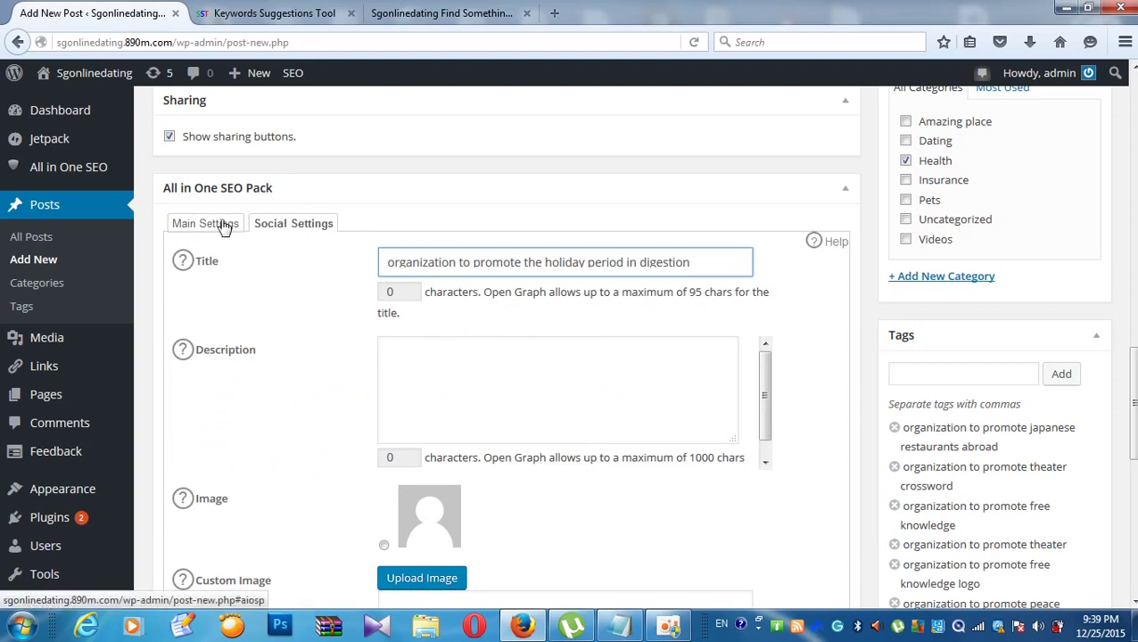
Step: Examine the Title and Description fields in both the social and main settings of the All in One SEO Pack
scroll(229, 232, "up", 4)
scroll(257, 260, "down", 5)
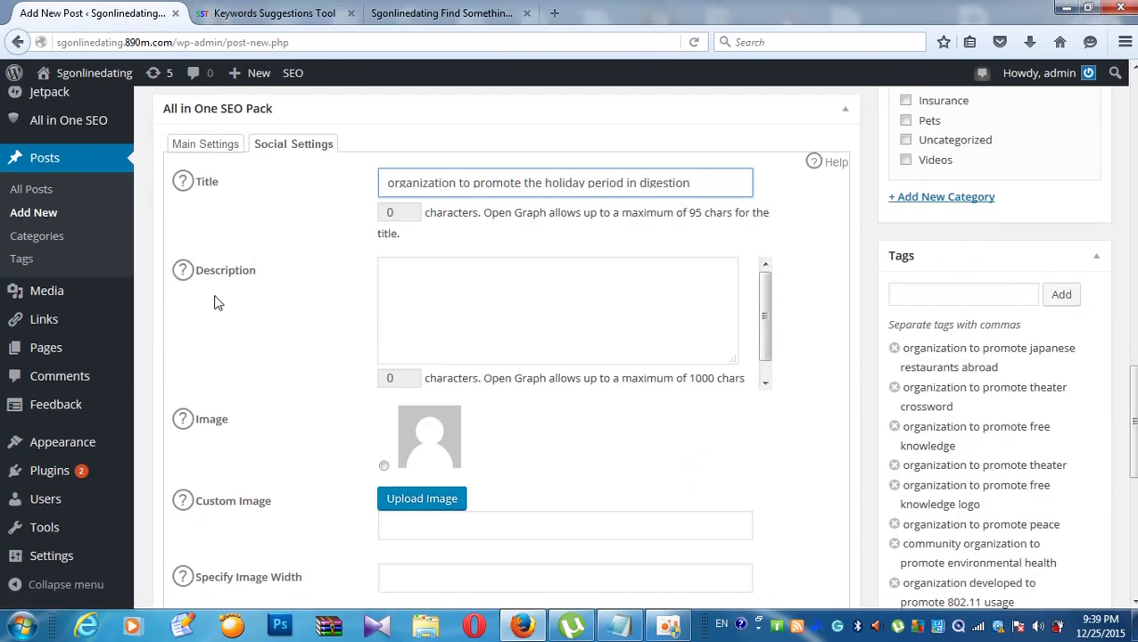
left_click(382, 277)
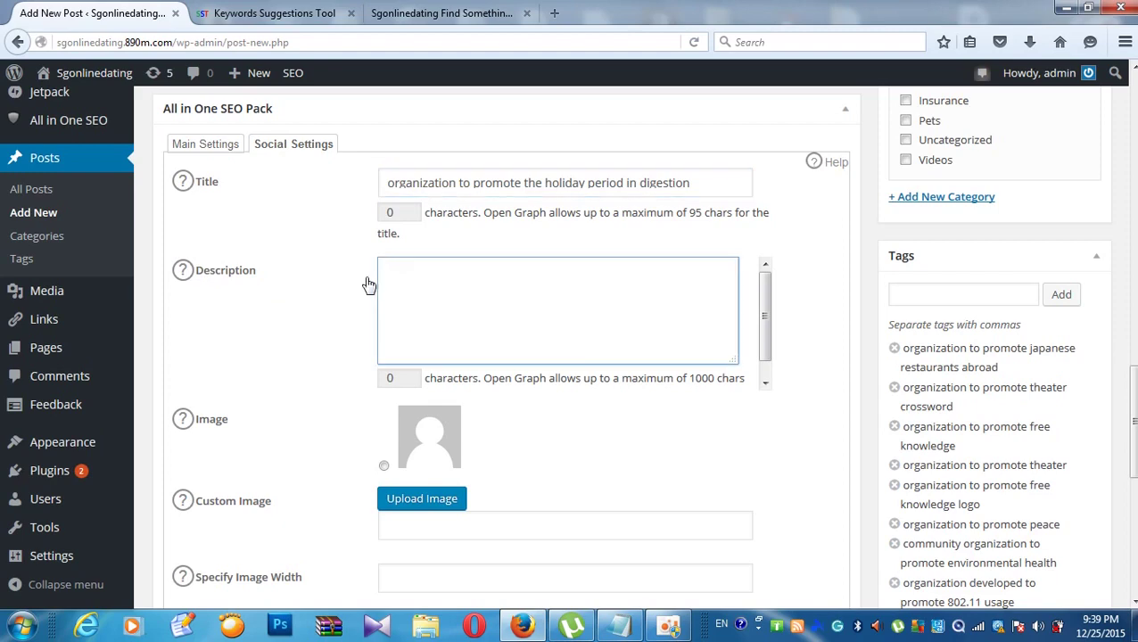
scroll(369, 285, "up", 2)
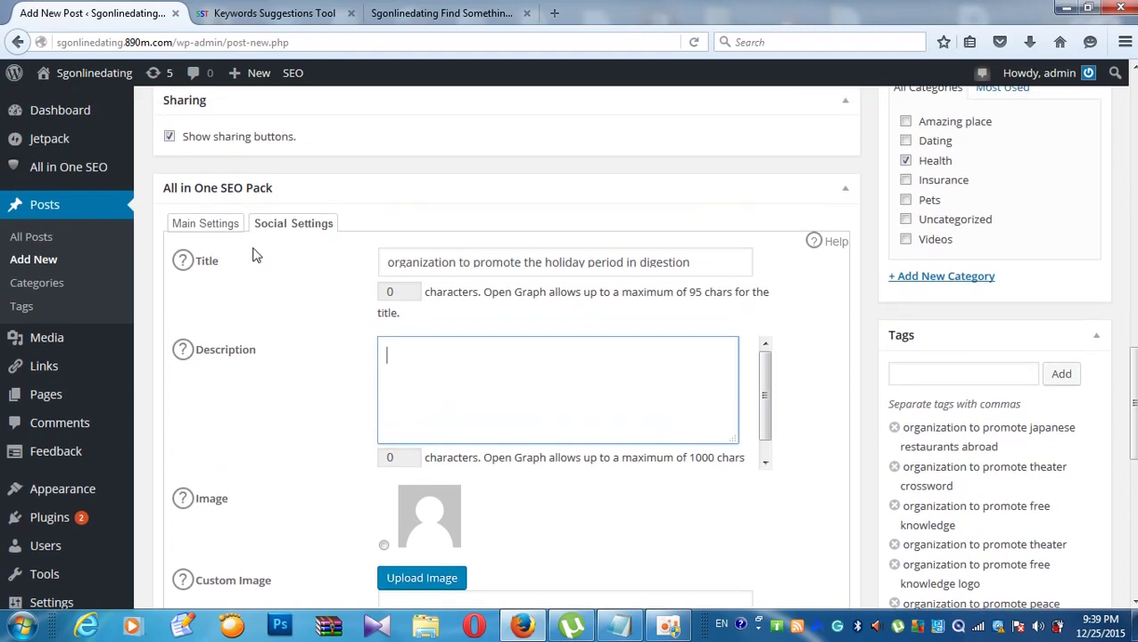
left_click(210, 228)
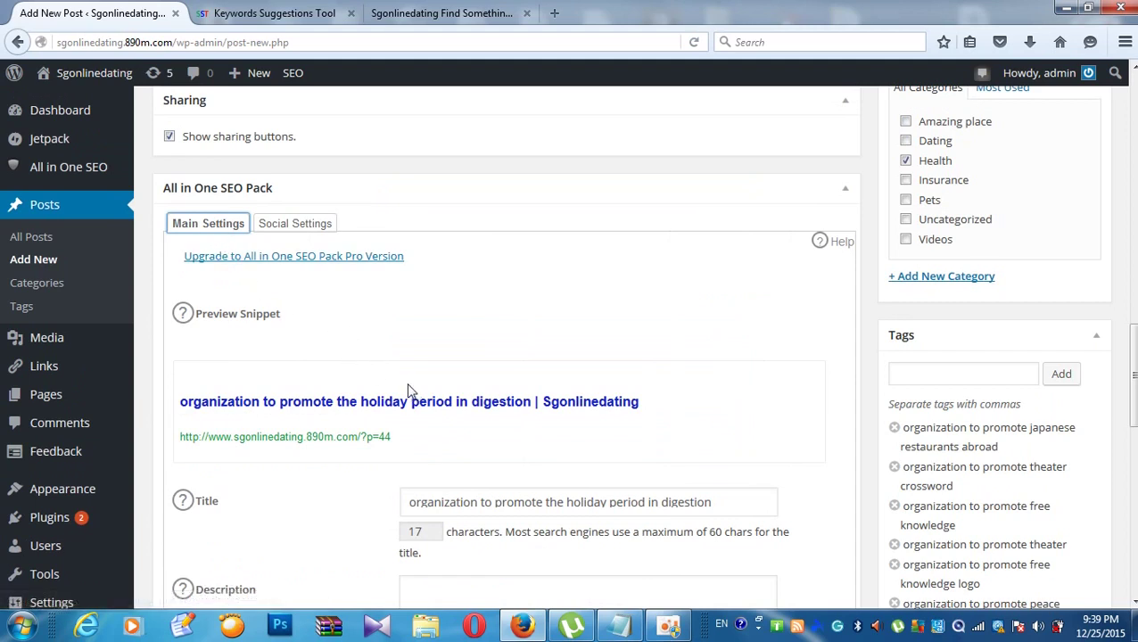
left_click(327, 228)
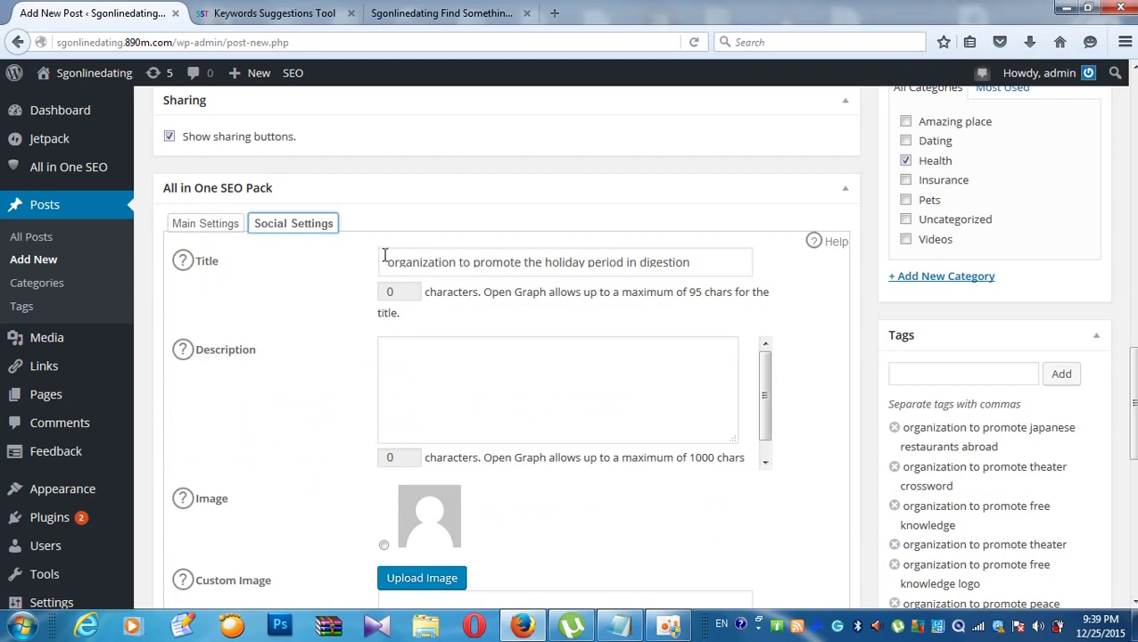
Step: Copy the article's first body paragraph from "To help your body absorb the excess" through "looped by the inevitable ..."
scroll(384, 258, "up", 5)
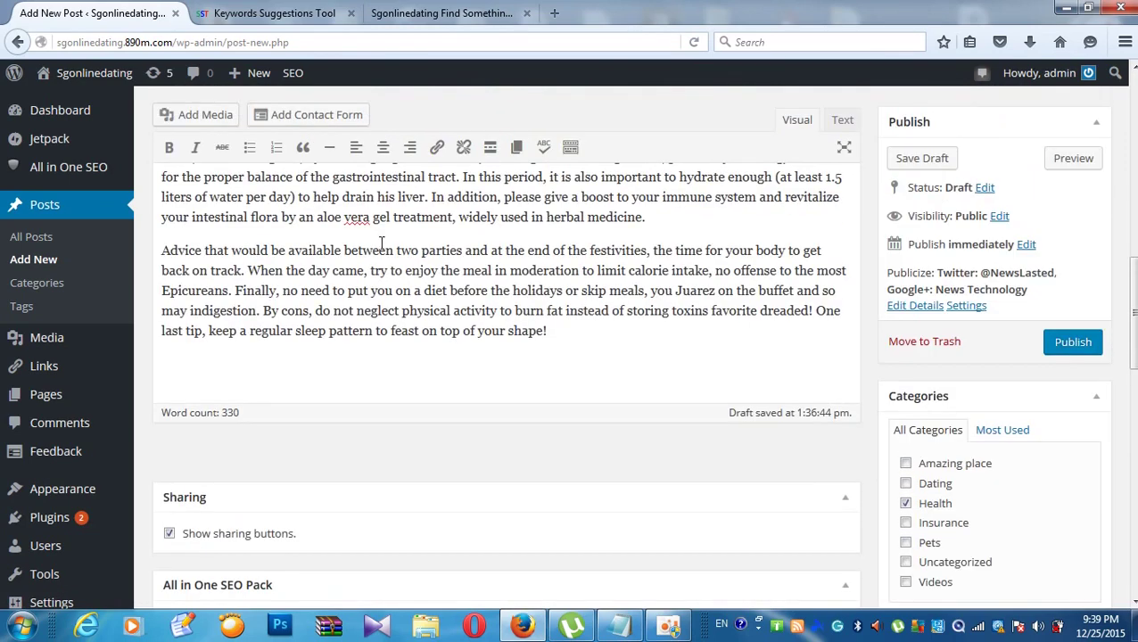
scroll(381, 237, "down", 3)
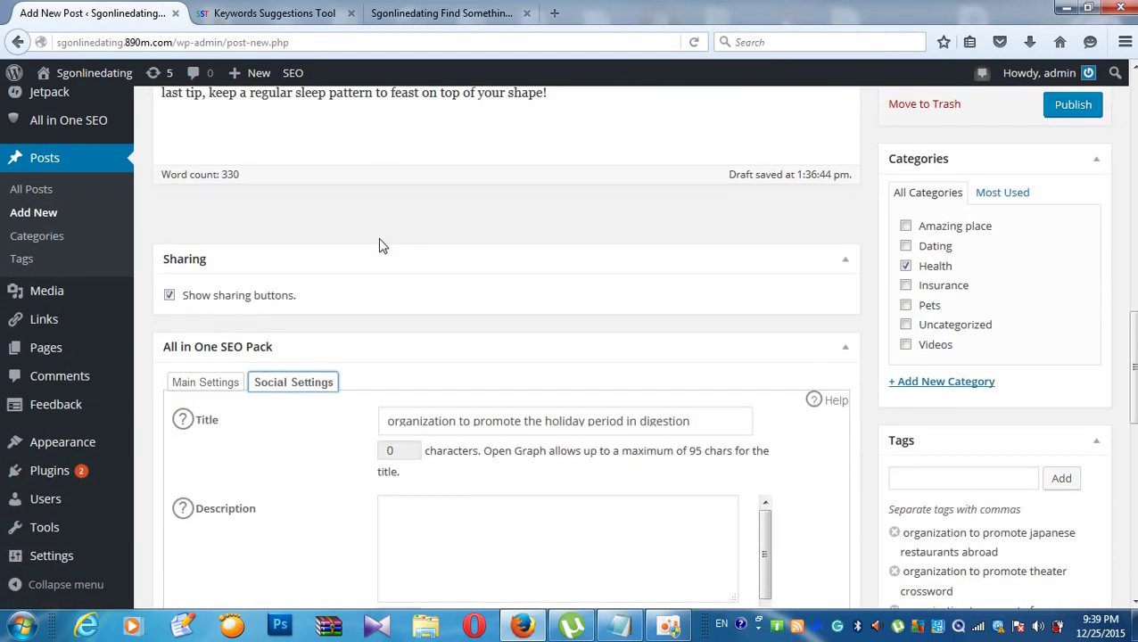
scroll(379, 245, "up", 5)
scroll(380, 239, "up", 2)
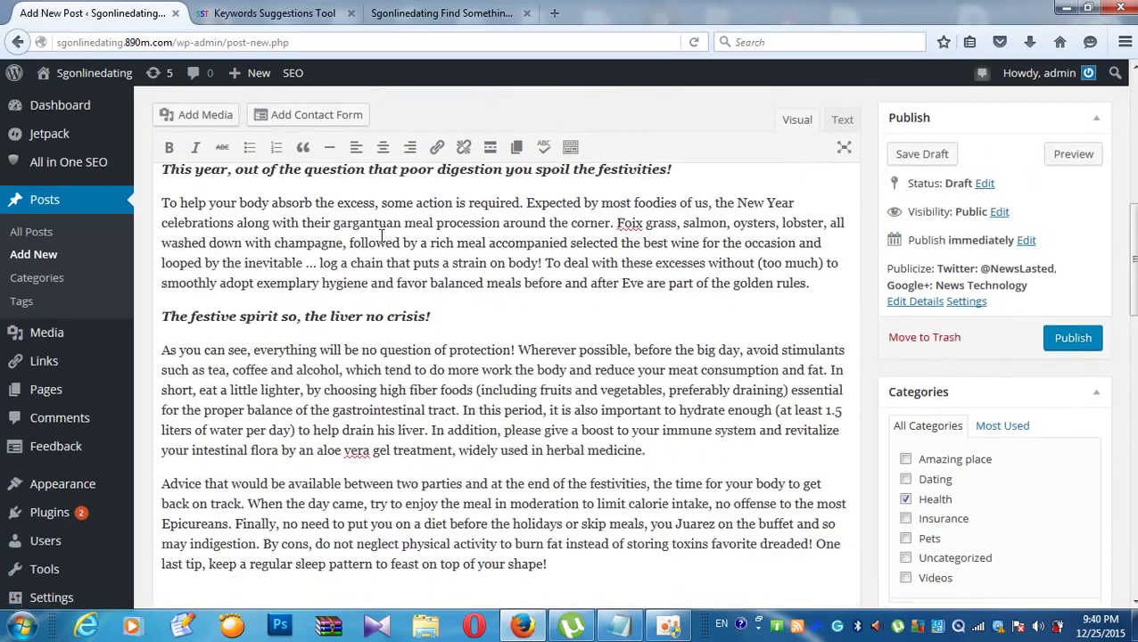
scroll(381, 239, "down", 6)
scroll(381, 239, "up", 6)
scroll(379, 234, "up", 2)
scroll(379, 234, "down", 3)
left_click_drag(160, 286, 322, 348)
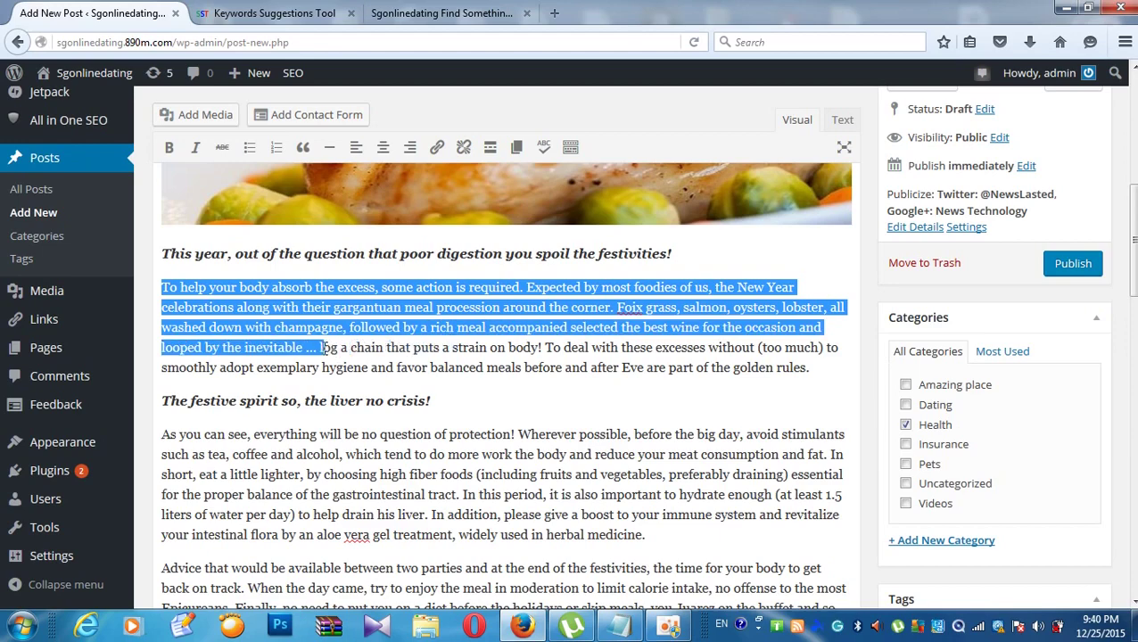
right_click(286, 318)
left_click(310, 375)
scroll(282, 339, "down", 5)
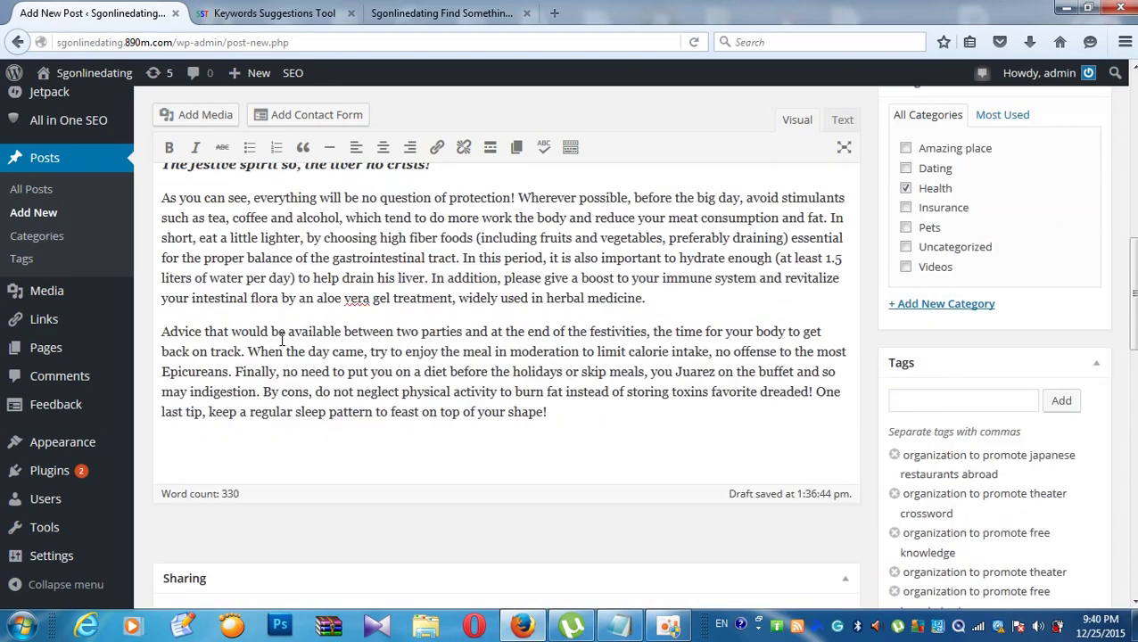
Step: Paste the copied article paragraph as the Description in the social settings of the All in One SEO Pack
scroll(282, 344, "down", 10)
left_click(423, 207)
right_click(426, 208)
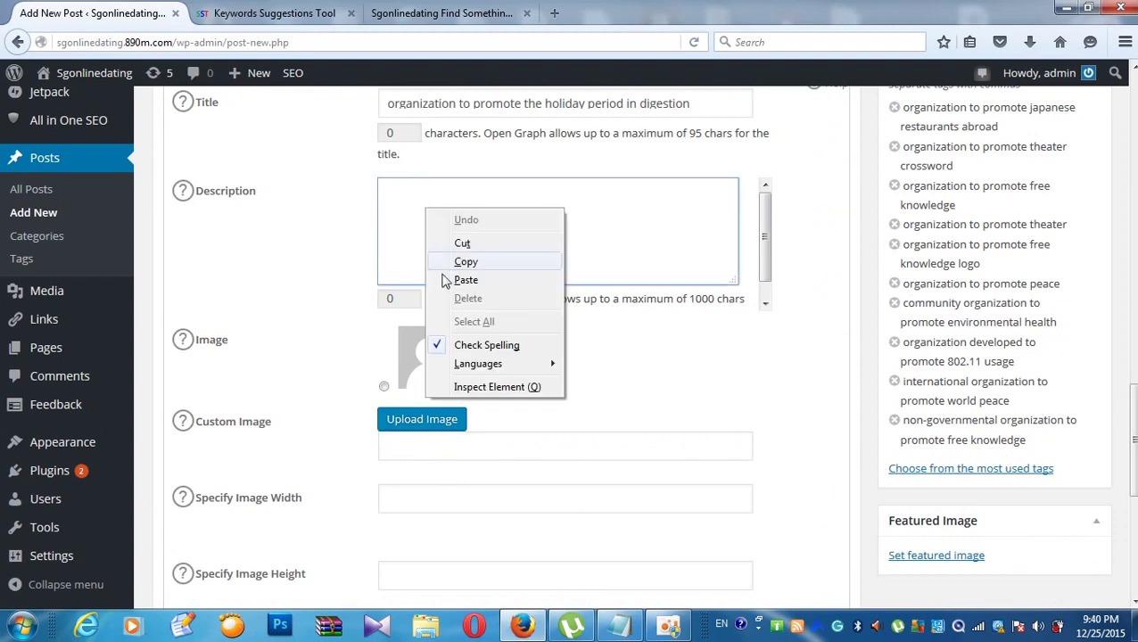
left_click(455, 279)
scroll(385, 258, "up", 1)
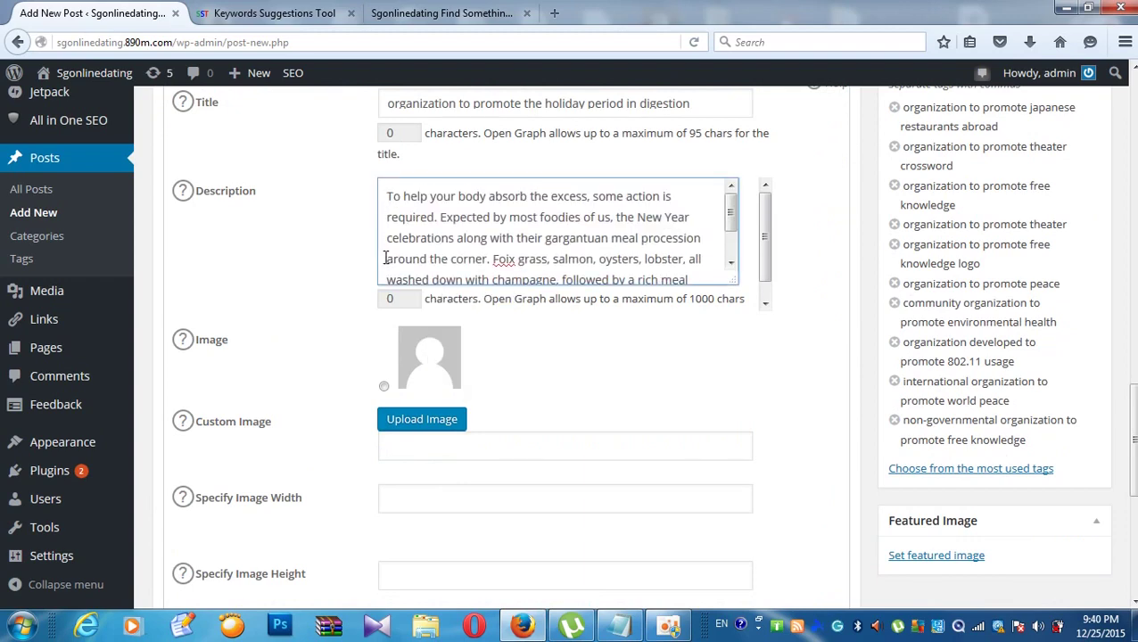
Step: Paste the same article paragraph as the Description in the main settings of the All in One SEO Pack
scroll(293, 165, "up", 5)
left_click(222, 304)
scroll(423, 353, "down", 4)
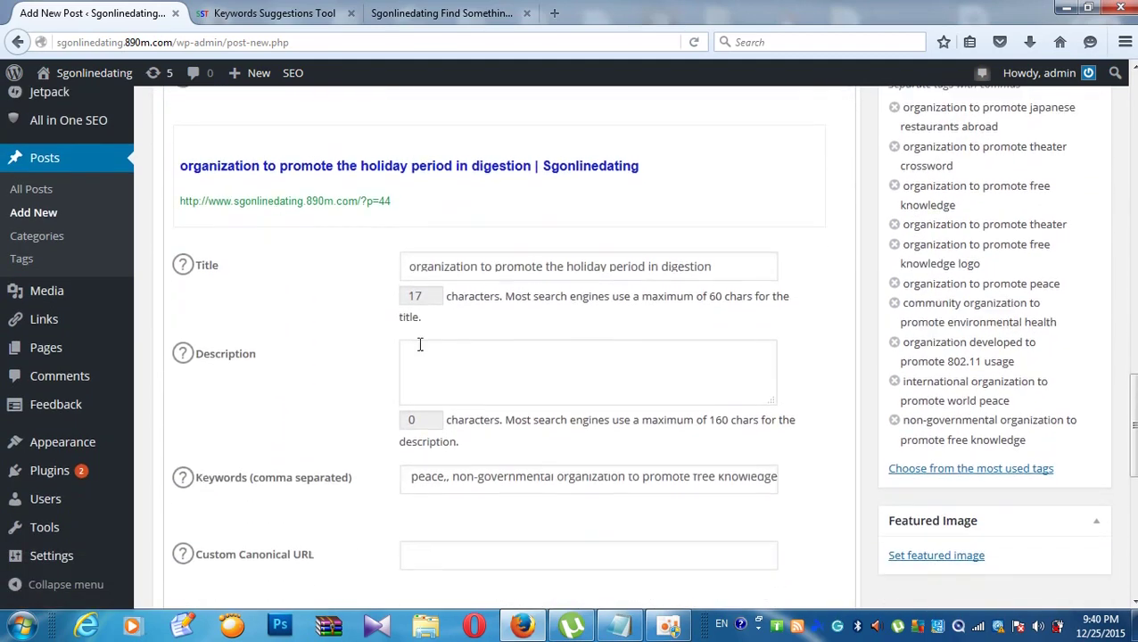
left_click(422, 352)
right_click(422, 352)
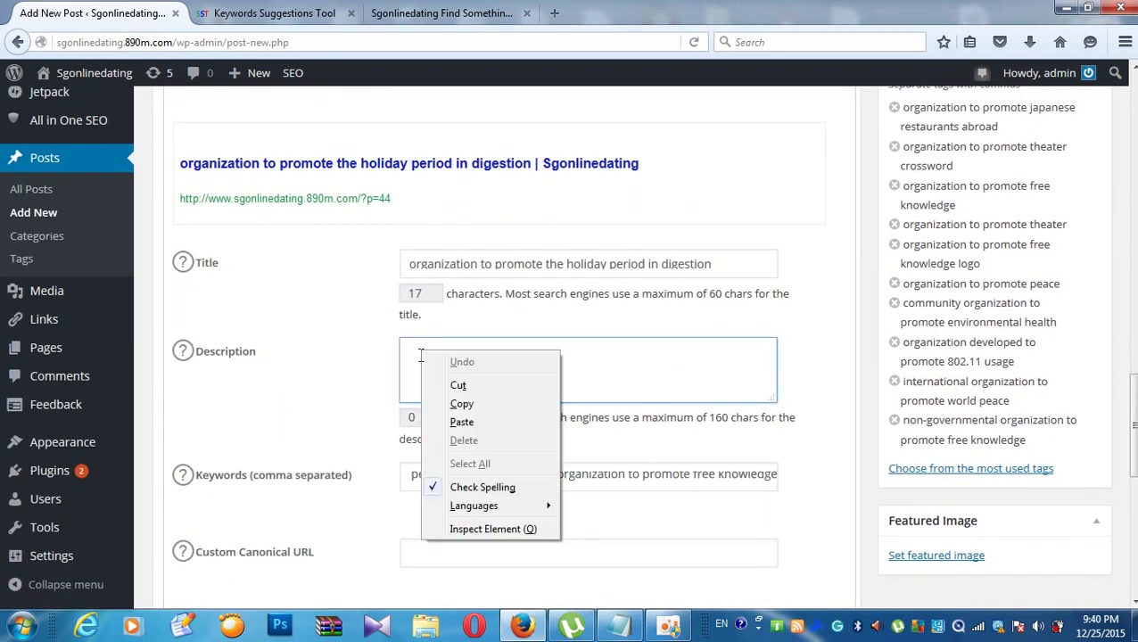
left_click(464, 422)
scroll(346, 329, "down", 3)
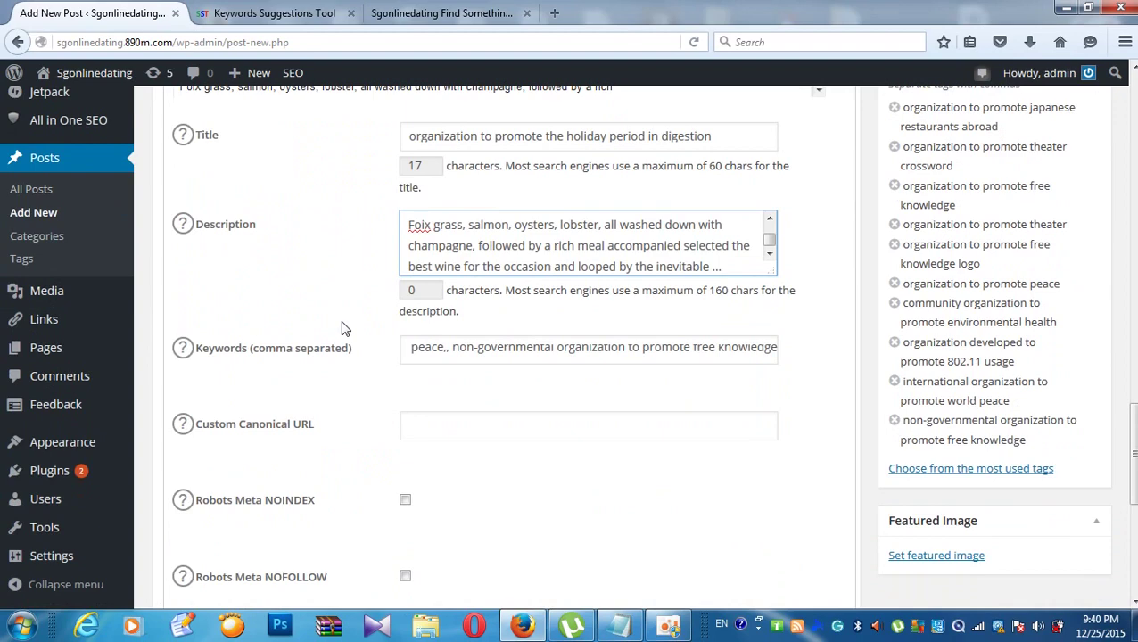
Step: Review the preview snippet, the social settings' Title and Description, and the photo at the start of the article
scroll(342, 327, "up", 3)
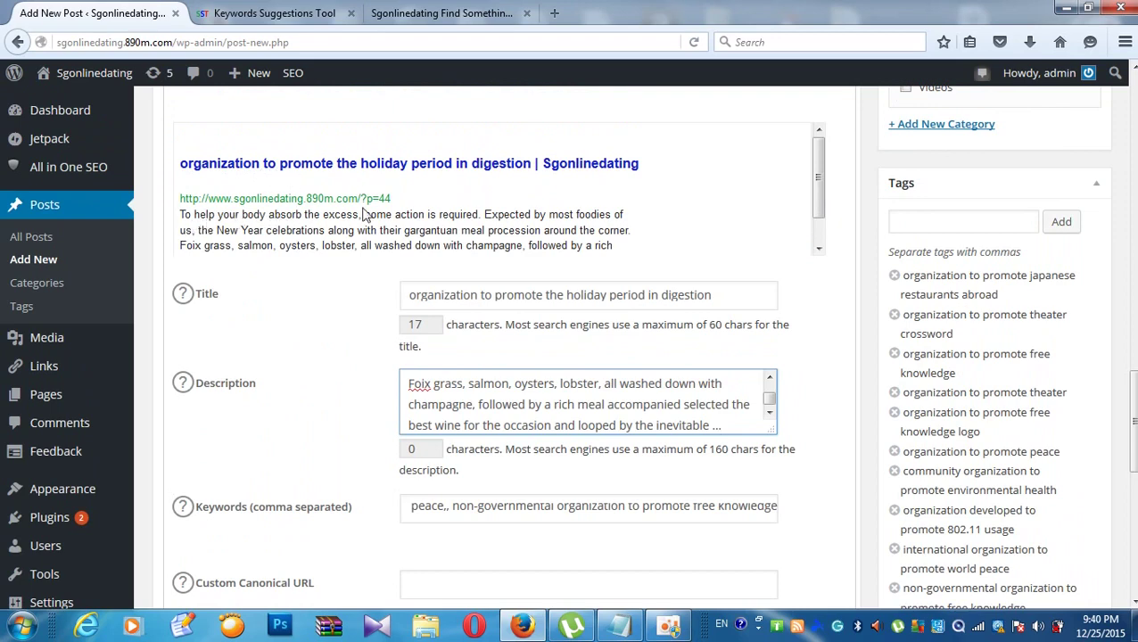
scroll(450, 366, "up", 6)
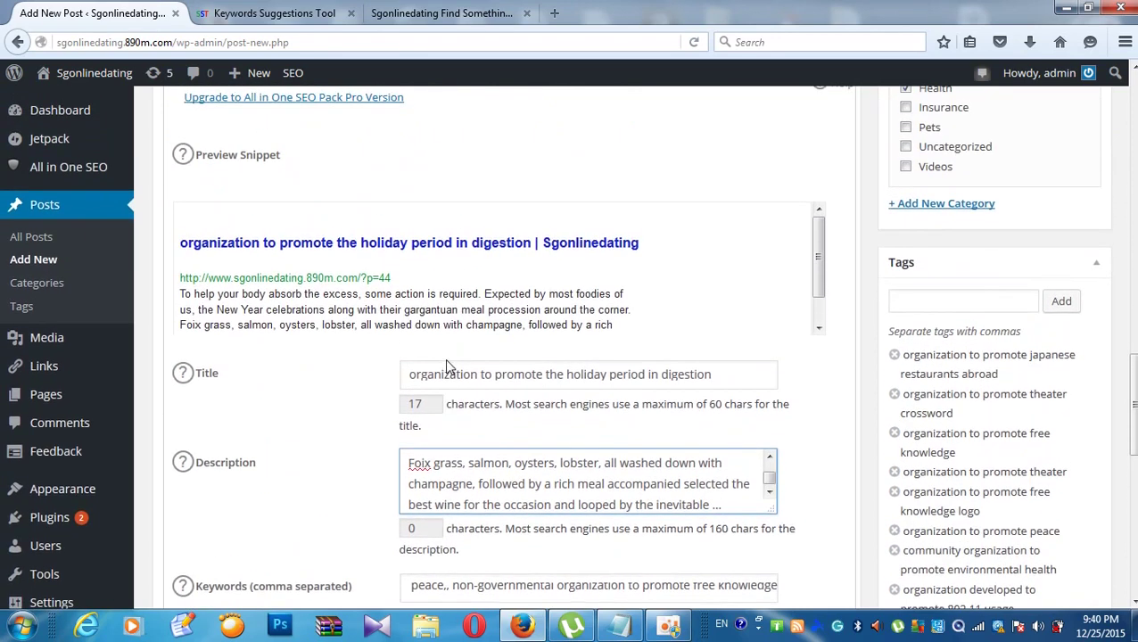
scroll(446, 356, "up", 1)
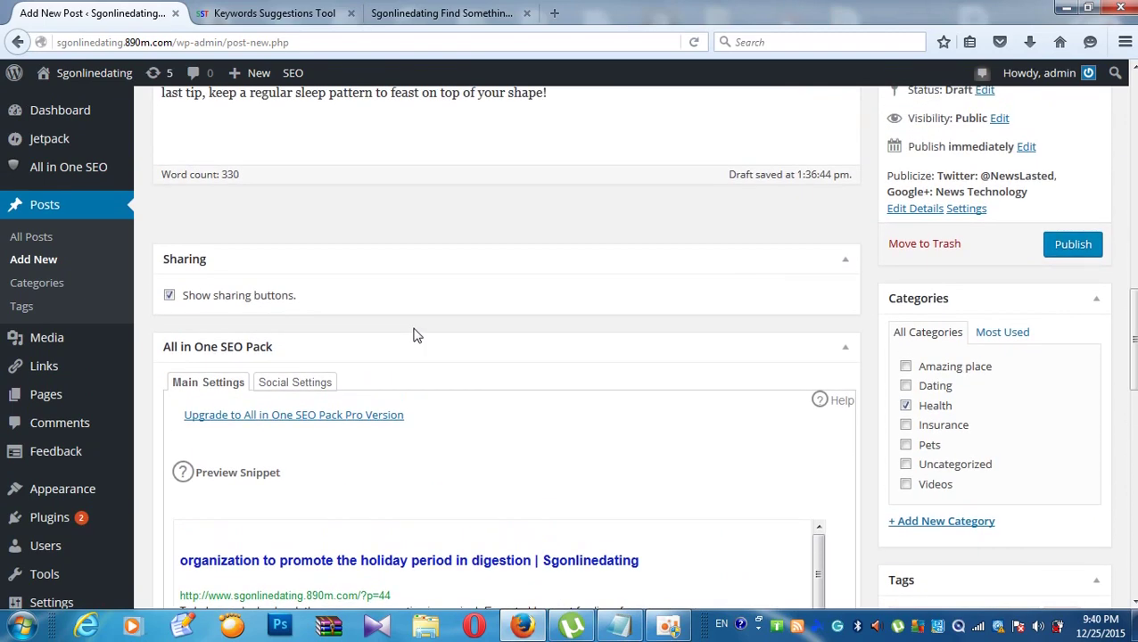
scroll(428, 321, "up", 1)
scroll(415, 286, "down", 6)
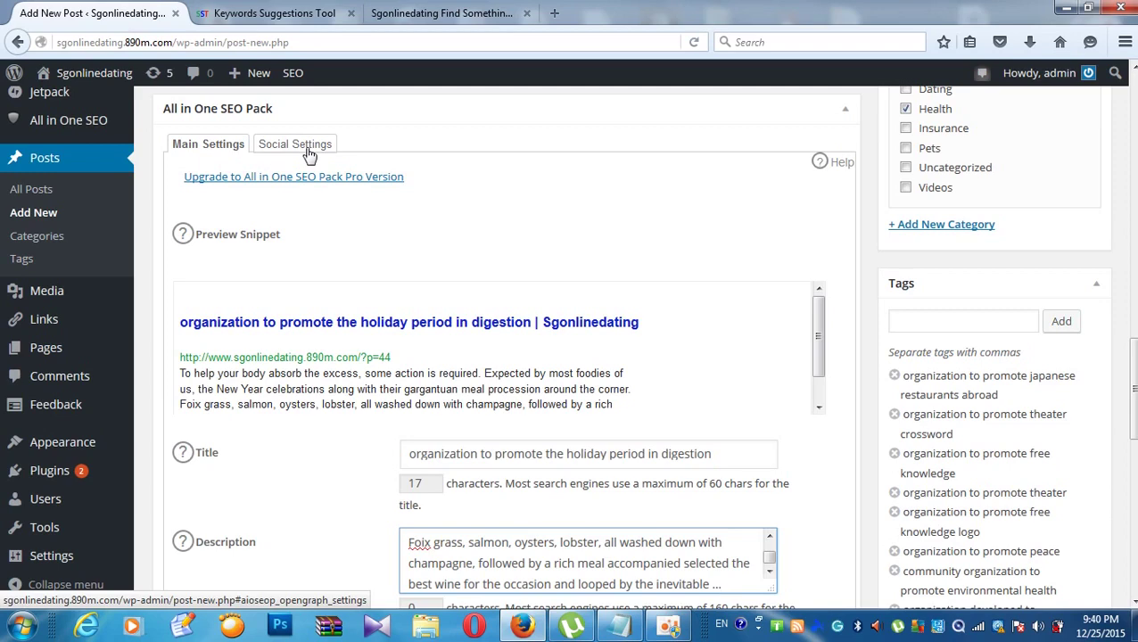
left_click(310, 154)
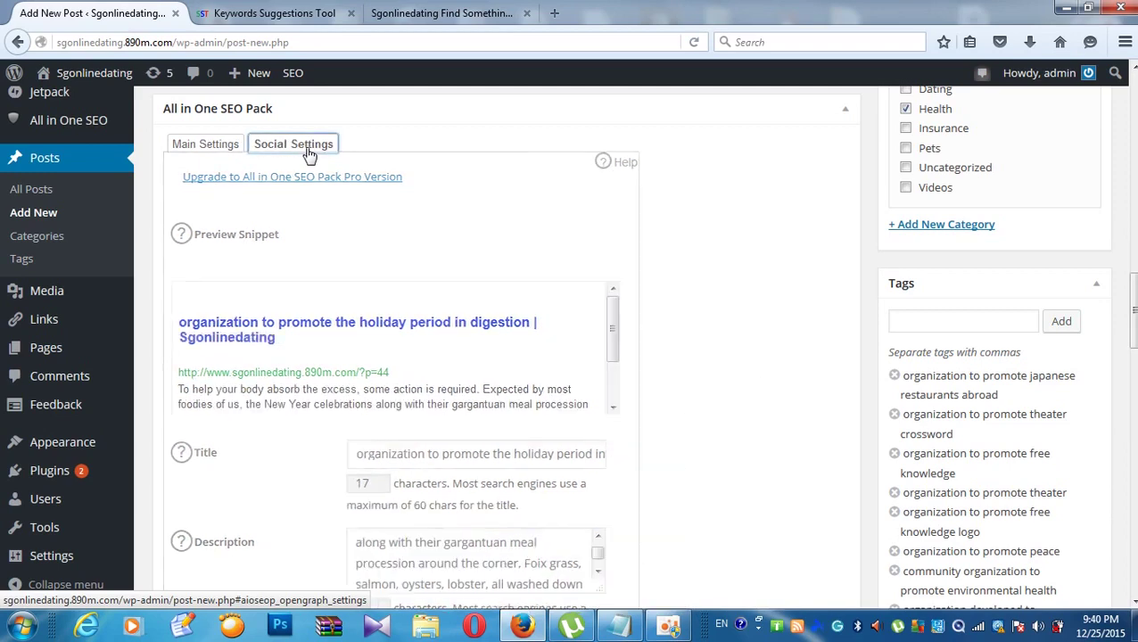
scroll(305, 153, "down", 5)
scroll(374, 211, "up", 4)
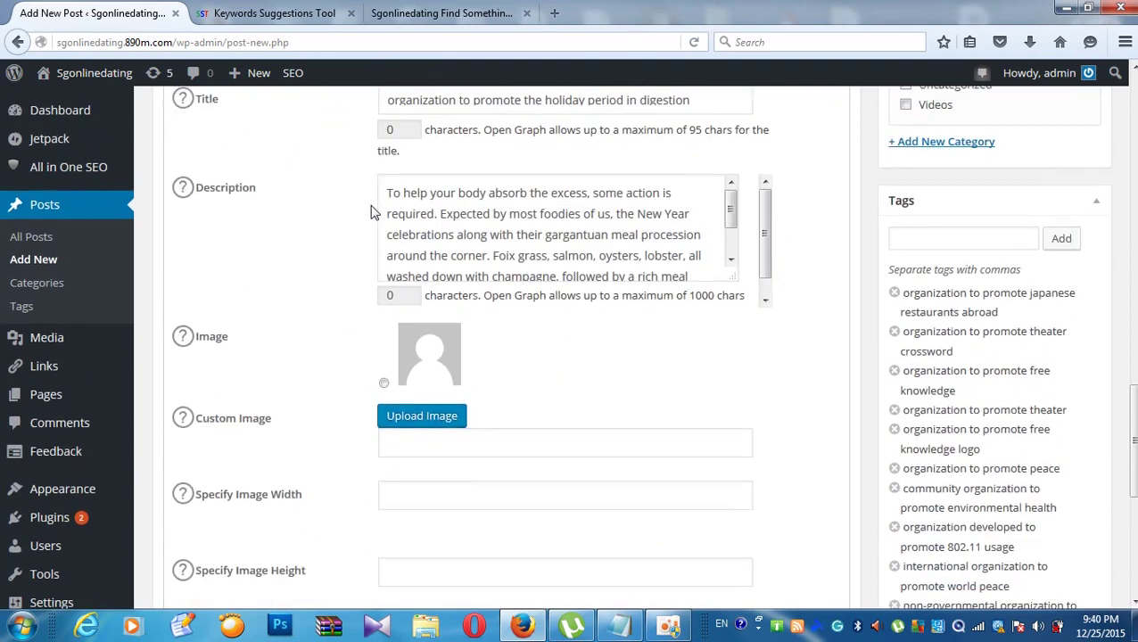
scroll(479, 371, "down", 3)
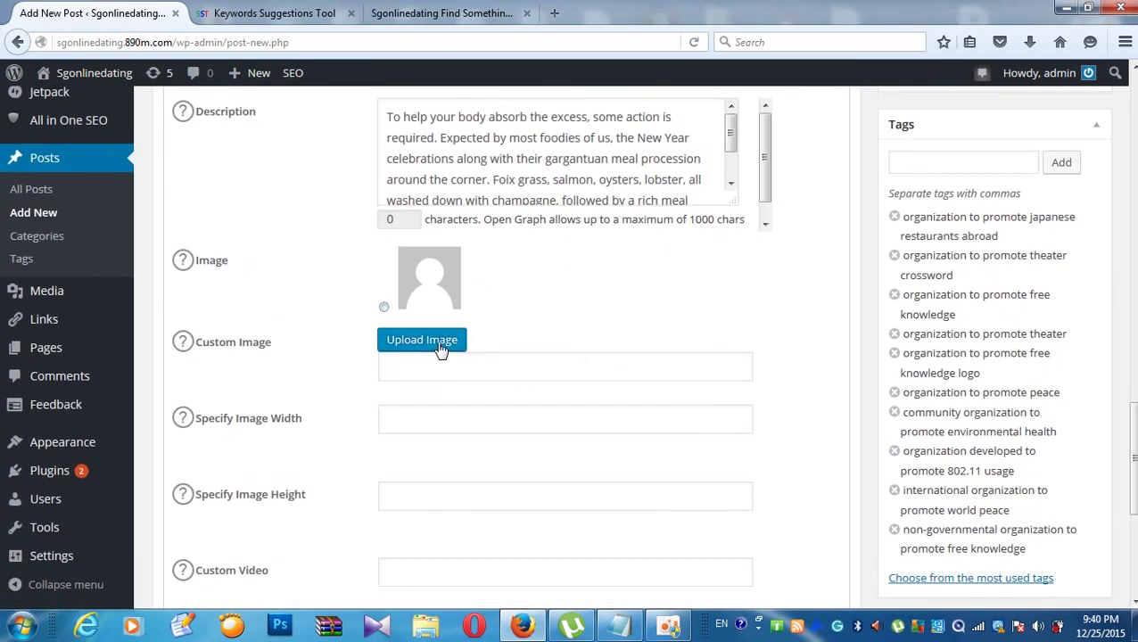
scroll(360, 280, "up", 15)
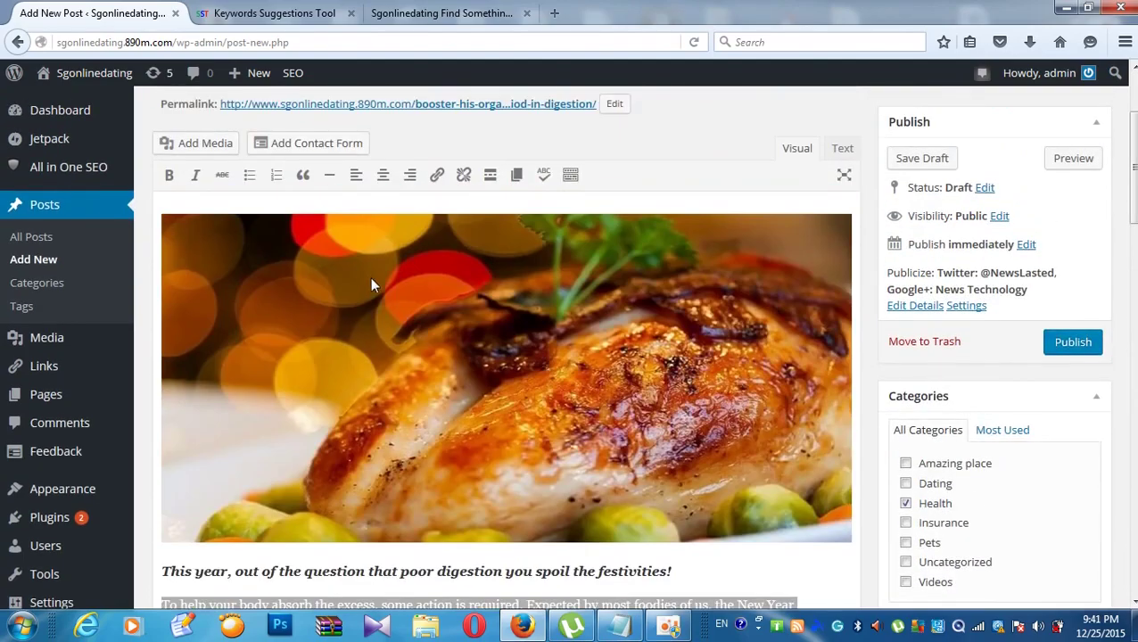
scroll(370, 276, "down", 1)
scroll(374, 290, "down", 10)
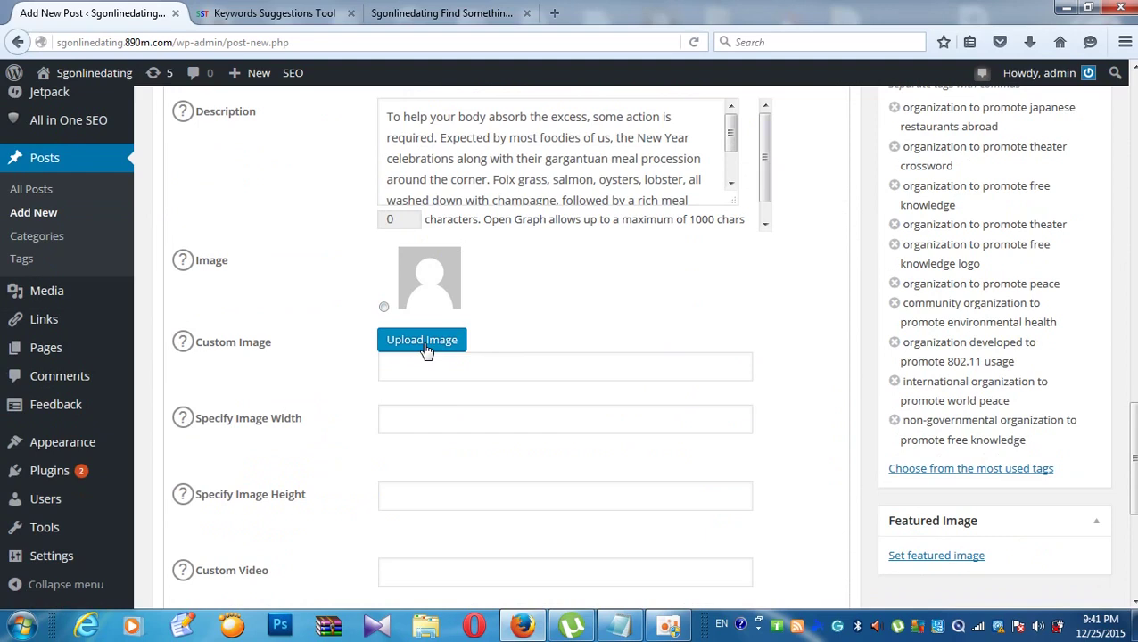
left_click(425, 347)
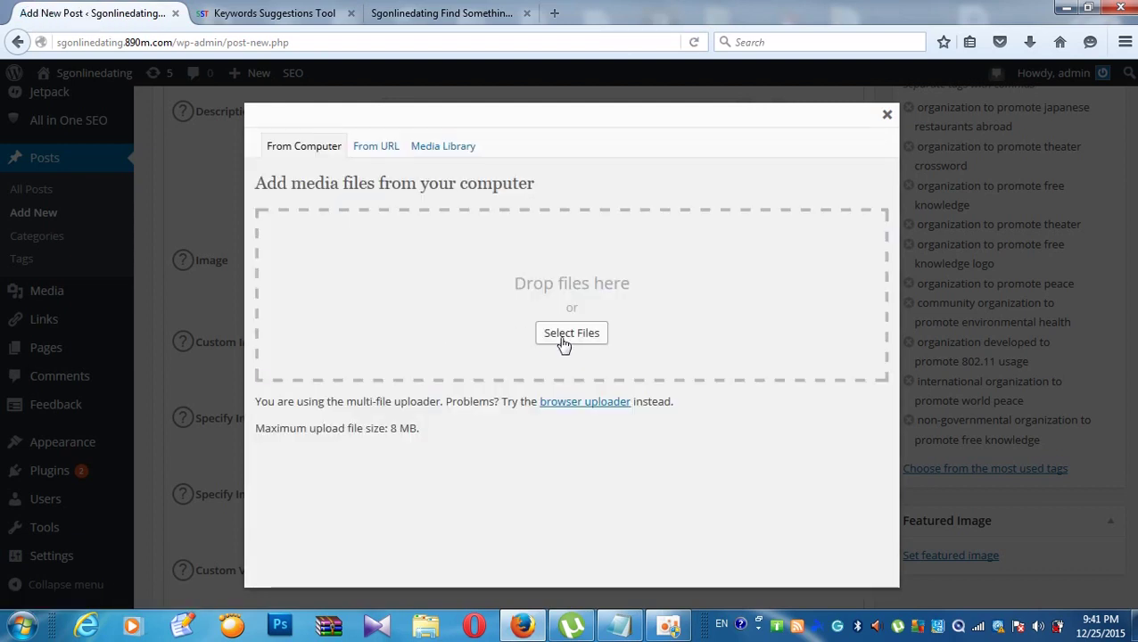
left_click(401, 150)
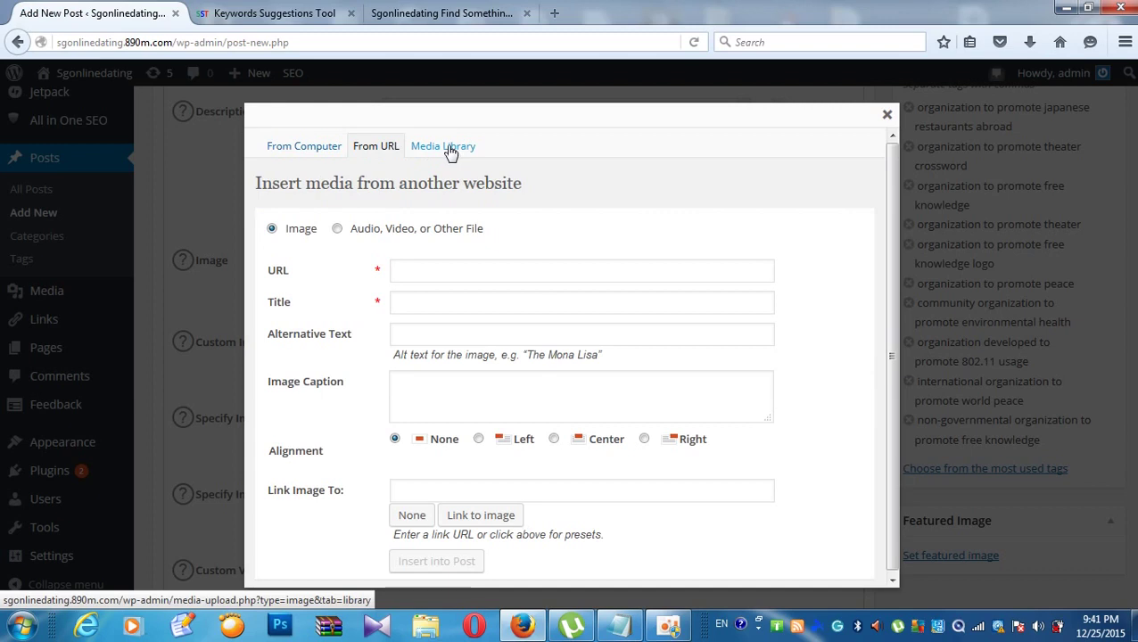
left_click(450, 153)
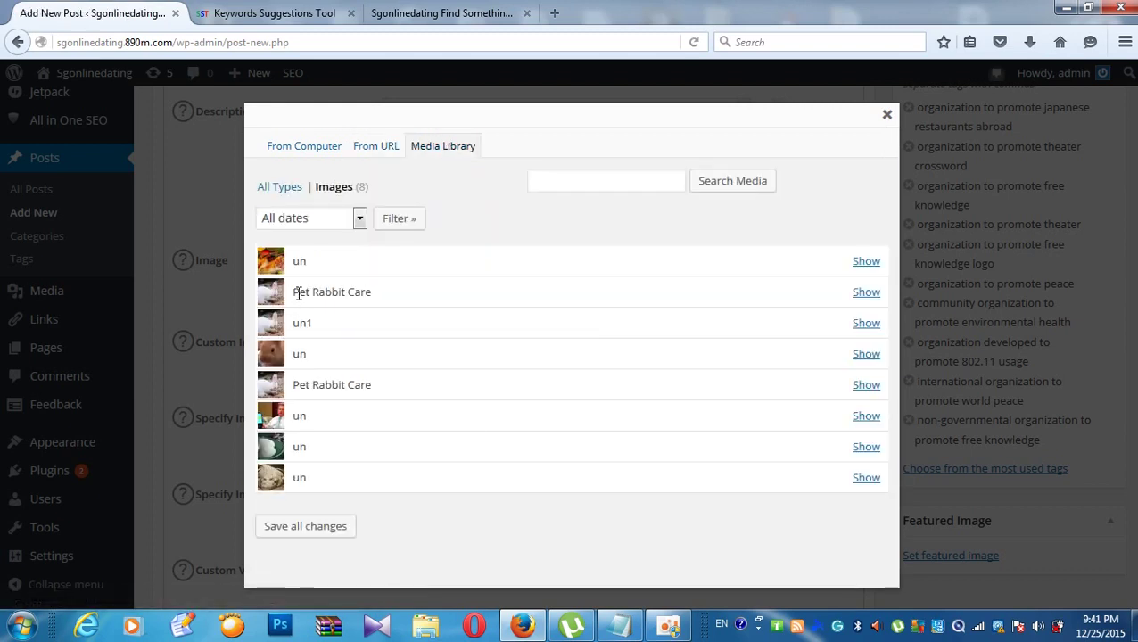
left_click(870, 263)
scroll(599, 294, "down", 3)
scroll(528, 302, "up", 3)
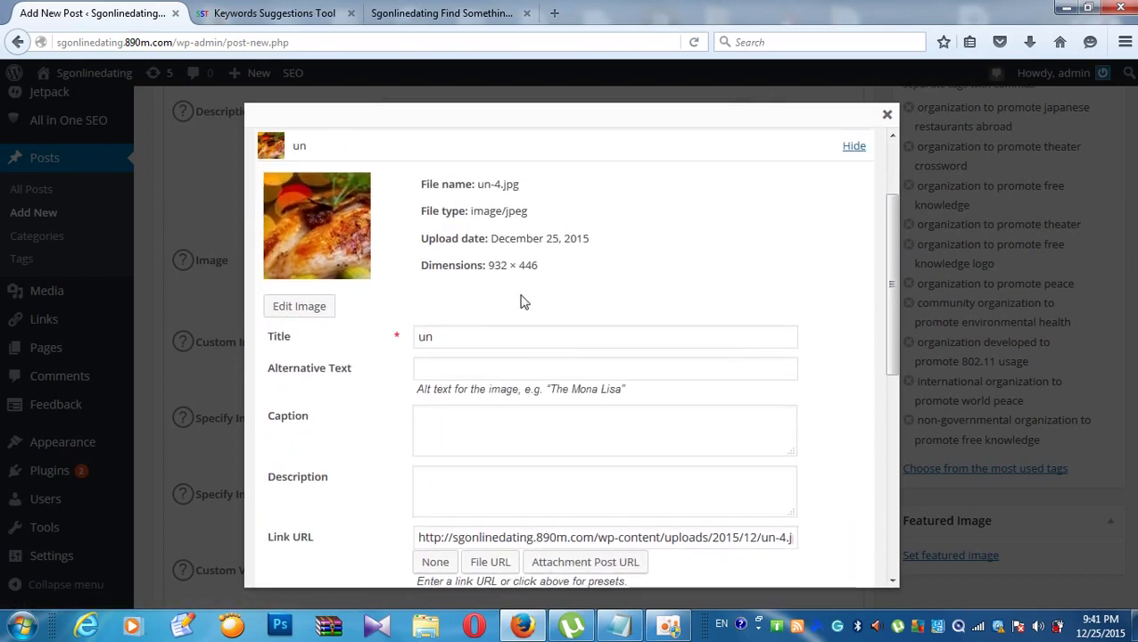
left_click(449, 337)
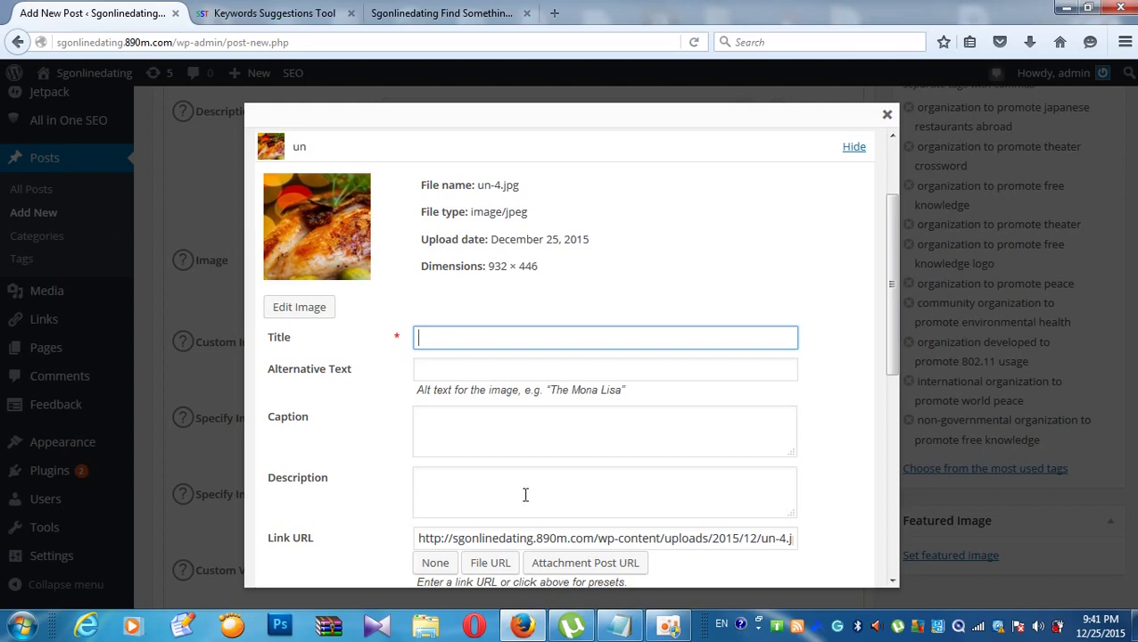
left_click(854, 150)
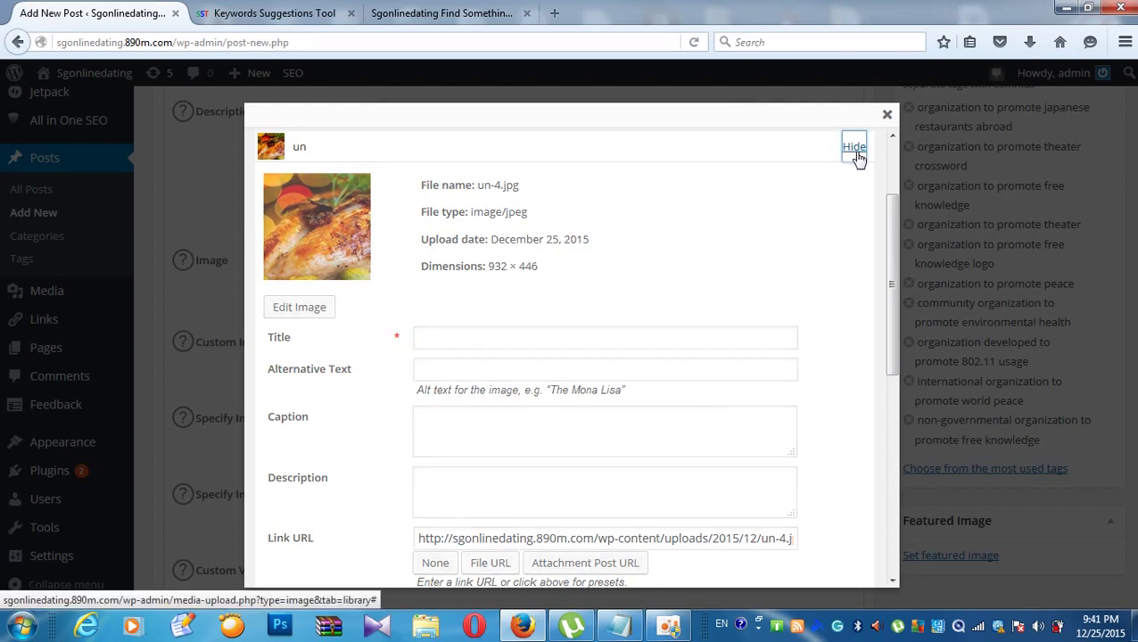
left_click(887, 115)
Step: Copy the Title text "organization to promote the holiday period in digestion" from the SEO pack's social settings
scroll(541, 281, "up", 4)
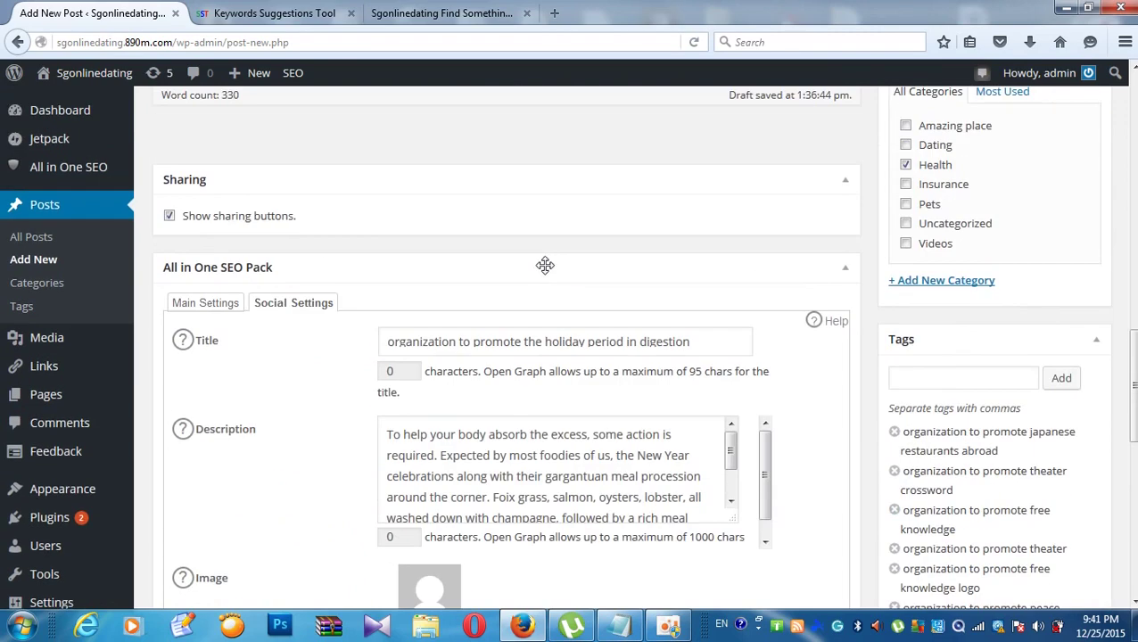
left_click_drag(386, 342, 702, 337)
right_click(652, 339)
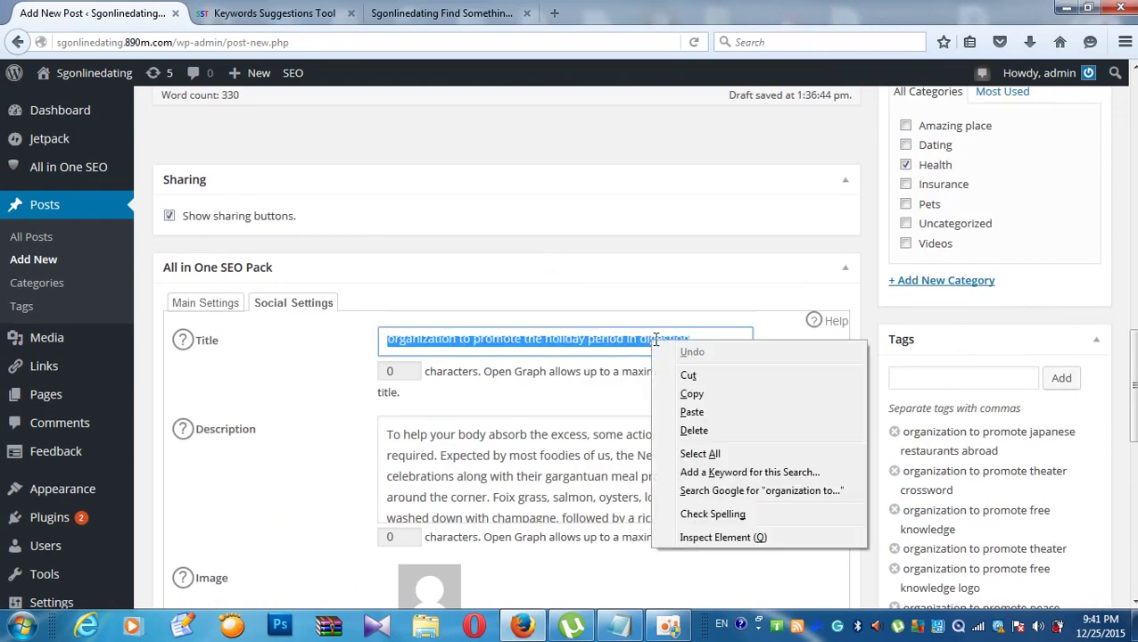
left_click(683, 393)
Step: For the social Custom Image, open un-4.jpg from the media library and replace its title with "organization to promote the holiday period in digestion"
scroll(536, 385, "down", 2)
scroll(535, 384, "down", 2)
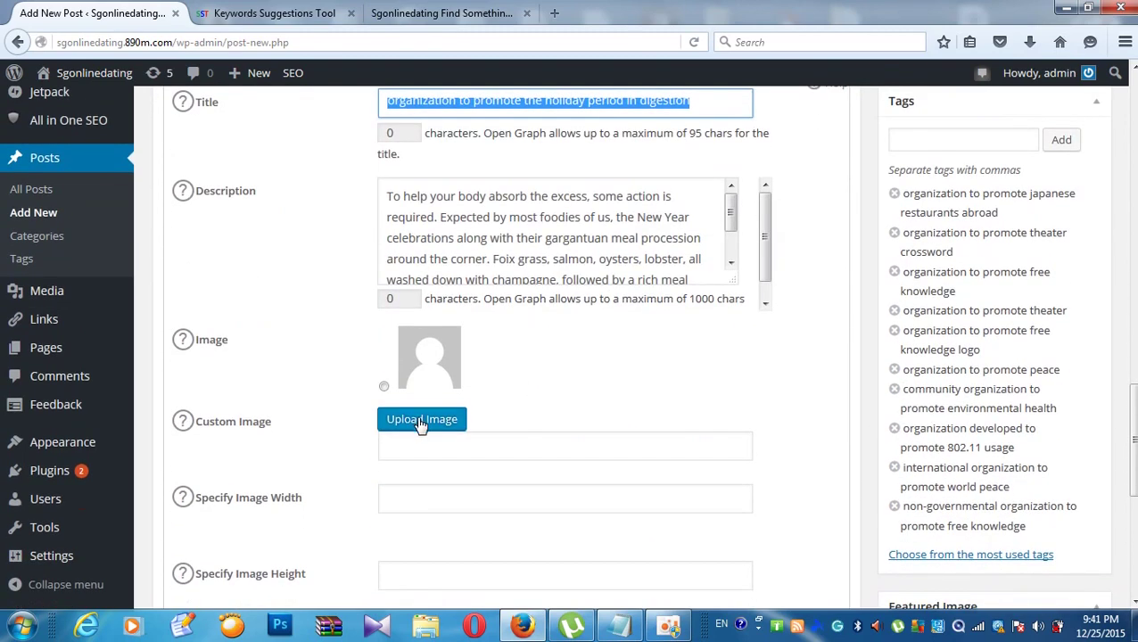
left_click(419, 423)
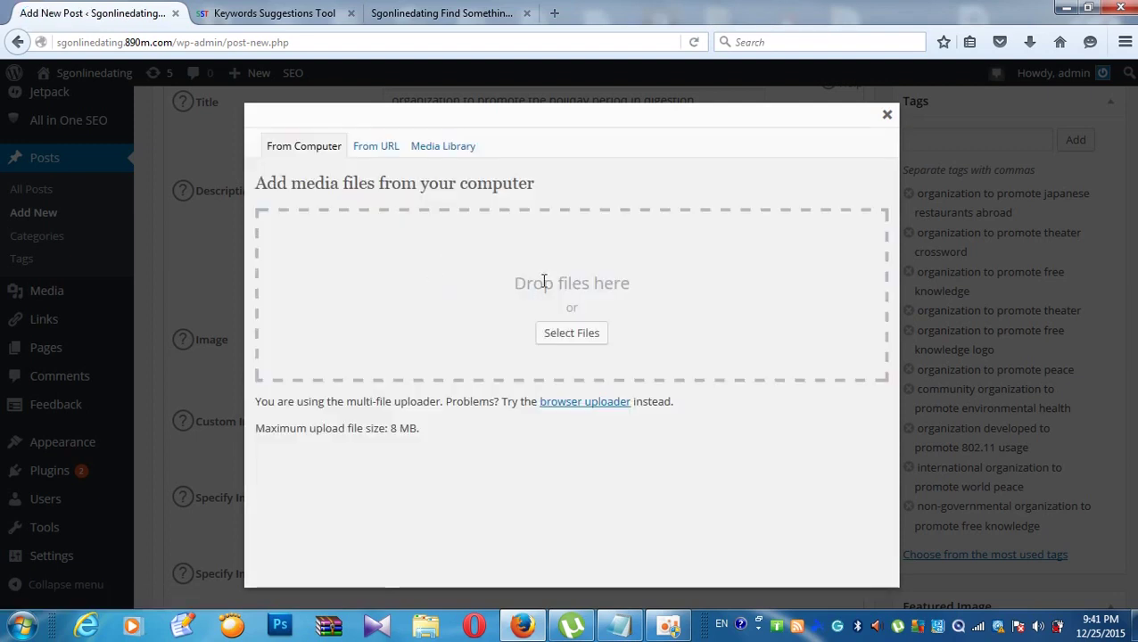
left_click(450, 147)
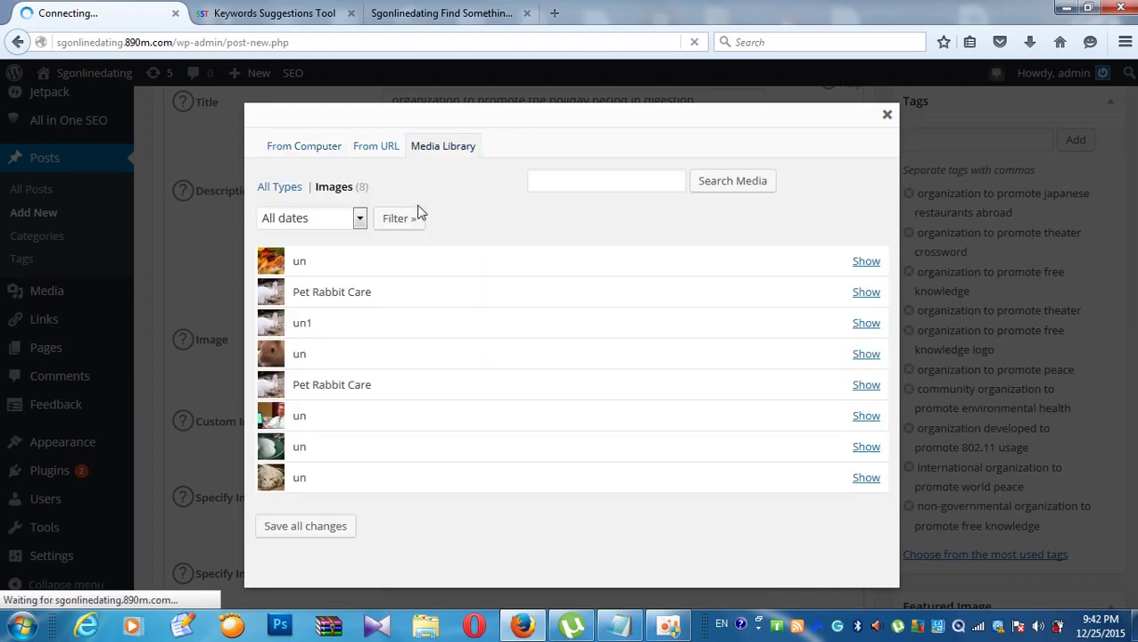
left_click(866, 268)
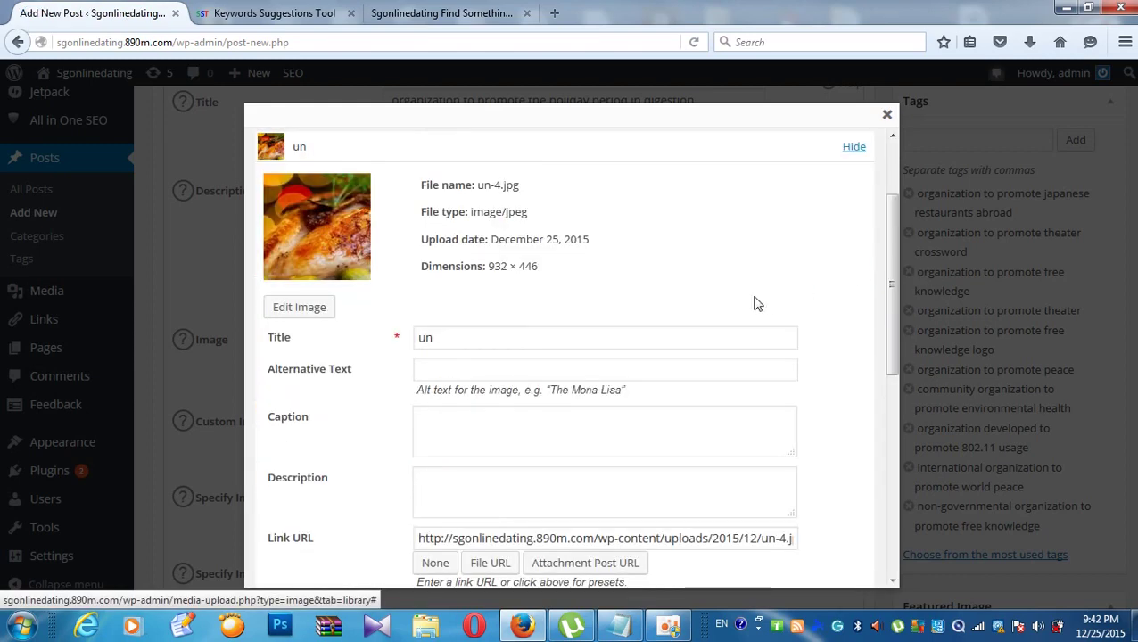
left_click(524, 339)
right_click(524, 339)
left_click(482, 340)
left_click_drag(482, 340, 404, 350)
right_click(423, 337)
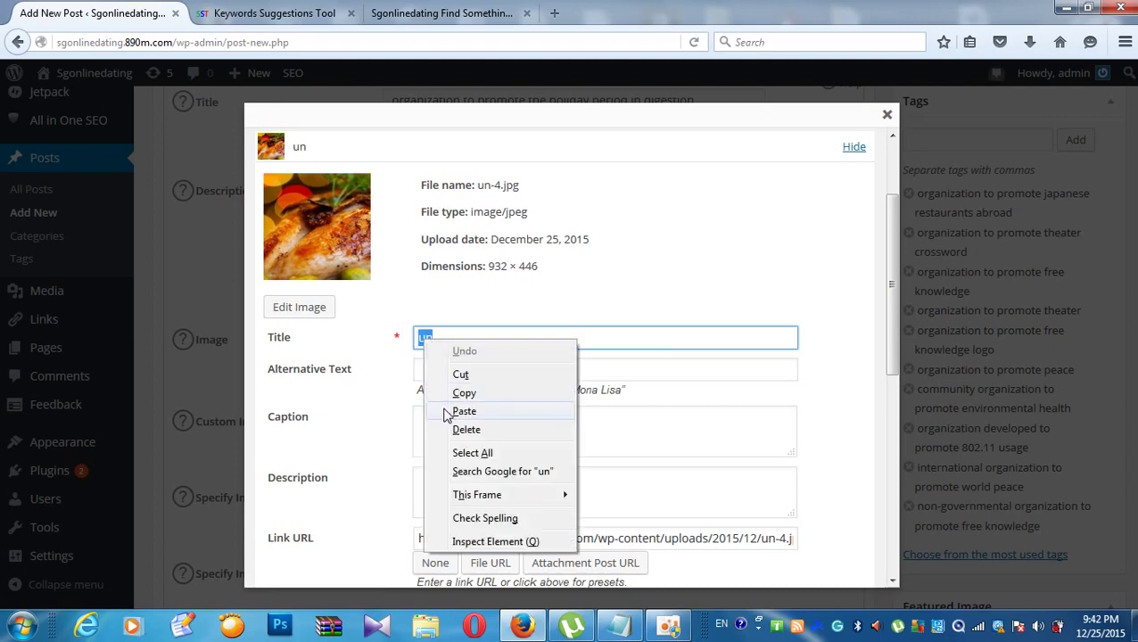
left_click(463, 411)
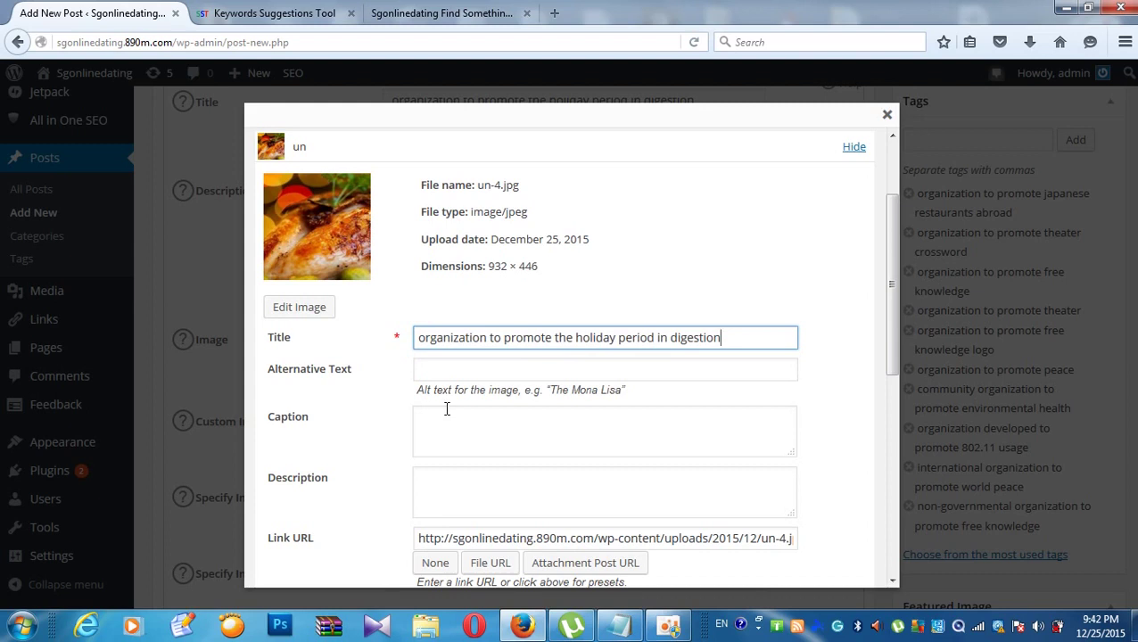
Step: Insert un-4.jpg at Full Size (932 × 446) as the Custom Image of the SEO pack's social settings
scroll(455, 410, "down", 5)
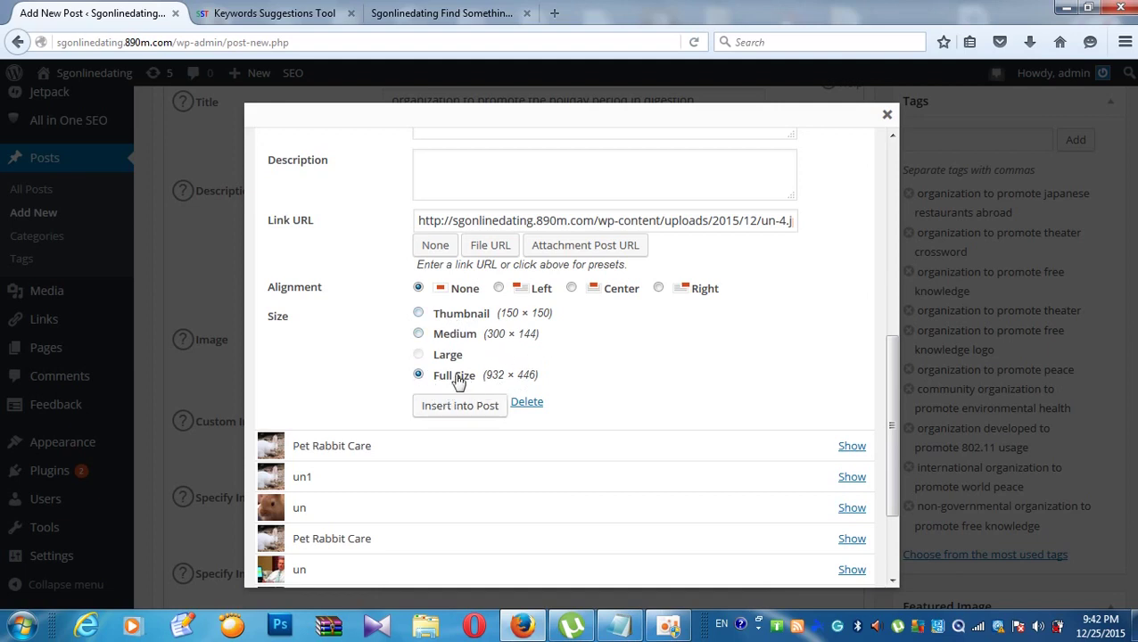
left_click(419, 315)
left_click(419, 375)
scroll(479, 418, "up", 3)
scroll(479, 417, "down", 3)
scroll(477, 410, "down", 2)
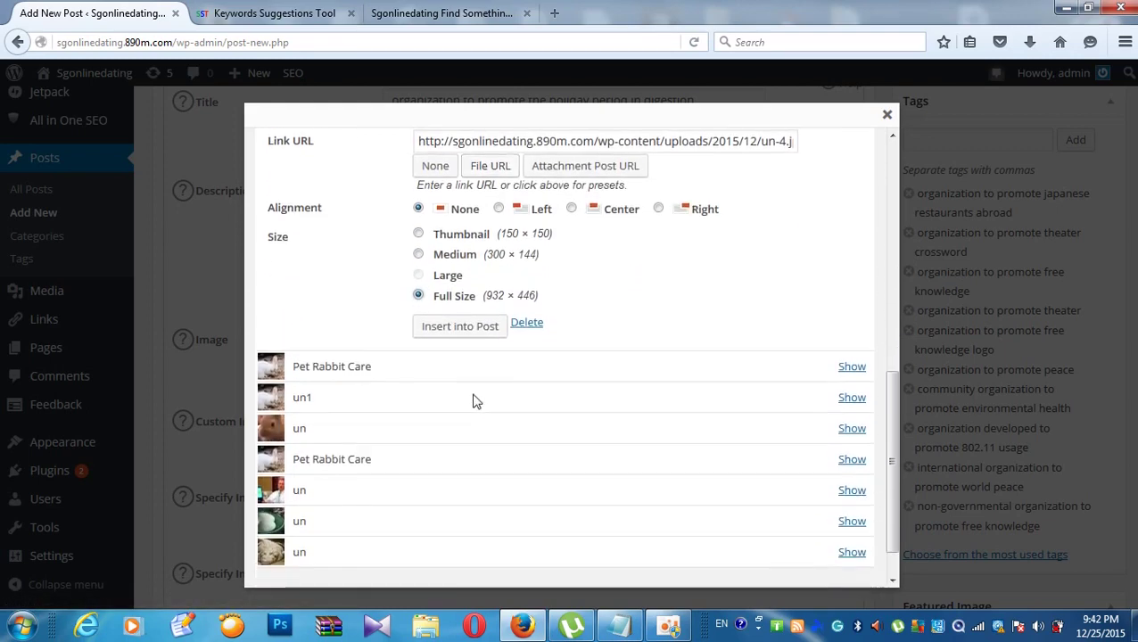
left_click(460, 327)
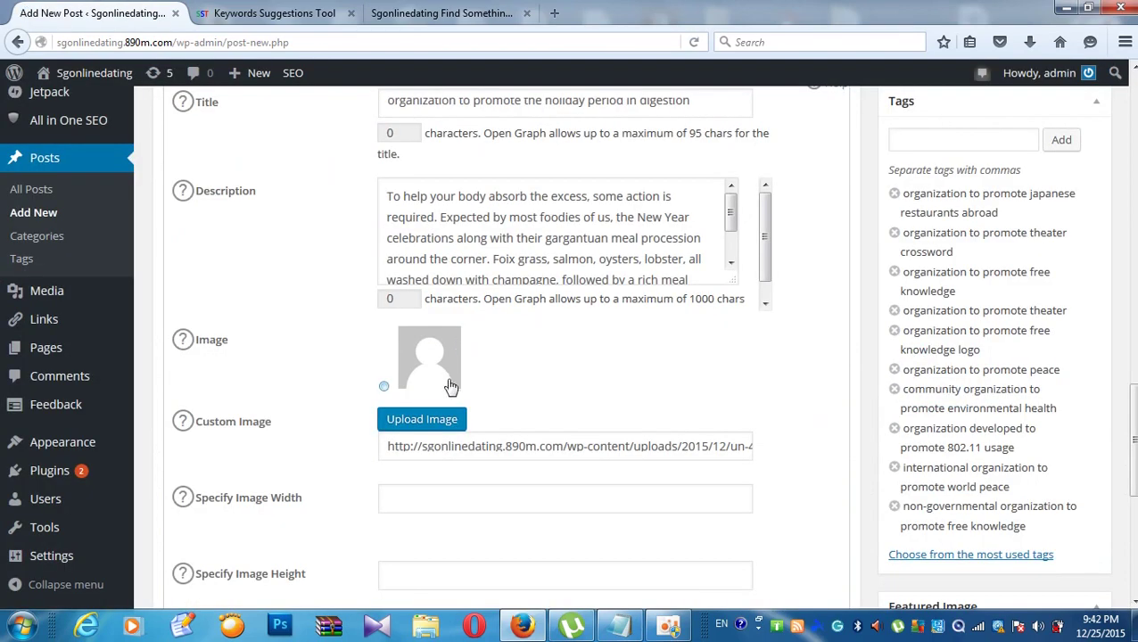
scroll(584, 428, "up", 4)
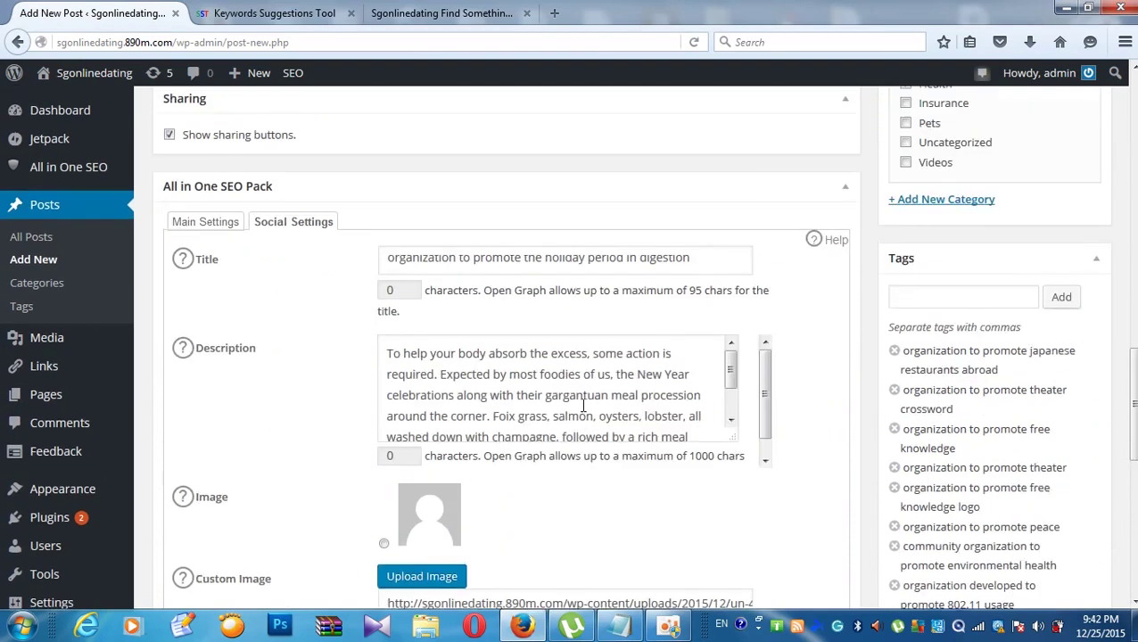
scroll(710, 425, "down", 5)
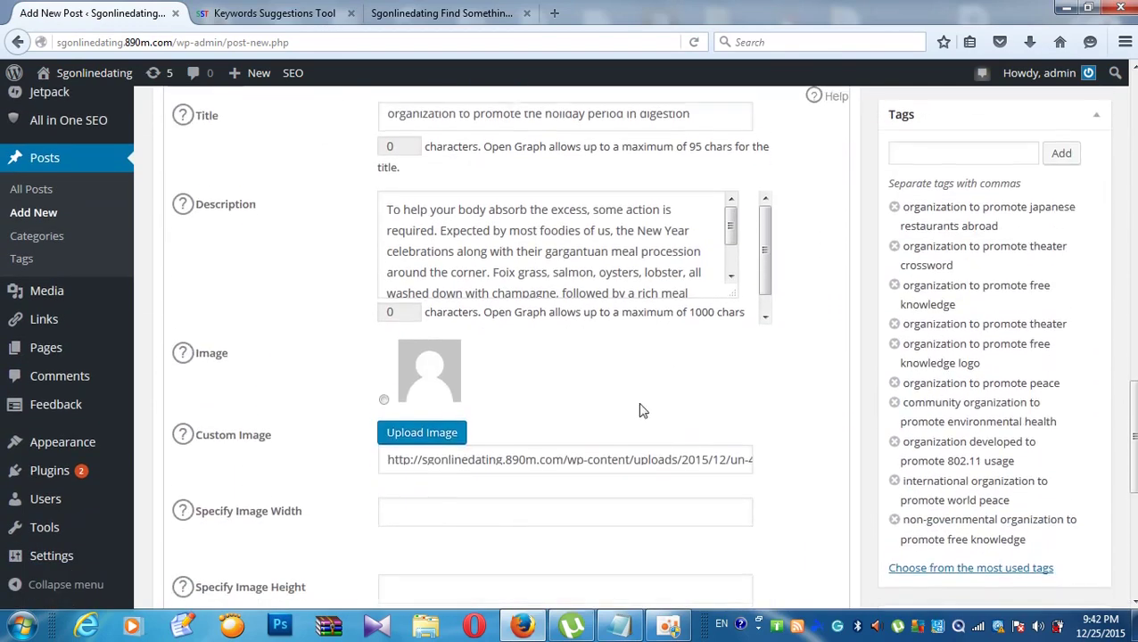
scroll(718, 410, "up", 1)
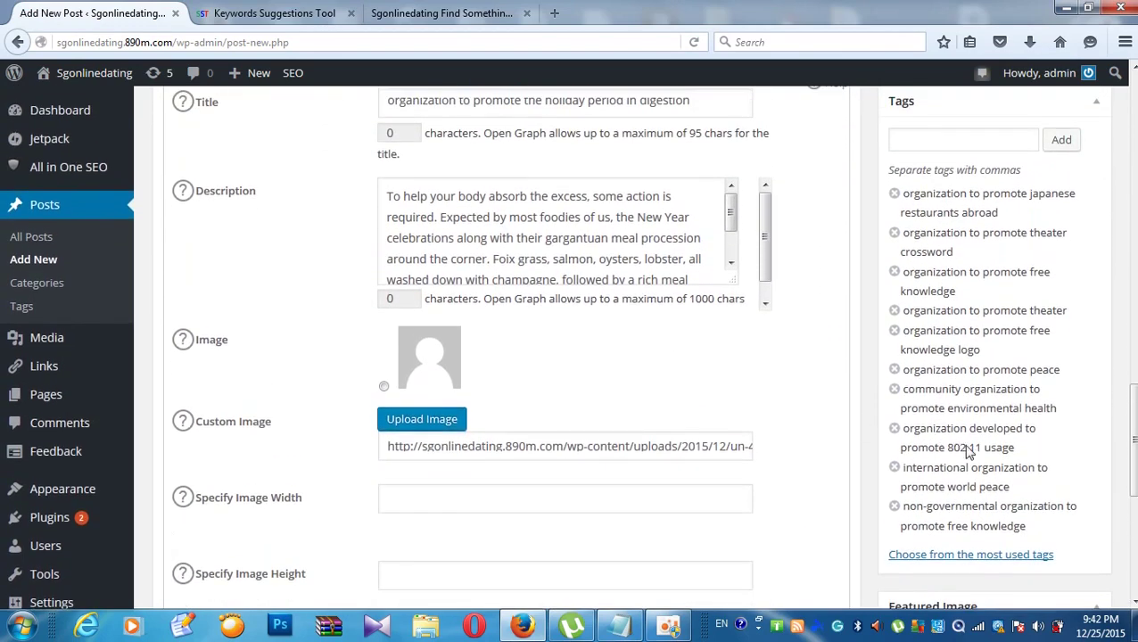
scroll(940, 382, "up", 2)
scroll(946, 381, "down", 1)
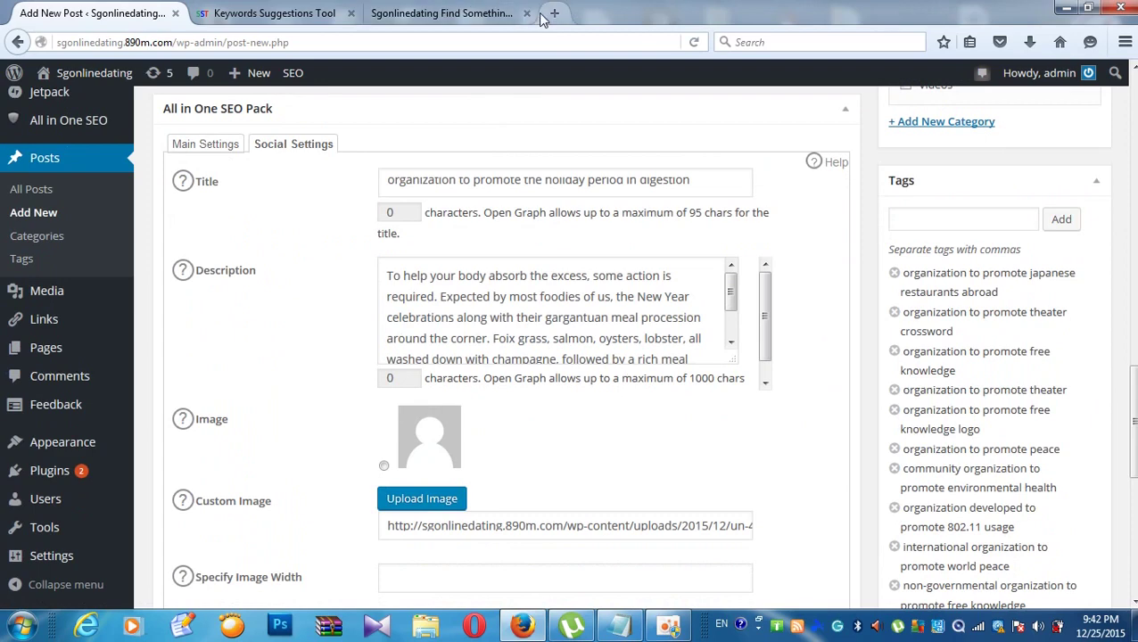
Step: Open the bookmarked Jaaxy keyword tool site in a new browser tab
left_click(553, 14)
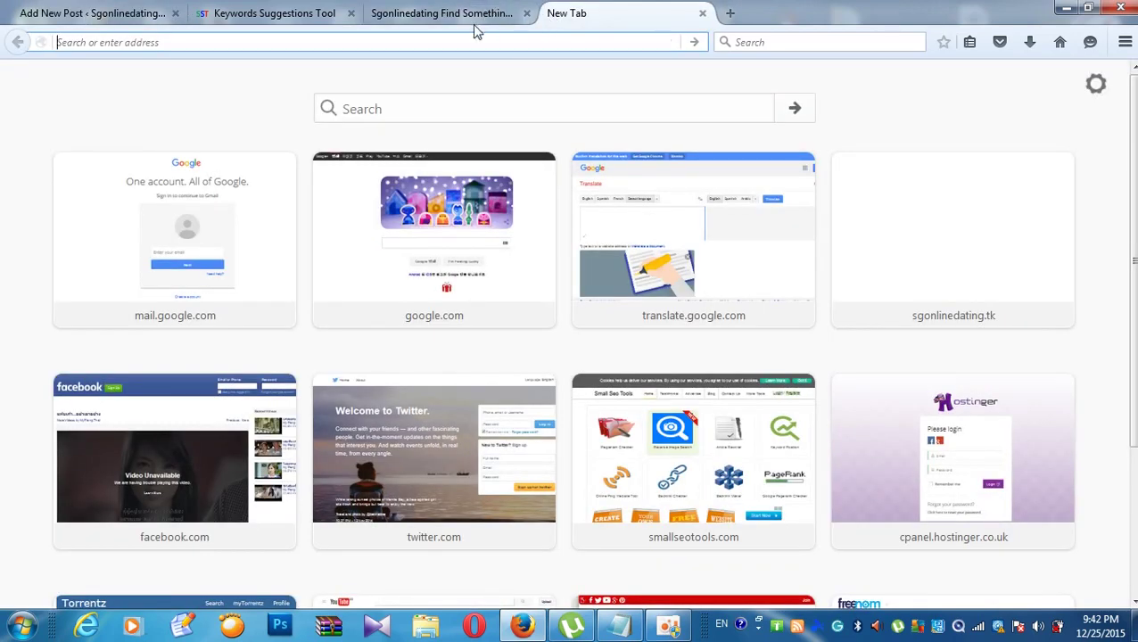
type("j")
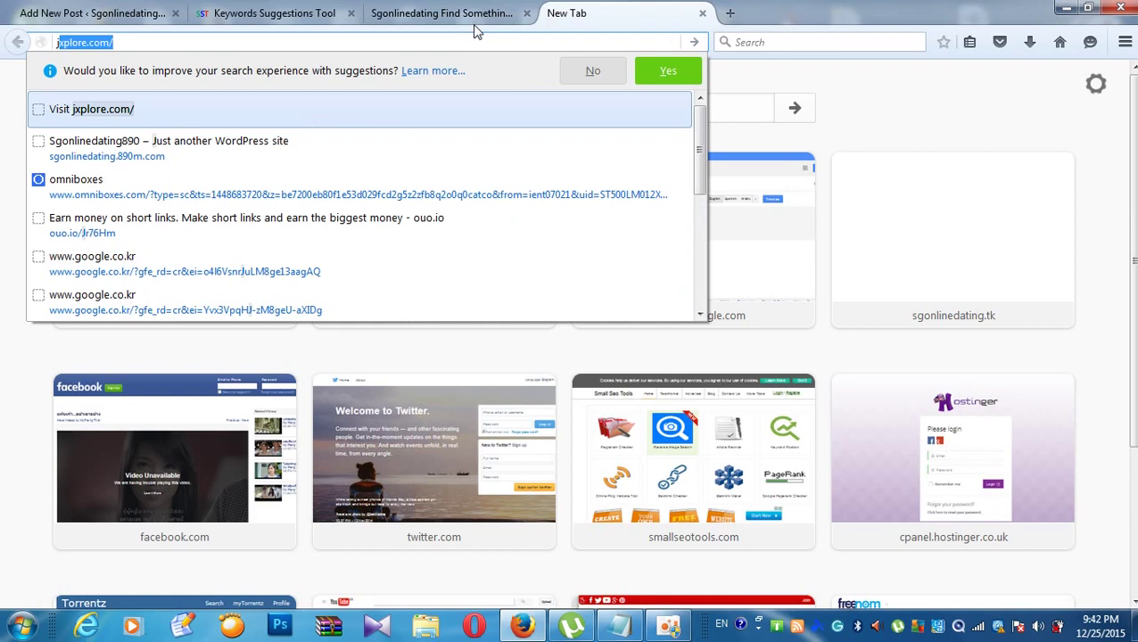
type("a")
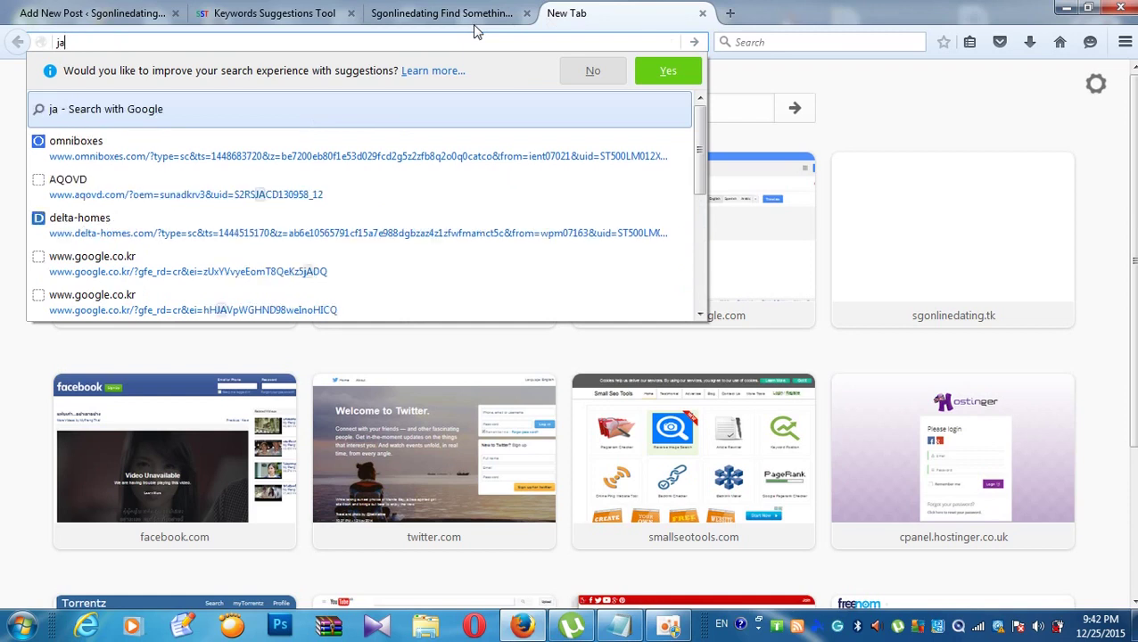
key("Escape")
key("Escape")
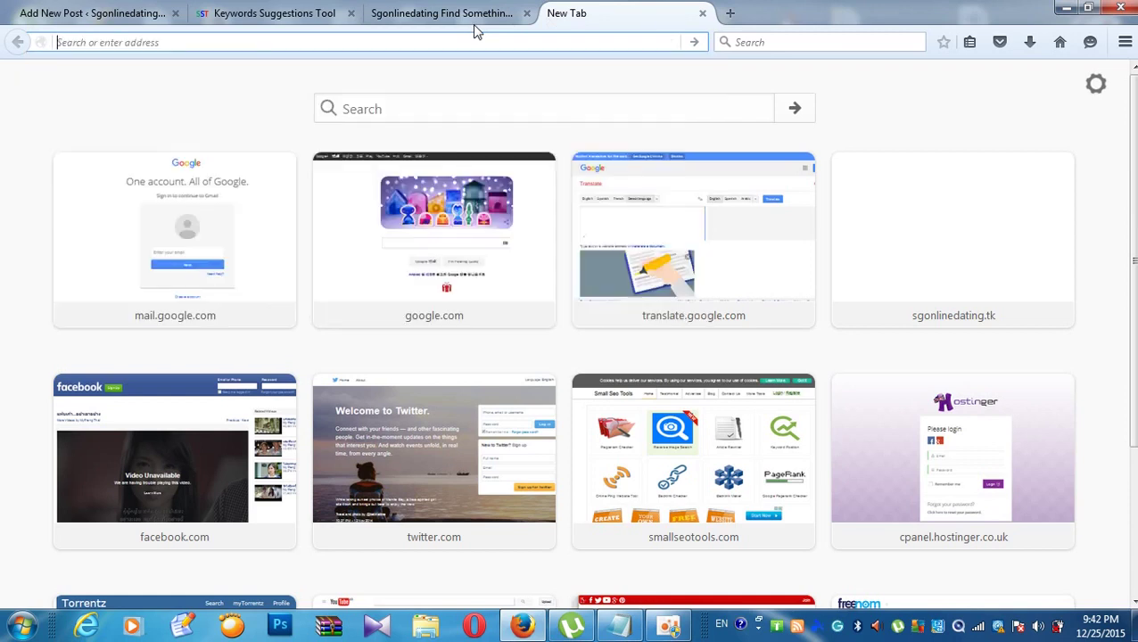
left_click(970, 44)
mouse_move(757, 236)
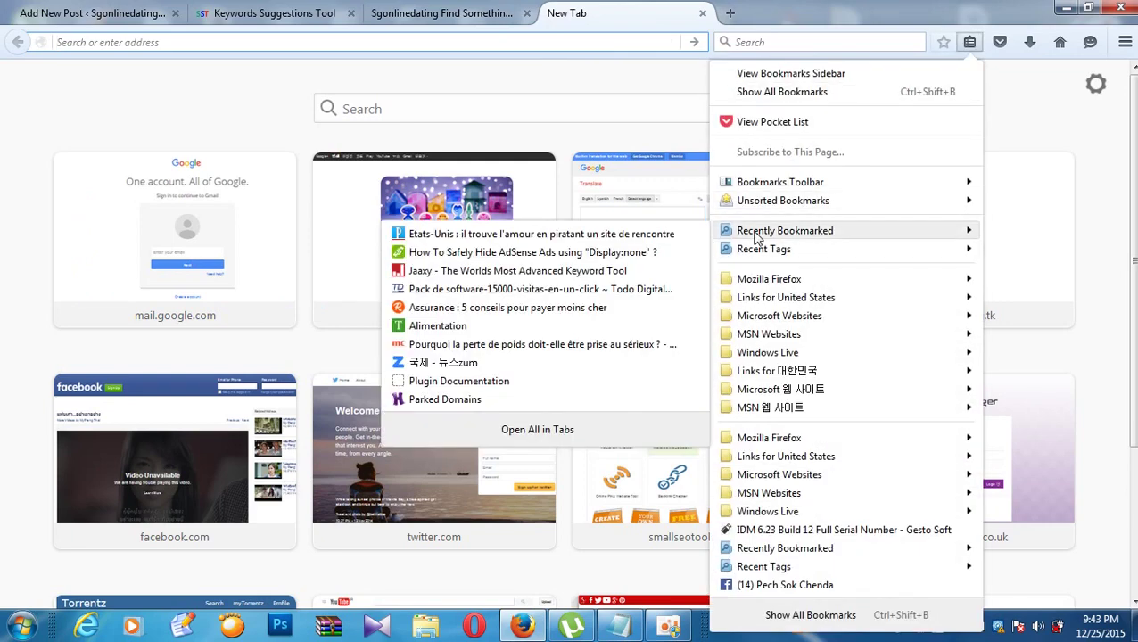
left_click(573, 272)
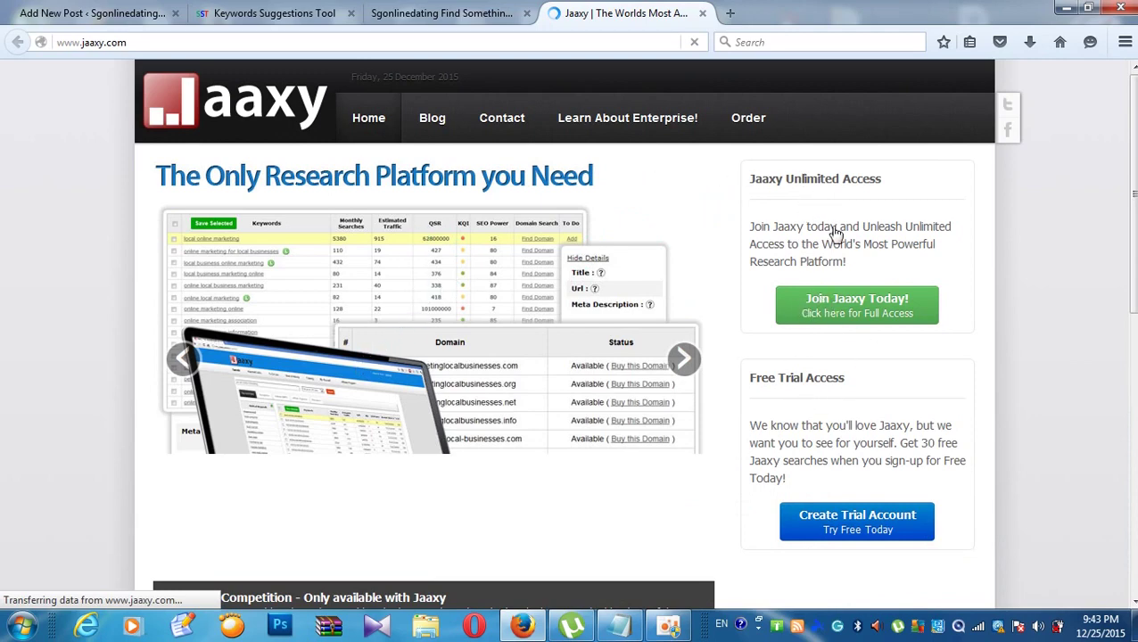
Step: Sign in to Jaaxy with the account email and password already filled in
scroll(807, 319, "down", 3)
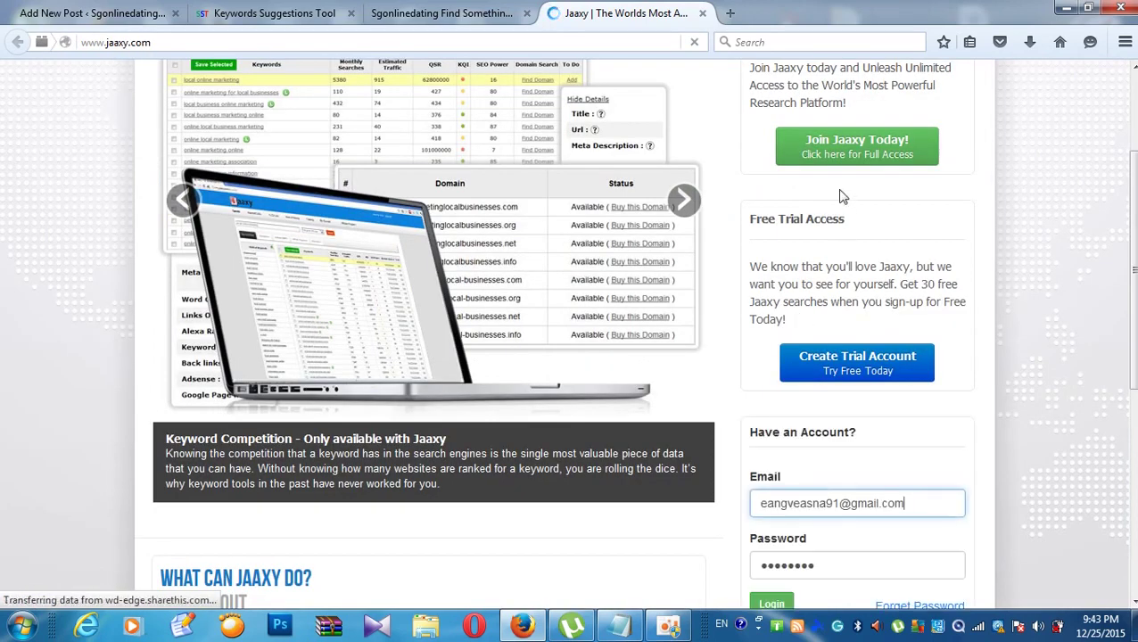
scroll(892, 267, "down", 5)
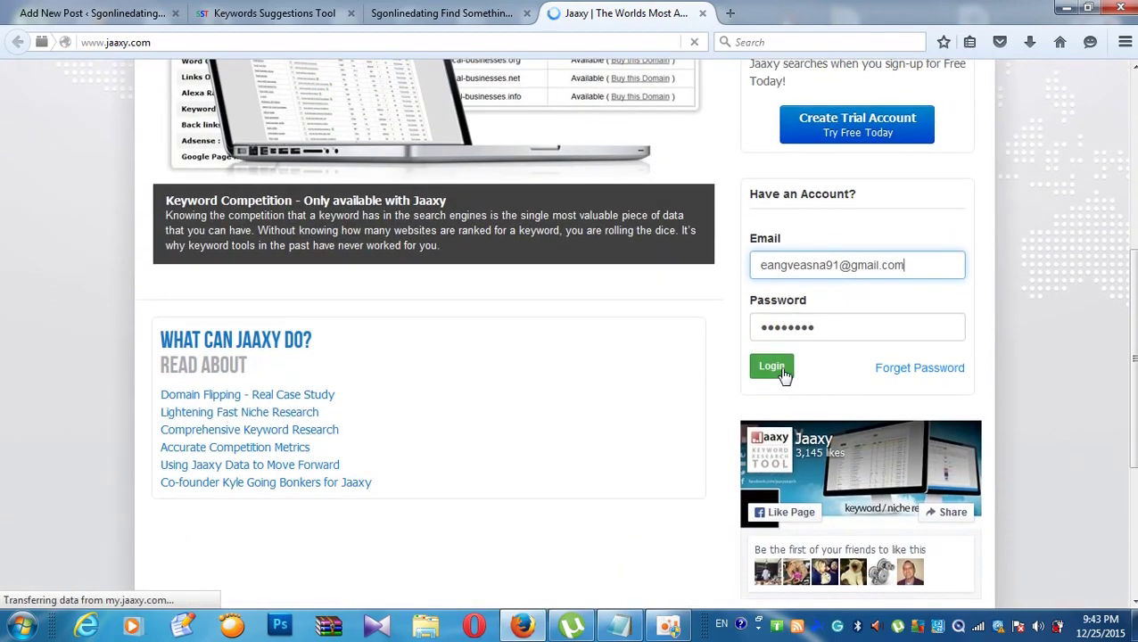
left_click(783, 373)
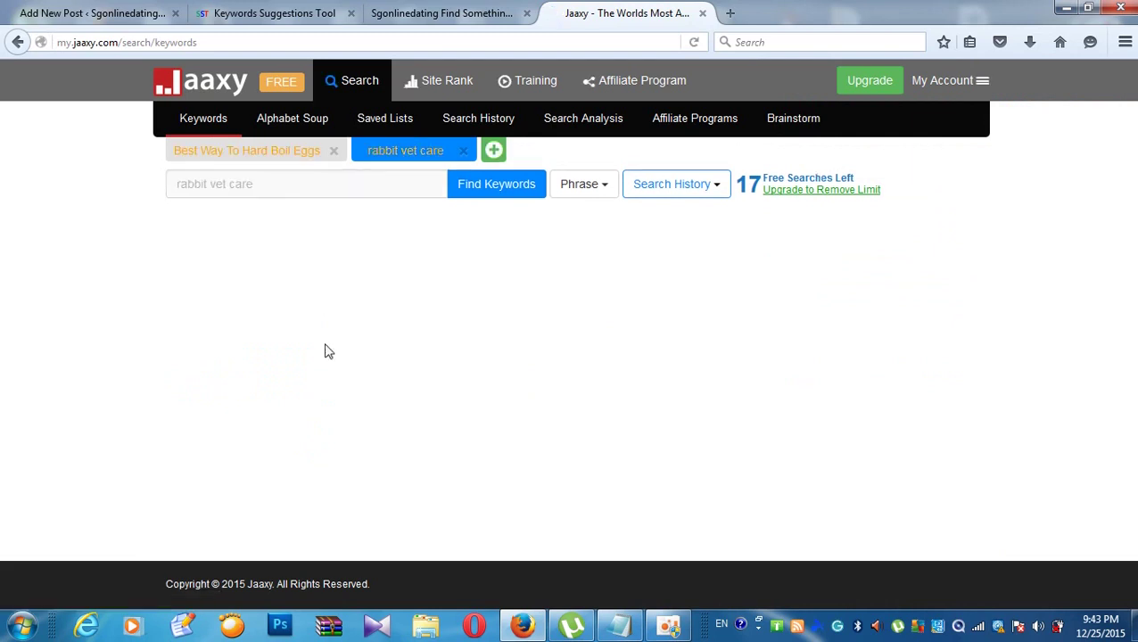
Step: Close the existing "rabbit vet care" and "Best Way To Hard Boil Eggs" keyword searches in Jaaxy
left_click(457, 13)
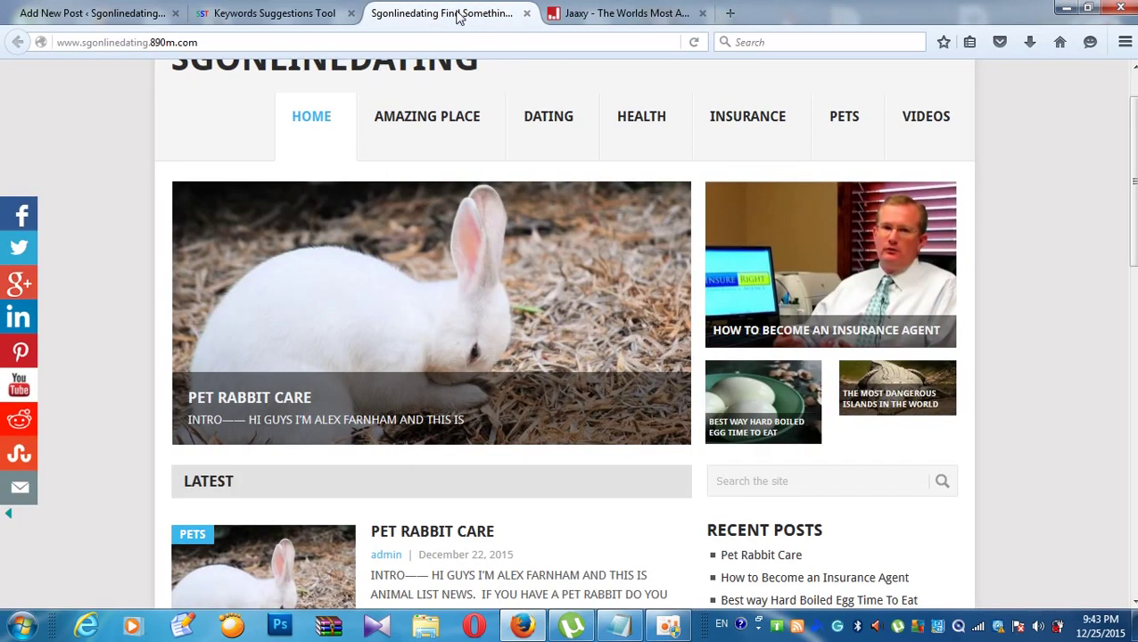
left_click(624, 14)
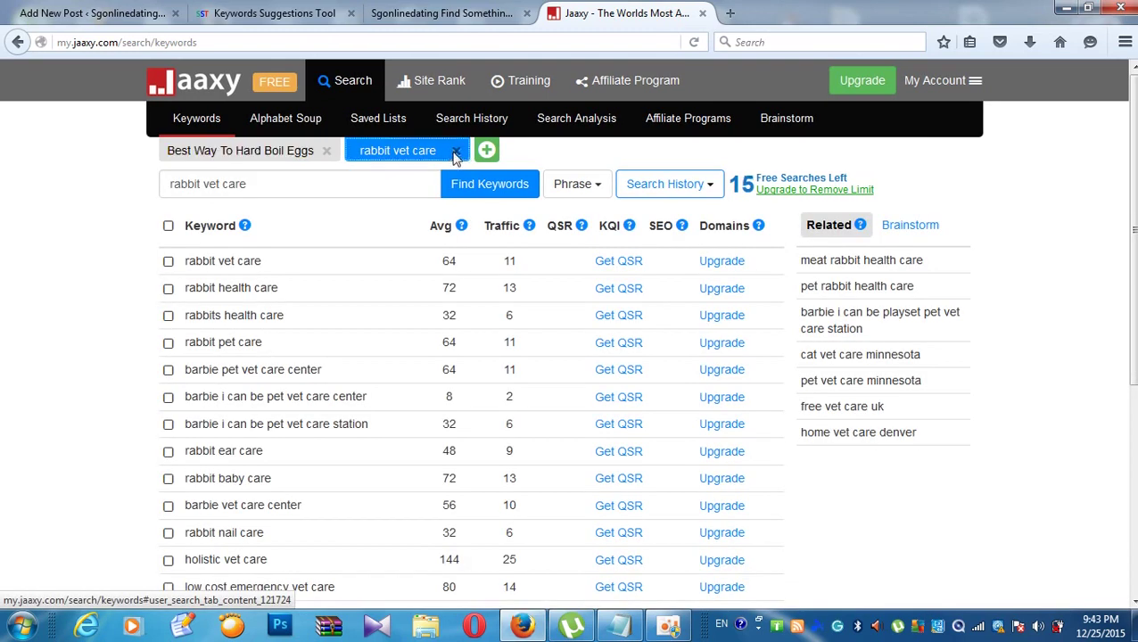
left_click(456, 151)
left_click(323, 155)
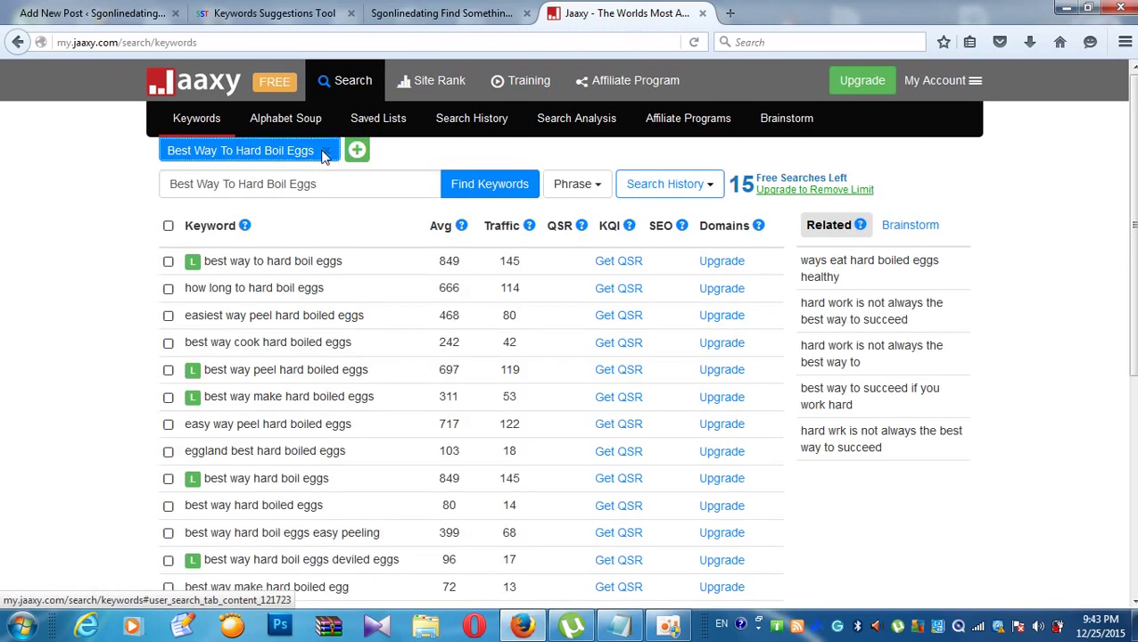
left_click(325, 152)
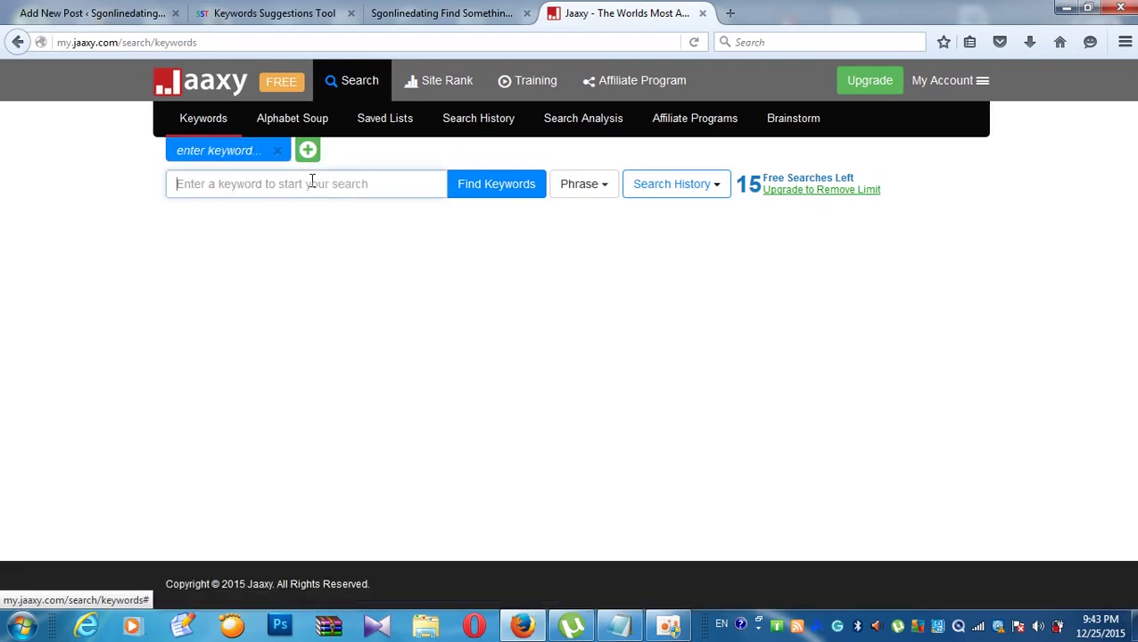
Step: Find keywords in Jaaxy for the copied title "organization to promote the holiday period in digestion"
left_click(310, 183)
right_click(311, 183)
left_click(332, 255)
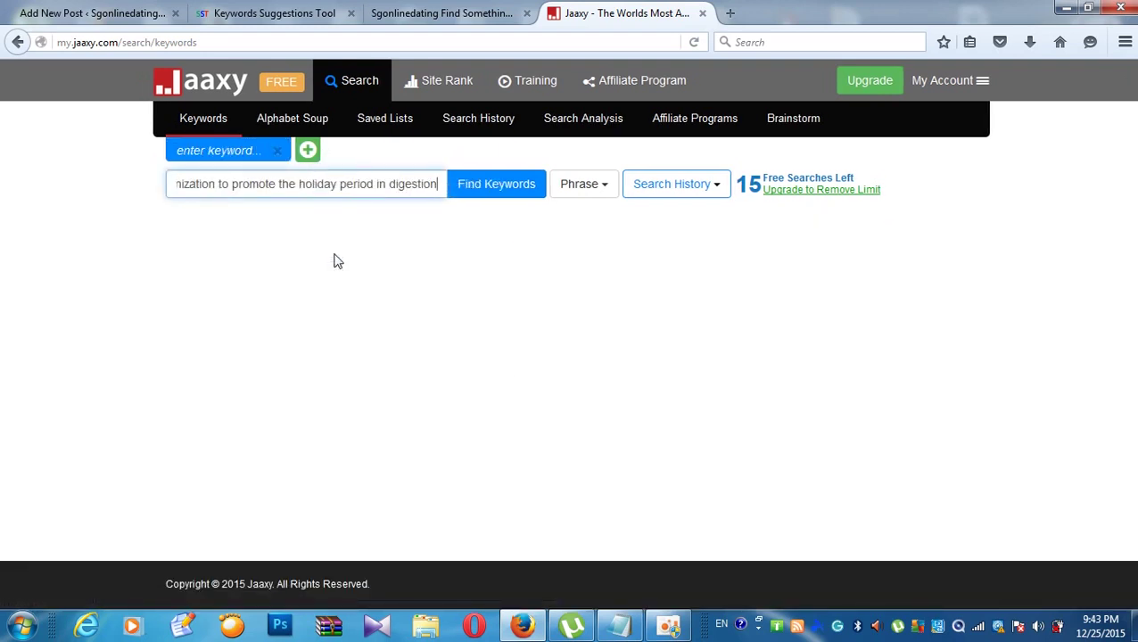
left_click(481, 196)
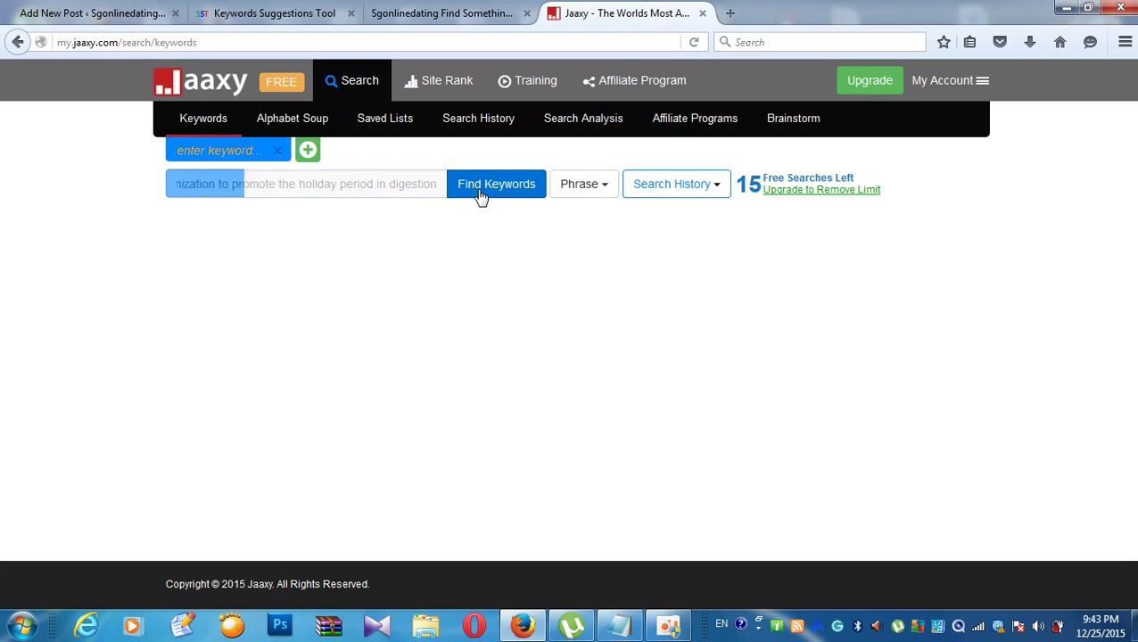
key("shift+Right")
key("shift+Right")
key("shift+Right")
key("shift+Right")
key("shift+Right")
key("shift+Right")
key("shift+Right")
key("shift+Right")
key("shift+Right")
key("shift+Right")
key("shift+Right")
key("shift+Right")
key("shift+Right")
key("shift+Right")
key("shift+Right")
key("shift+Right")
key("shift+Right")
key("shift+Right")
key("shift+Right")
key("shift+Right")
key("shift+Right")
key("shift+Right")
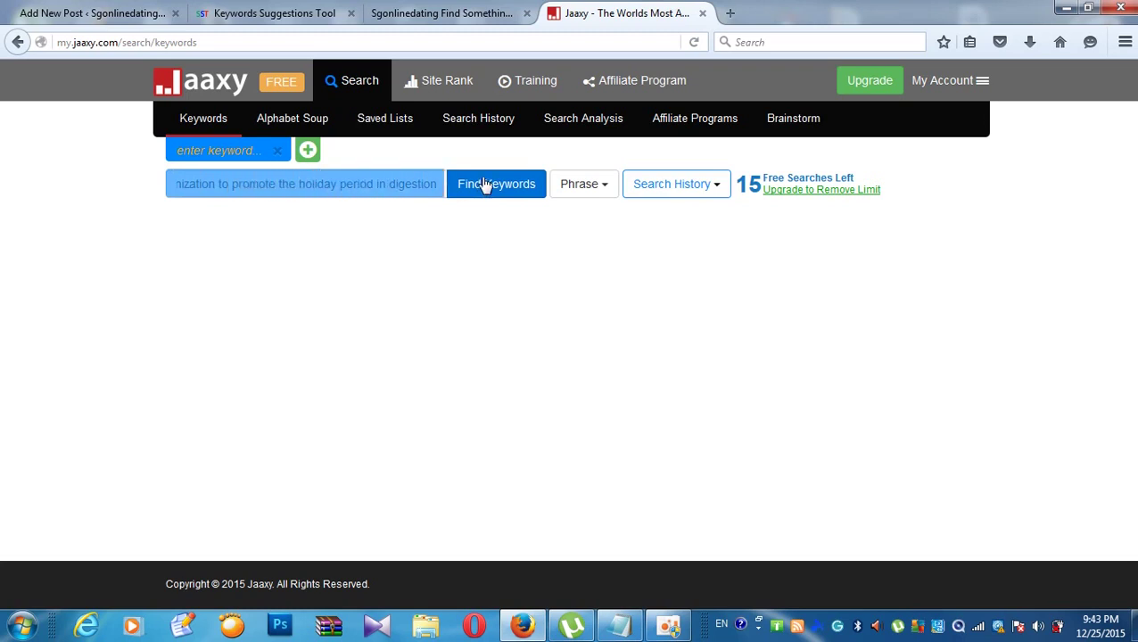
left_click(483, 187)
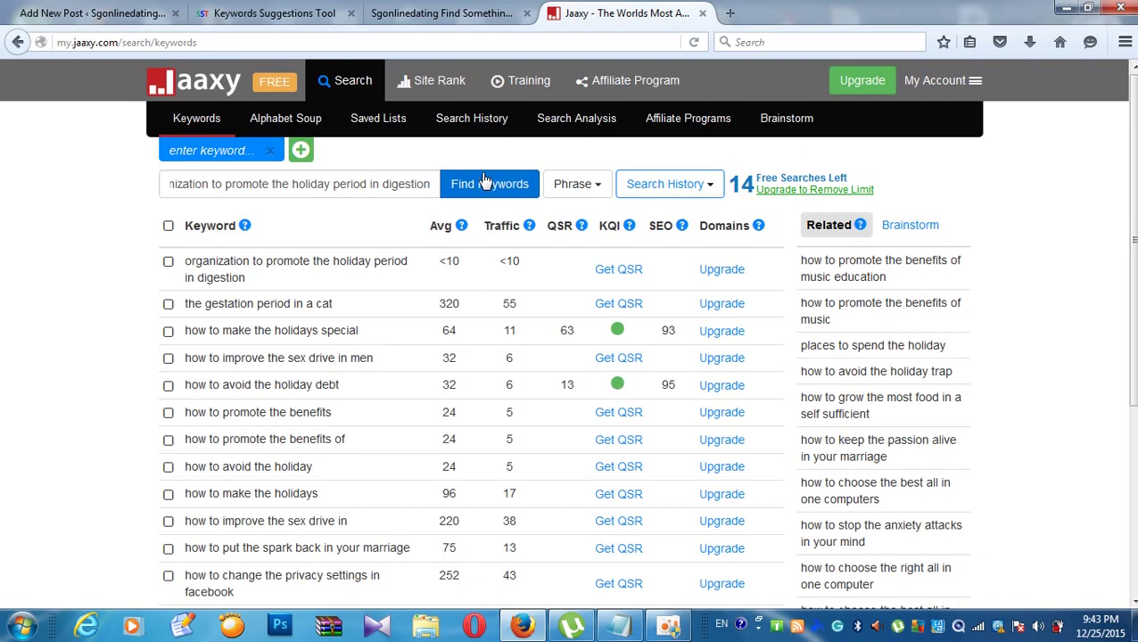
Step: Examine the suggested keywords with their average searches, traffic, QSR, KQI and SEO scores
scroll(327, 365, "down", 3)
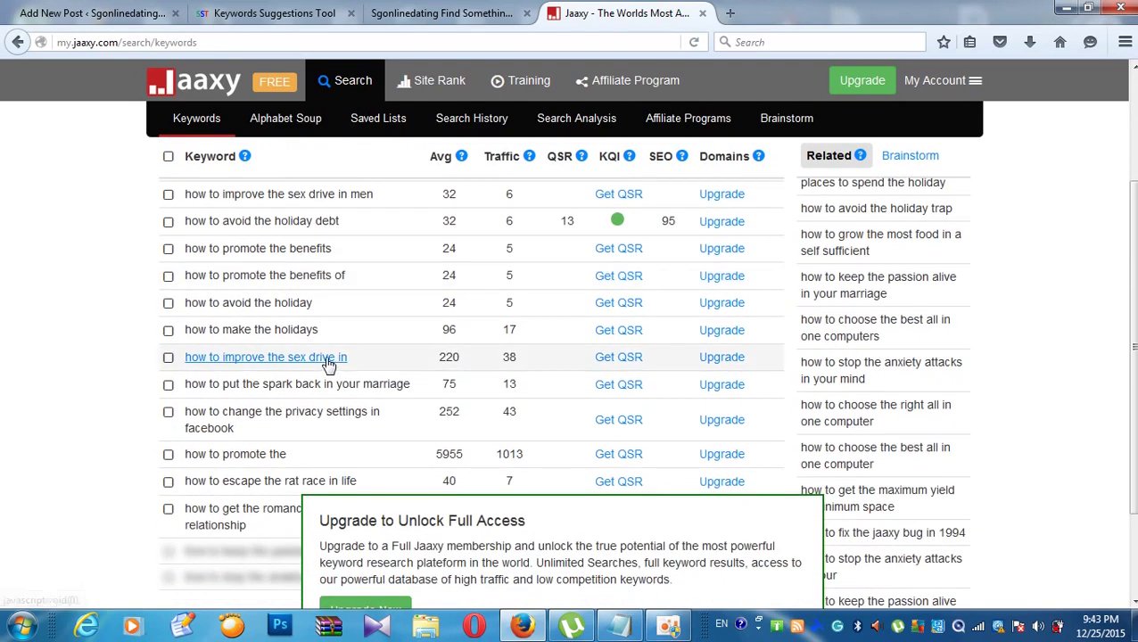
scroll(328, 364, "down", 2)
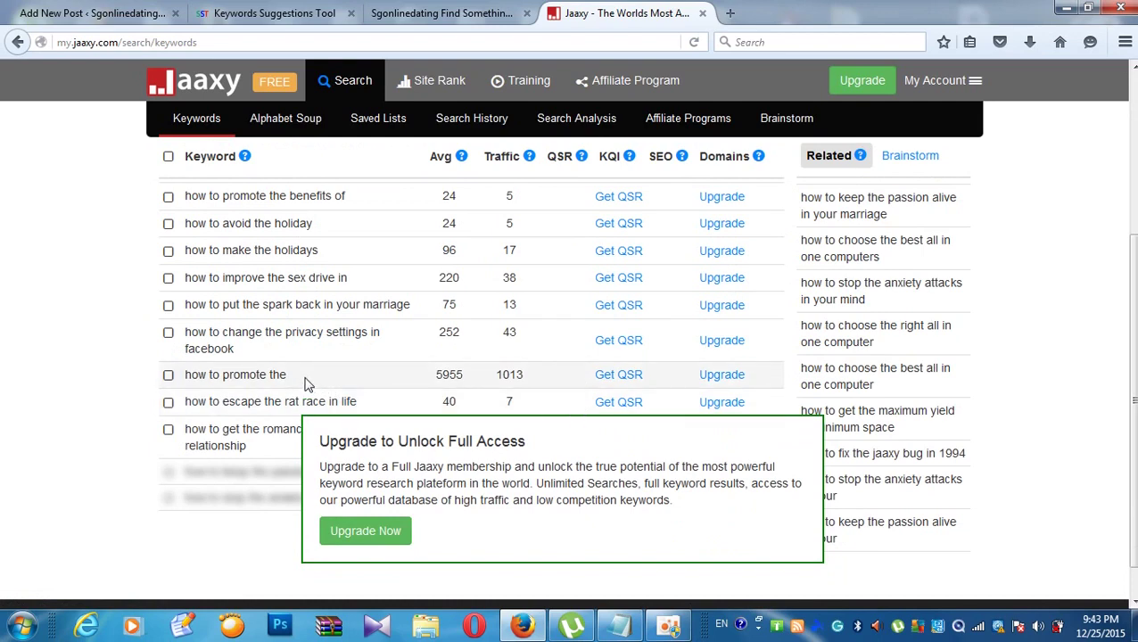
scroll(374, 383, "down", 1)
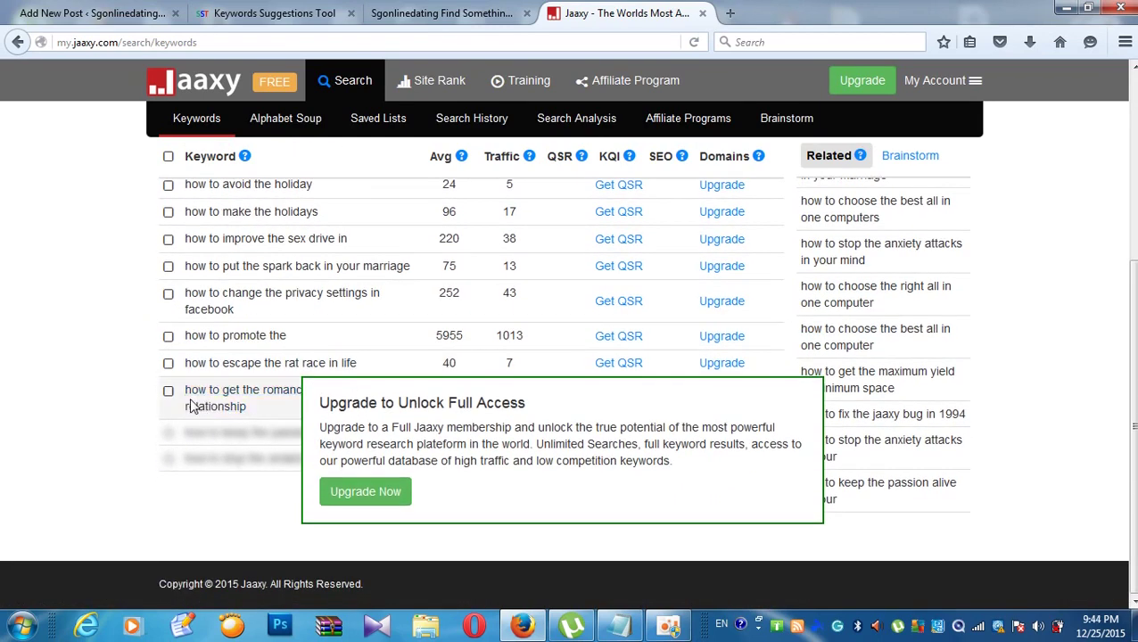
scroll(189, 397, "up", 2)
scroll(186, 388, "up", 8)
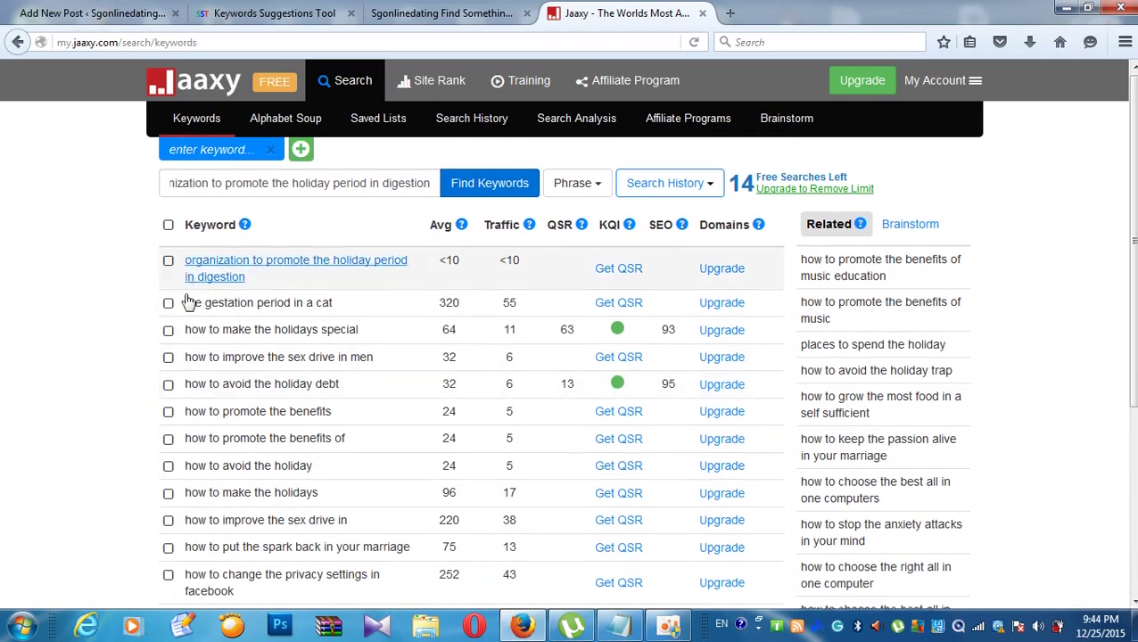
scroll(186, 286, "down", 10)
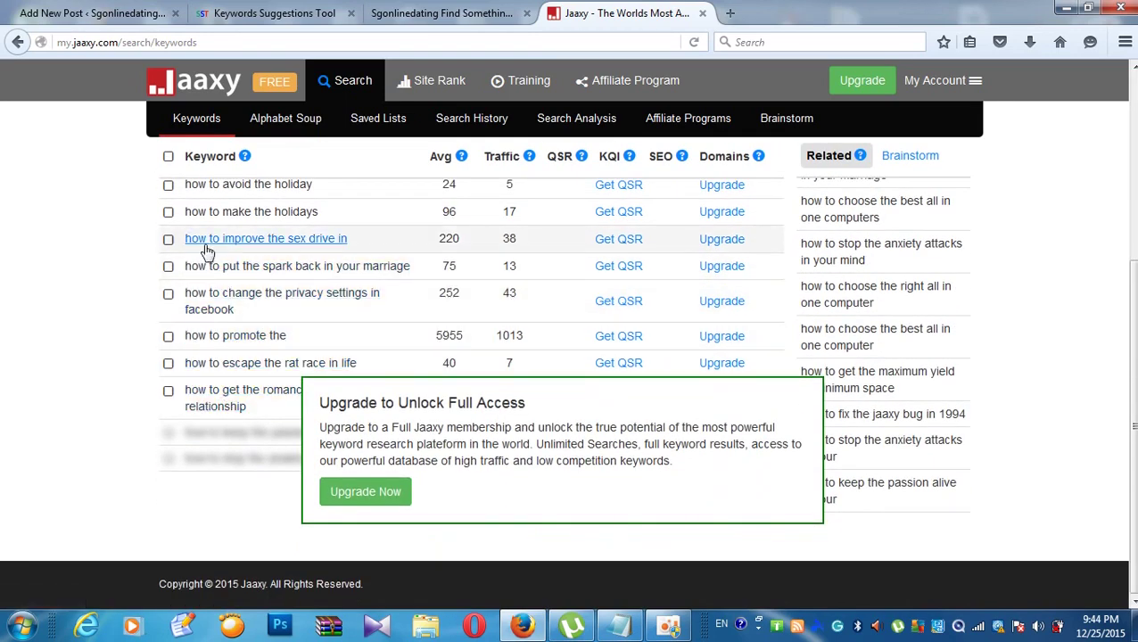
scroll(207, 256, "up", 3)
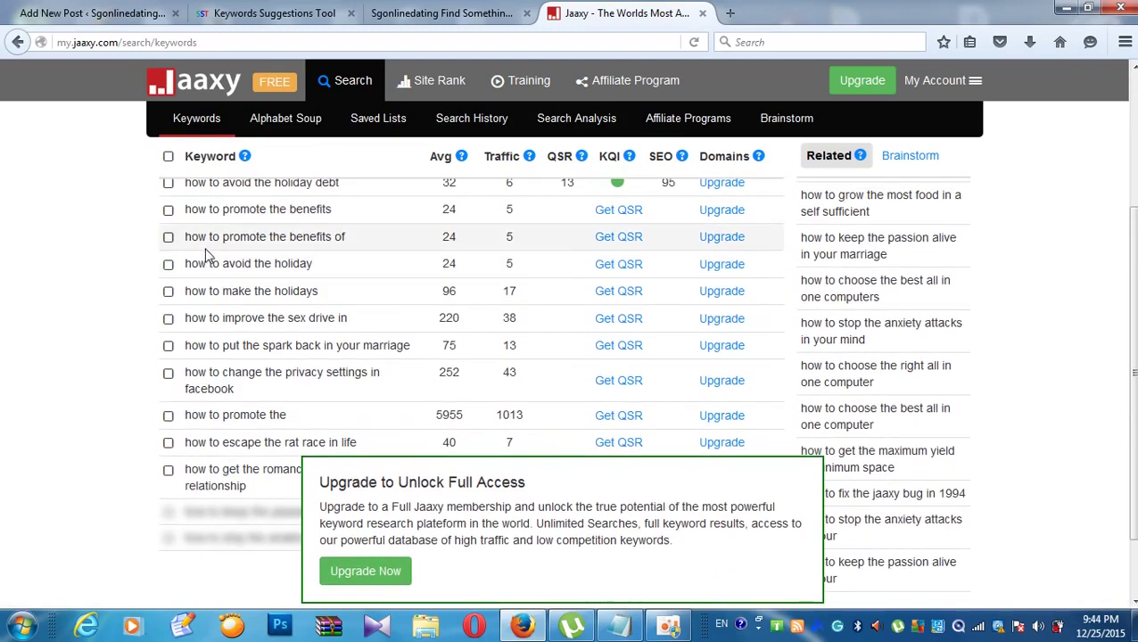
scroll(210, 258, "up", 3)
scroll(210, 258, "down", 2)
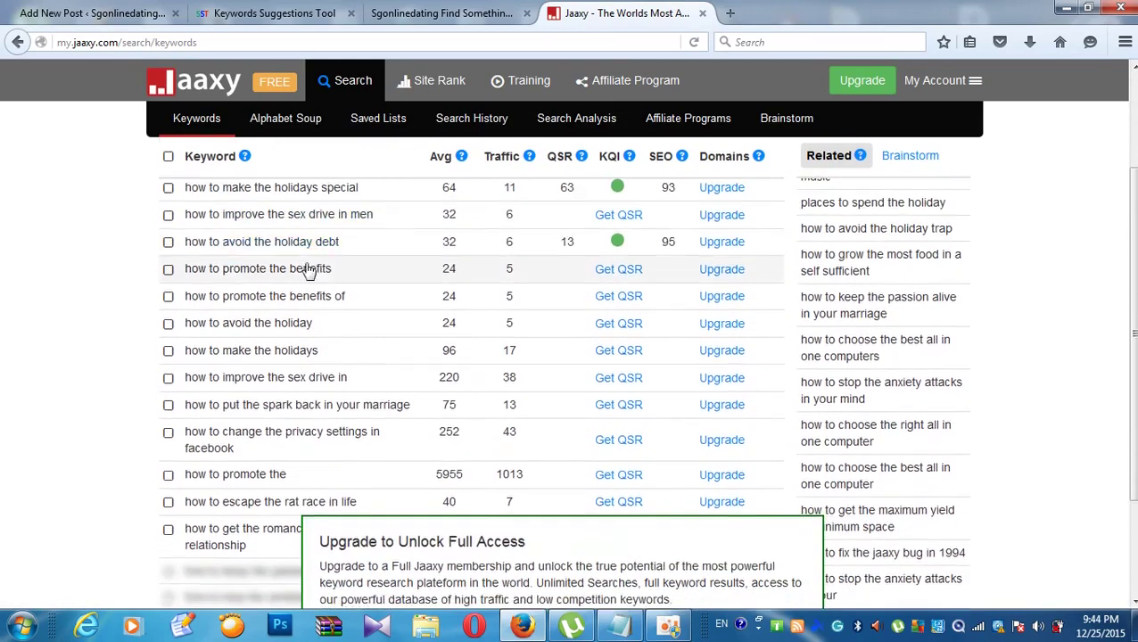
scroll(205, 276, "up", 5)
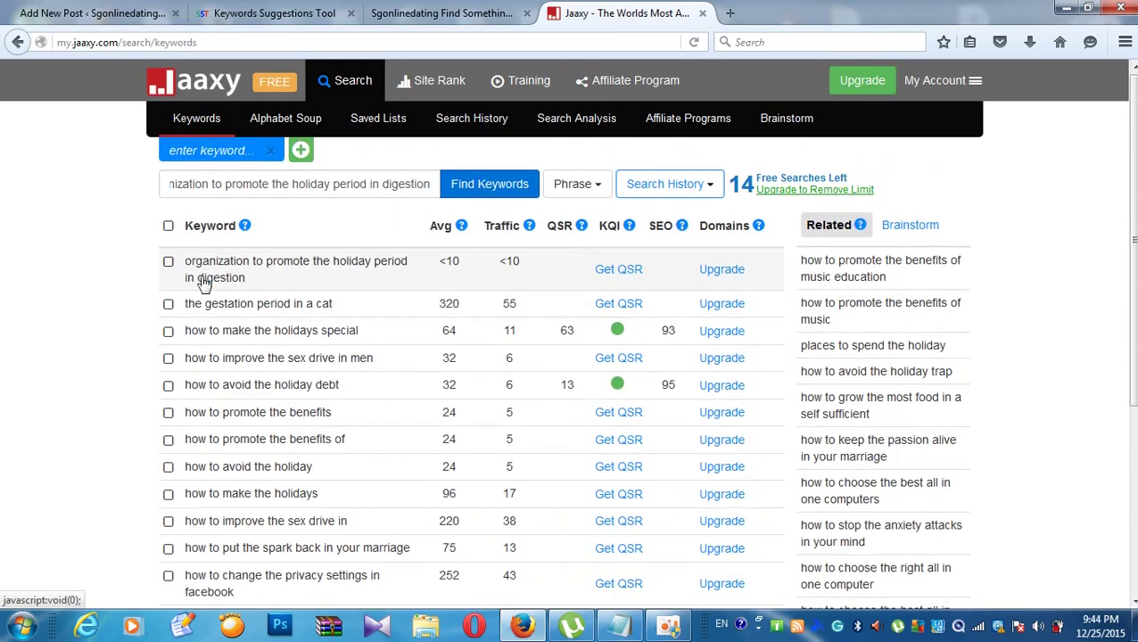
Step: Select all suggested keywords and save them to a new list named "organization to promote"
left_click(169, 228)
left_click(325, 226)
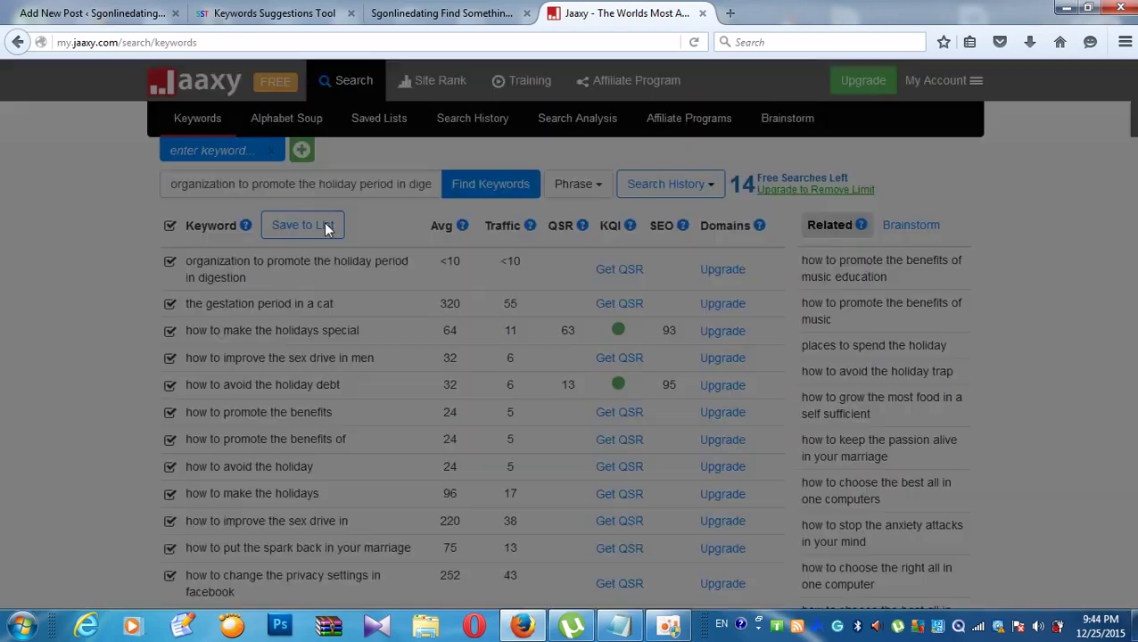
left_click(490, 224)
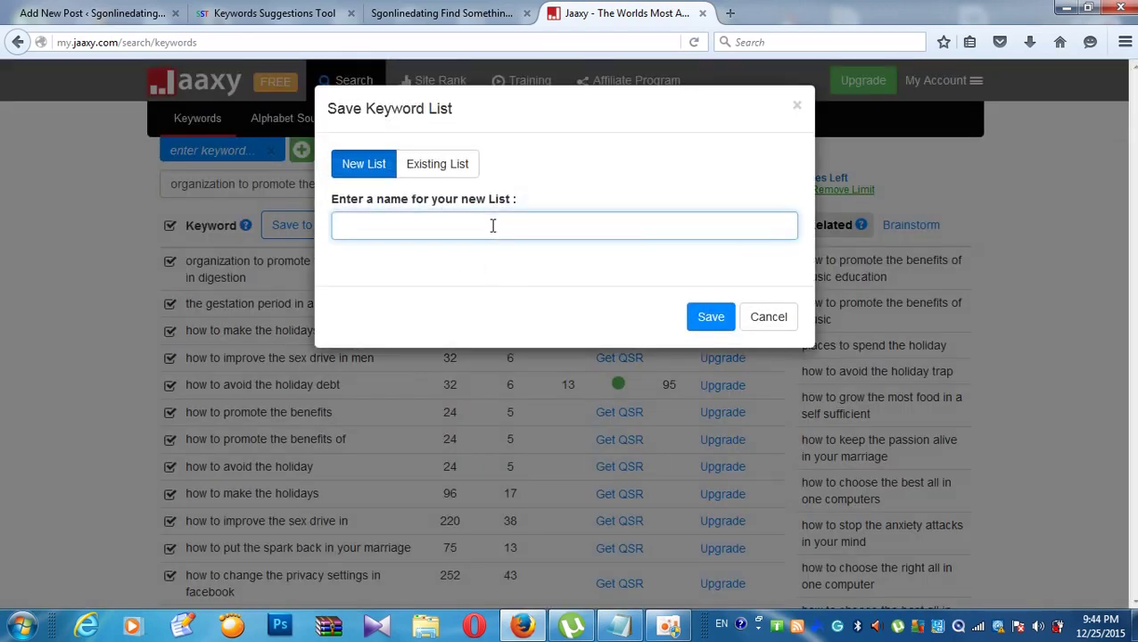
right_click(492, 226)
left_click(573, 301)
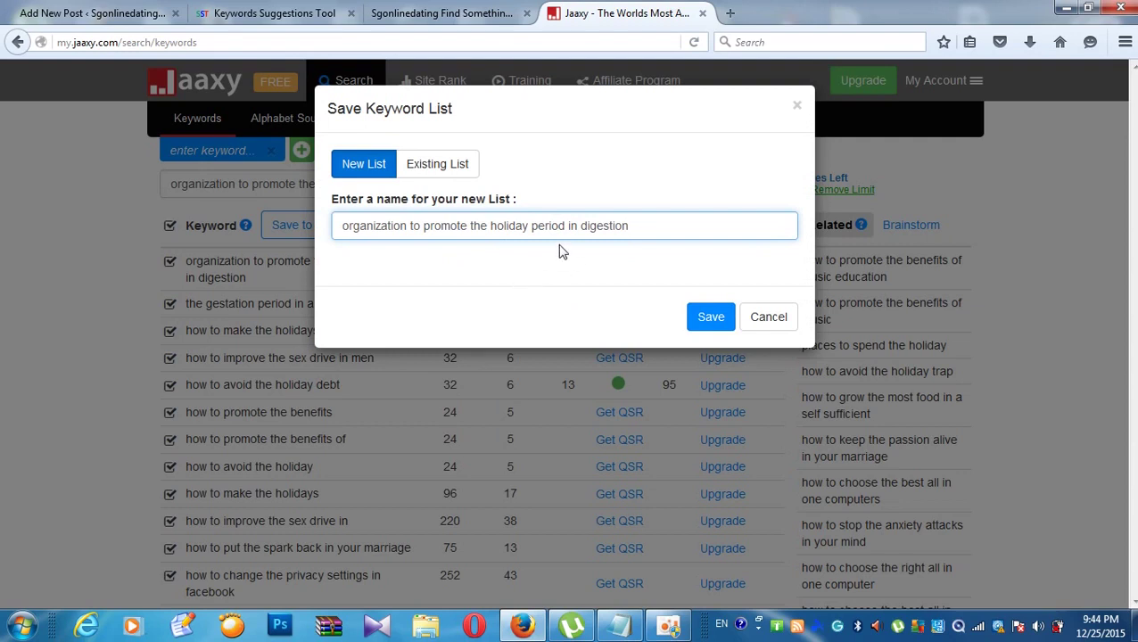
key("BackSpace")
key("BackSpace")
key("BackSpace")
key("BackSpace")
key("BackSpace")
key("BackSpace")
key("BackSpace")
key("BackSpace")
key("BackSpace")
key("BackSpace")
key("BackSpace")
key("BackSpace")
key("BackSpace")
key("BackSpace")
key("BackSpace")
key("BackSpace")
key("BackSpace")
key("BackSpace")
key("BackSpace")
key("BackSpace")
key("BackSpace")
key("BackSpace")
key("BackSpace")
key("BackSpace")
key("BackSpace")
key("BackSpace")
key("BackSpace")
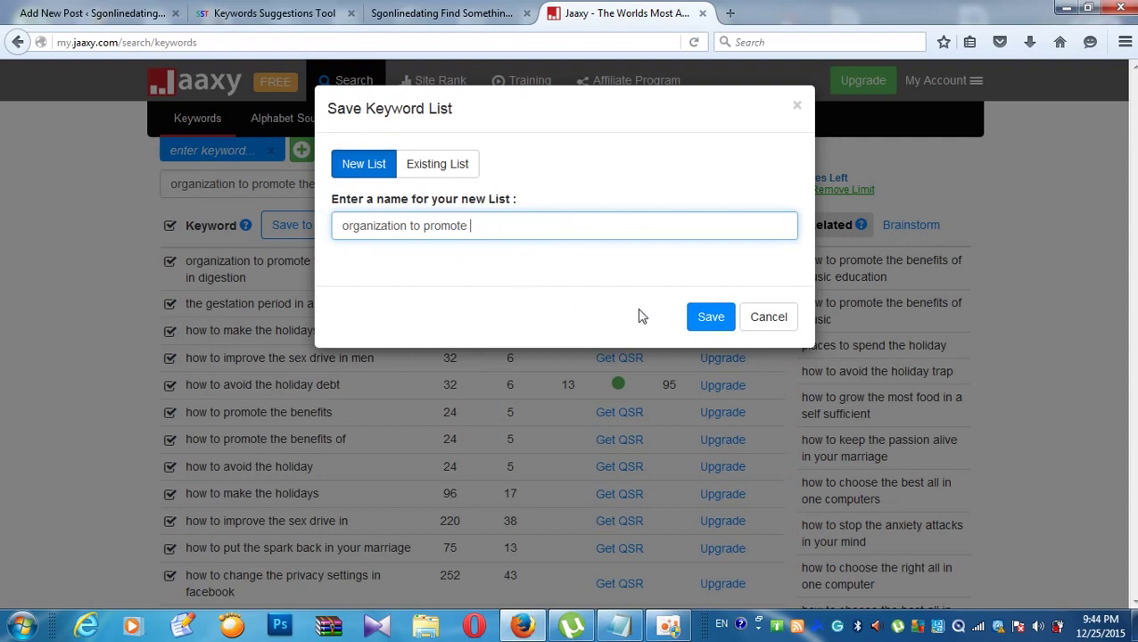
left_click(705, 320)
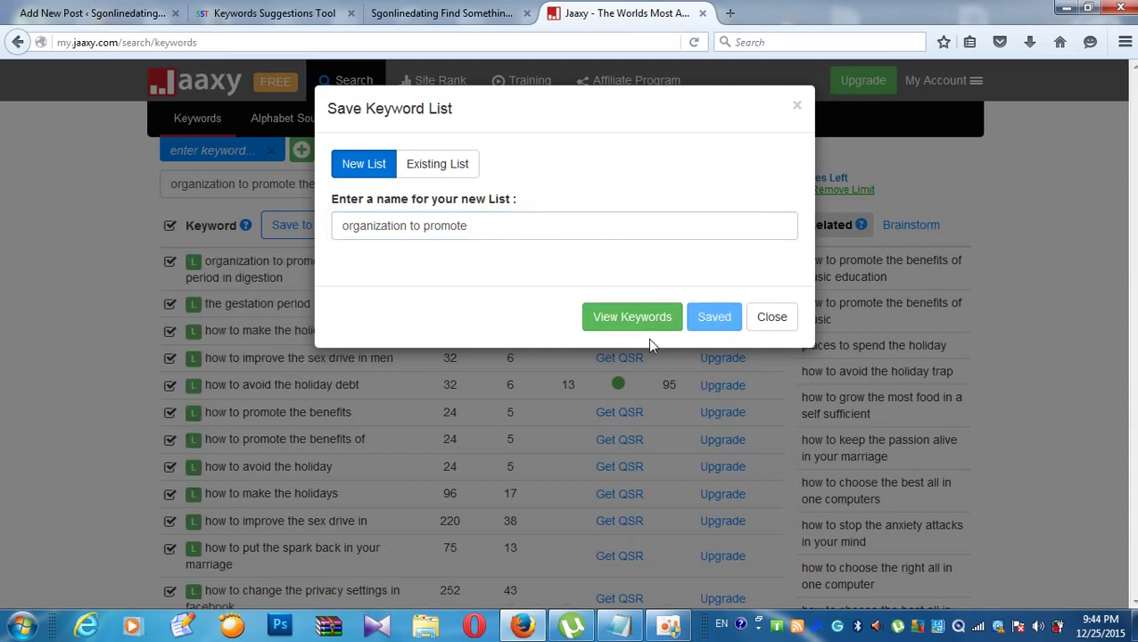
left_click(769, 318)
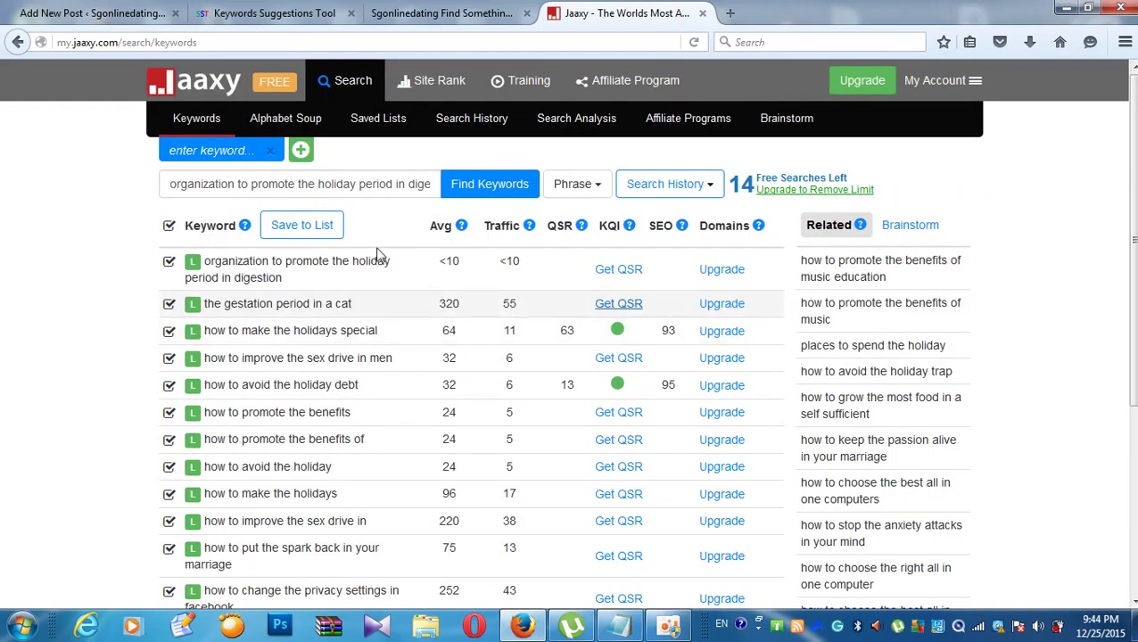
Step: Export the saved "organization to promote" list as a keywords-only TXT file and open it in Notepad
left_click(370, 128)
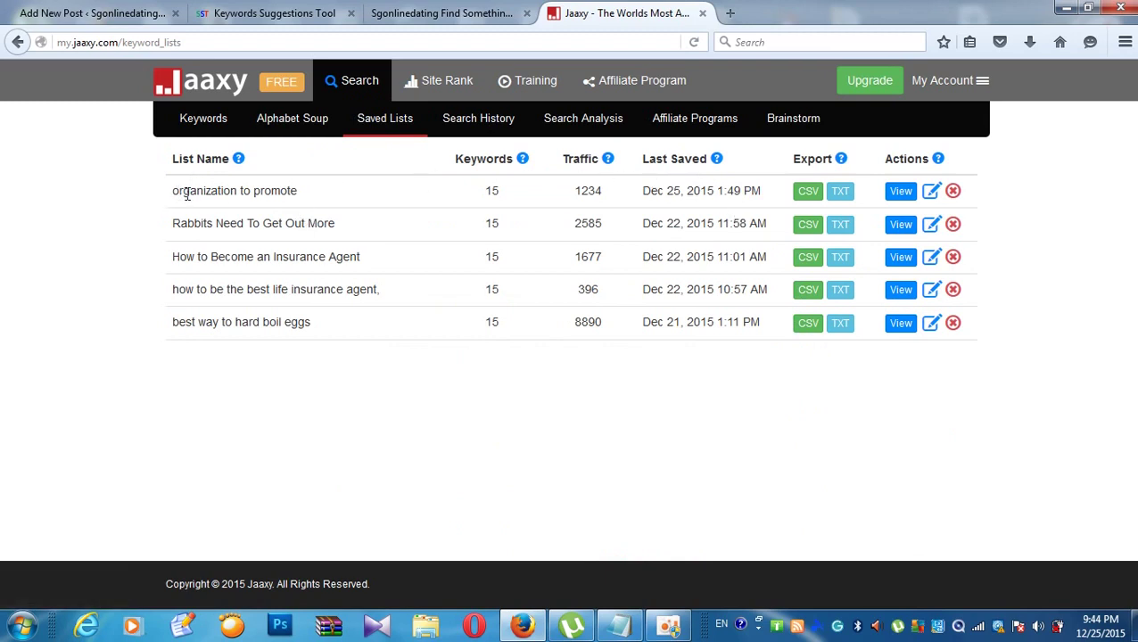
left_click(844, 197)
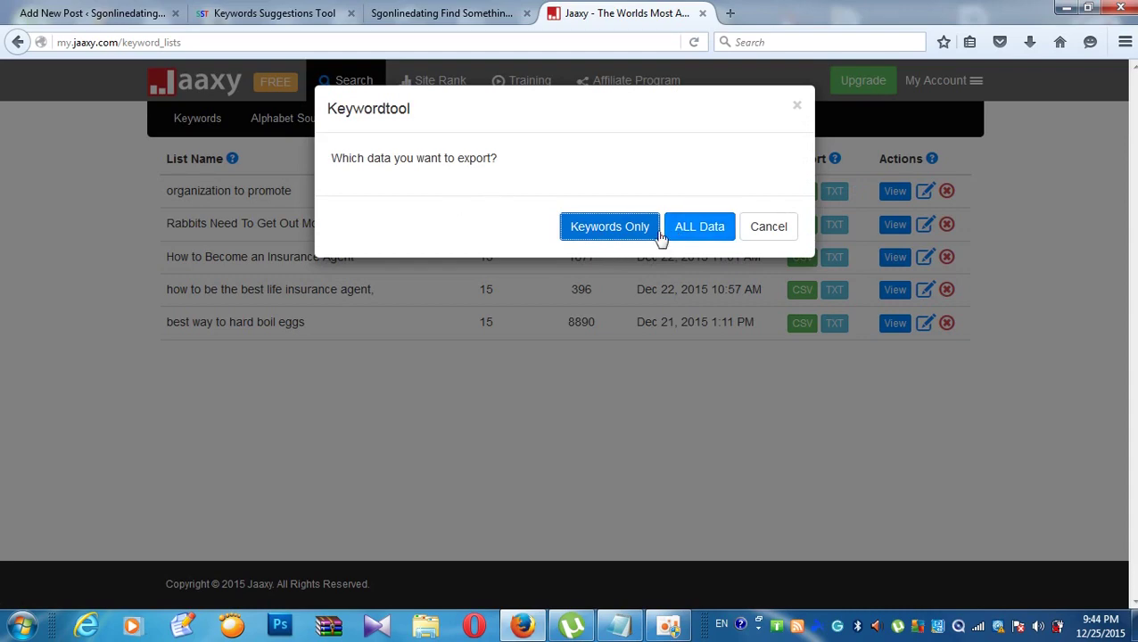
left_click(617, 234)
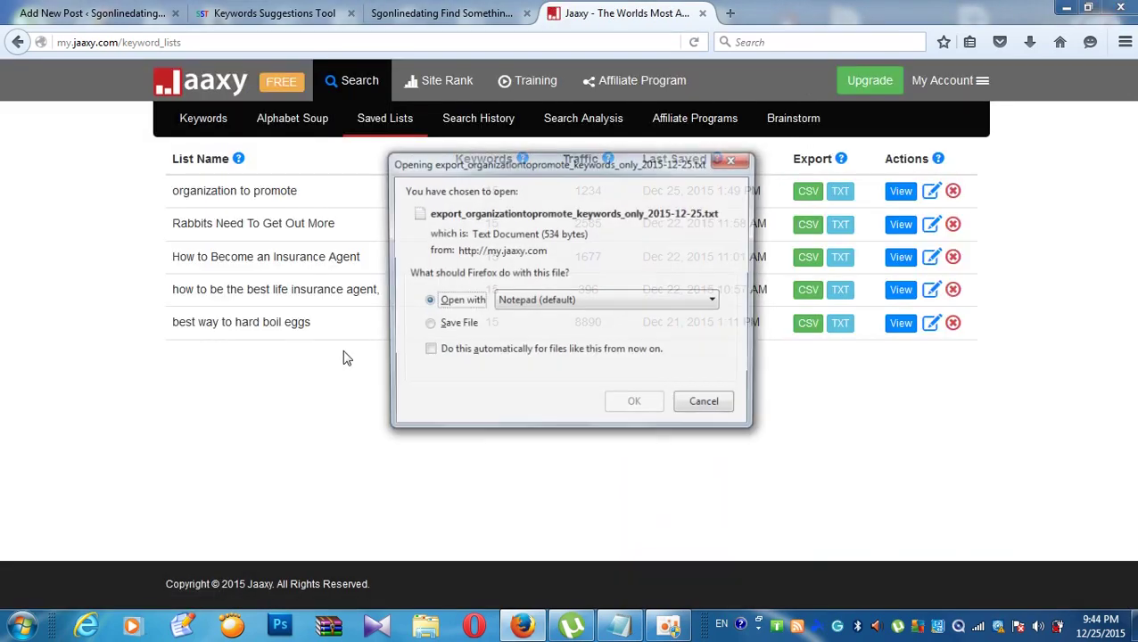
left_click(632, 410)
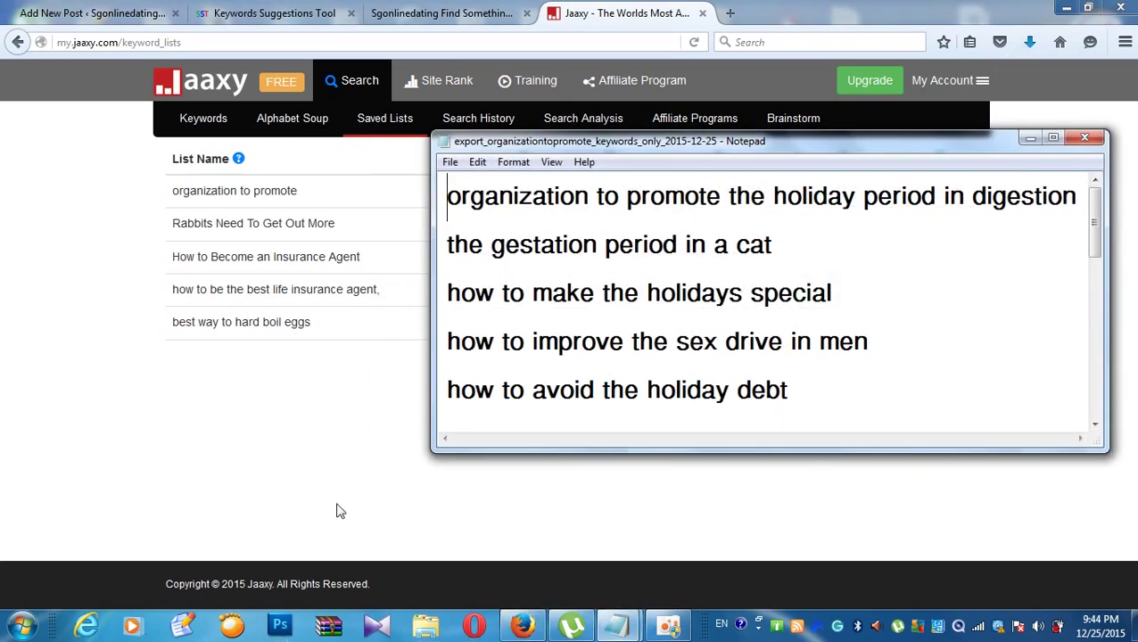
Step: Append a comma to the end of every keyword line in the exported Notepad list
left_click(804, 393)
type(",")
left_click(871, 342)
type(",")
left_click(845, 298)
type(",")
left_click(811, 243)
type(",")
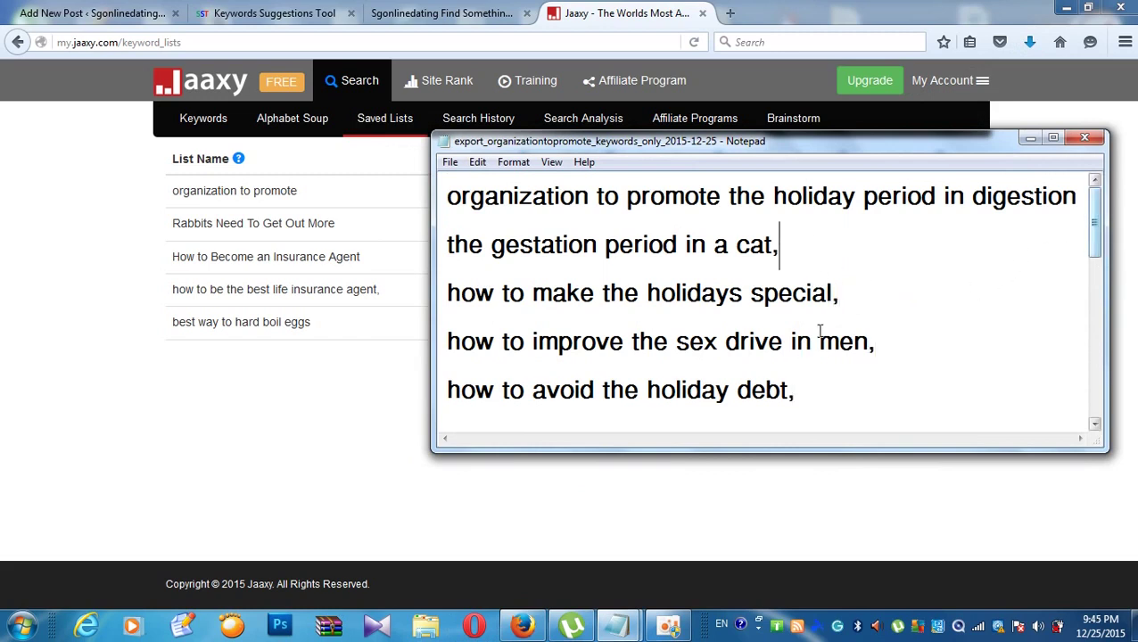
left_click(1077, 196)
type(",")
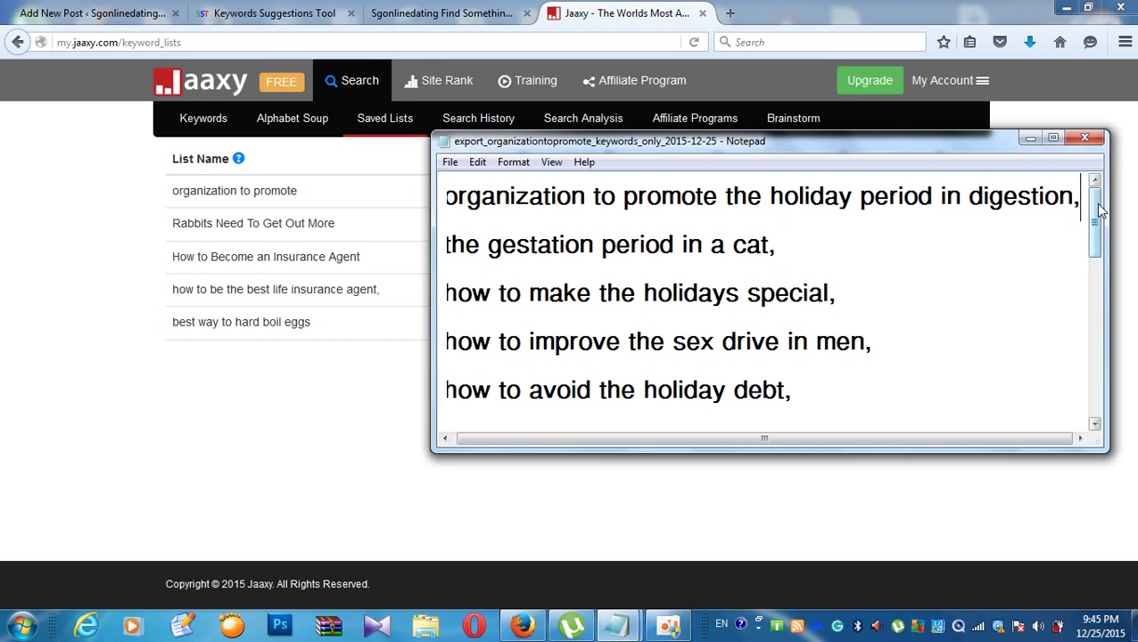
left_click_drag(1100, 209, 1098, 217)
left_click(804, 388)
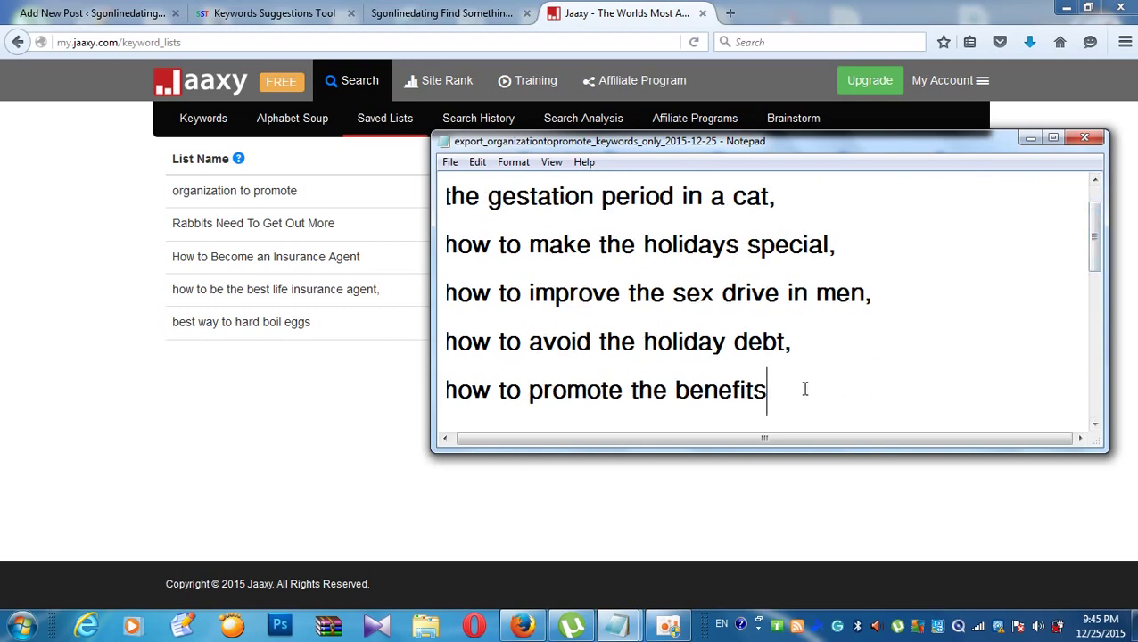
left_click(1093, 423)
left_click(1094, 422)
left_click(871, 361)
type(",")
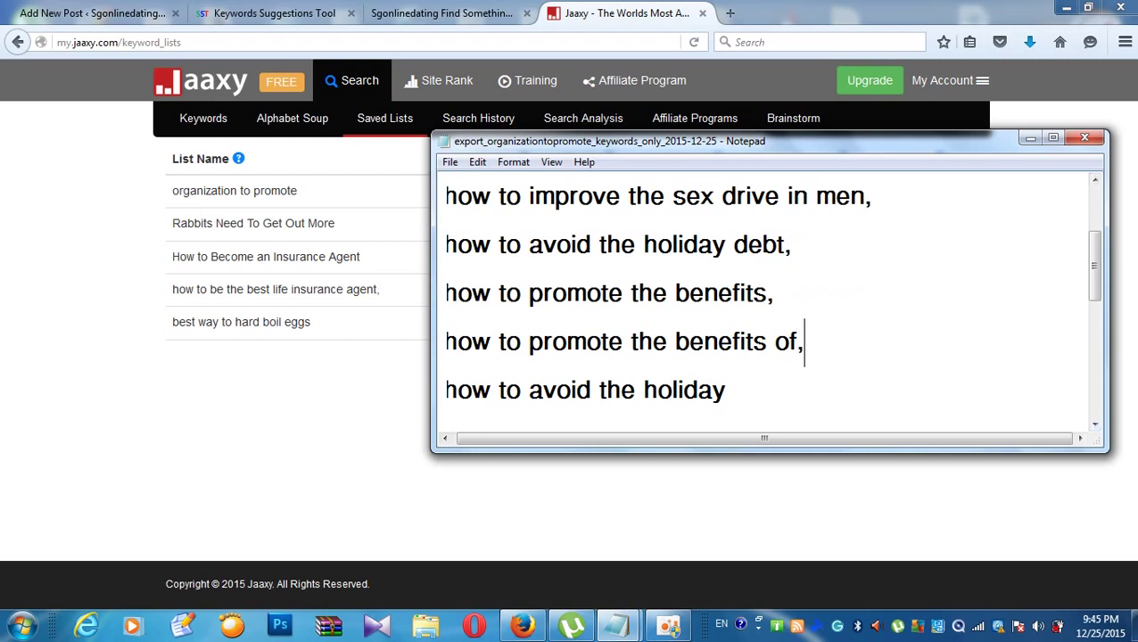
type(",")
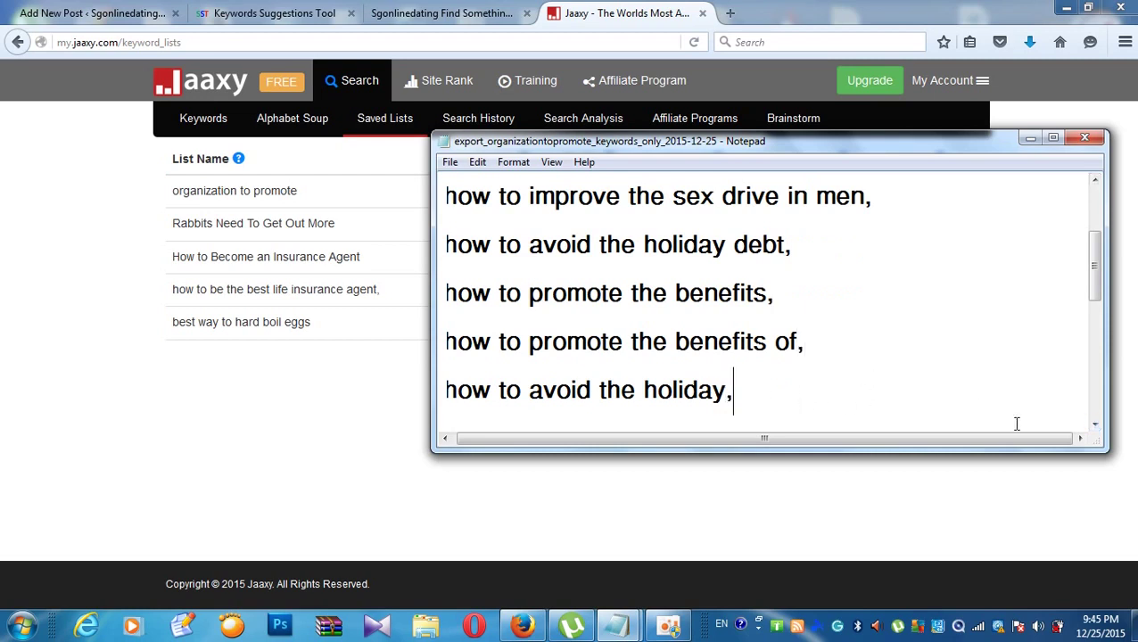
left_click(1093, 423)
left_click(1086, 421)
left_click(1086, 420)
type(",")
left_click(810, 342)
type(",")
left_click(947, 389)
type(",")
scroll(960, 365, "down", 2)
left_click(718, 245)
type(",")
left_click(829, 296)
type(",")
left_click(1015, 343)
type(",")
scroll(1021, 333, "up", 3)
scroll(1021, 333, "down", 3)
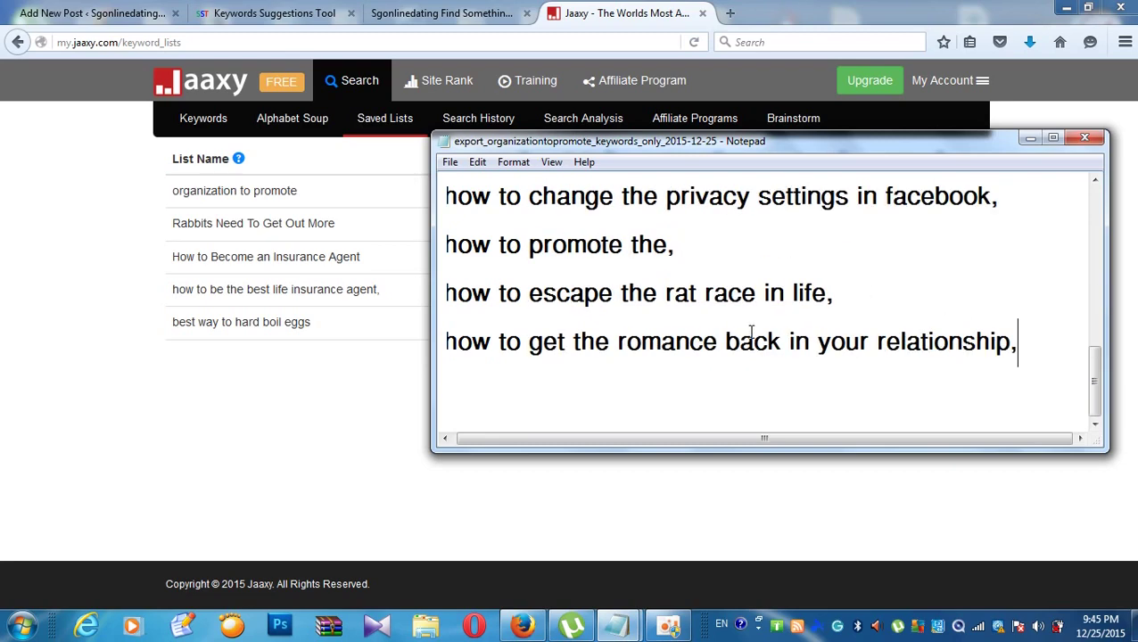
Step: Copy the whole comma-separated keyword list and return to the WordPress draft's All in One SEO Pack main settings
key("ctrl+a")
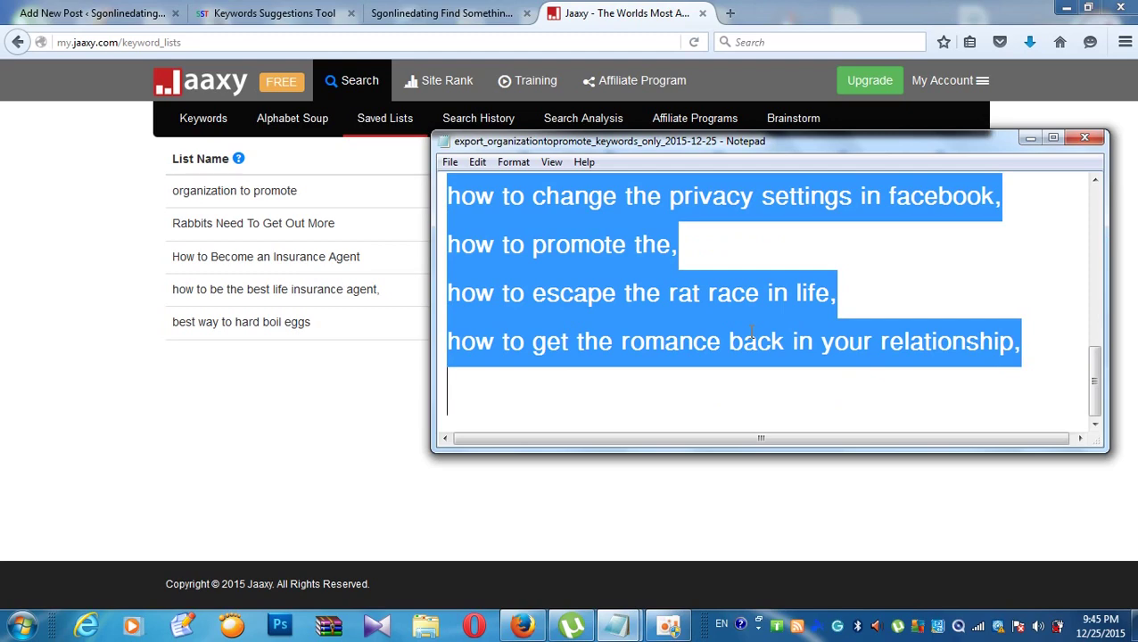
left_click(12, 207)
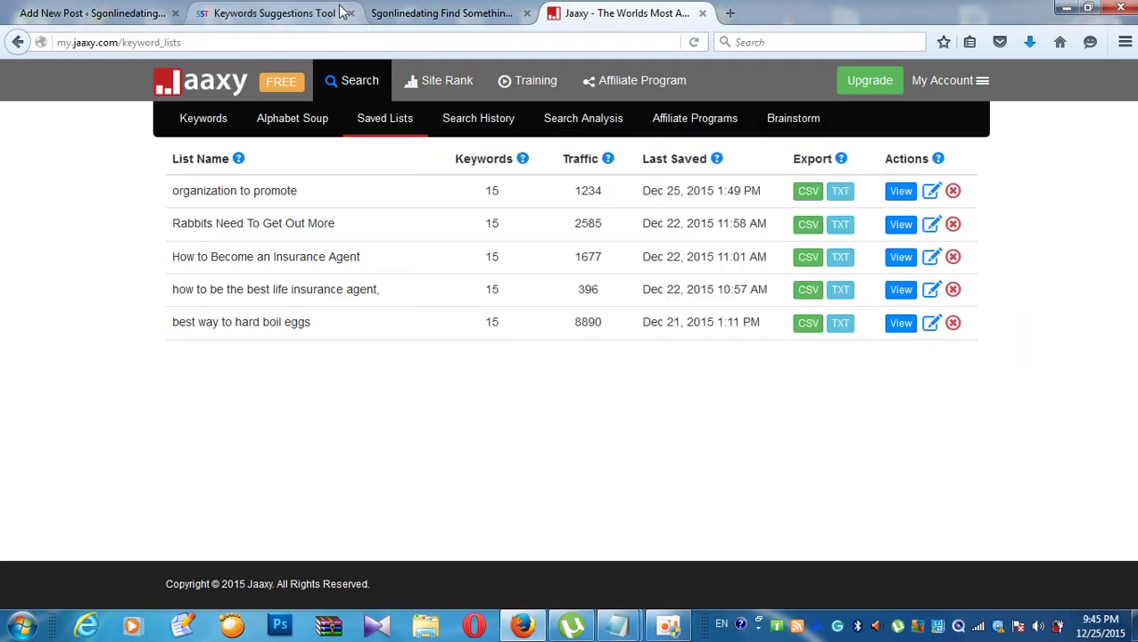
left_click(145, 16)
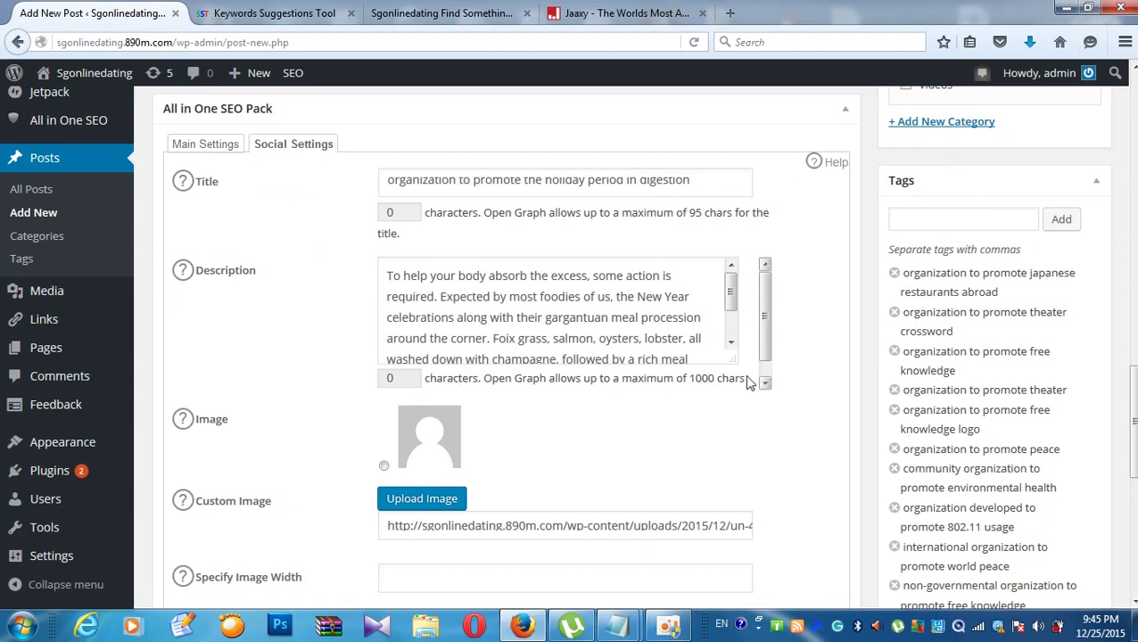
left_click(193, 145)
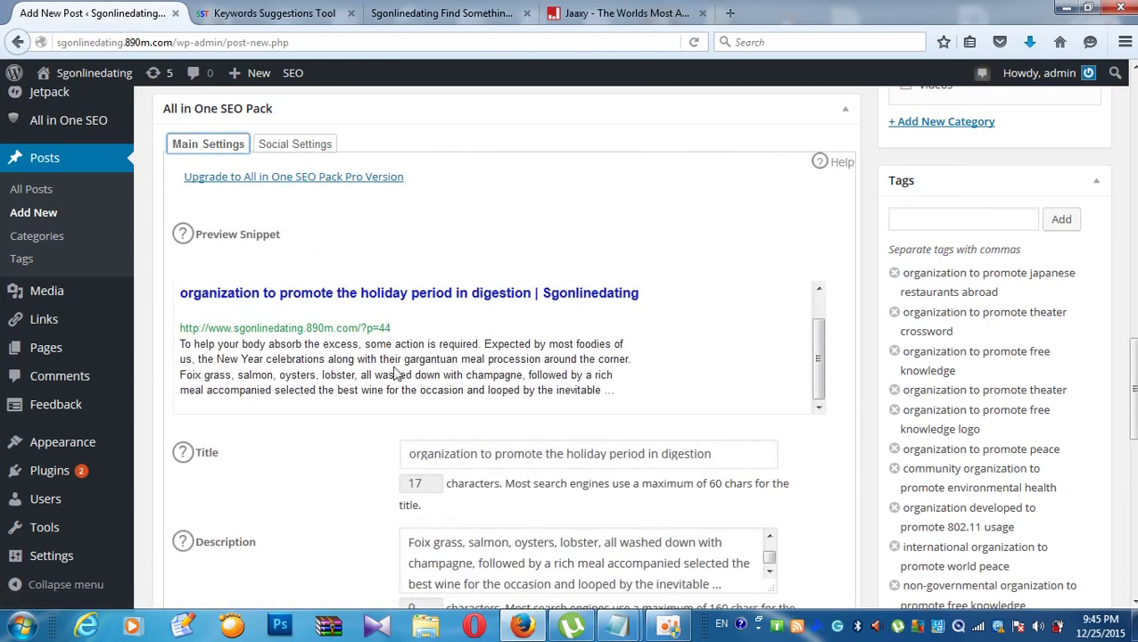
scroll(317, 405, "down", 3)
scroll(311, 419, "down", 2)
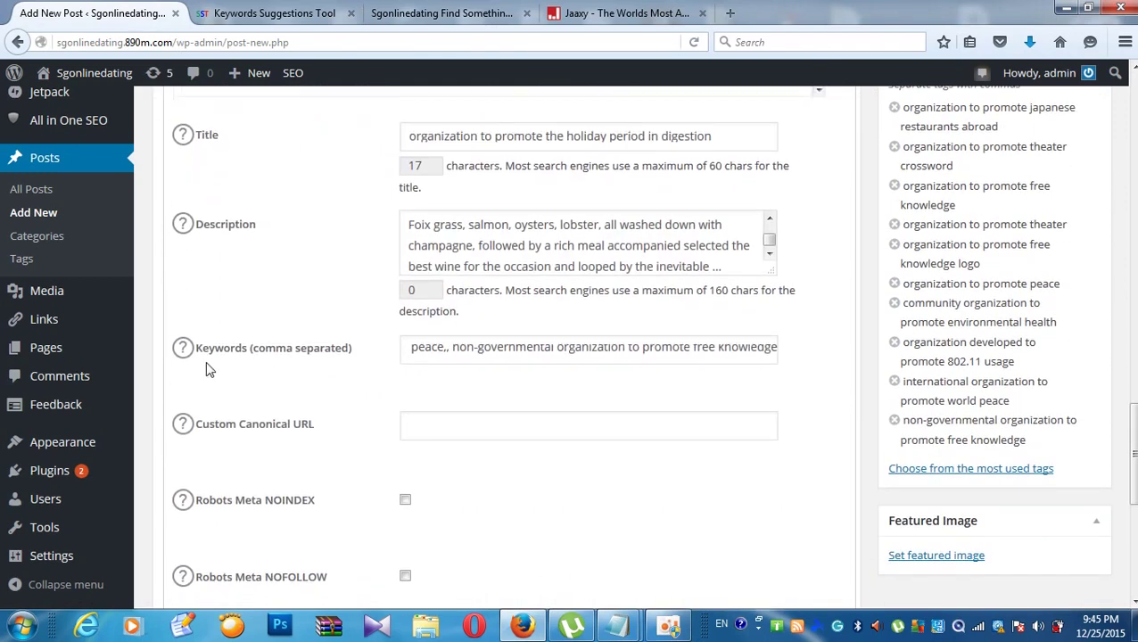
Step: Insert a comma and the copied Jaaxy keywords in front of the existing entries in the SEO Keywords field
left_click(420, 348)
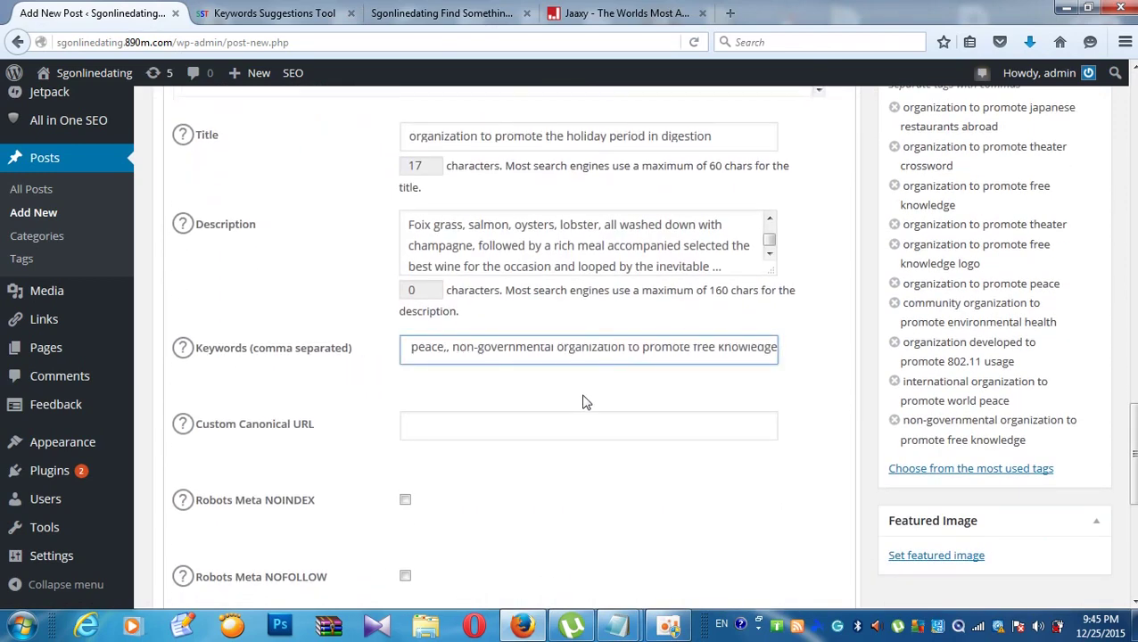
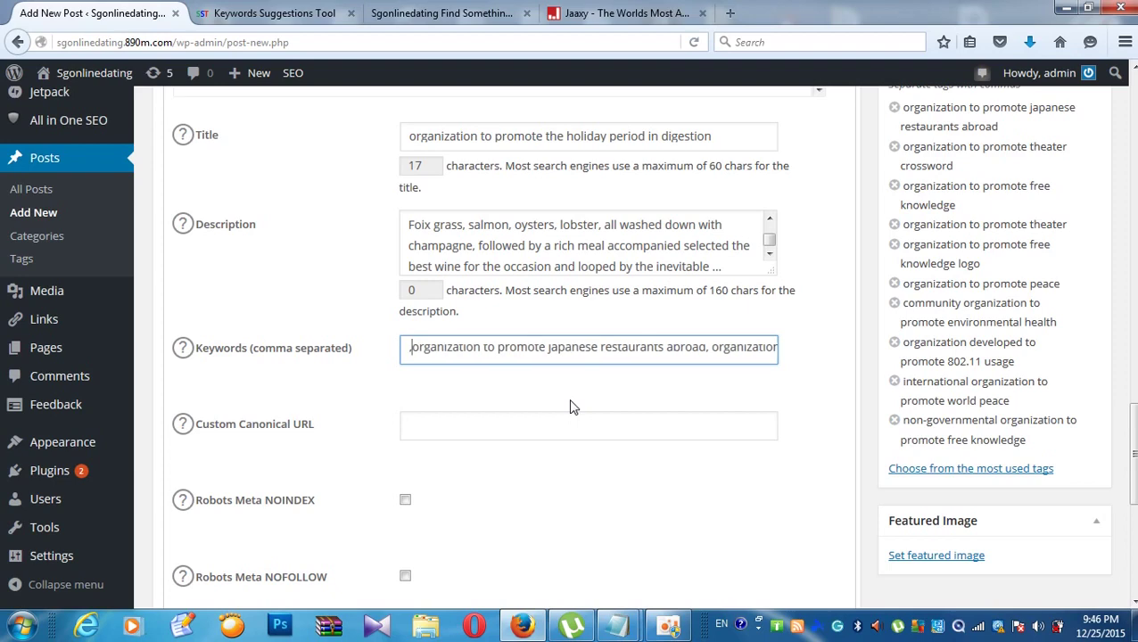
type(",")
mouse_move(621, 631)
mouse_move(695, 535)
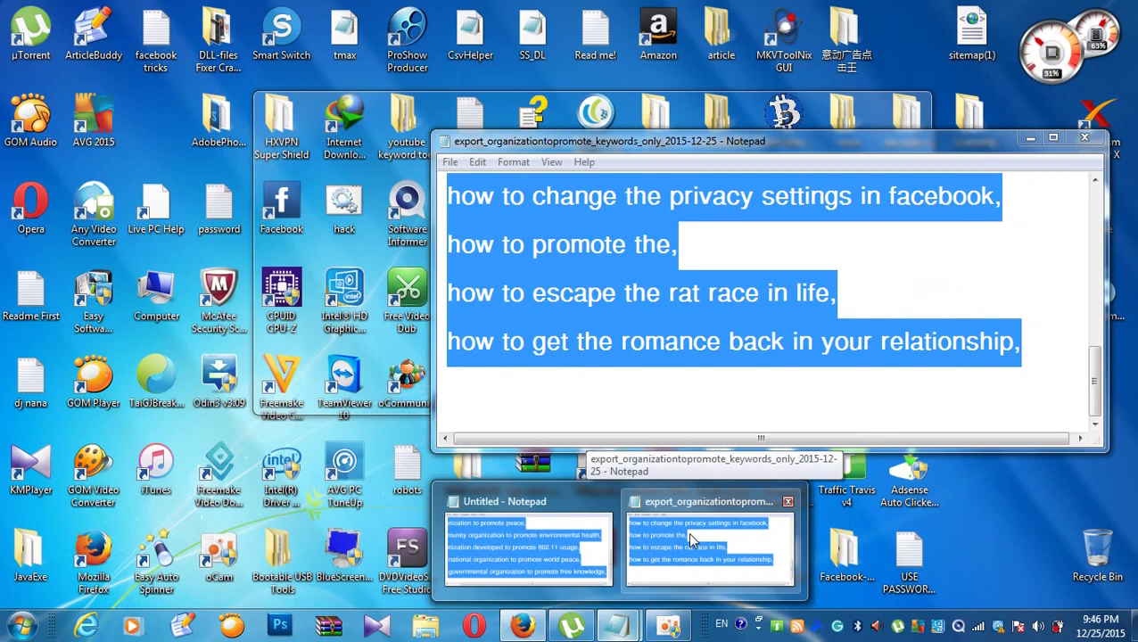
mouse_move(599, 549)
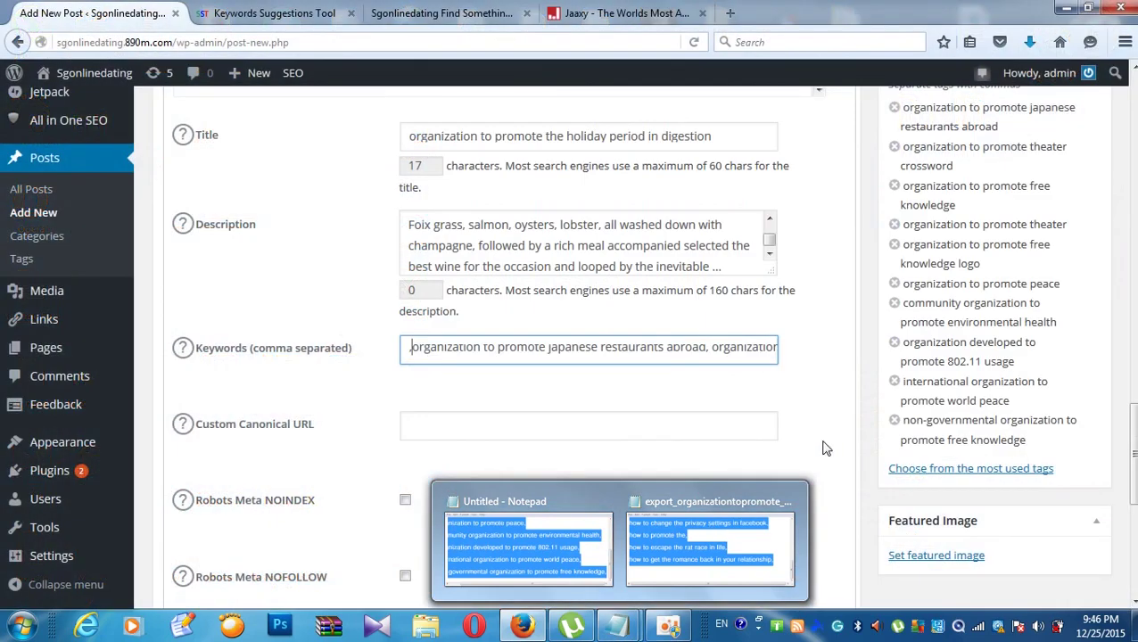
left_click(405, 346)
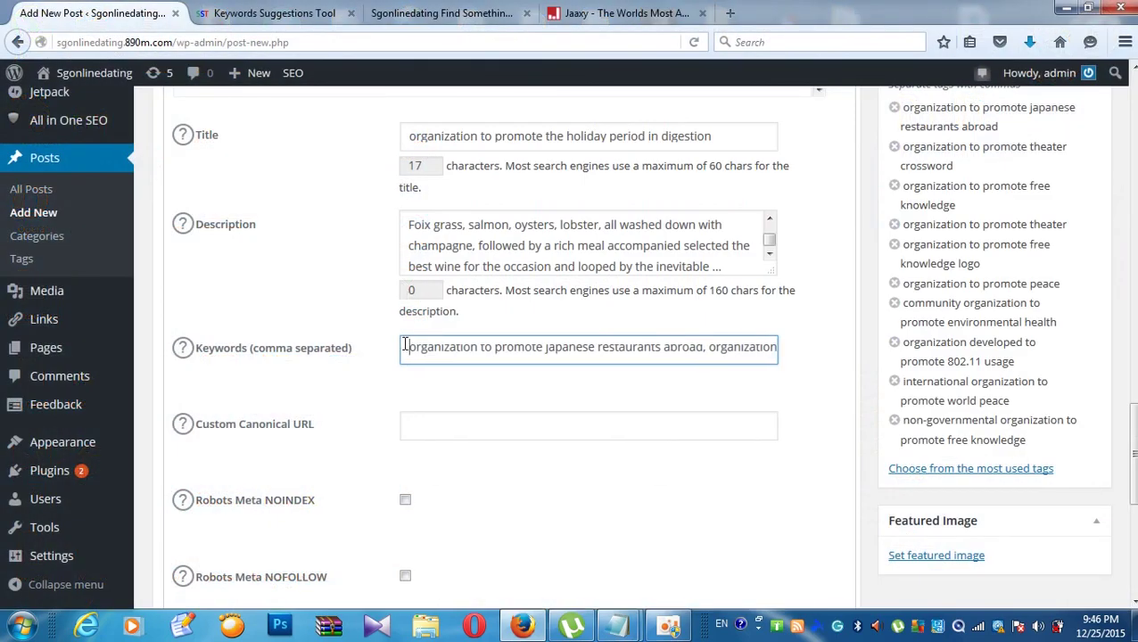
key("ctrl+v")
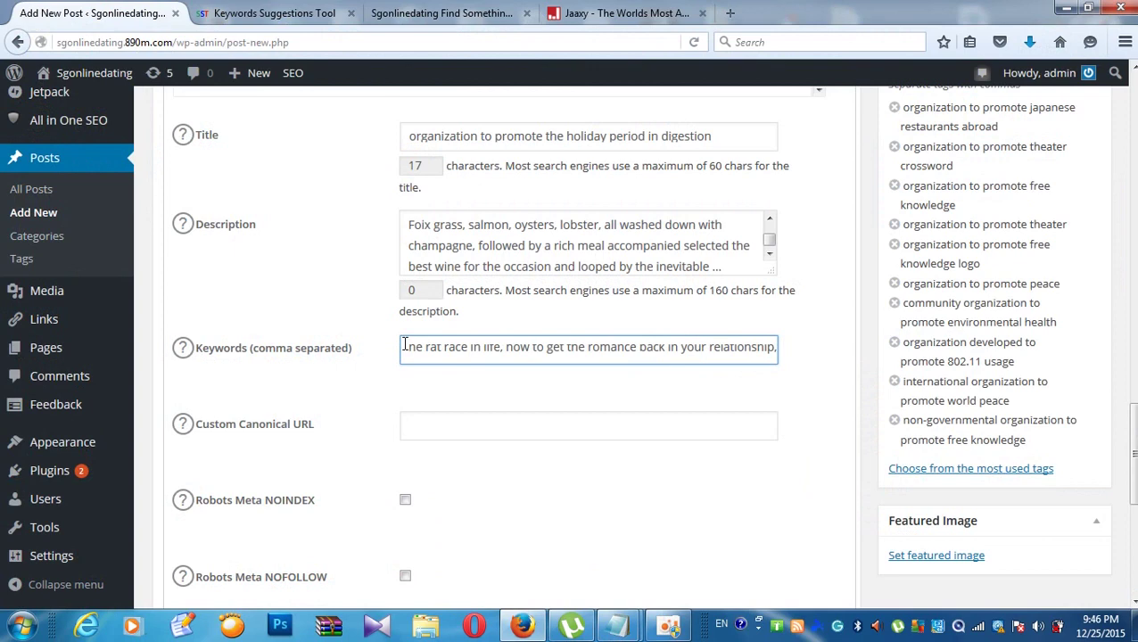
Step: Add the copied Jaaxy keywords to the post as tags
scroll(718, 417, "up", 4)
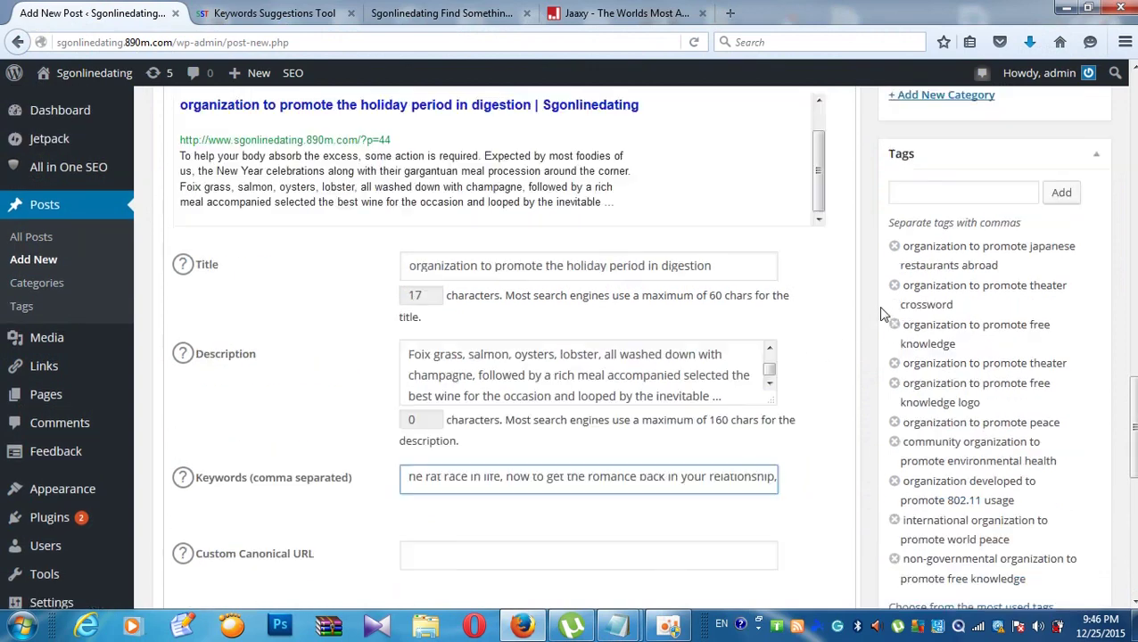
left_click(901, 386)
right_click(901, 384)
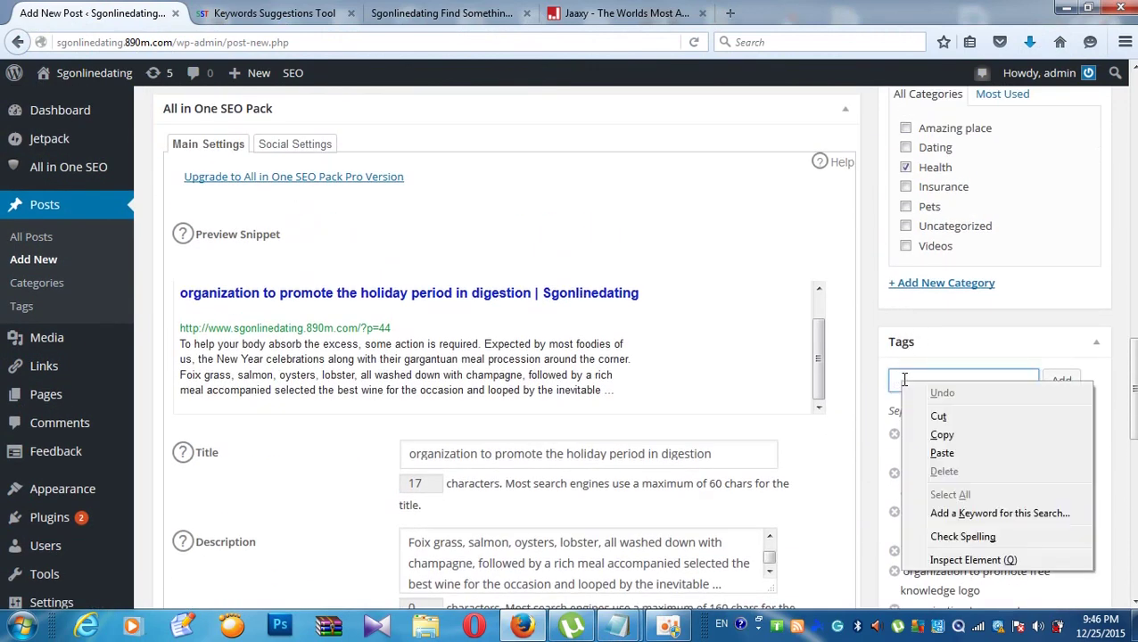
left_click(941, 453)
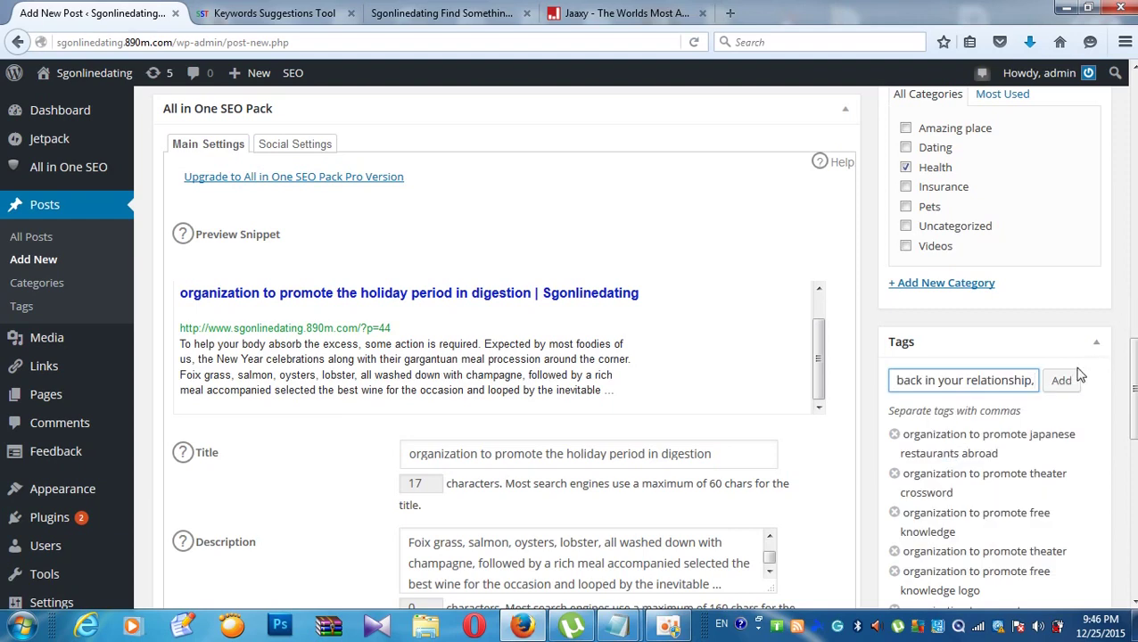
left_click(1064, 382)
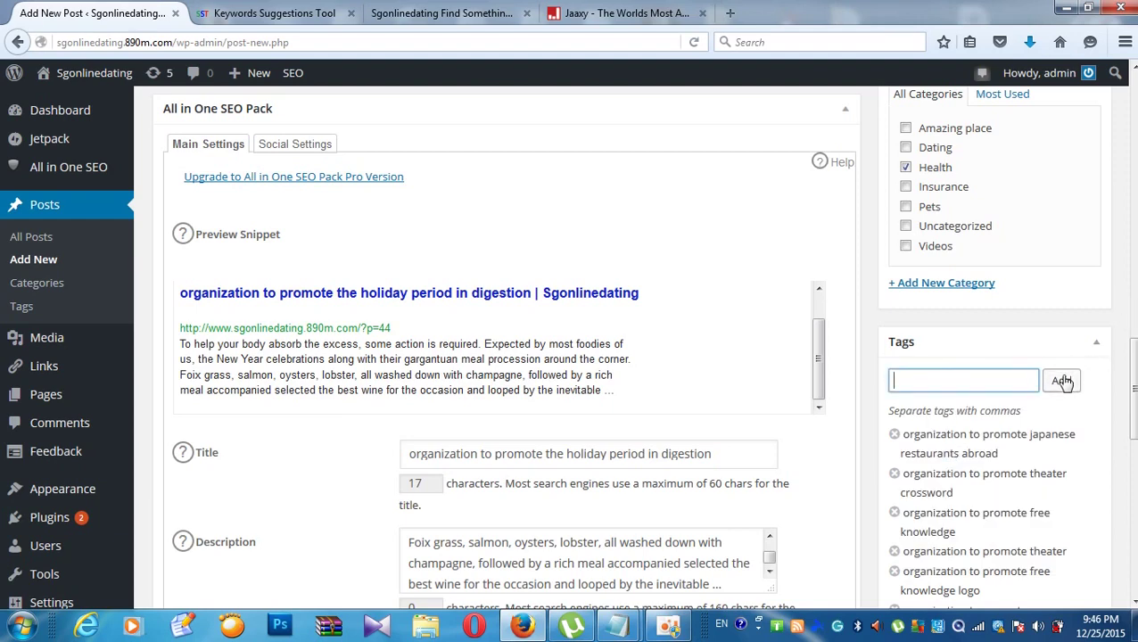
Step: Examine the post's tag list, SEO fields and featured image section before publishing
scroll(936, 329, "down", 2)
scroll(936, 328, "down", 1)
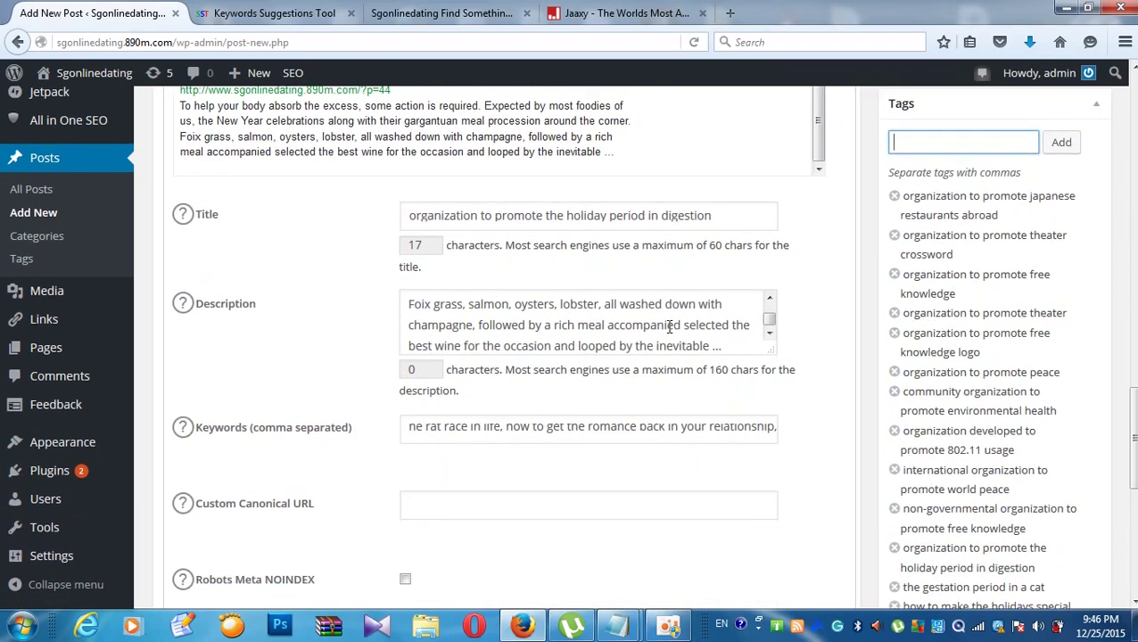
scroll(990, 186, "down", 6)
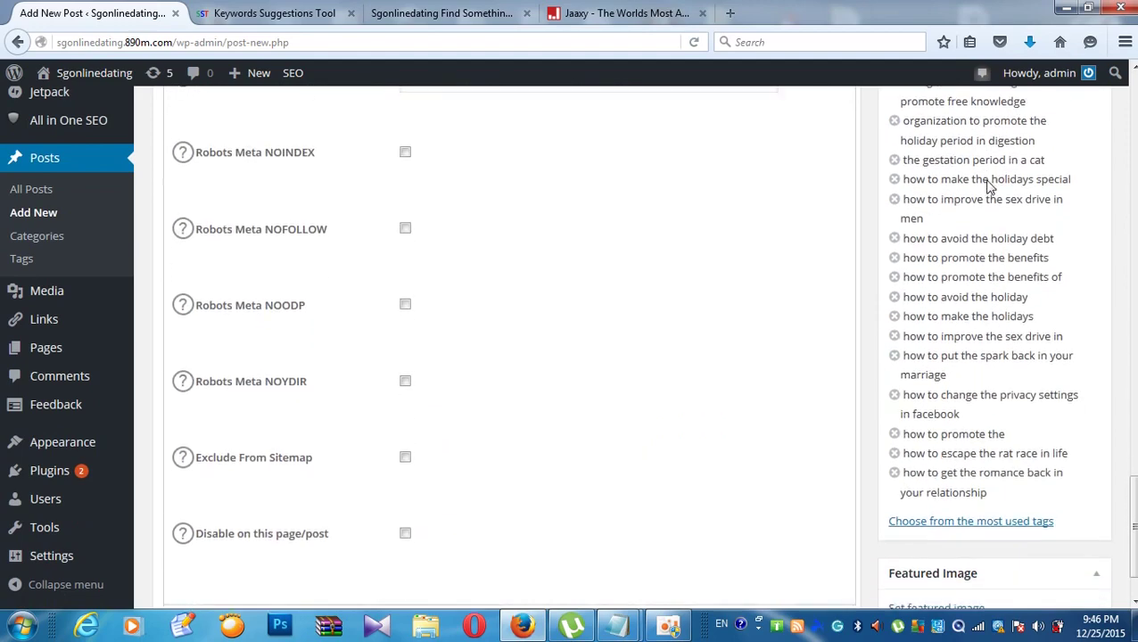
scroll(988, 185, "up", 4)
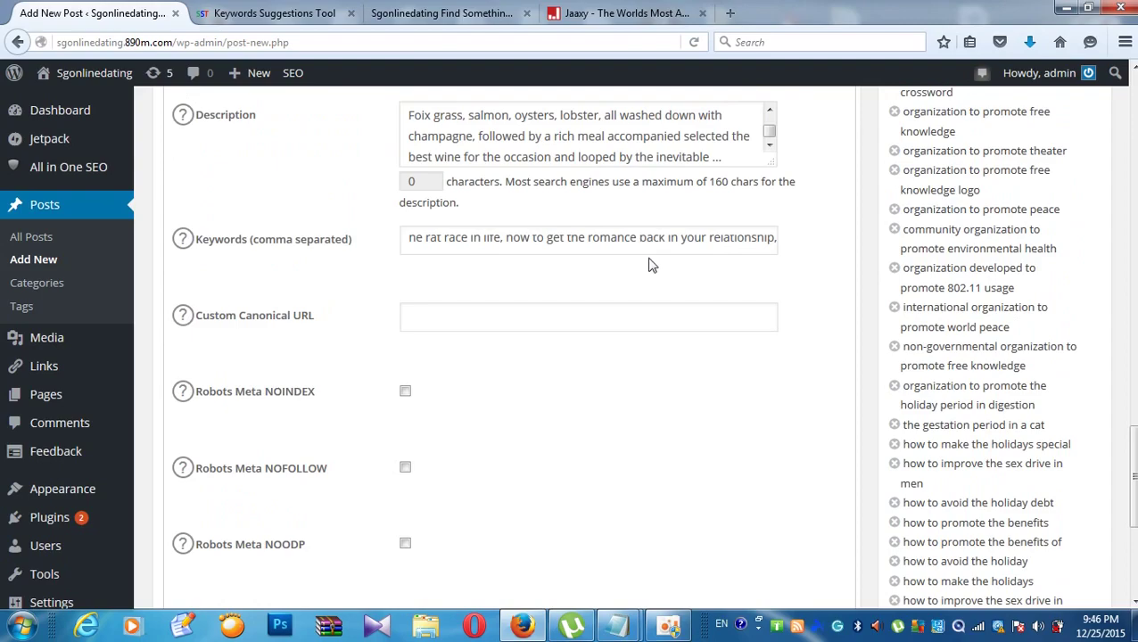
scroll(997, 234, "up", 3)
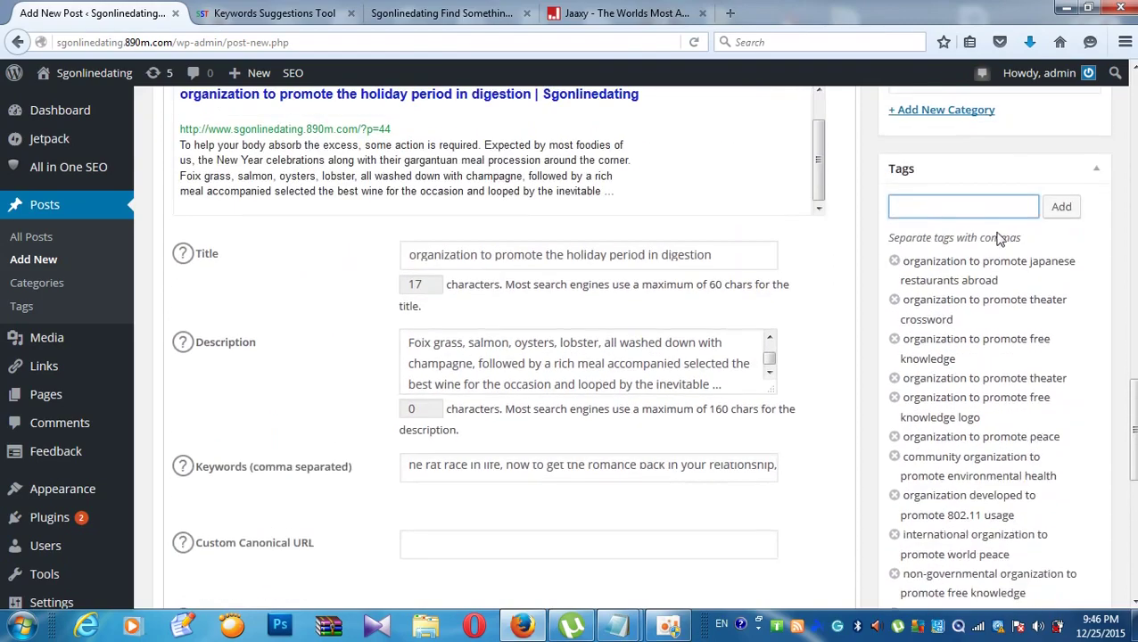
scroll(929, 243, "down", 7)
scroll(929, 243, "up", 4)
scroll(947, 431, "down", 4)
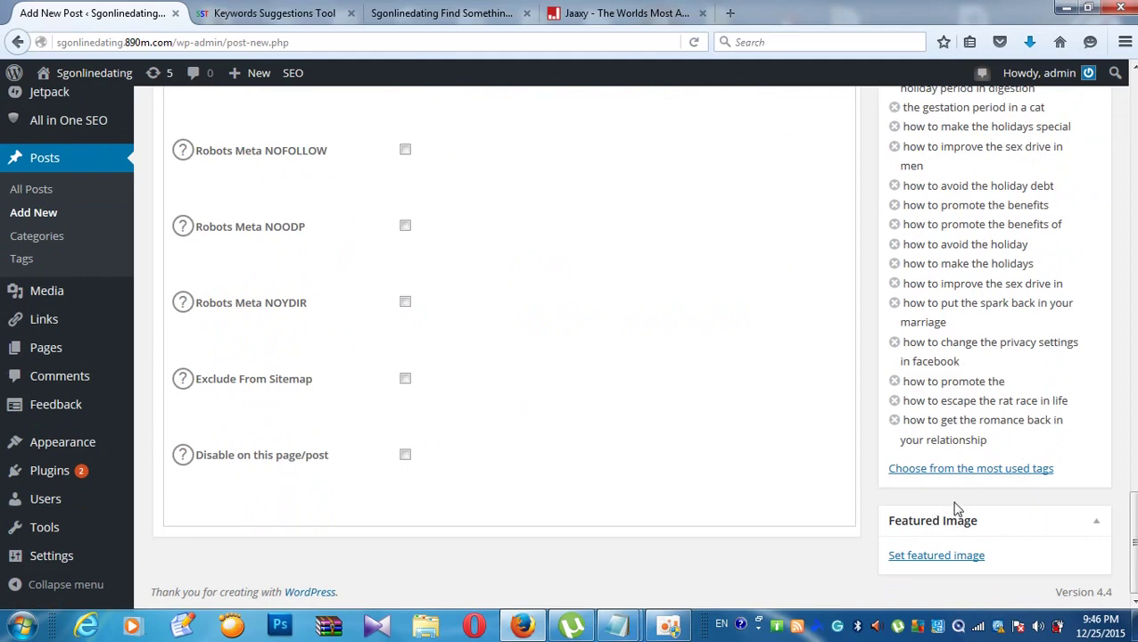
scroll(859, 454, "up", 5)
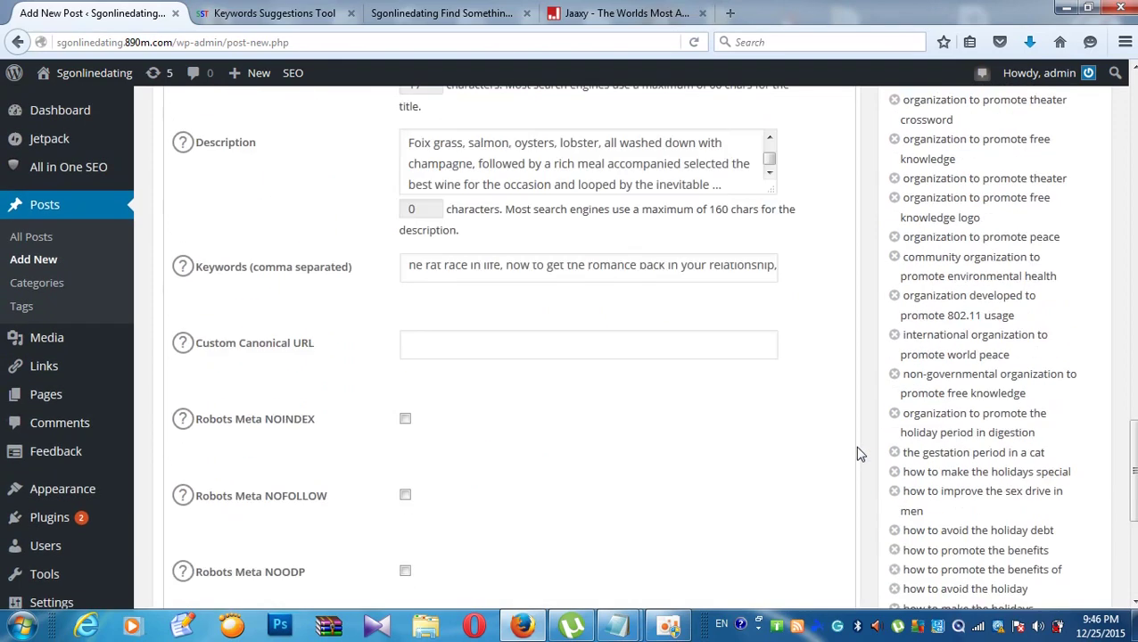
scroll(859, 454, "down", 5)
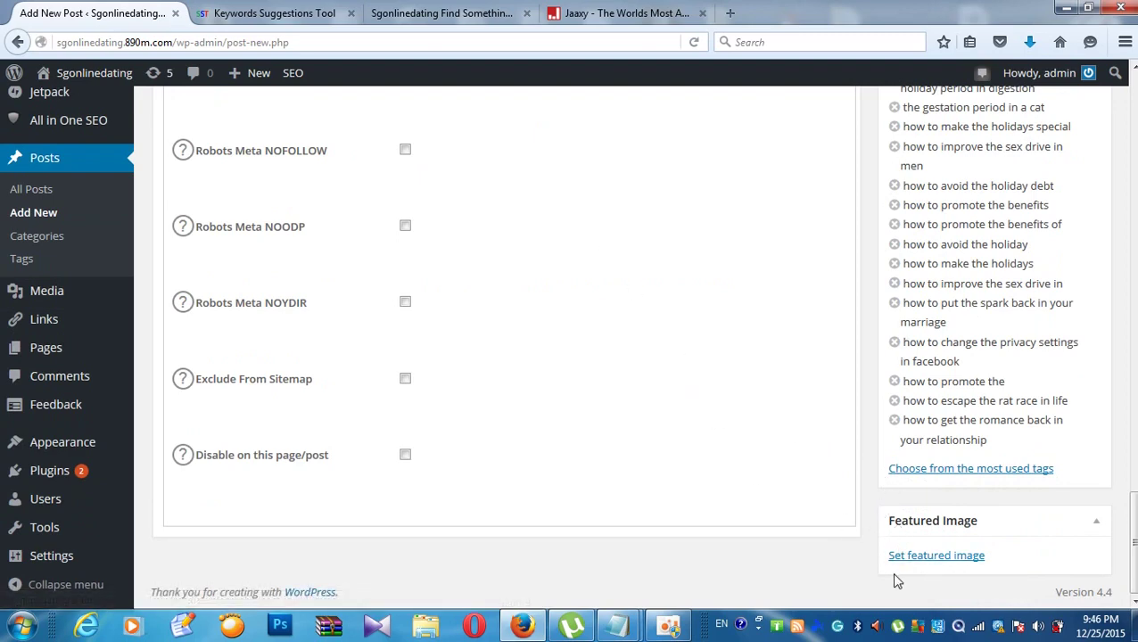
scroll(960, 356, "up", 6)
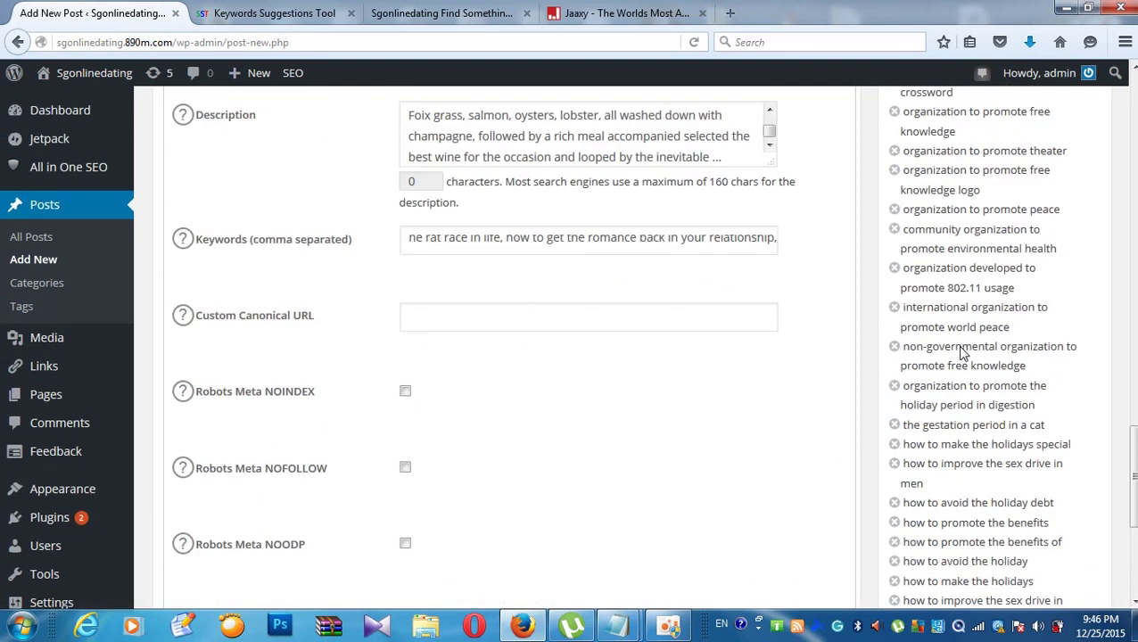
Step: Publish the holiday digestion post
scroll(960, 344, "up", 5)
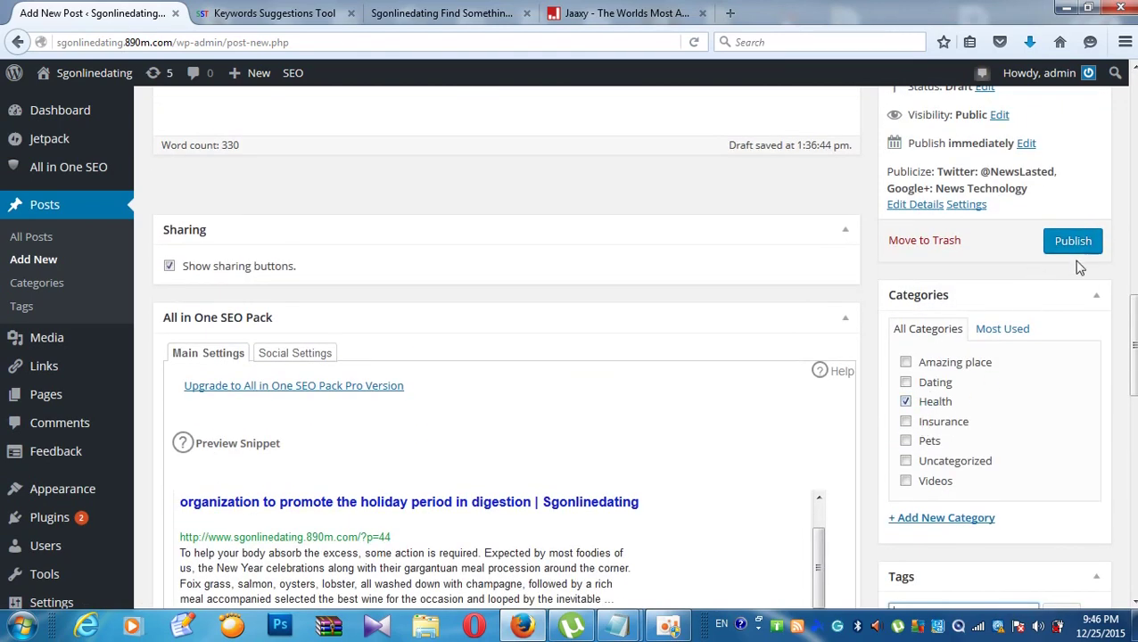
left_click(1076, 248)
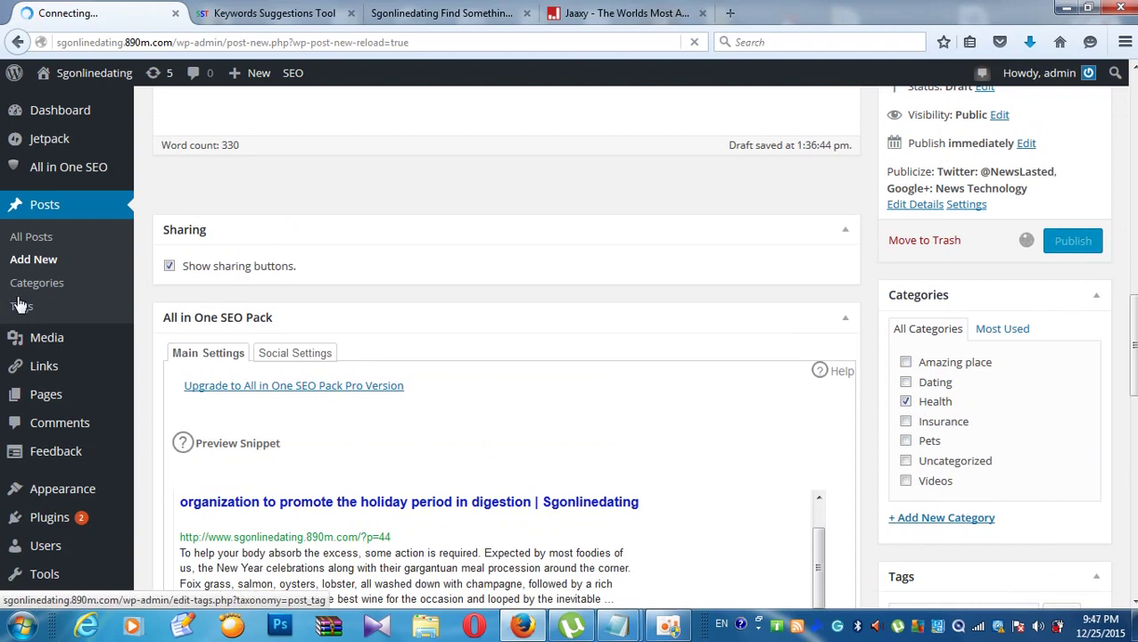
Step: Set the roast chicken picture un-4.jpg from the media library as the post's featured image
scroll(530, 254, "down", 5)
scroll(530, 255, "down", 5)
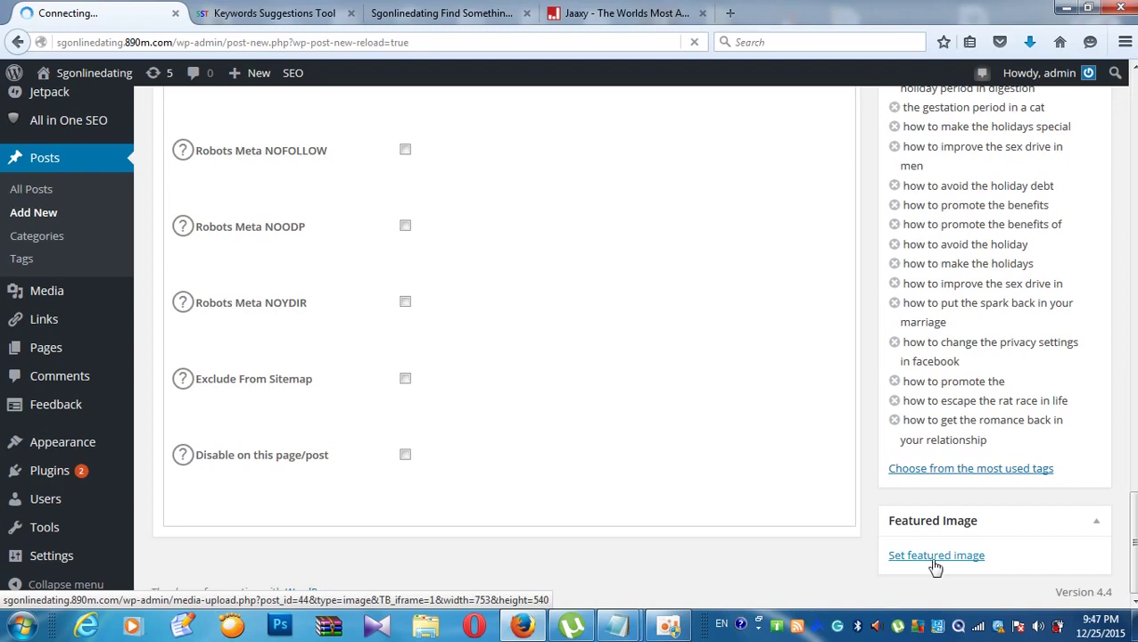
left_click(936, 556)
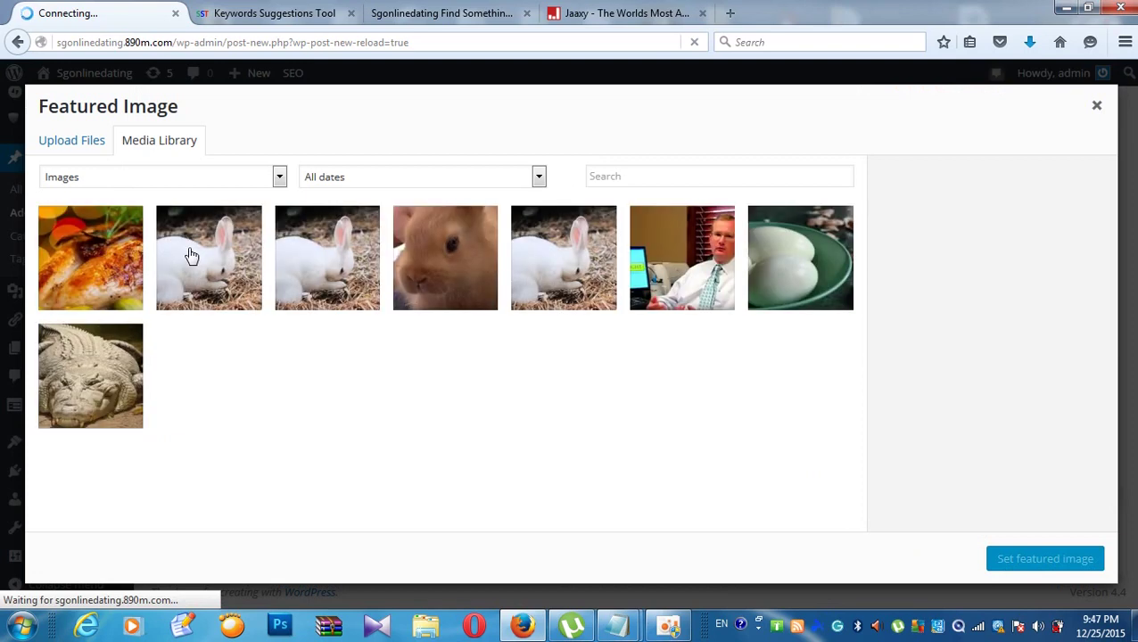
left_click(136, 300)
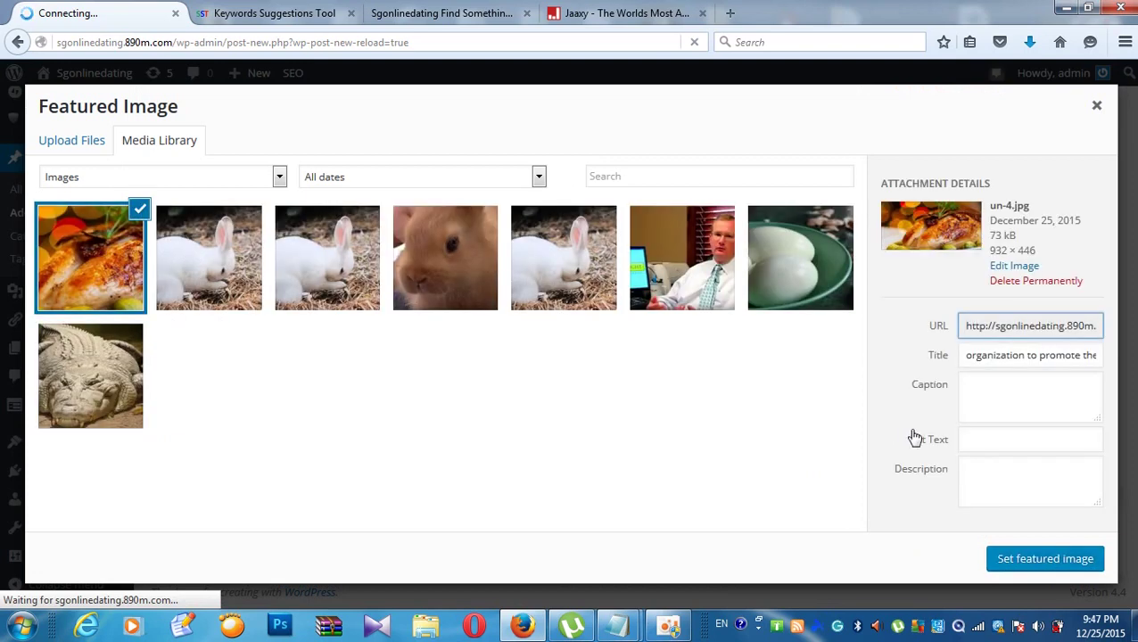
left_click(1026, 559)
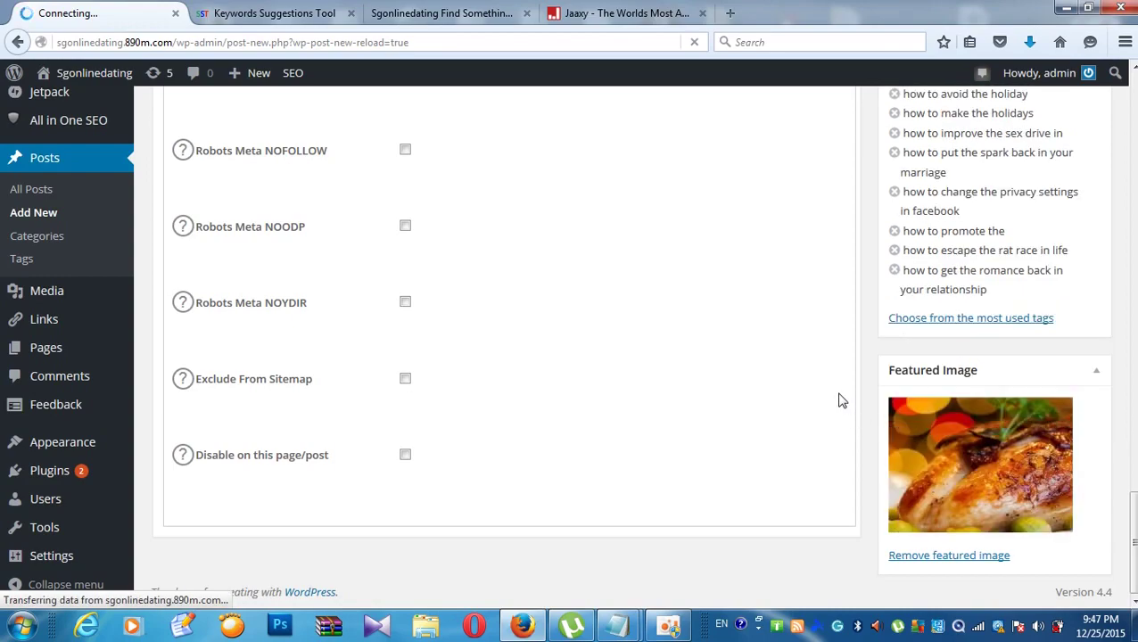
Step: Update the published holiday digestion post from its edit page
scroll(665, 173, "up", 15)
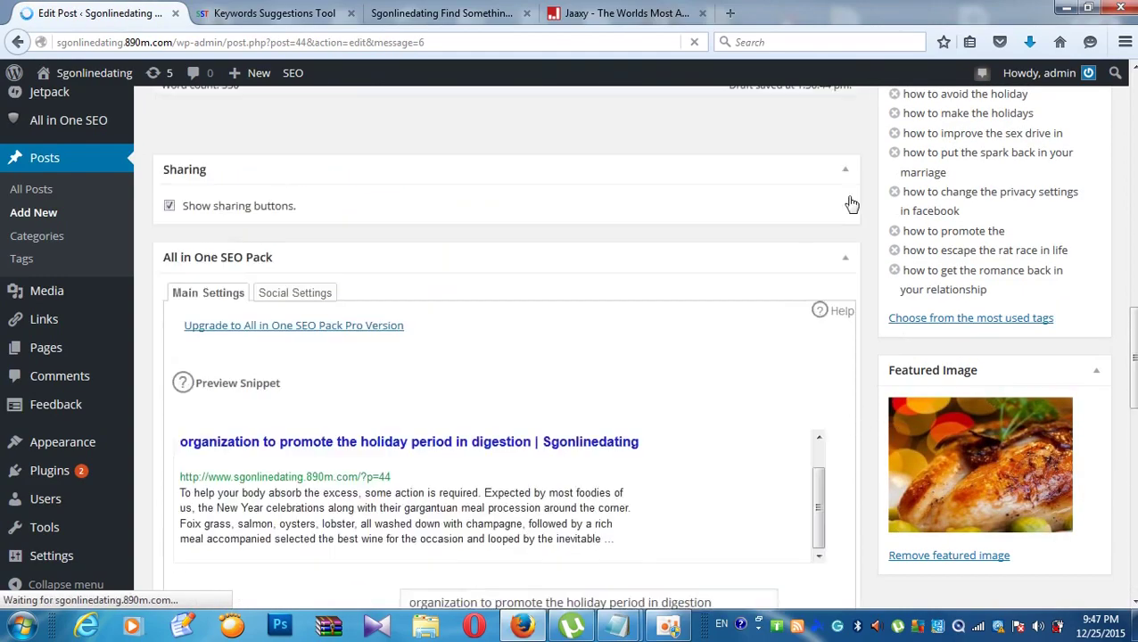
scroll(947, 175, "up", 10)
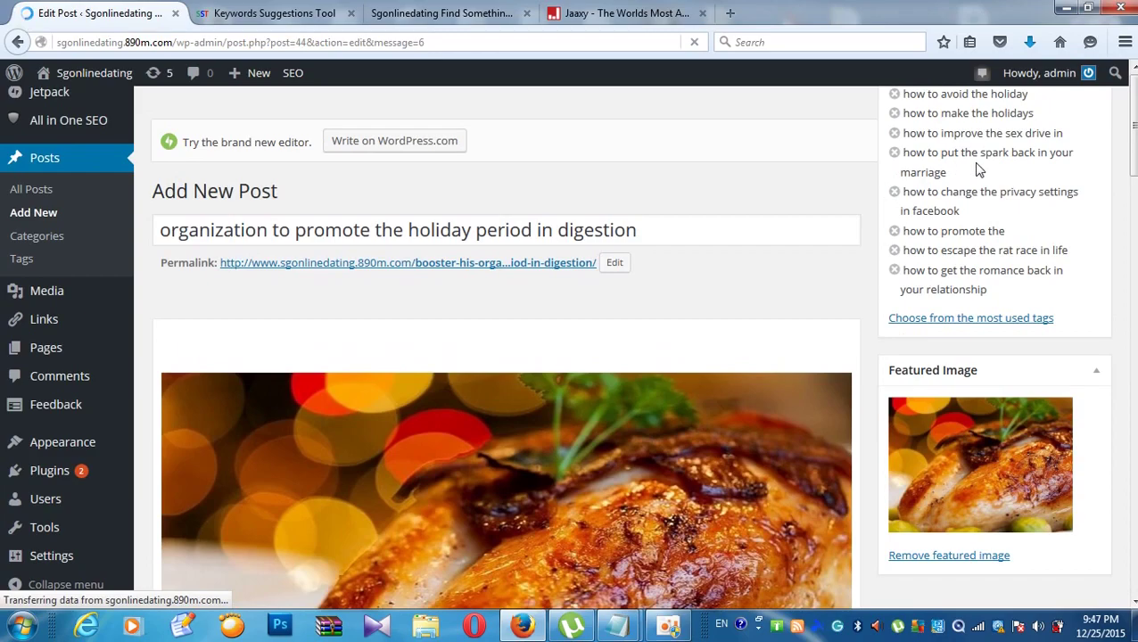
scroll(1131, 134, "down", 2)
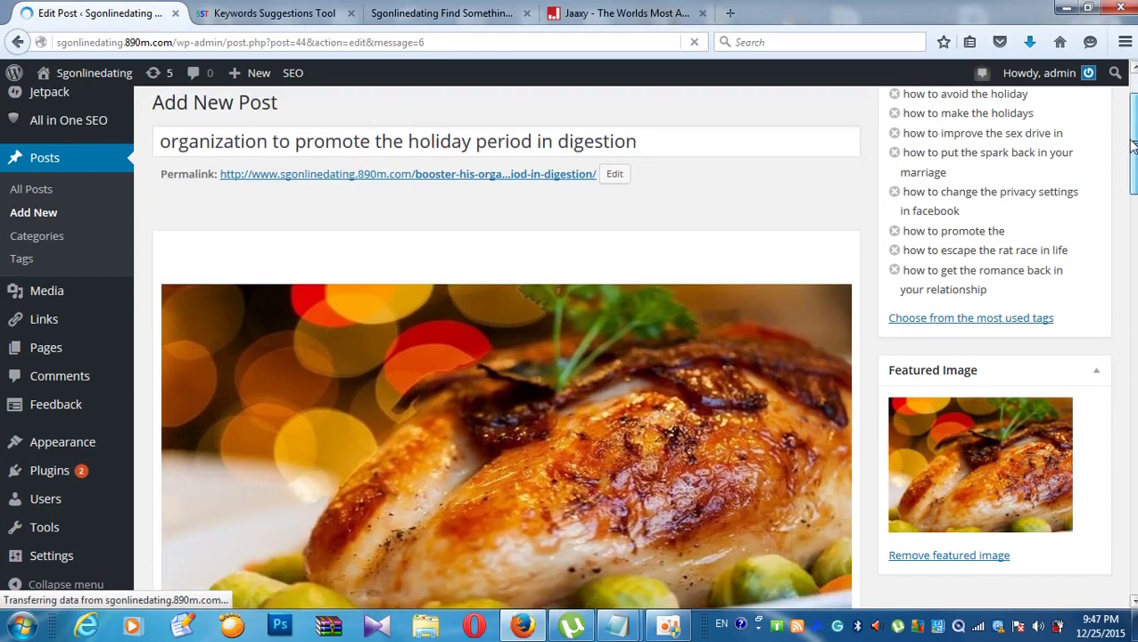
left_click_drag(1130, 133, 1131, 519)
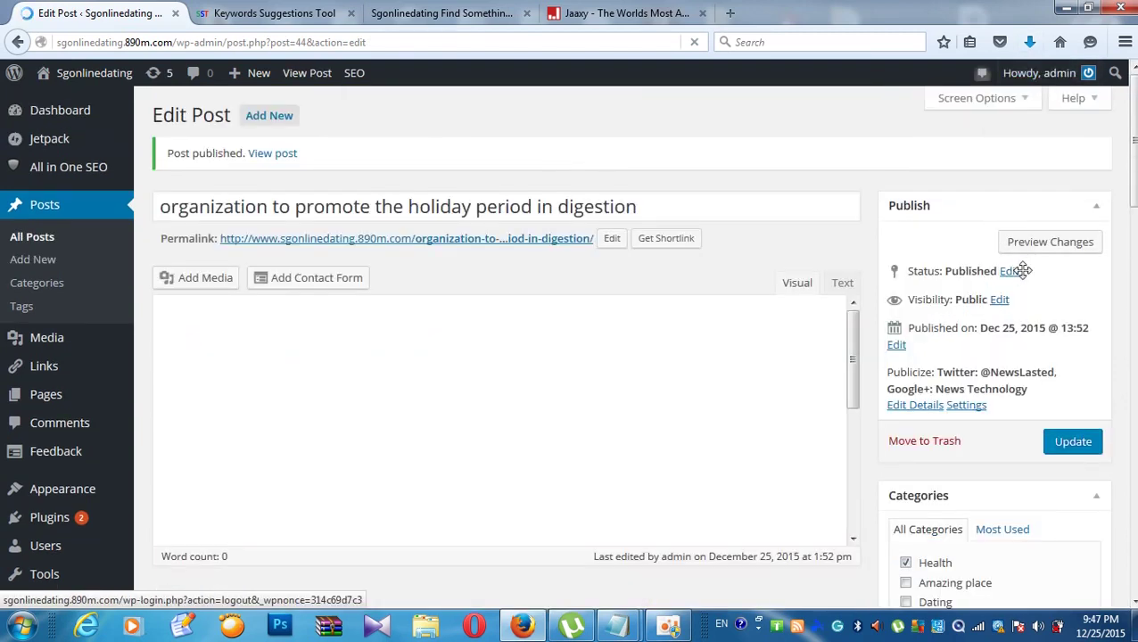
left_click(1073, 443)
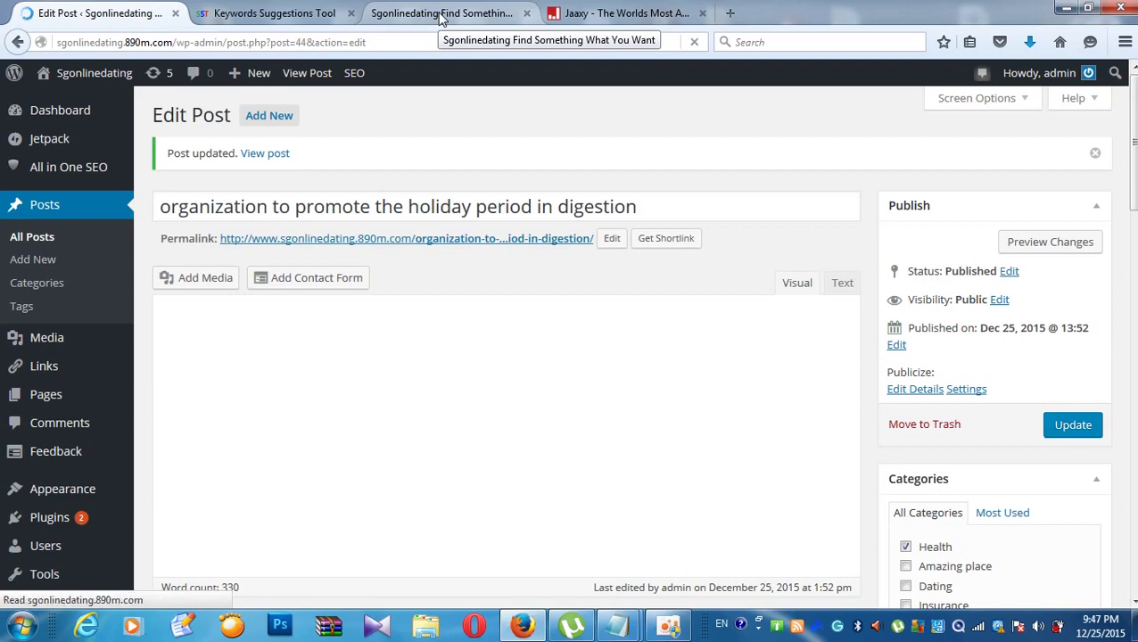
Step: Reload the site's Home page to check for the published post, and examine the post's image and text in the editor
left_click(439, 14)
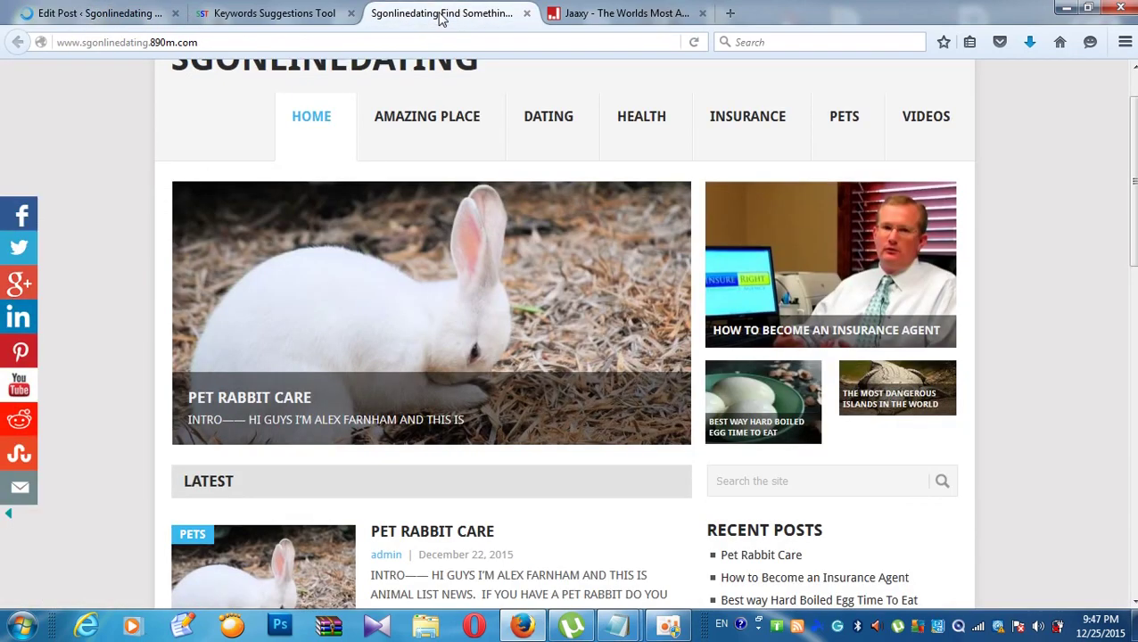
left_click(310, 125)
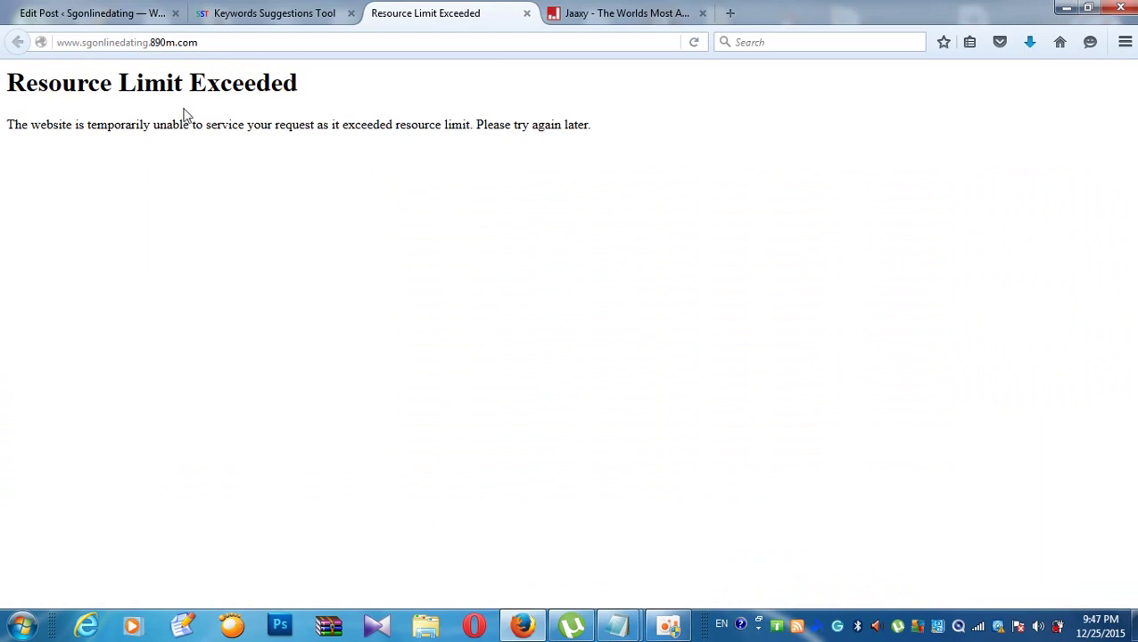
left_click(94, 12)
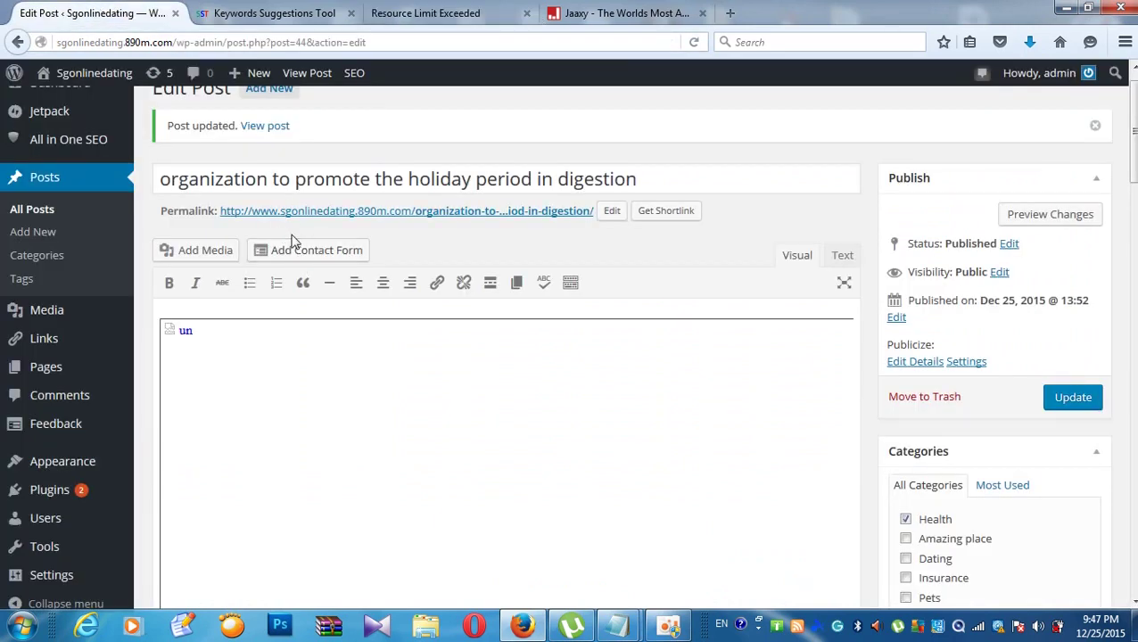
scroll(350, 304, "down", 6)
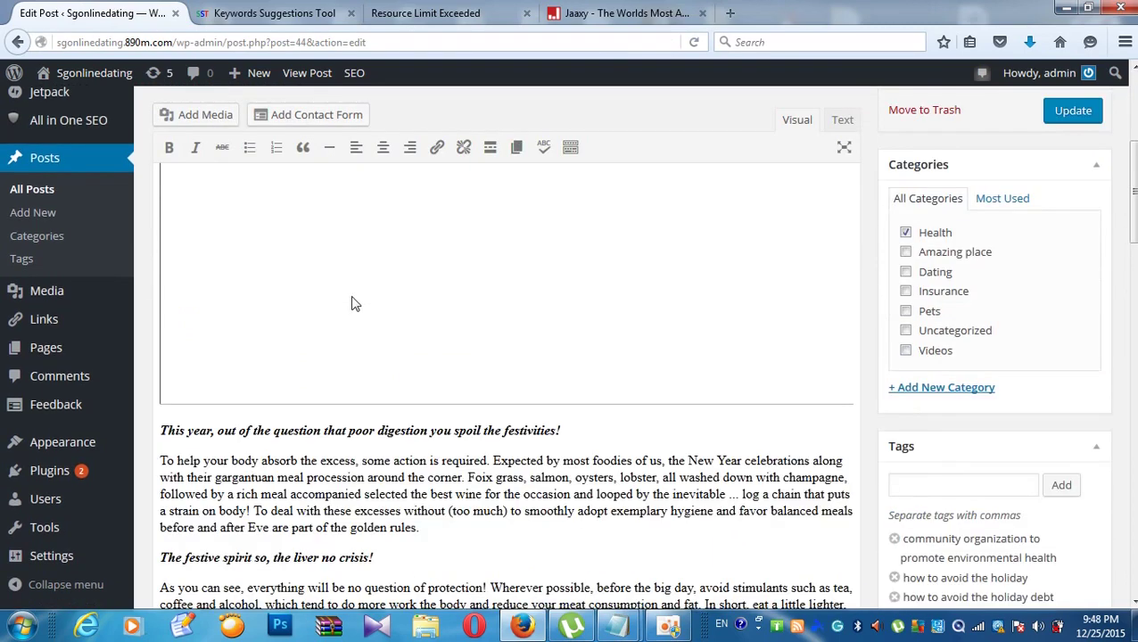
scroll(355, 313, "up", 7)
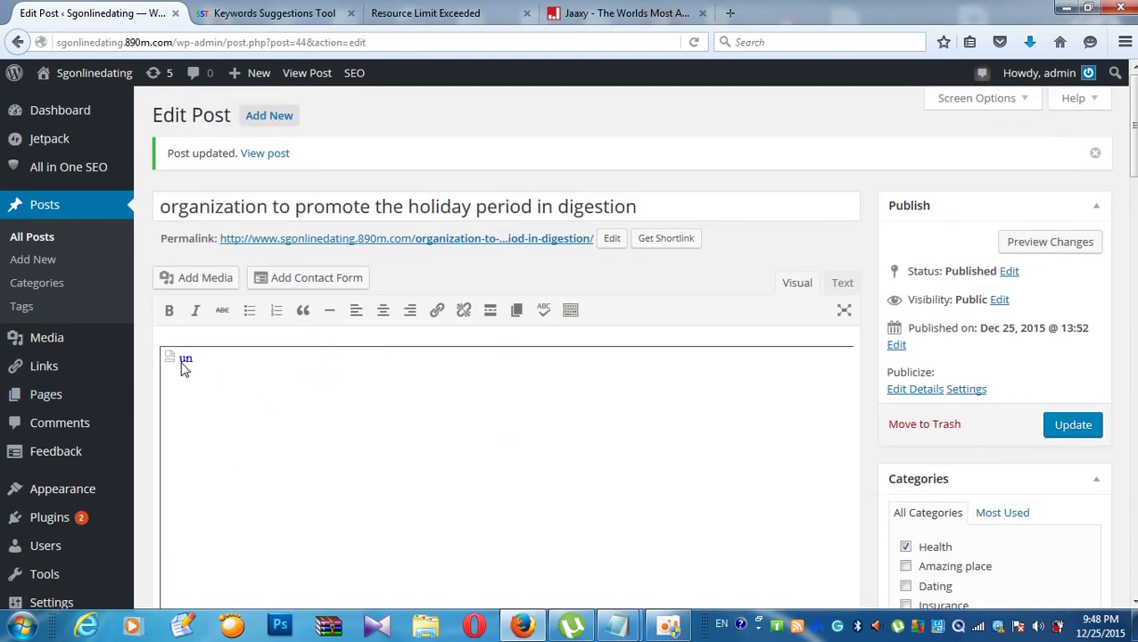
Step: Close the separate browser tab holding the site's home page and update the holiday digestion post again
left_click(468, 15)
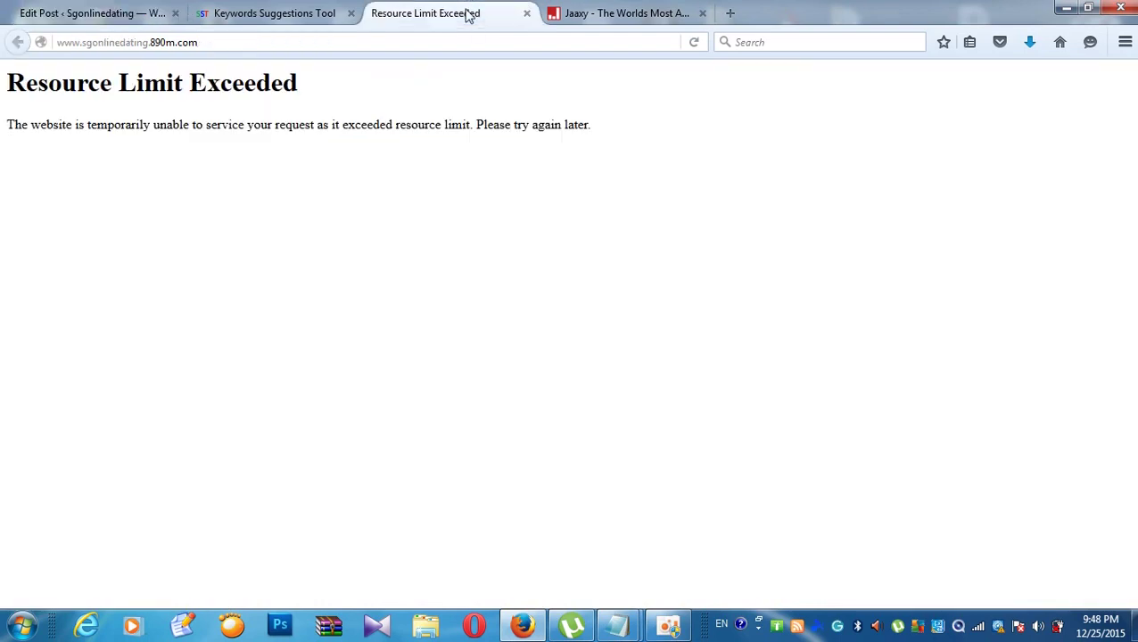
left_click(527, 14)
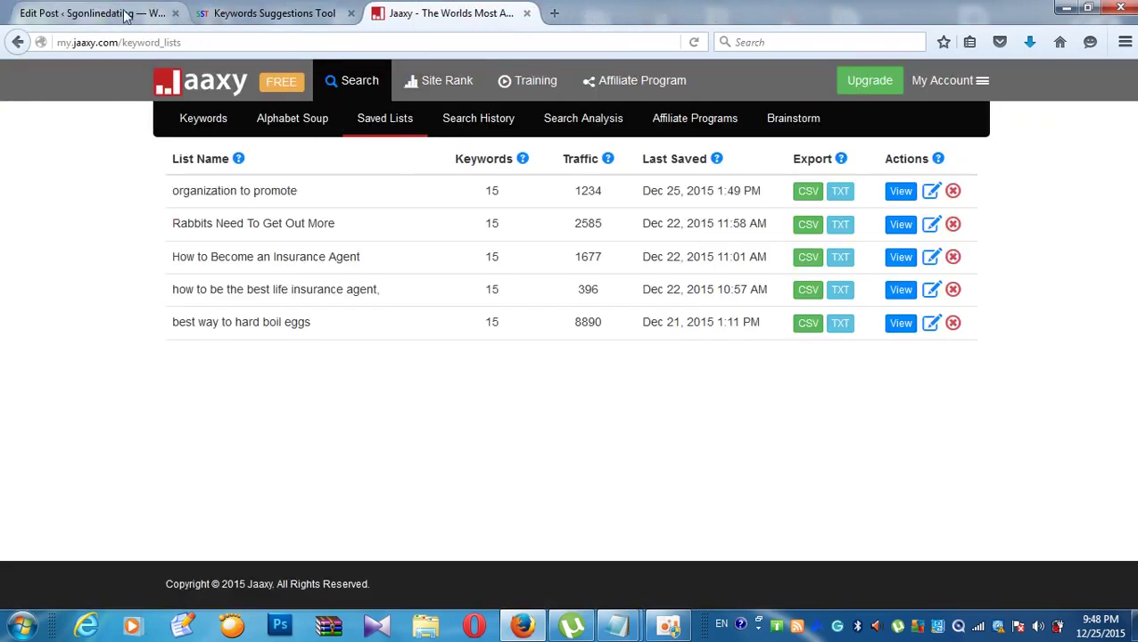
left_click(127, 16)
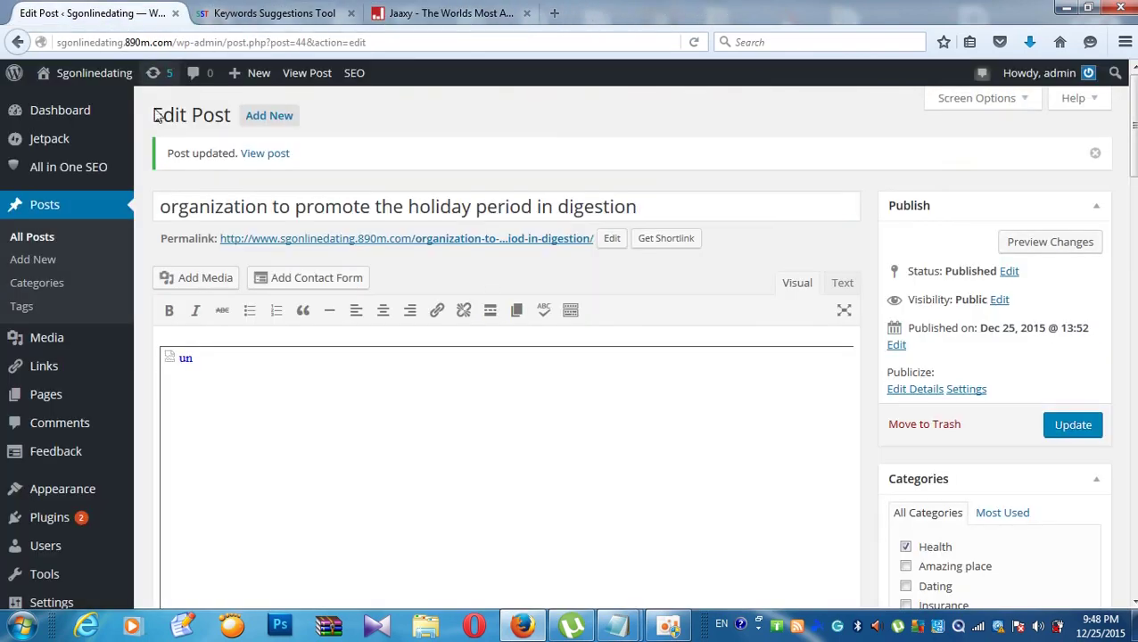
left_click(1077, 426)
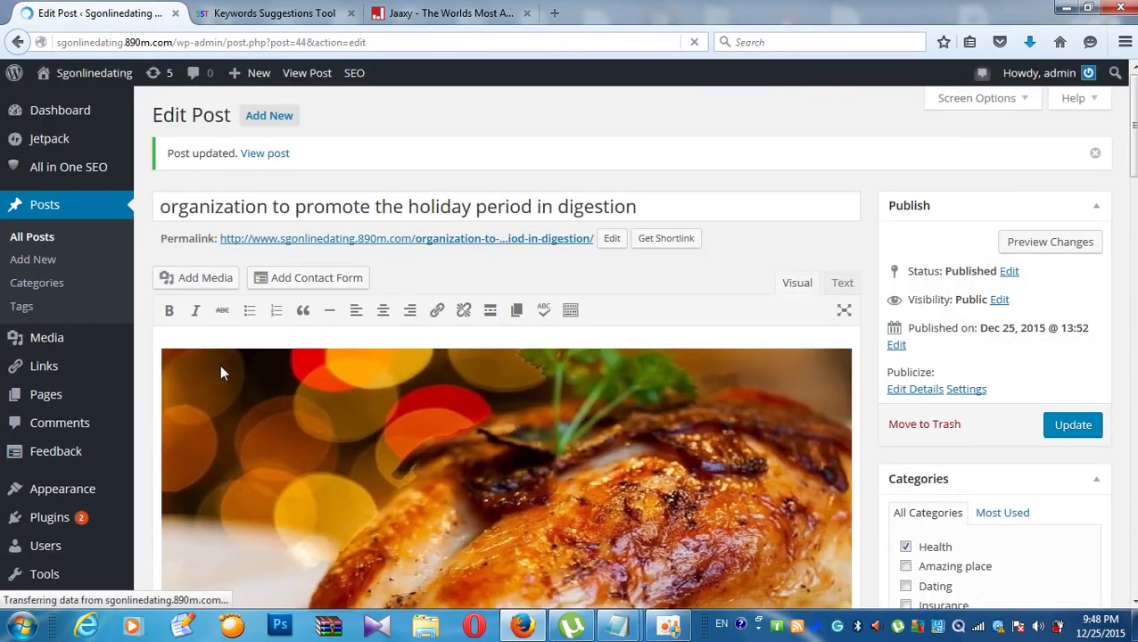
Step: Center the roast chicken image in the post body and update the post
scroll(223, 375, "down", 3)
left_click(348, 354)
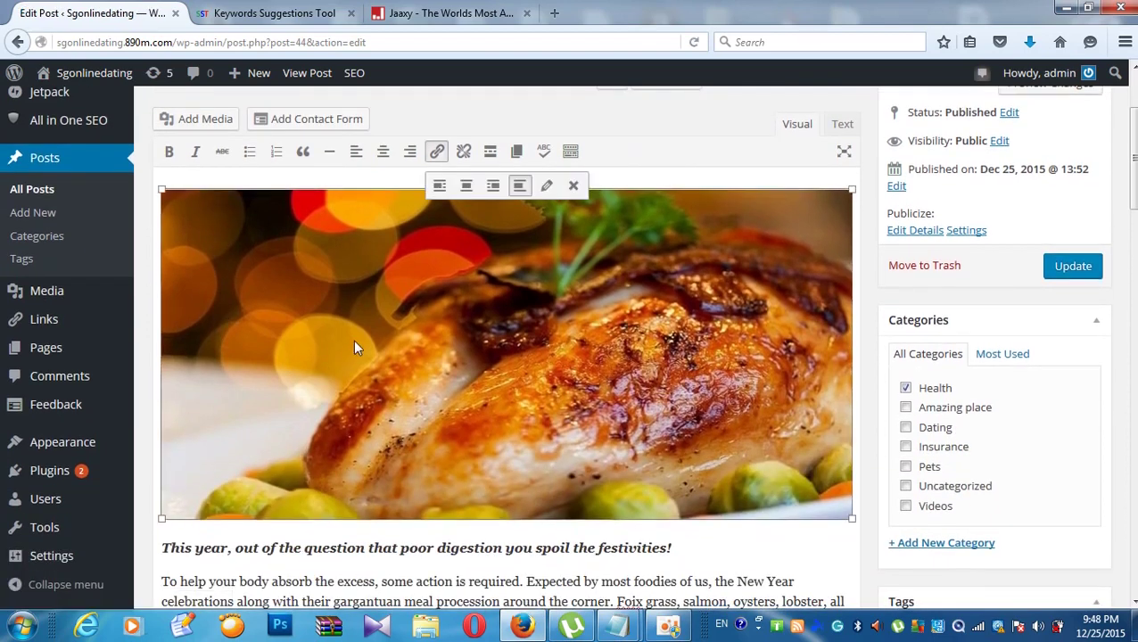
left_click(468, 187)
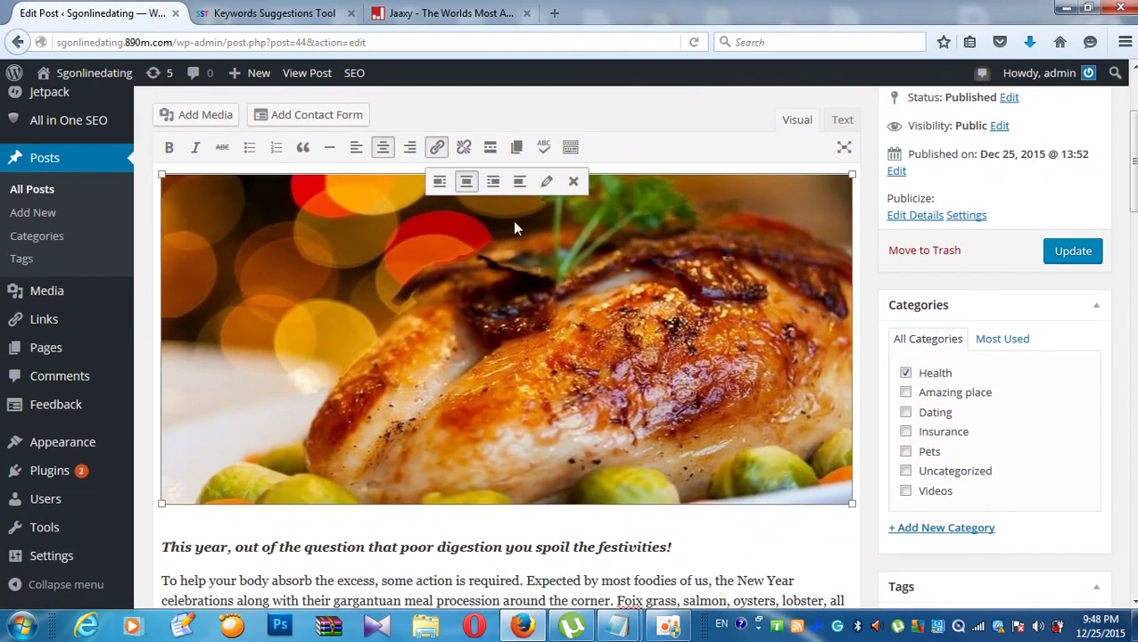
left_click(1061, 257)
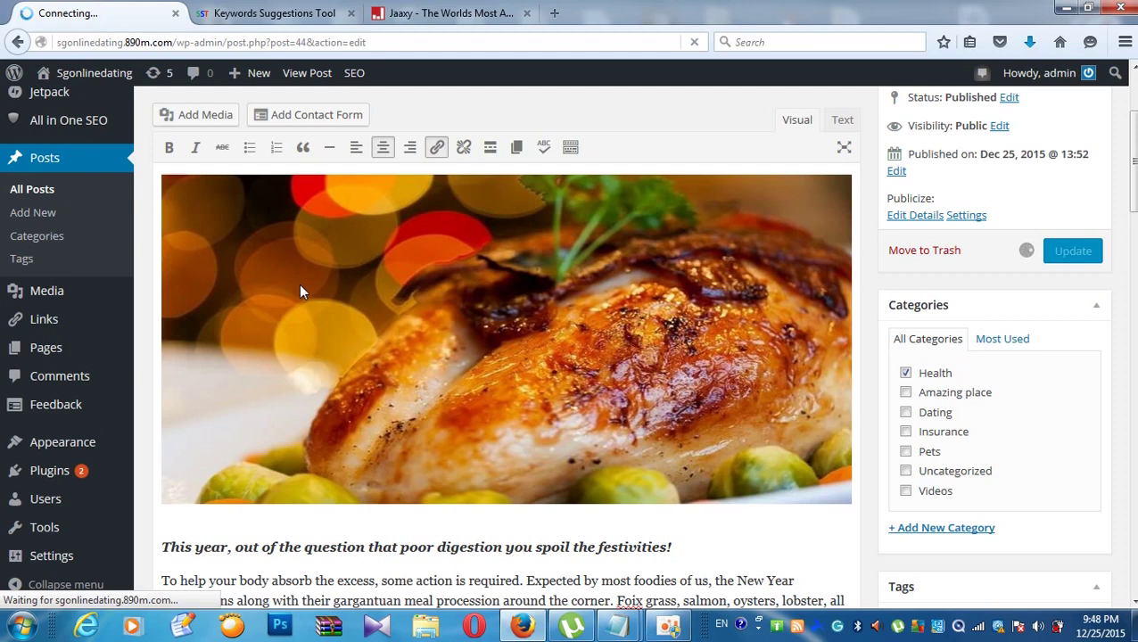
Step: Visit the live site and examine how the holiday digestion post appears in the home page's featured area and latest posts
mouse_move(107, 69)
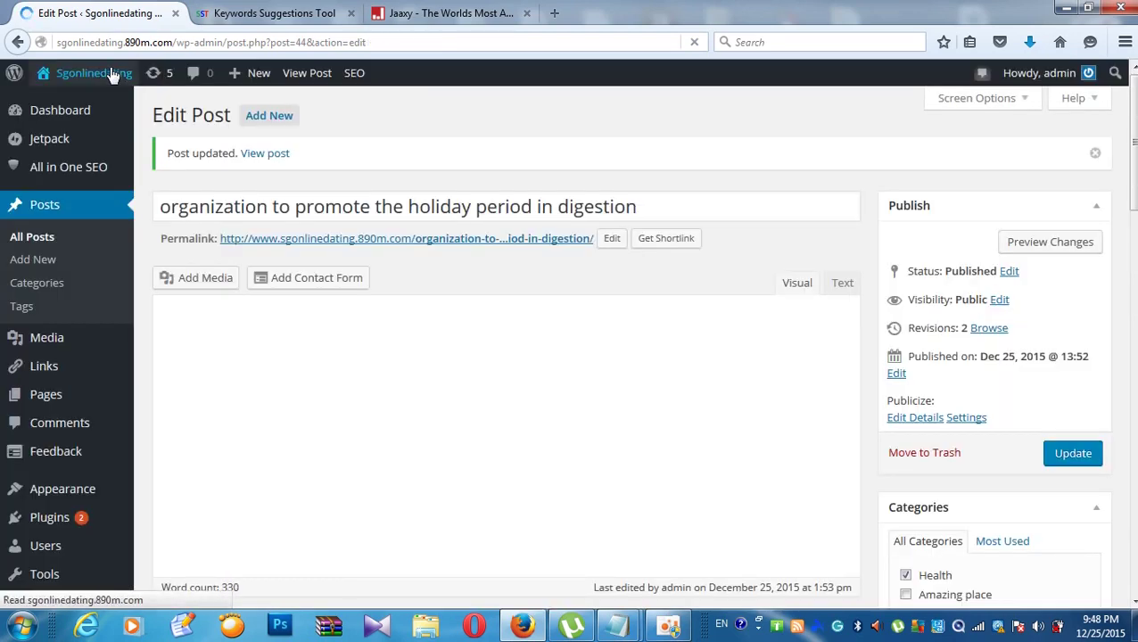
scroll(98, 107, "down", 1)
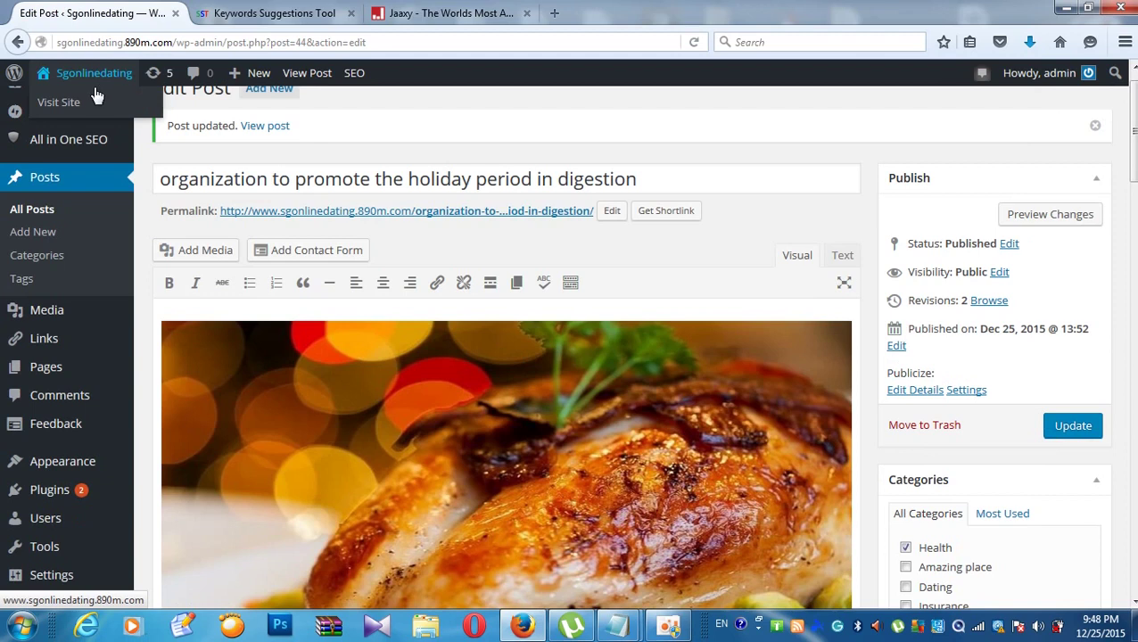
left_click(92, 109)
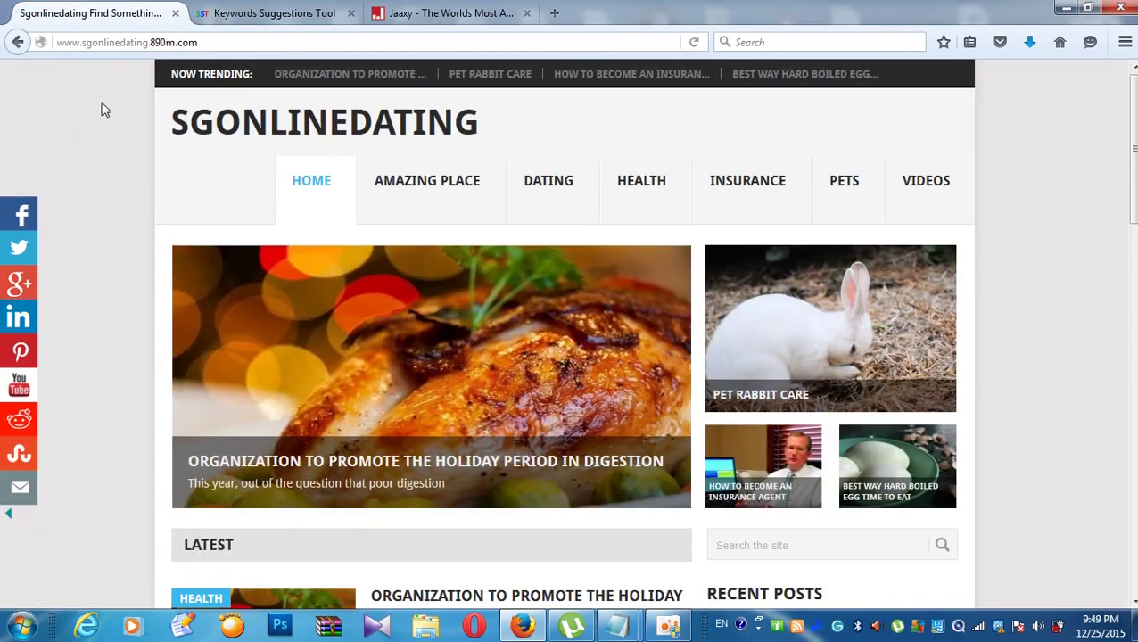
scroll(229, 157, "down", 3)
scroll(246, 134, "up", 3)
scroll(250, 136, "down", 5)
scroll(248, 134, "up", 1)
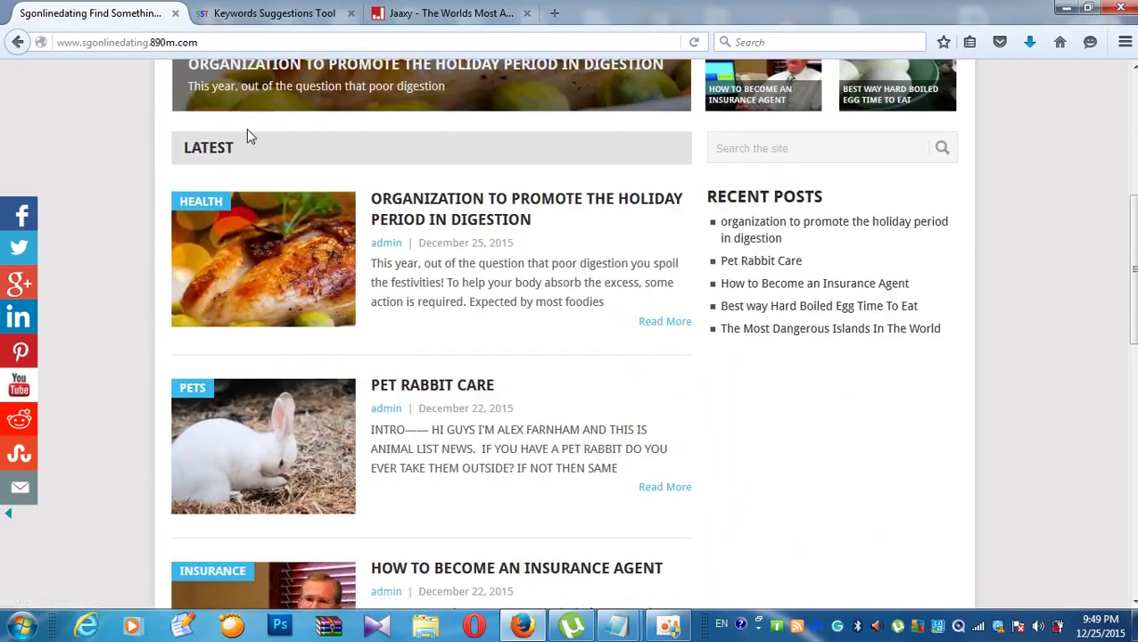
scroll(248, 135, "up", 2)
scroll(246, 134, "down", 5)
scroll(249, 125, "up", 5)
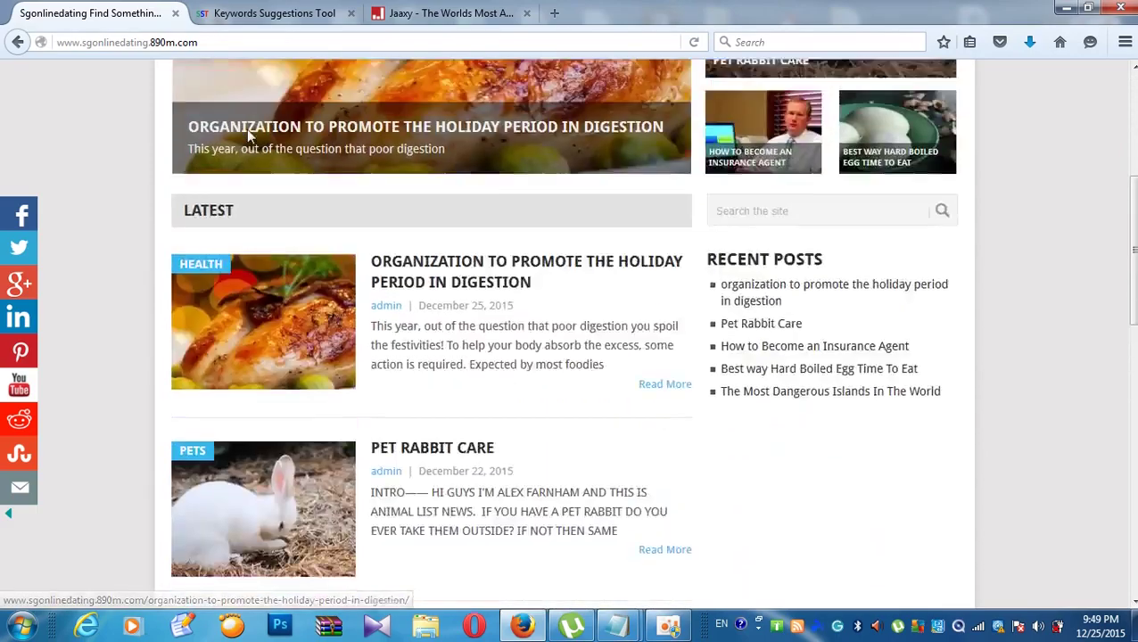
scroll(256, 105, "up", 3)
scroll(338, 287, "down", 8)
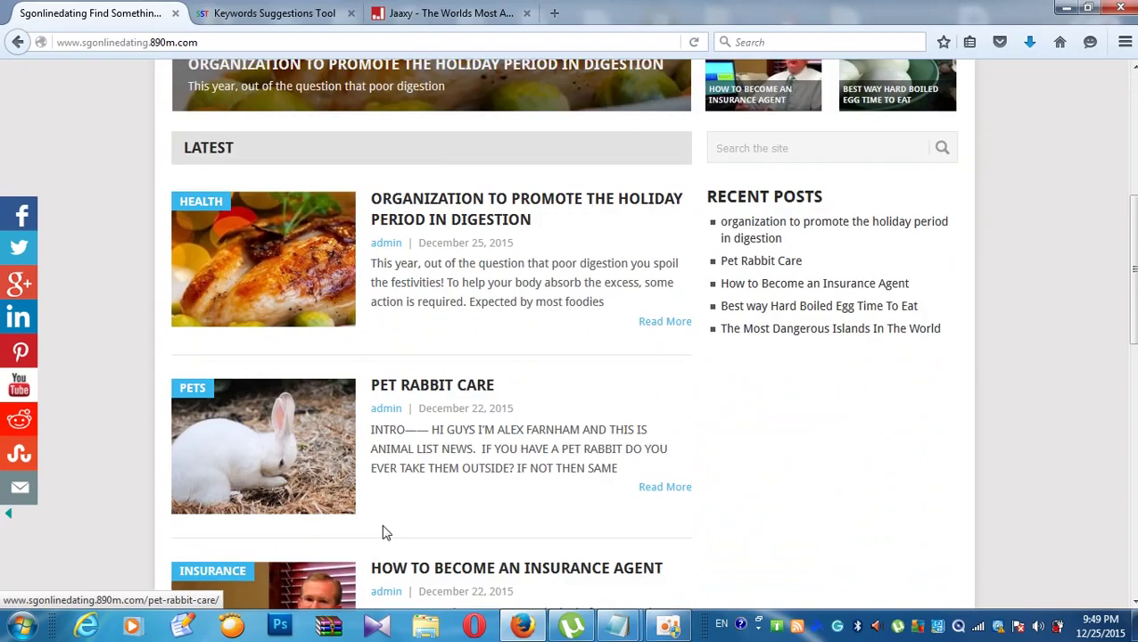
scroll(401, 495, "up", 8)
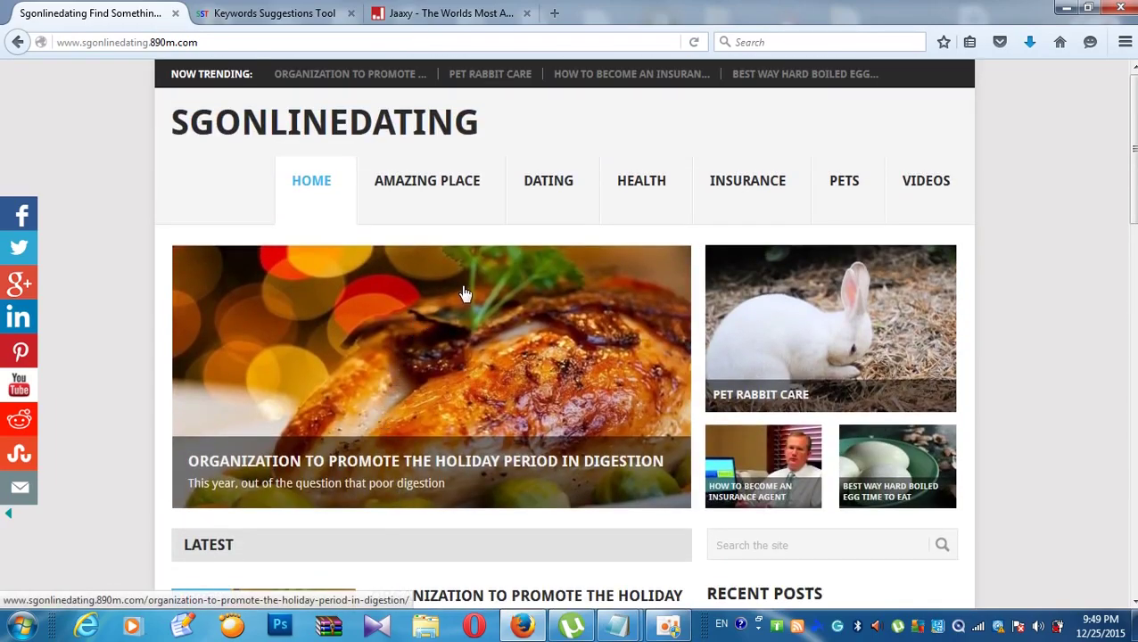
Step: Examine the thumbnails, category labels and excerpts of the home page's latest posts, down to The Most Dangerous Islands In The World
scroll(426, 184, "down", 1)
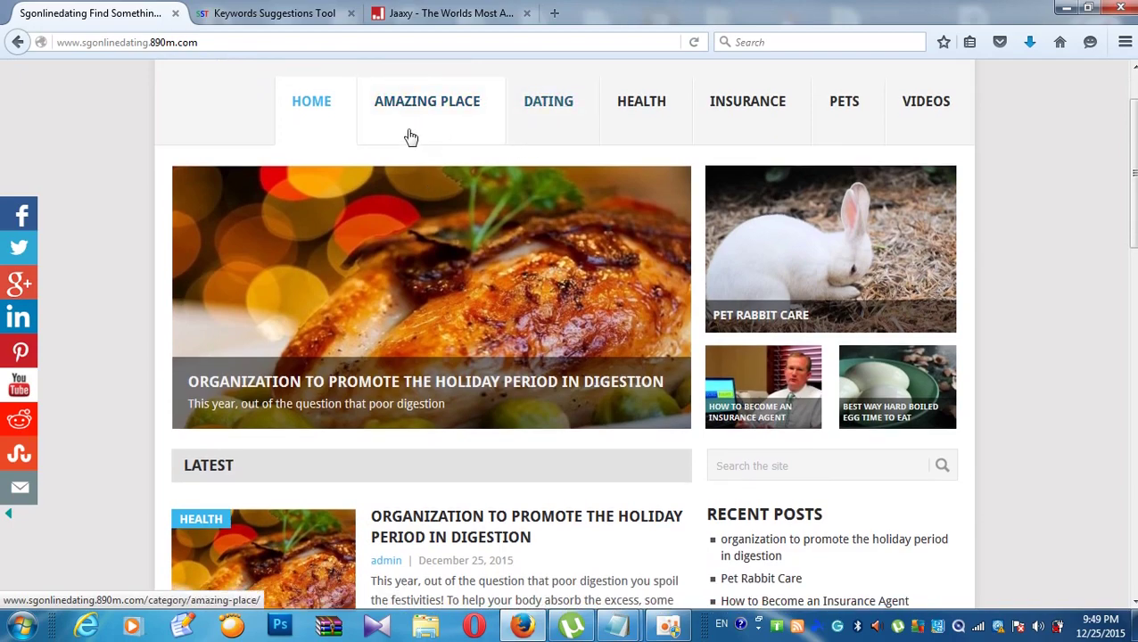
scroll(267, 268, "down", 3)
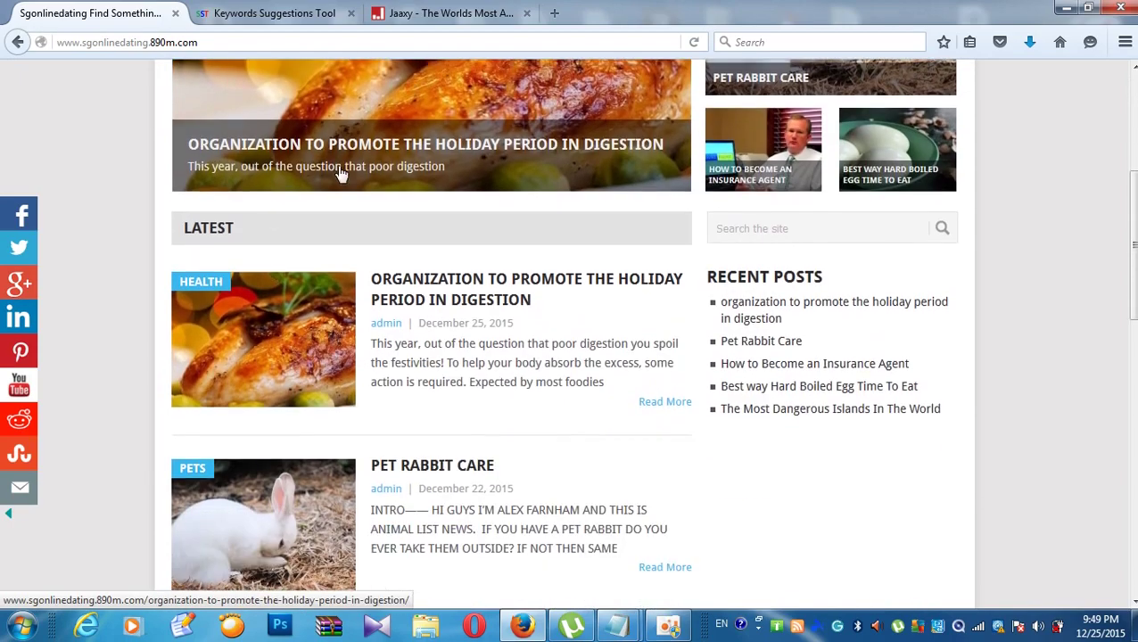
scroll(214, 260, "down", 5)
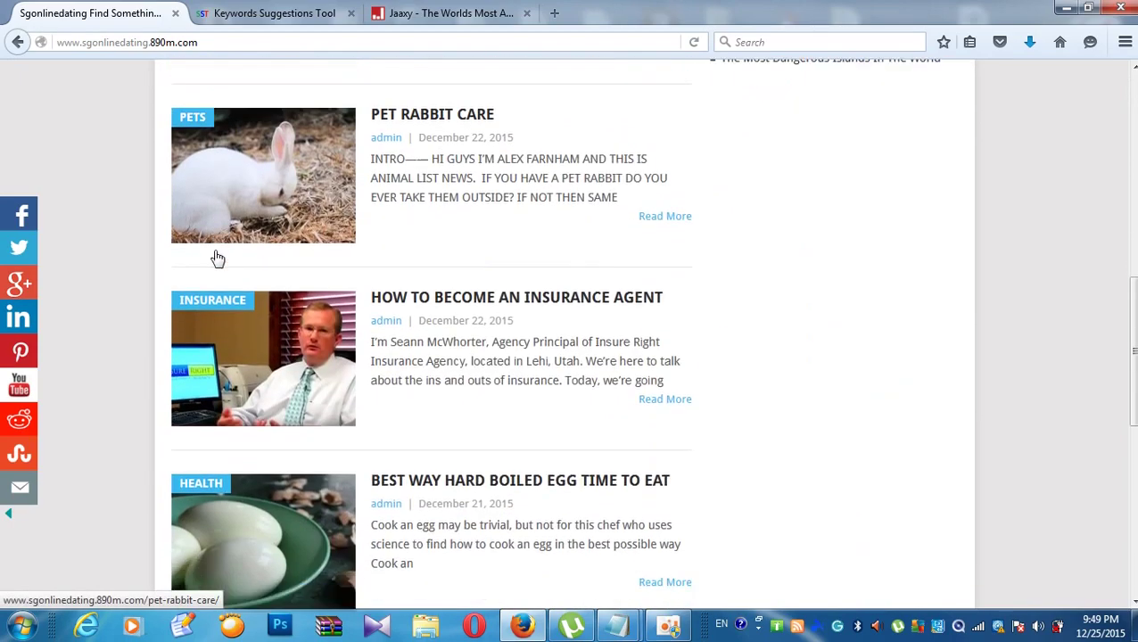
scroll(217, 257, "down", 4)
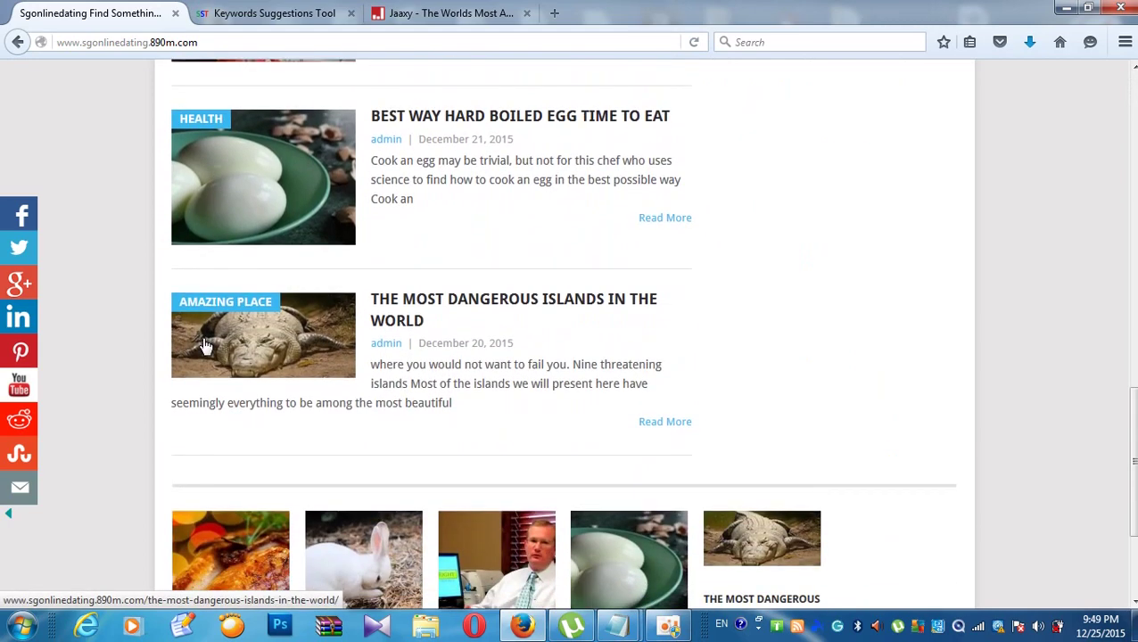
scroll(204, 339, "up", 4)
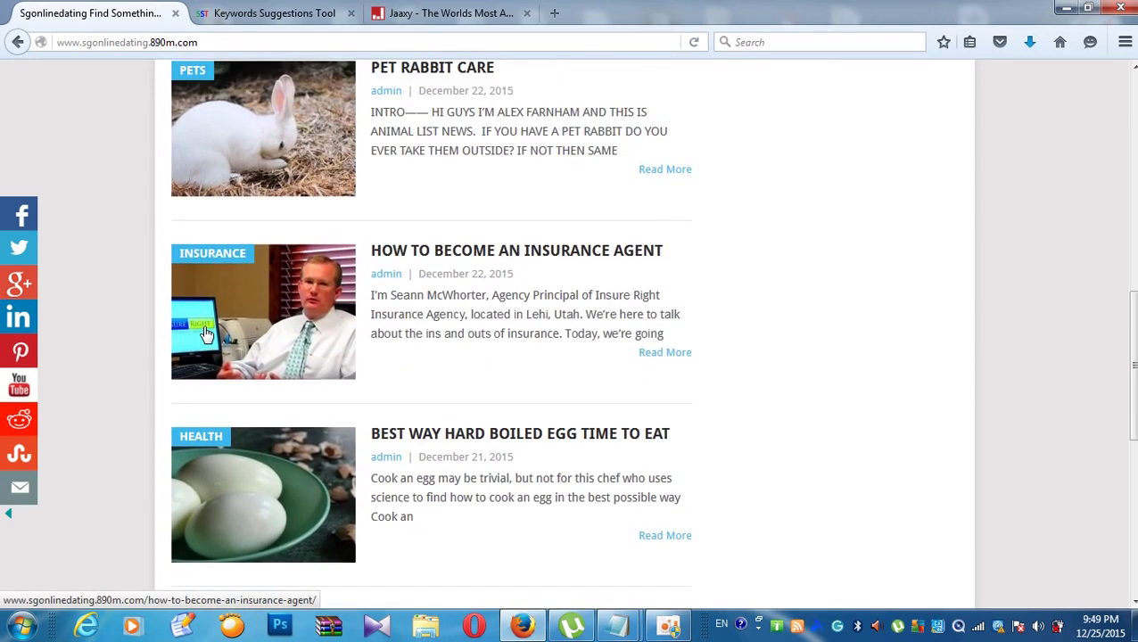
scroll(207, 333, "down", 2)
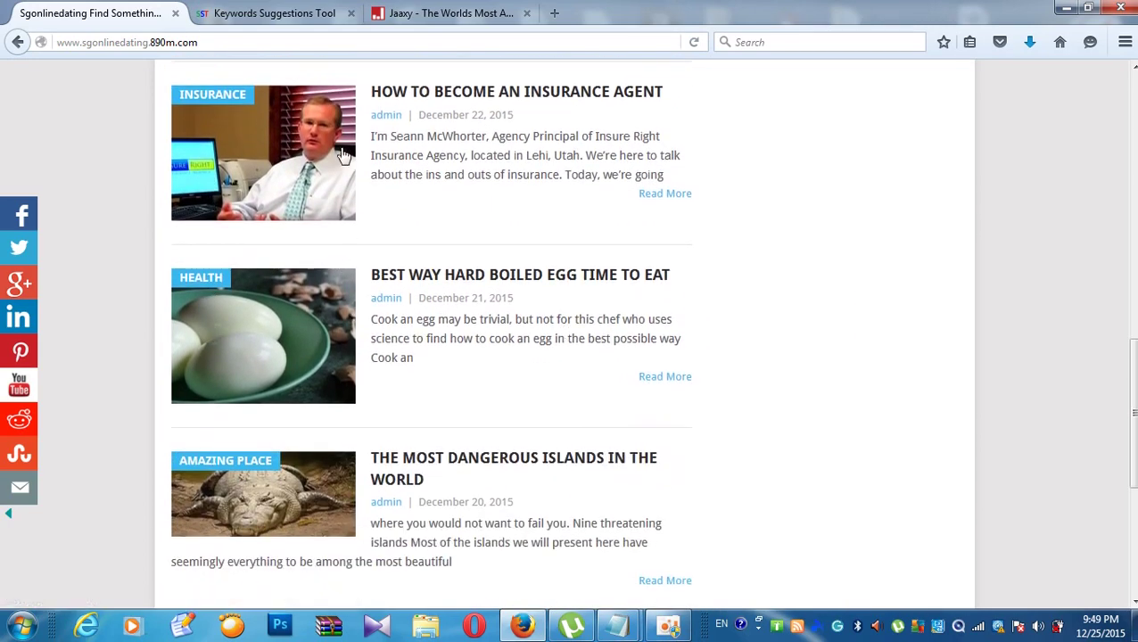
scroll(288, 256, "up", 5)
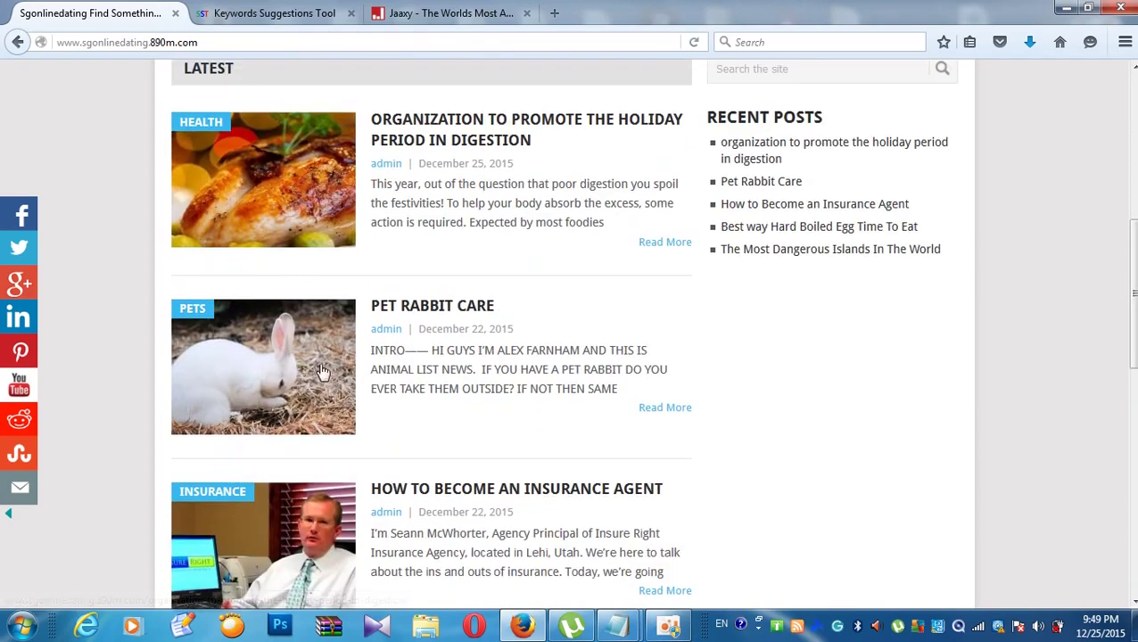
scroll(298, 172, "up", 2)
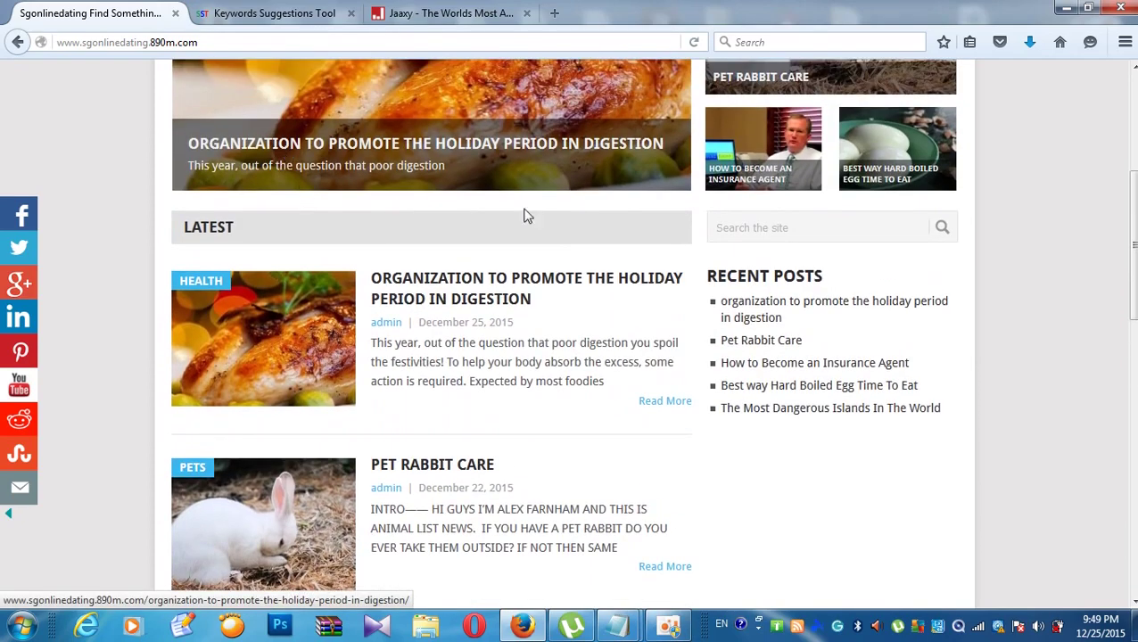
scroll(355, 238, "up", 3)
scroll(300, 228, "down", 5)
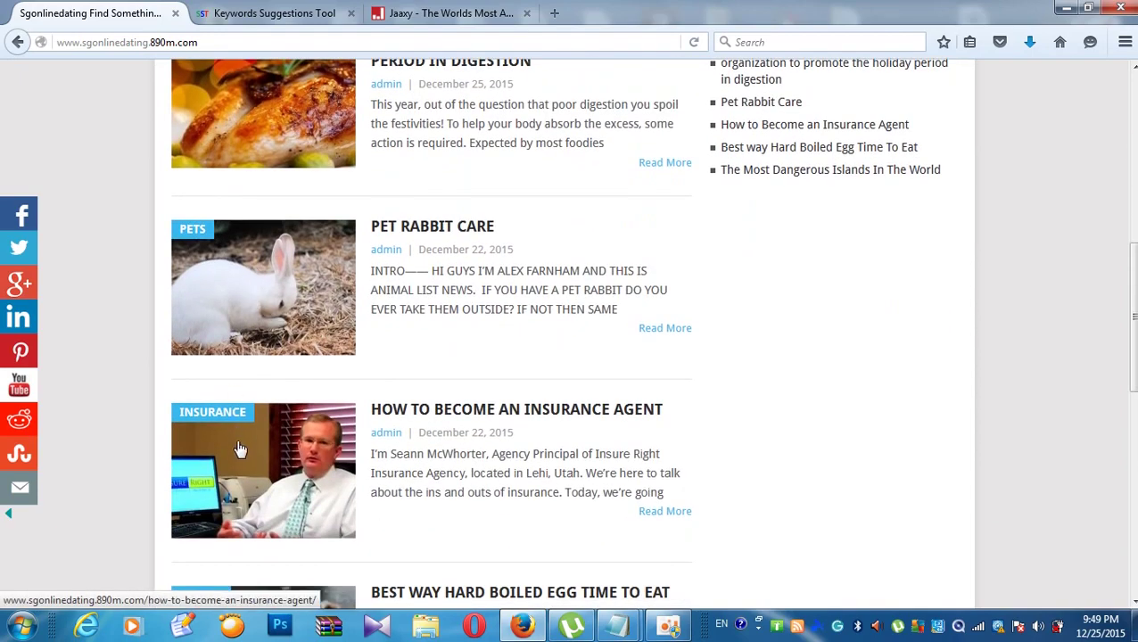
scroll(240, 437, "up", 5)
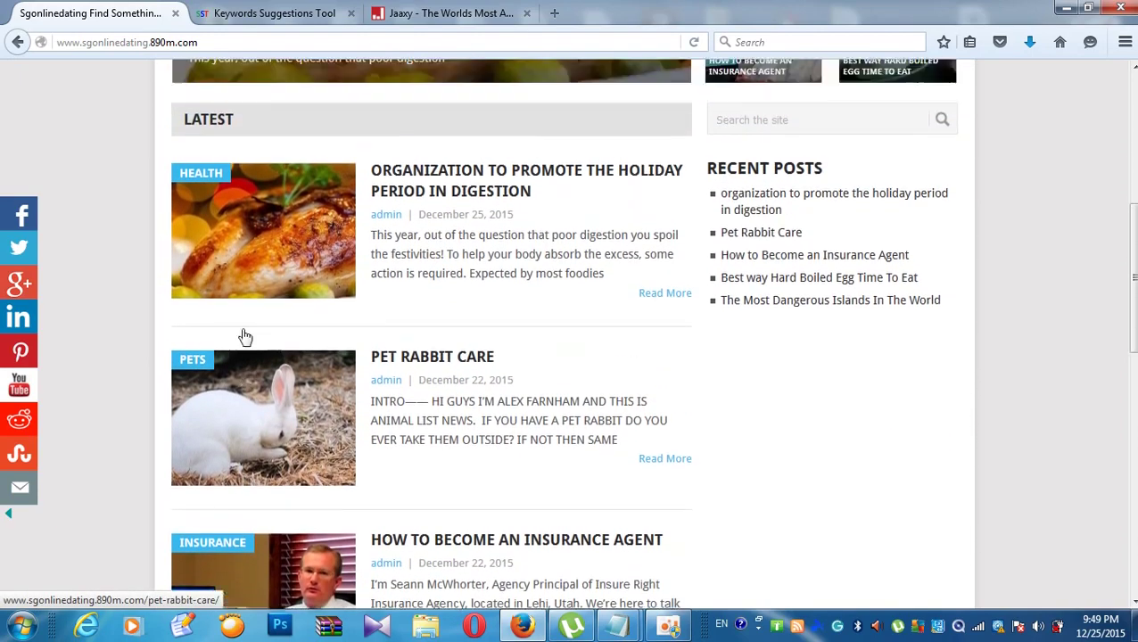
scroll(245, 282, "up", 3)
scroll(592, 224, "down", 8)
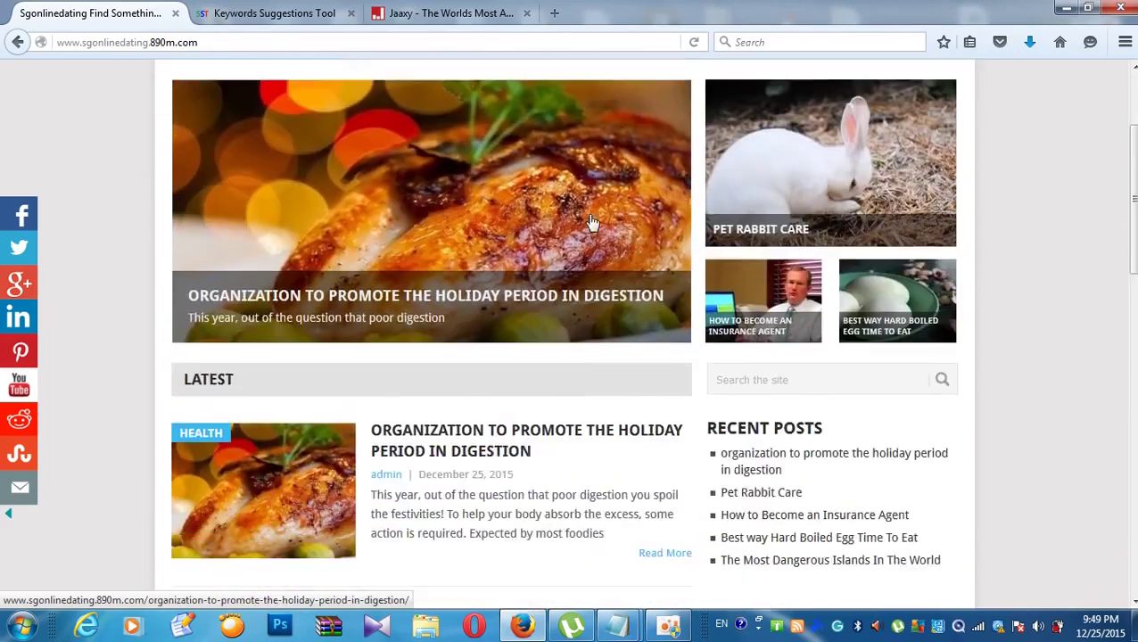
Step: Review the whole home page again, from the featured posts and latest list to the closing row of post thumbnails, and return to the header
scroll(574, 224, "down", 8)
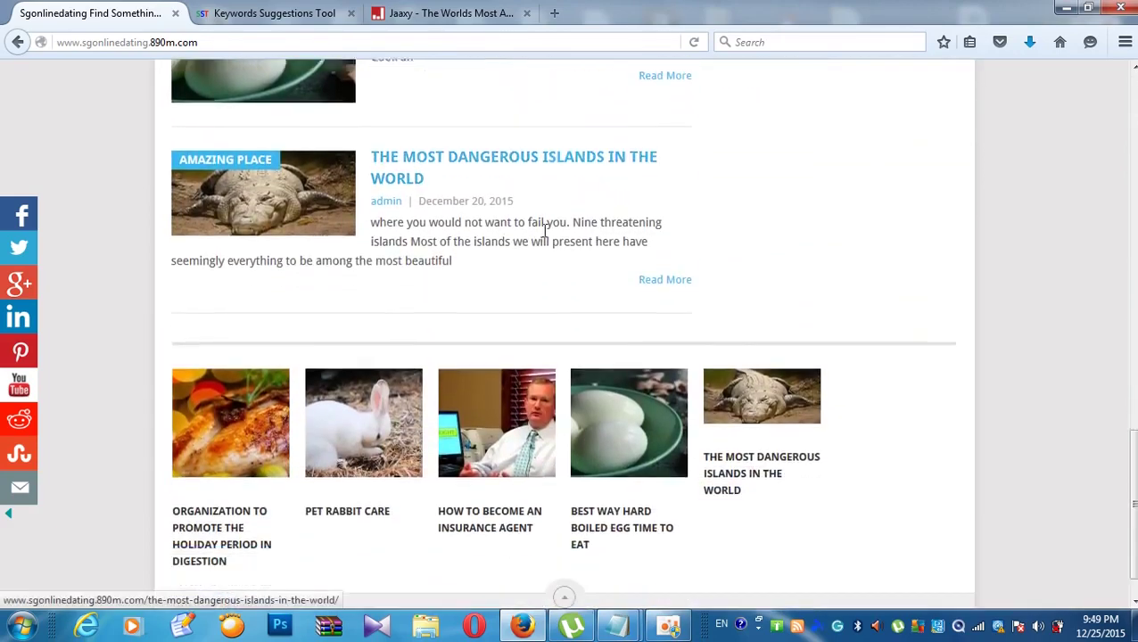
scroll(534, 232, "up", 10)
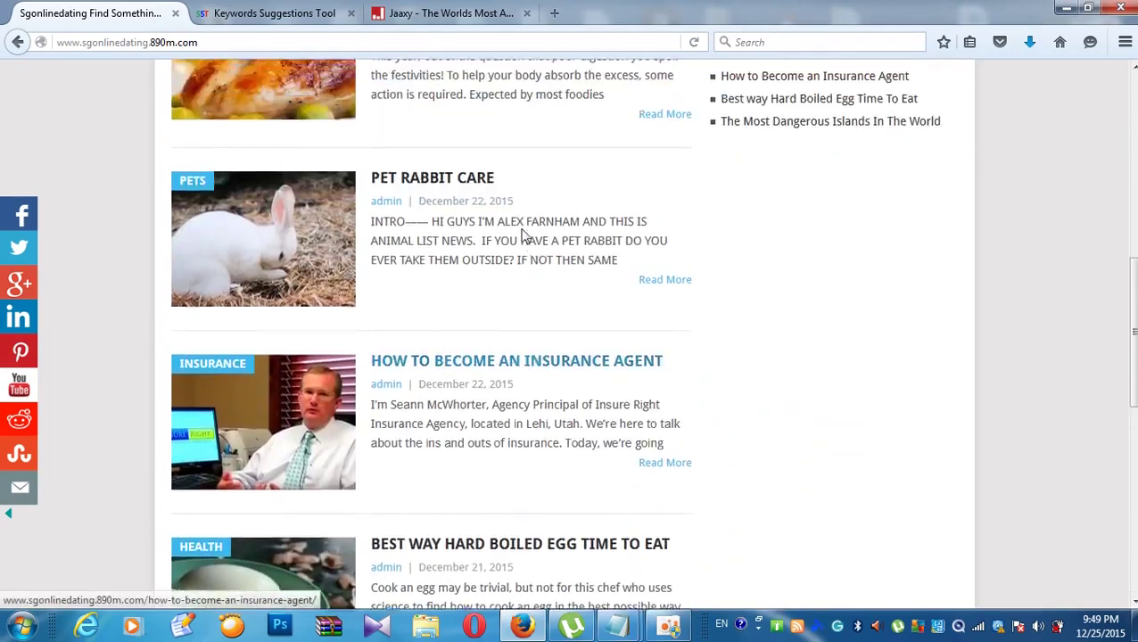
scroll(524, 236, "up", 5)
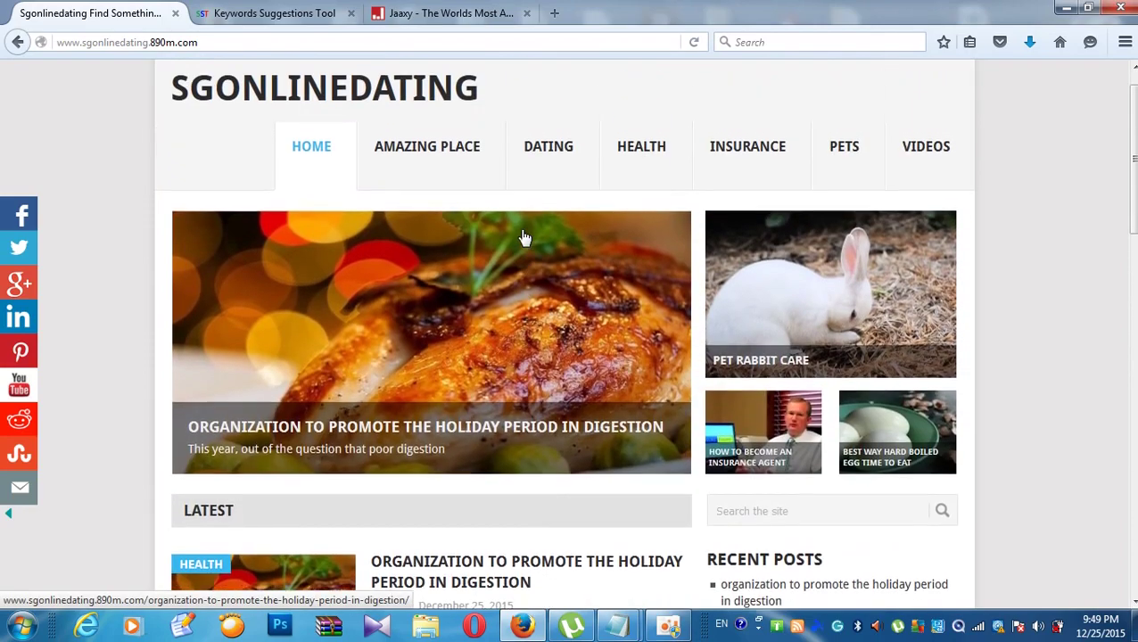
scroll(490, 234, "down", 2)
scroll(490, 233, "up", 2)
scroll(346, 376, "down", 8)
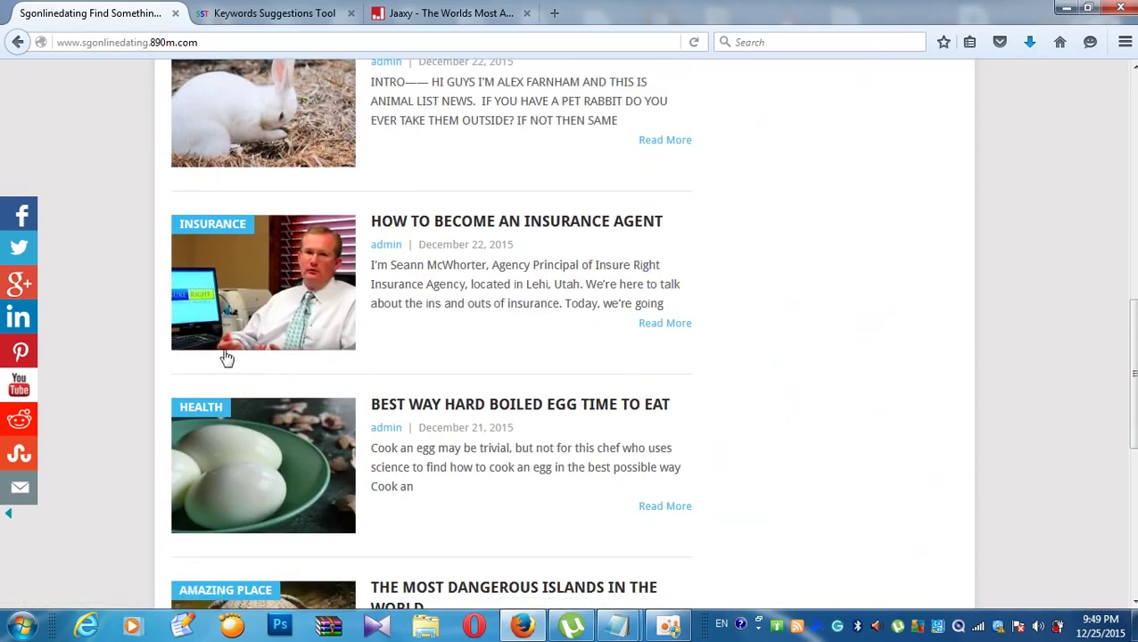
scroll(227, 361, "up", 2)
scroll(234, 254, "down", 8)
scroll(236, 254, "up", 8)
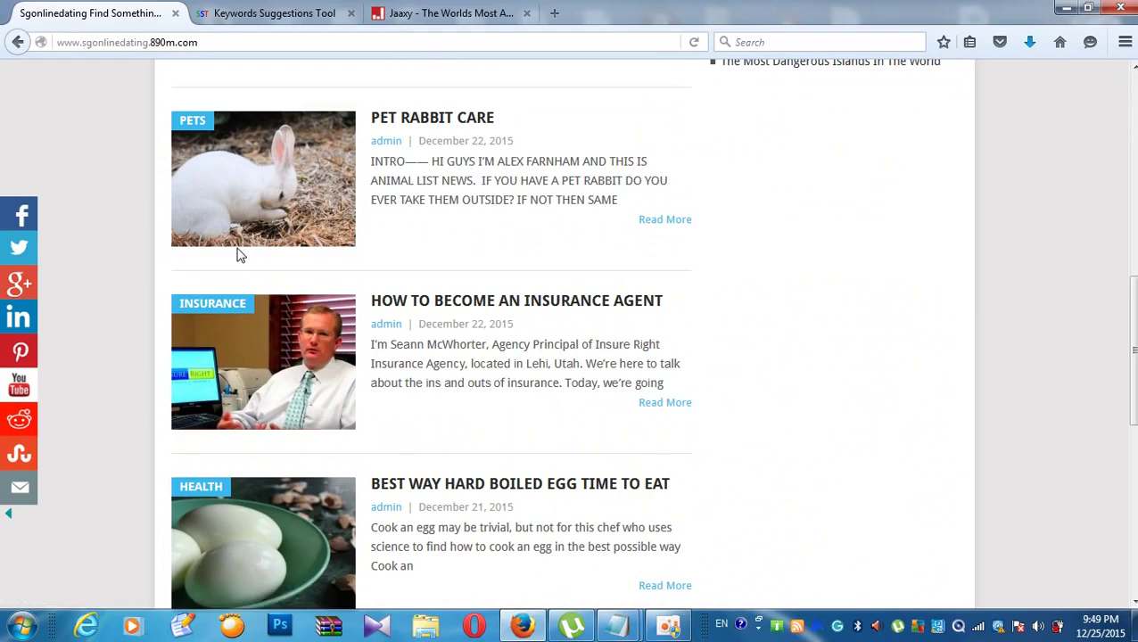
scroll(240, 256, "up", 5)
scroll(240, 256, "up", 2)
scroll(245, 254, "down", 2)
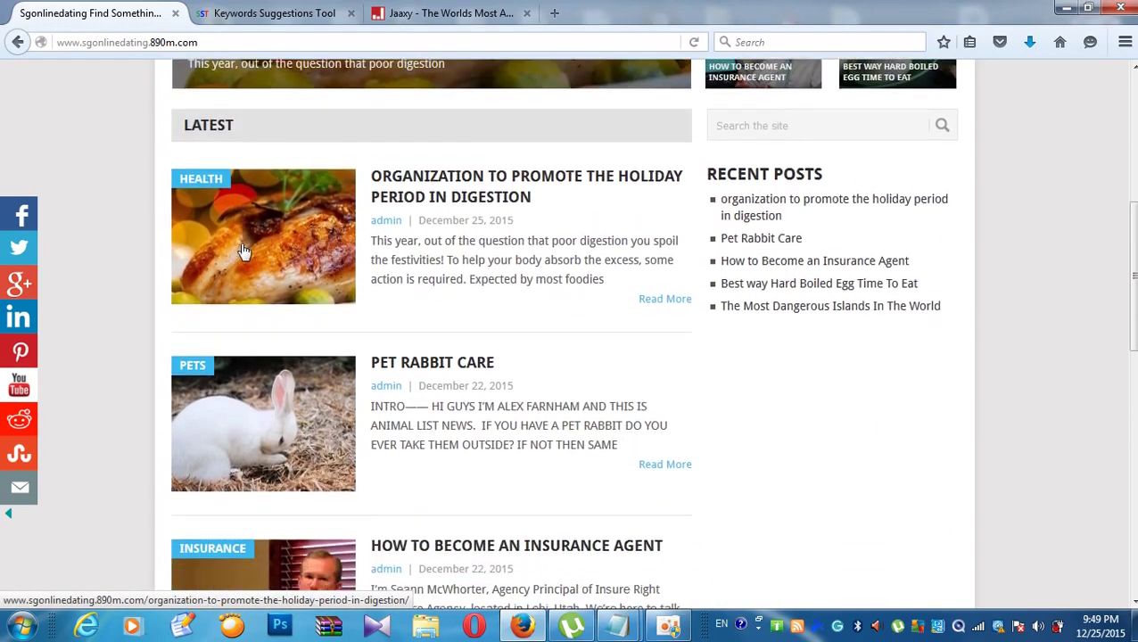
scroll(250, 252, "up", 9)
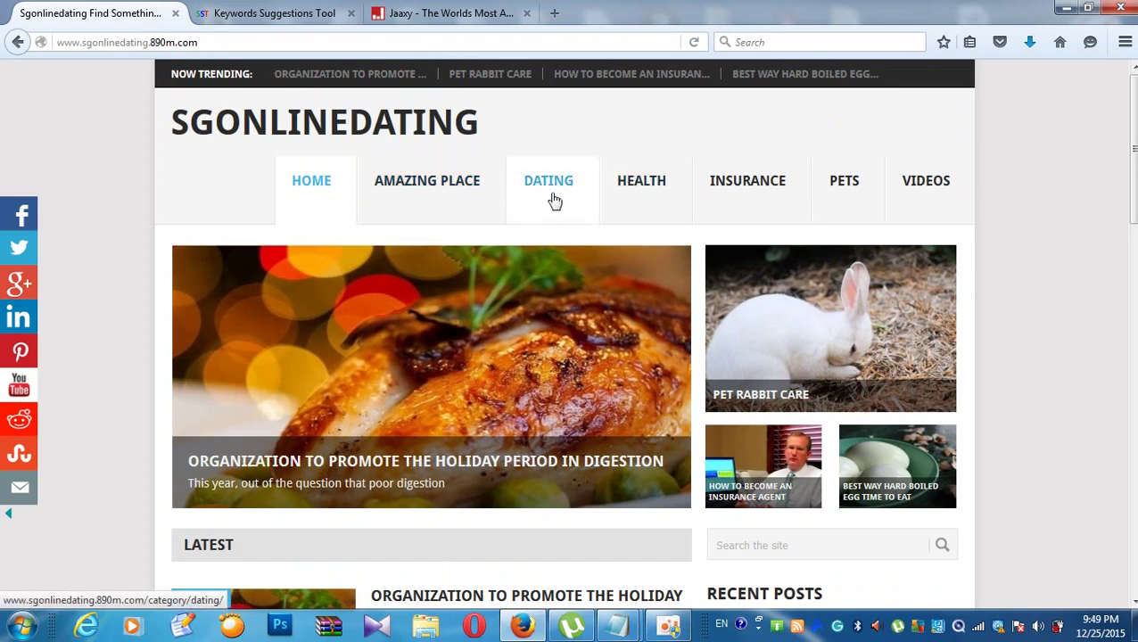
scroll(544, 189, "down", 1)
scroll(544, 189, "up", 1)
scroll(544, 189, "down", 1)
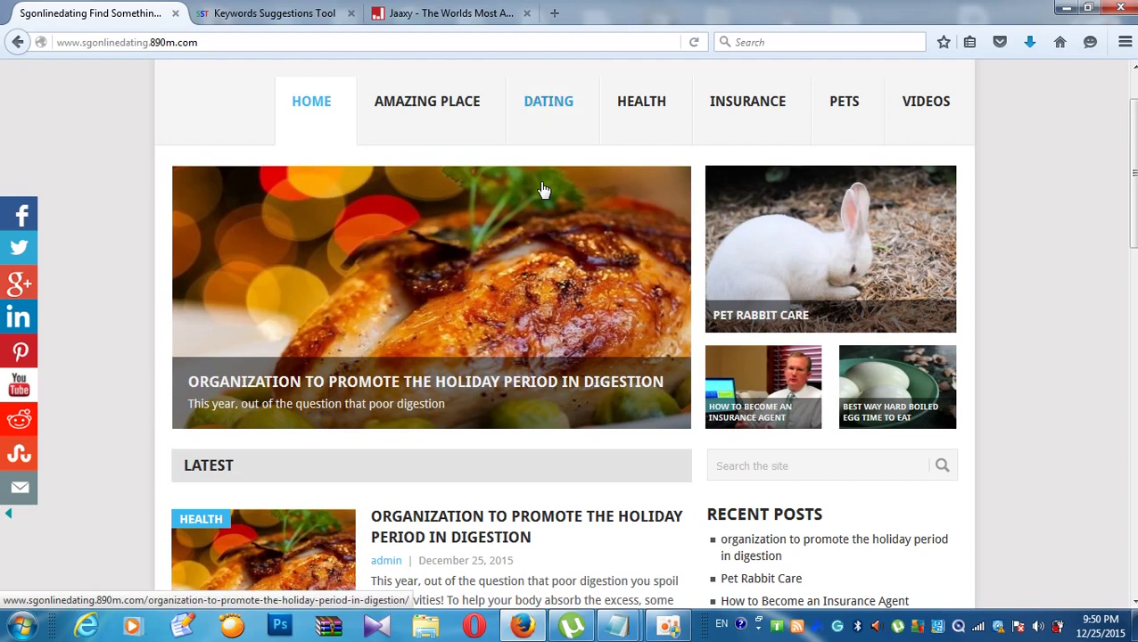